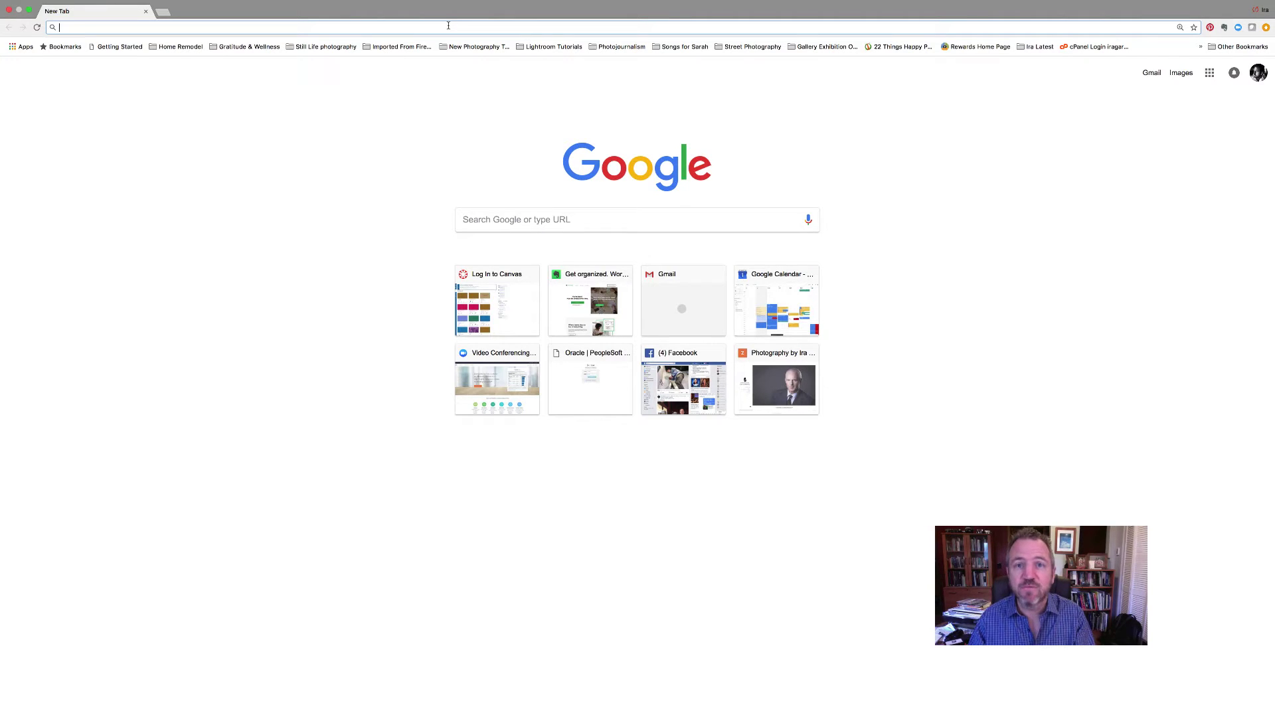
Download Frequency Retouch Actions-1.atn from the Google Drive link and show it in Finder
text(https://drive.google.com/open?id=1M2owg-Tde058O1leDpPy0g114Xjv7sHw)
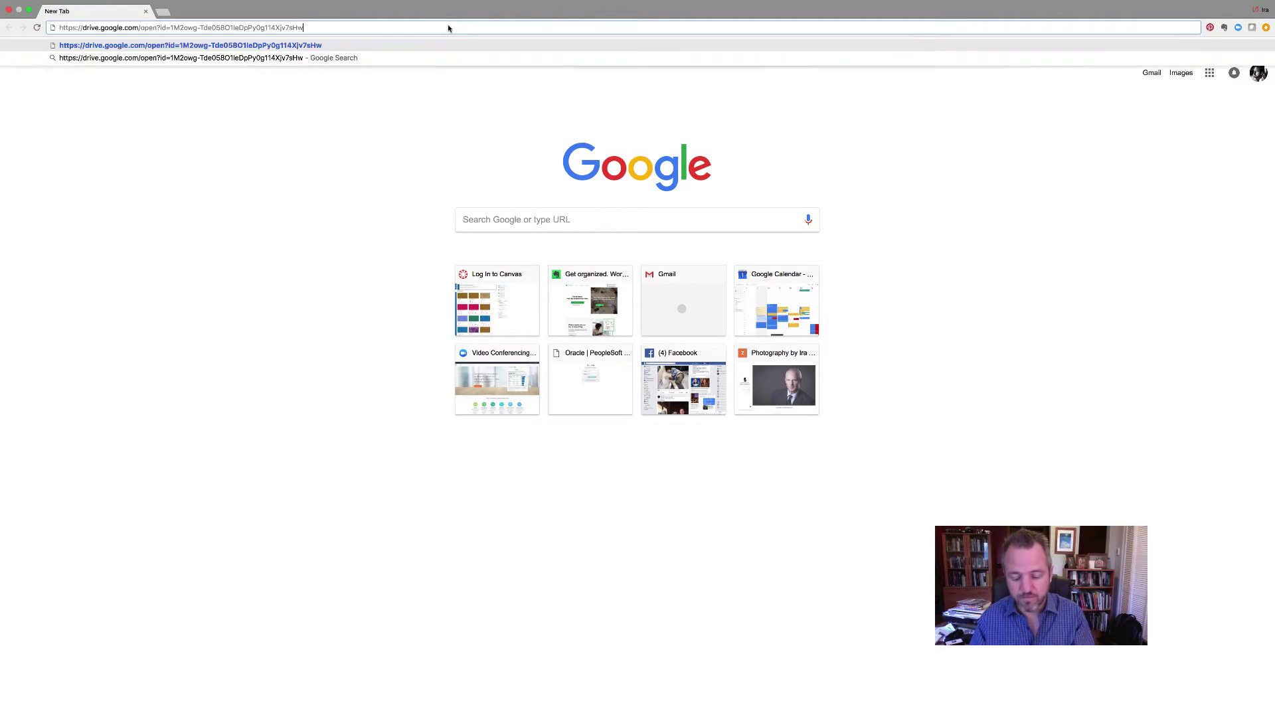
key(Return)
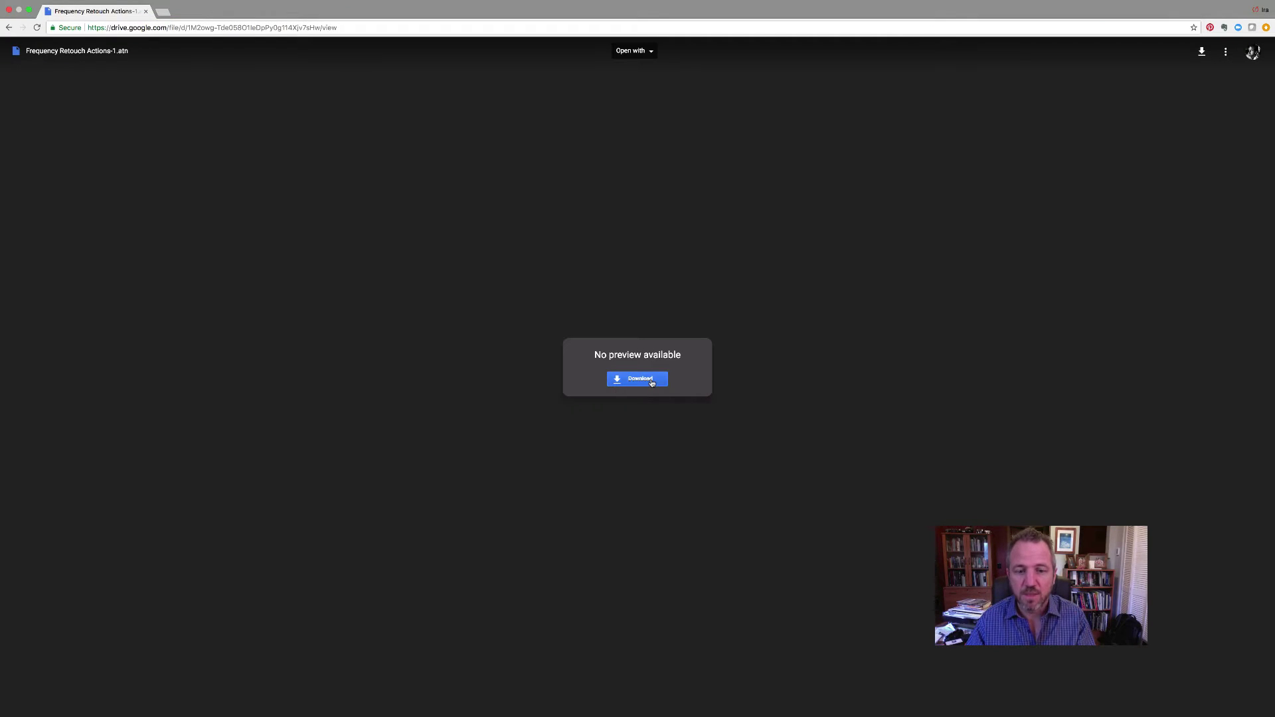
click(652, 382)
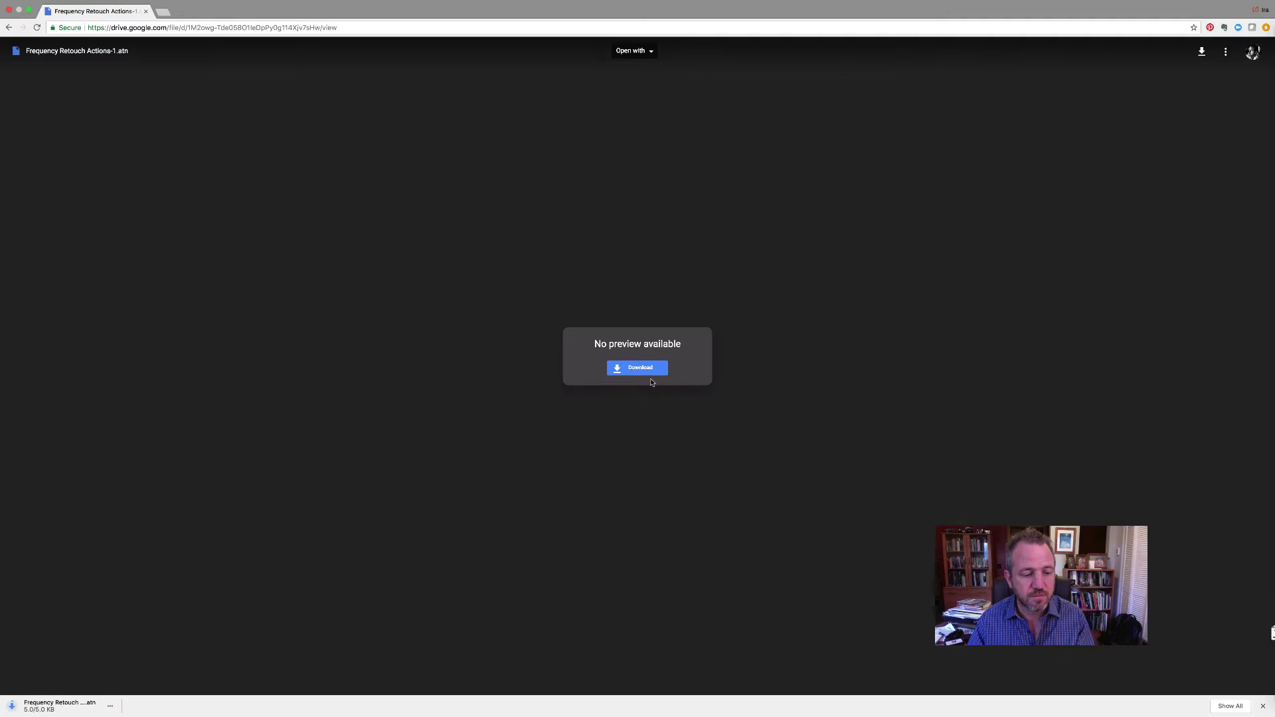
click(110, 707)
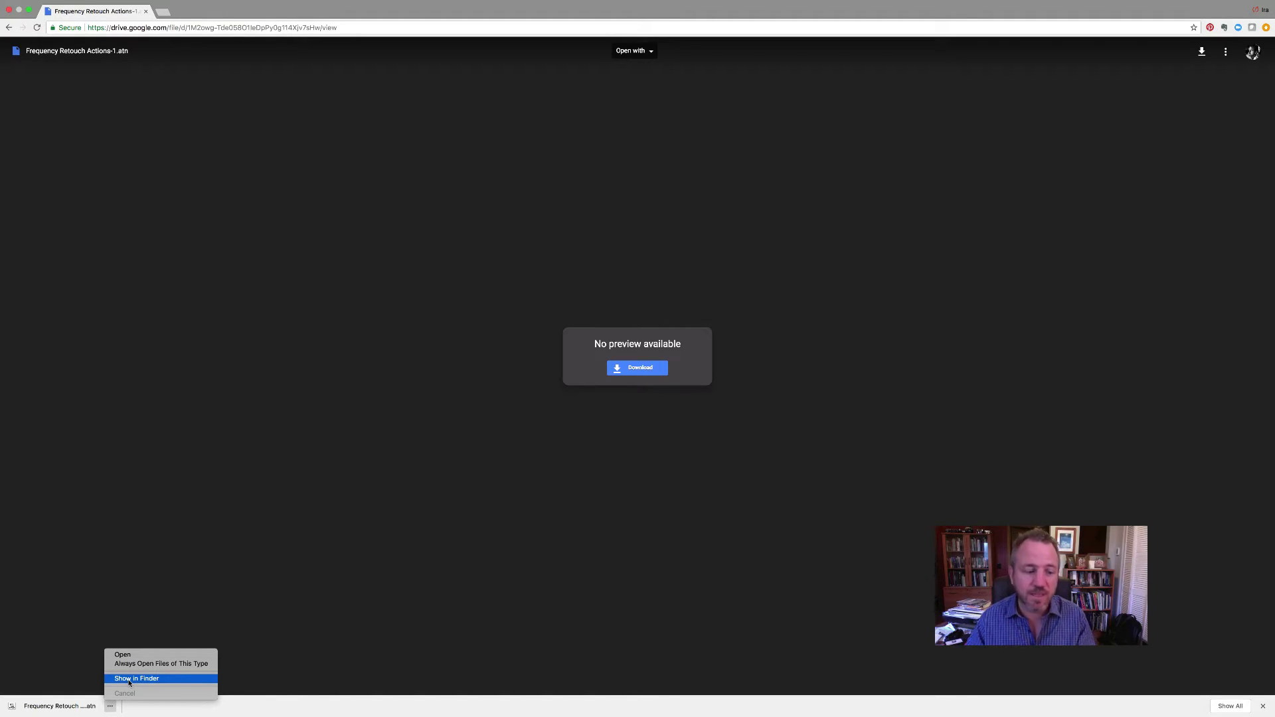
click(130, 680)
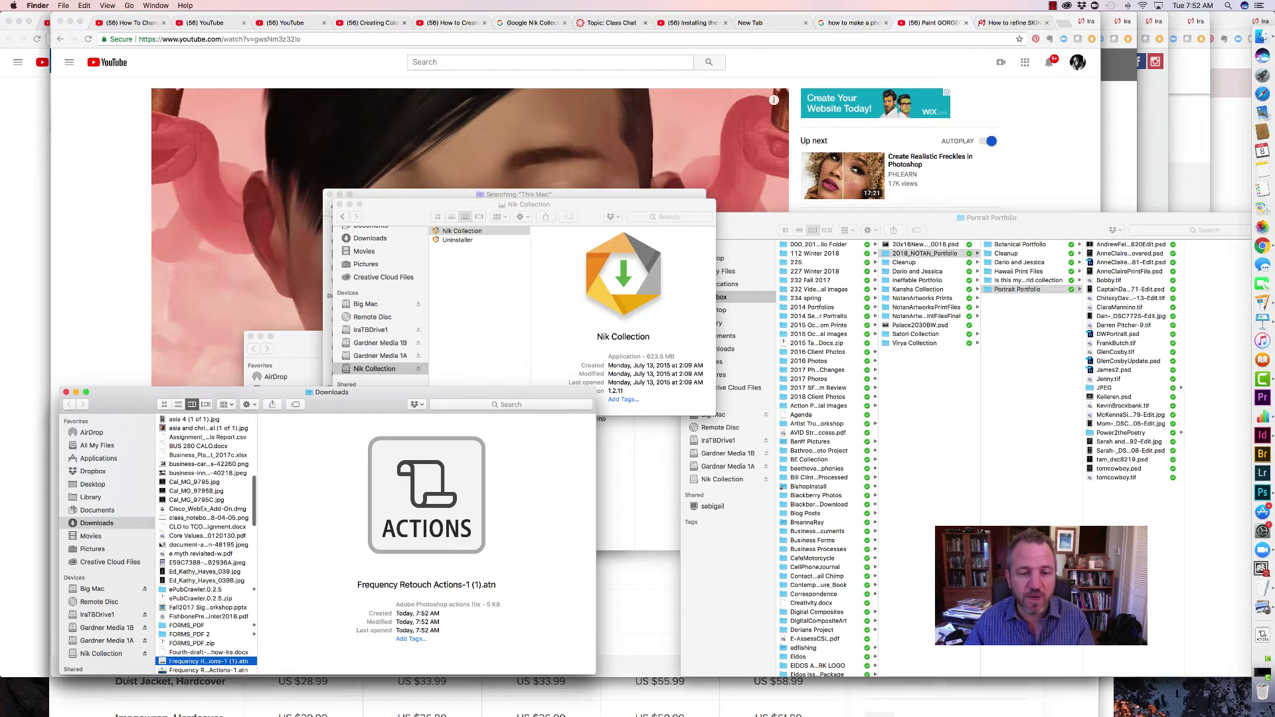
Bring up the Portrait Portfolio Finder window and open the Documents folder
key(super+alt+h)
click(725, 571)
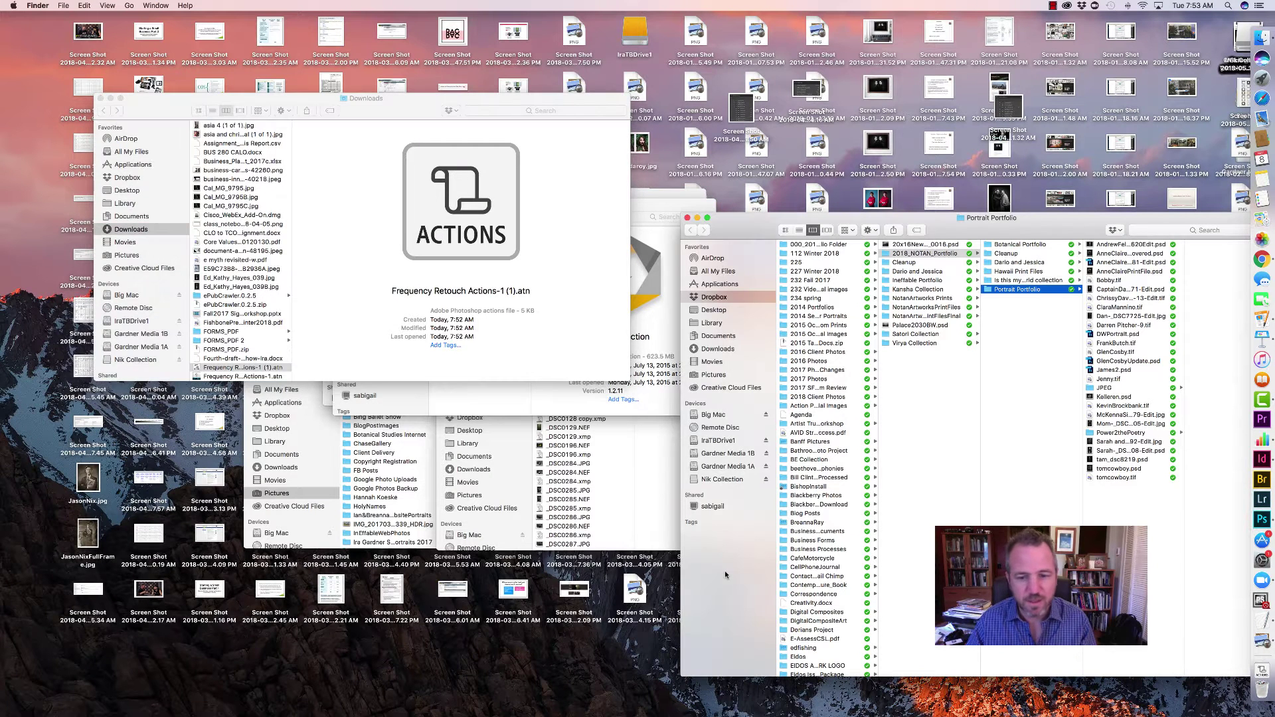
click(716, 336)
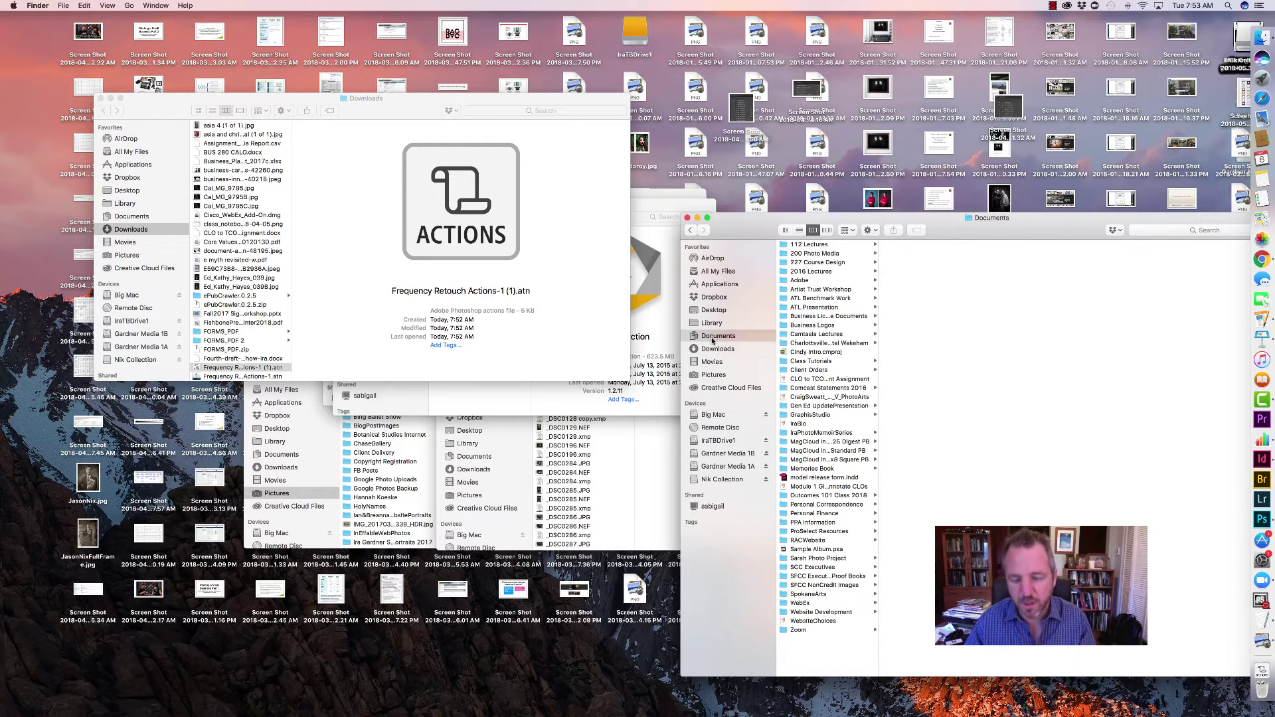
Create a 'Photoshop Actions' folder in Documents and move the .atn file into it
key(super+shift+n)
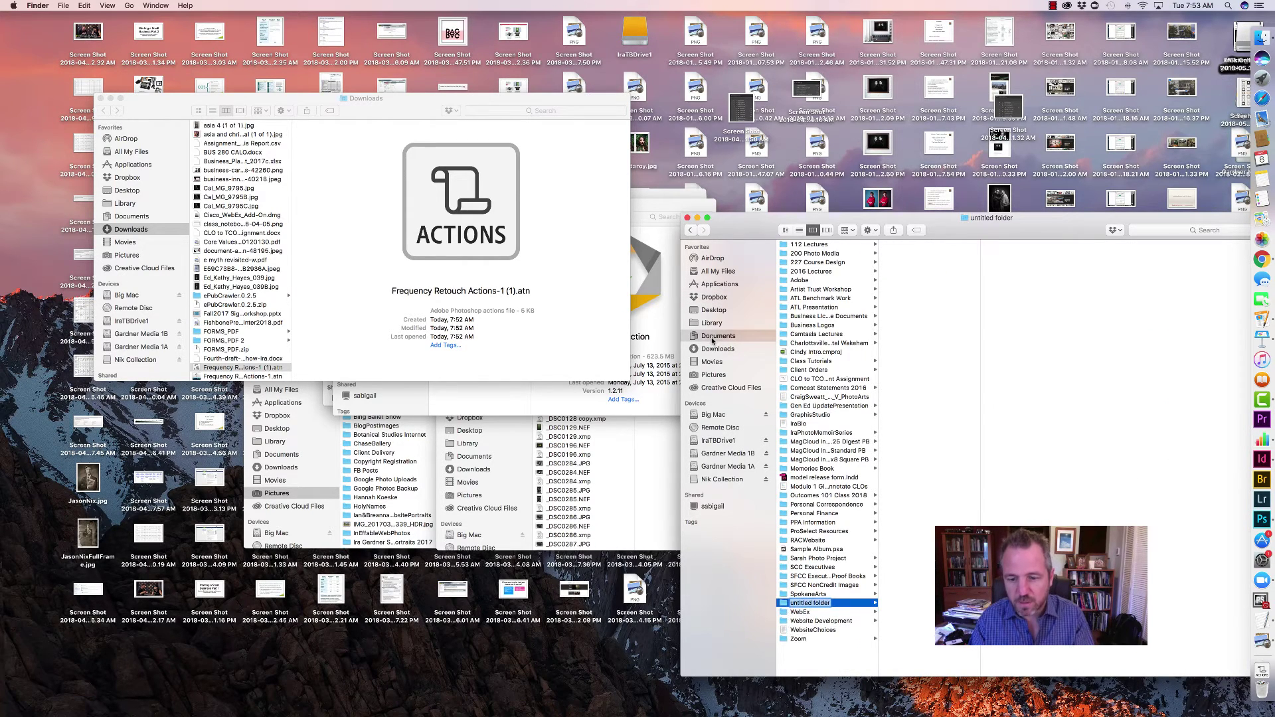
text(Photoshop Actions)
key(Return)
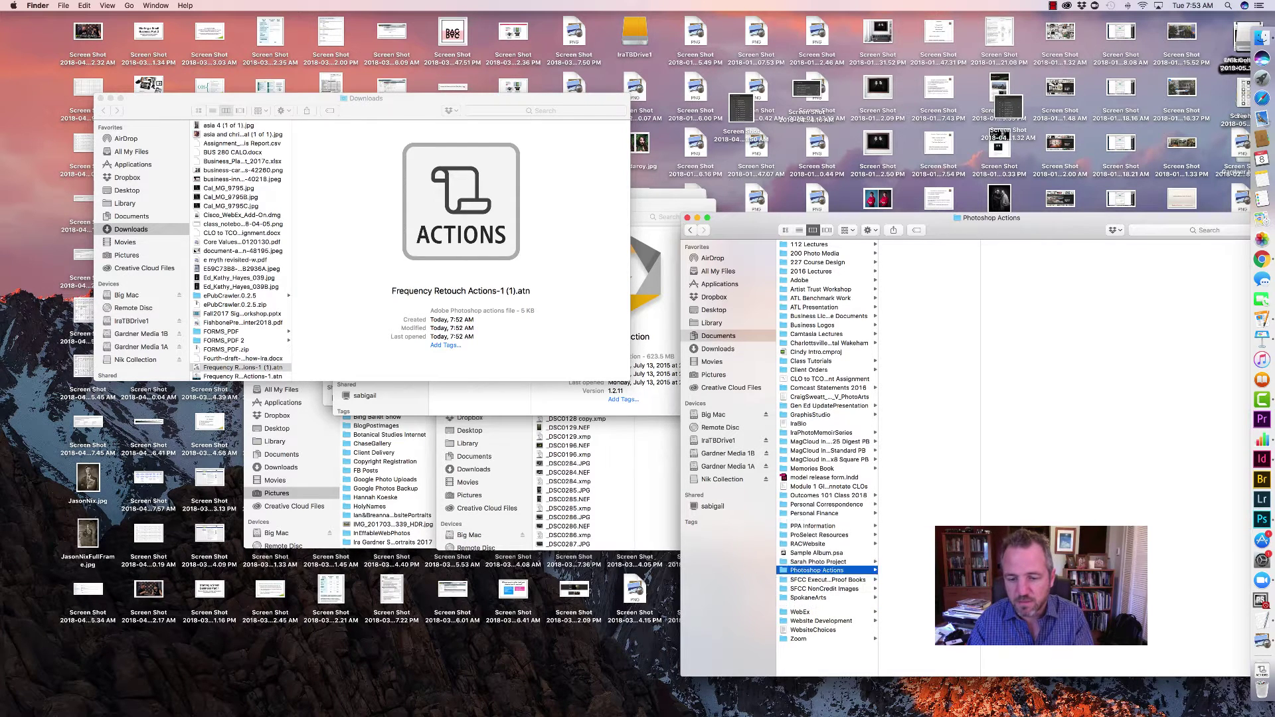
mouse_move(197, 377)
mouse_down()
mouse_move(432, 418)
mouse_move(771, 515)
mouse_move(902, 524)
mouse_up()
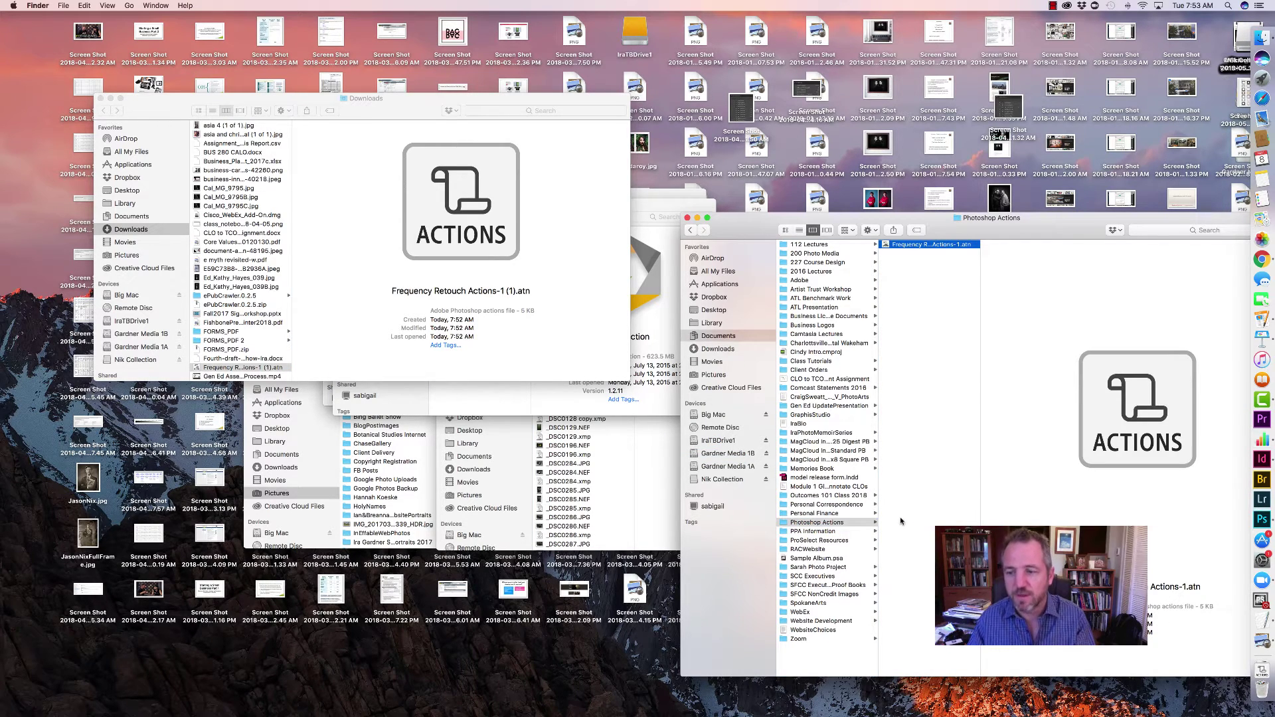
key(super+Tab)
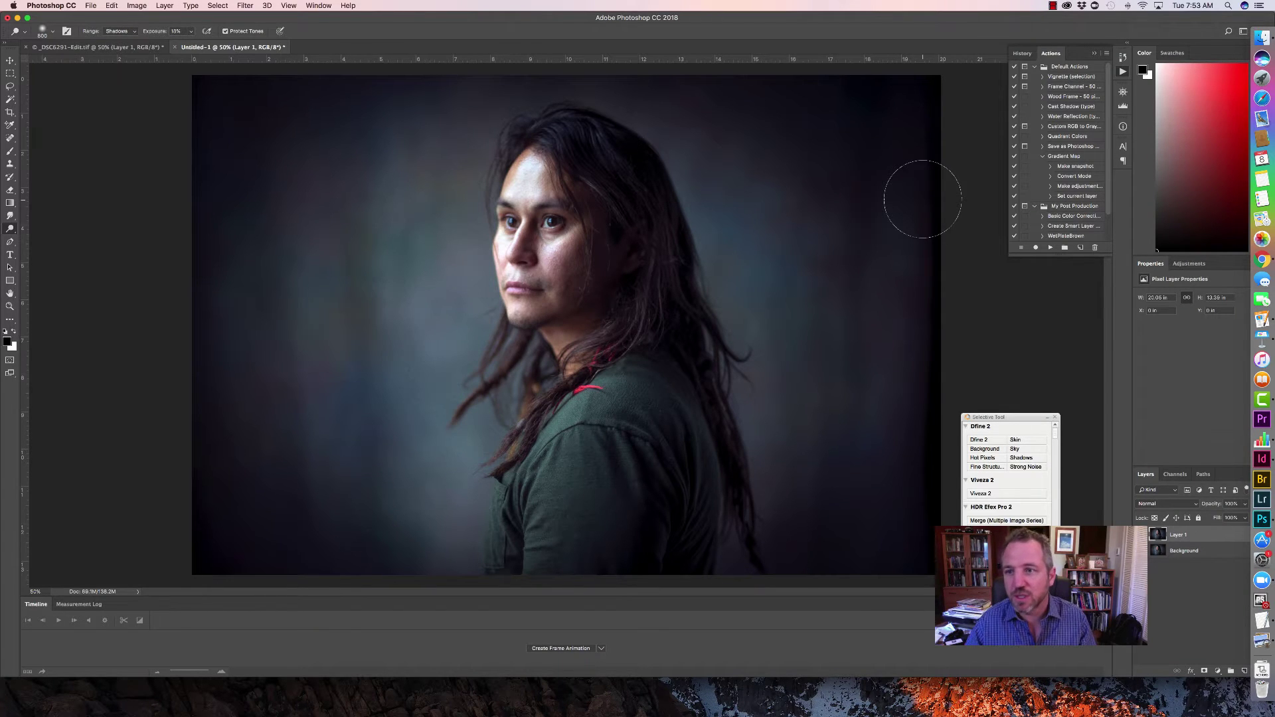
Load Frequency Retouch Actions-1.atn from Documents > Photoshop Actions into the Actions panel
click(1106, 54)
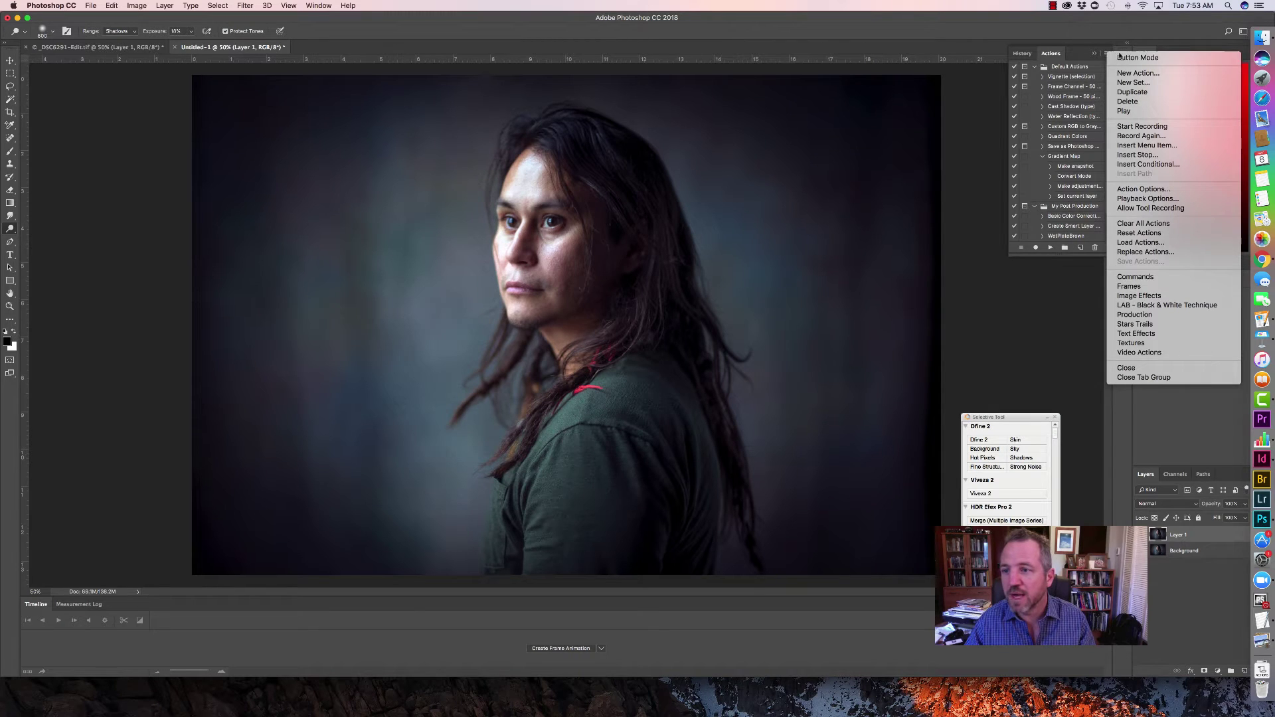
click(1138, 244)
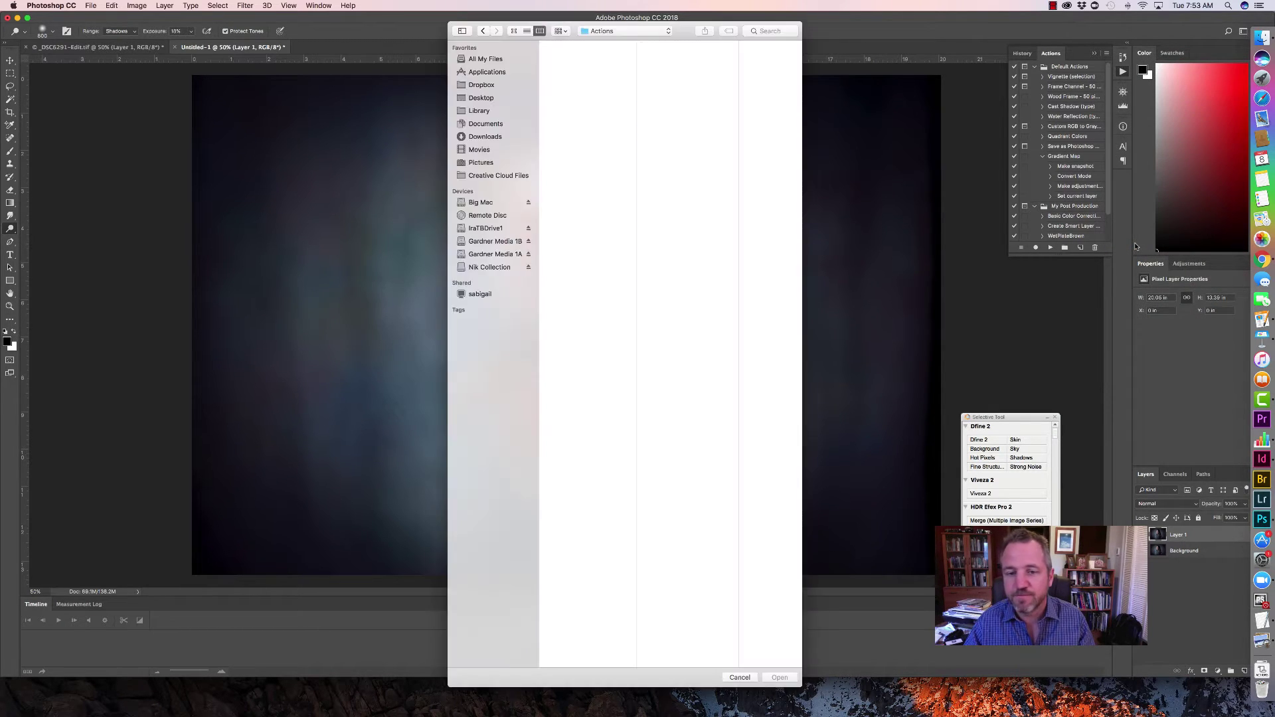
click(479, 124)
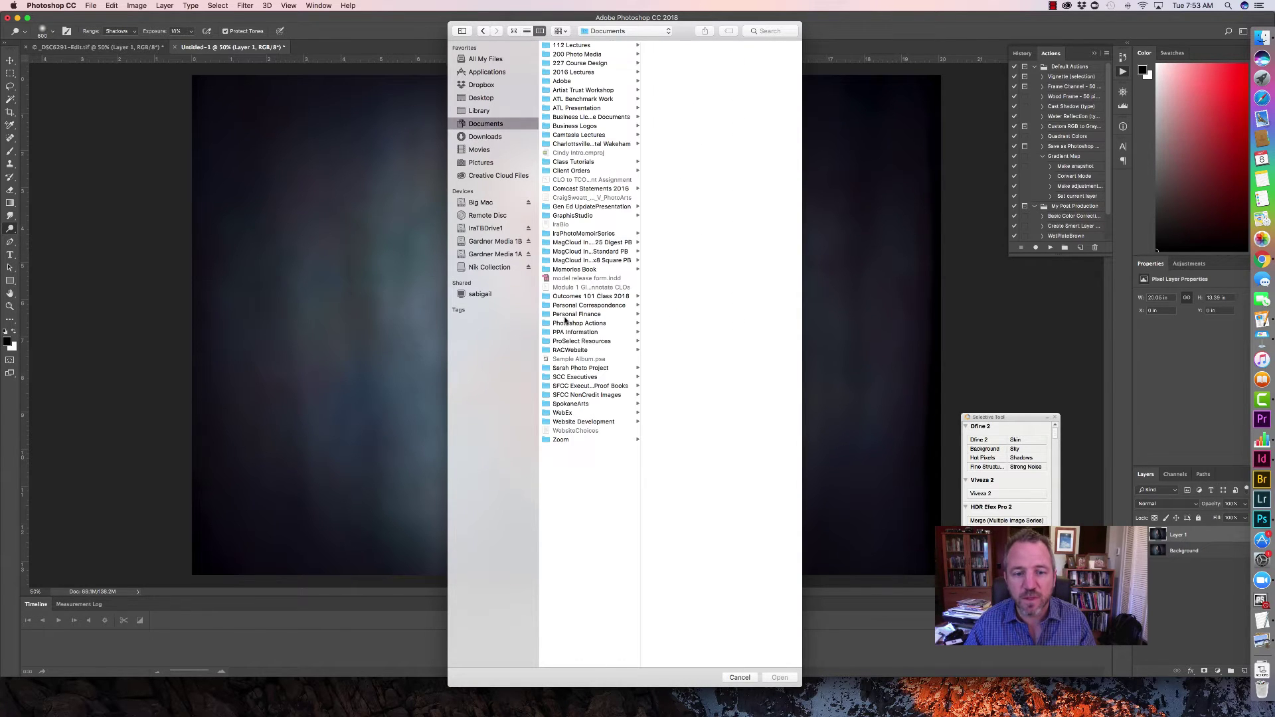
click(565, 323)
double_click(693, 45)
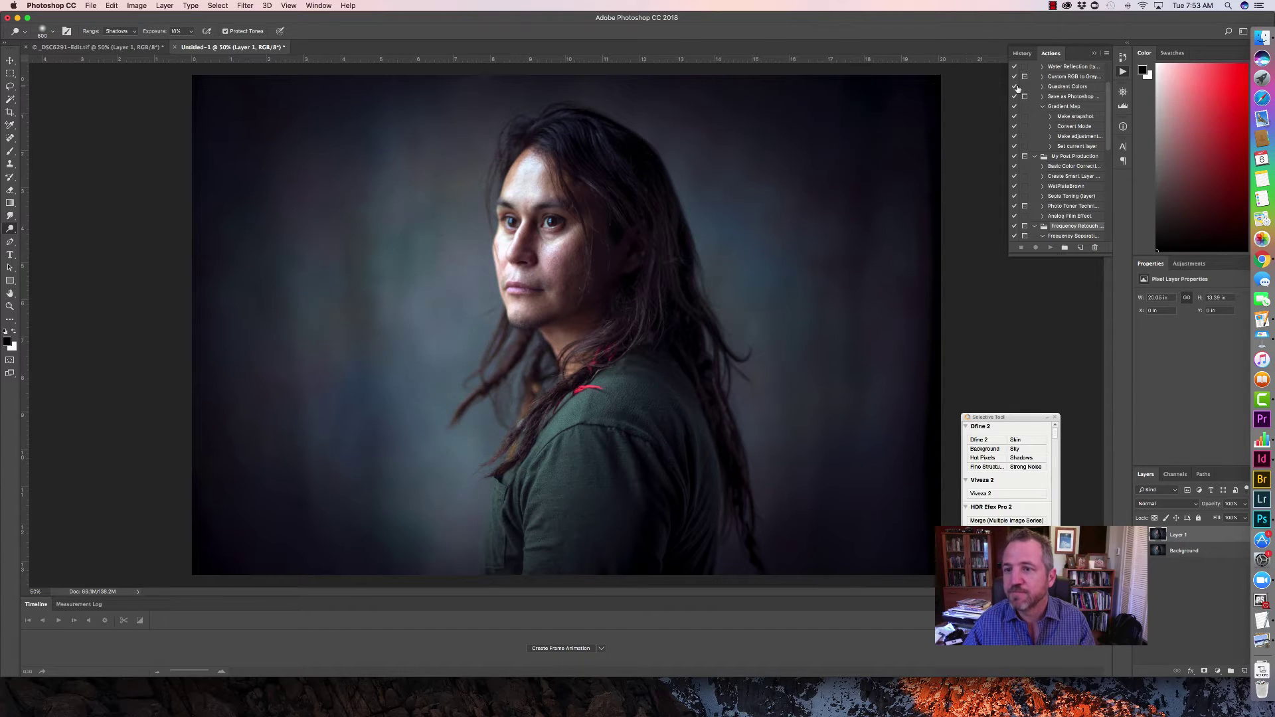
Switch the Actions panel to Button Mode and run the Frequency Separation Setup action
click(1106, 54)
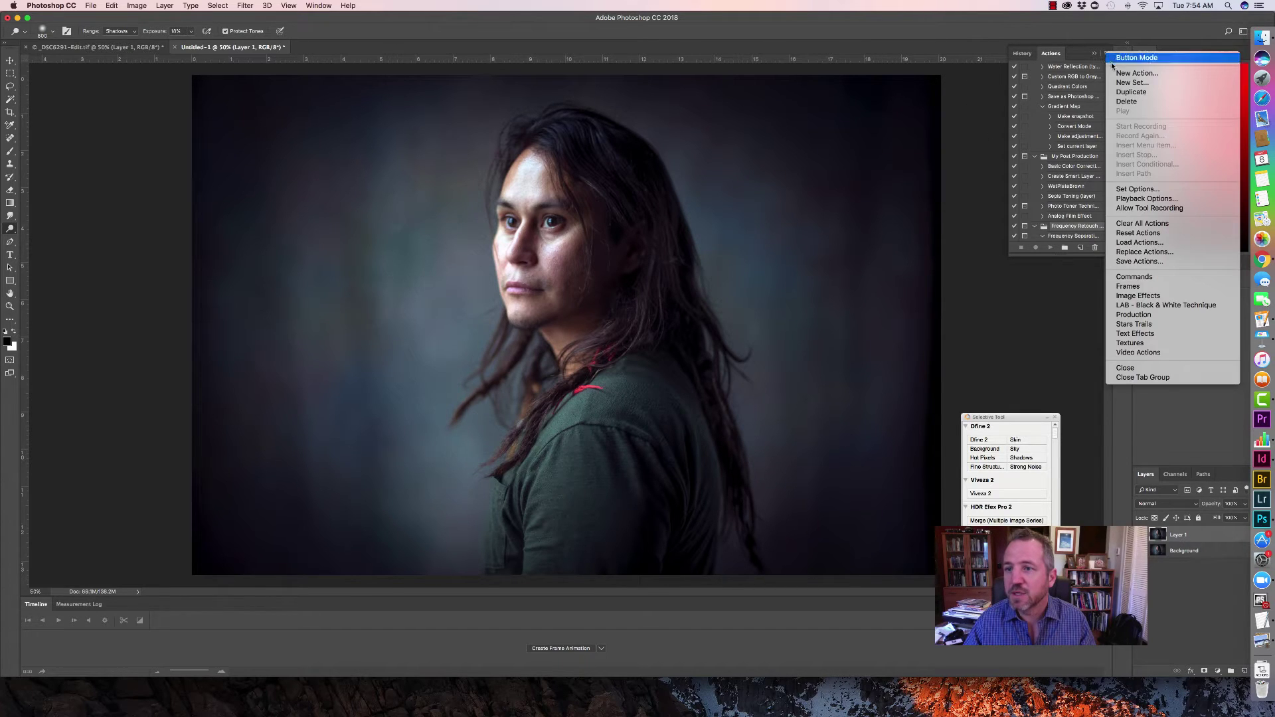
click(1114, 58)
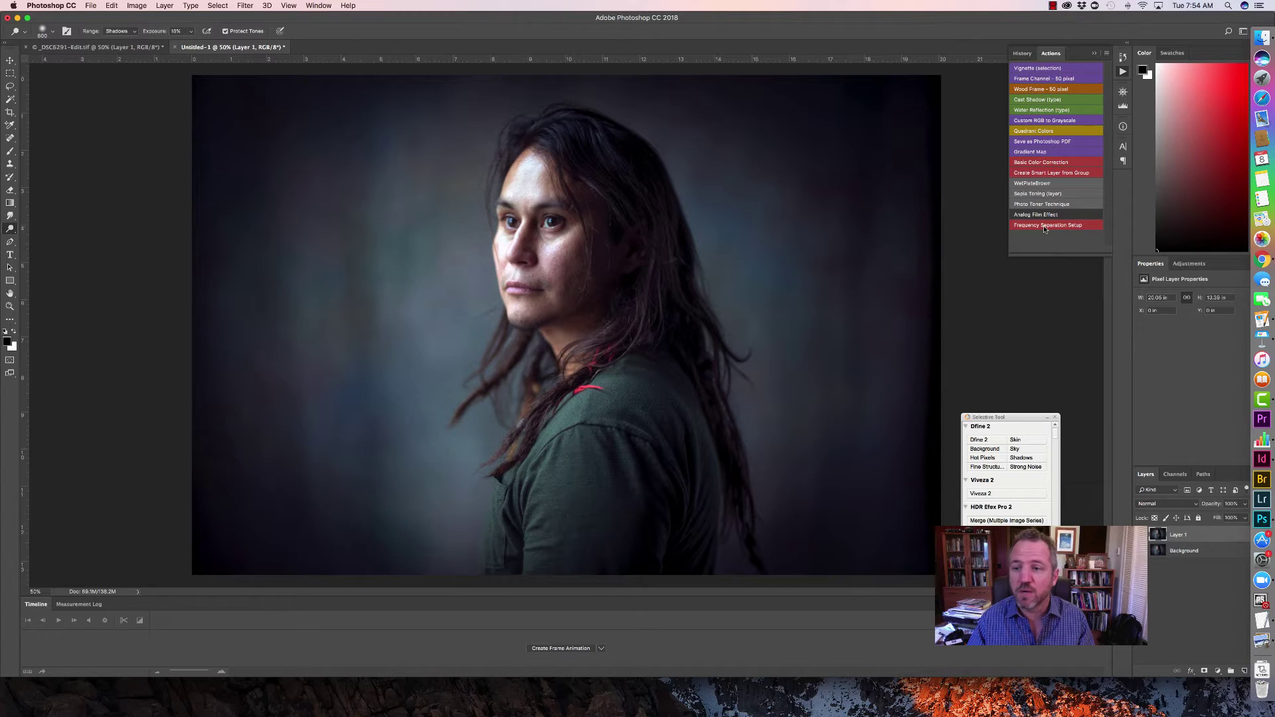
click(1043, 225)
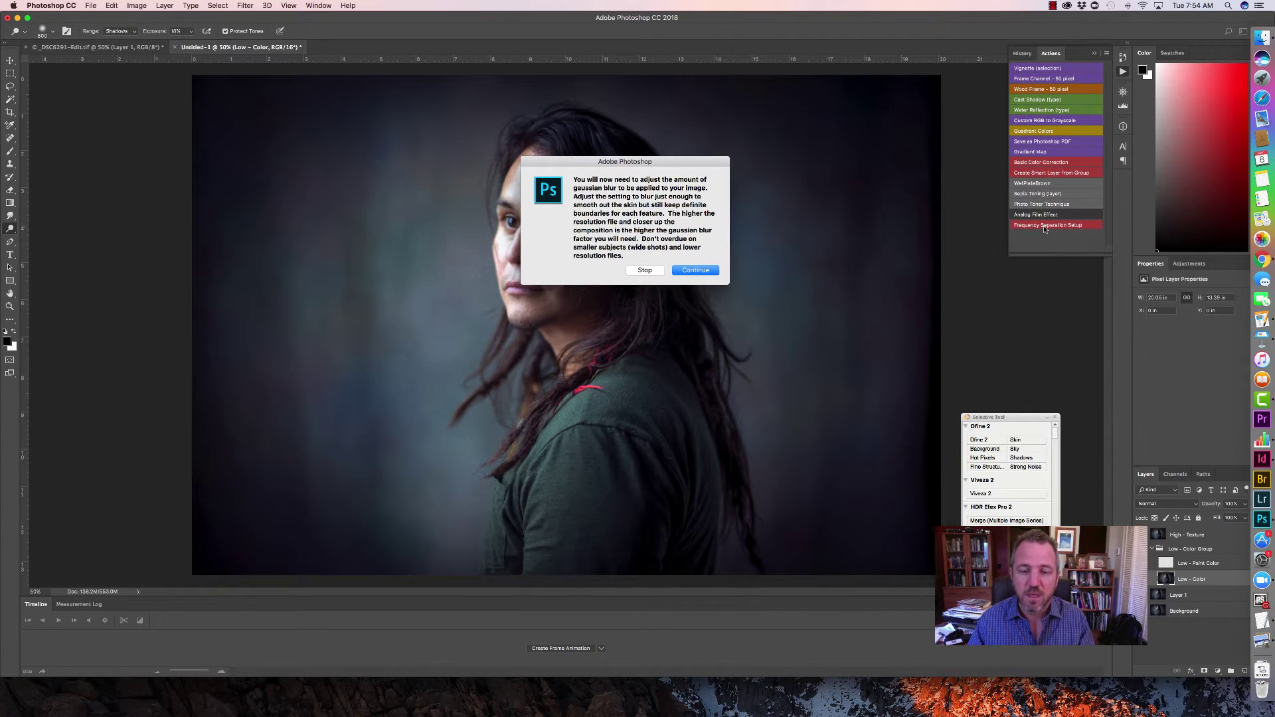
Continue the action and apply a Gaussian Blur of a few pixels to Low - Color
click(697, 271)
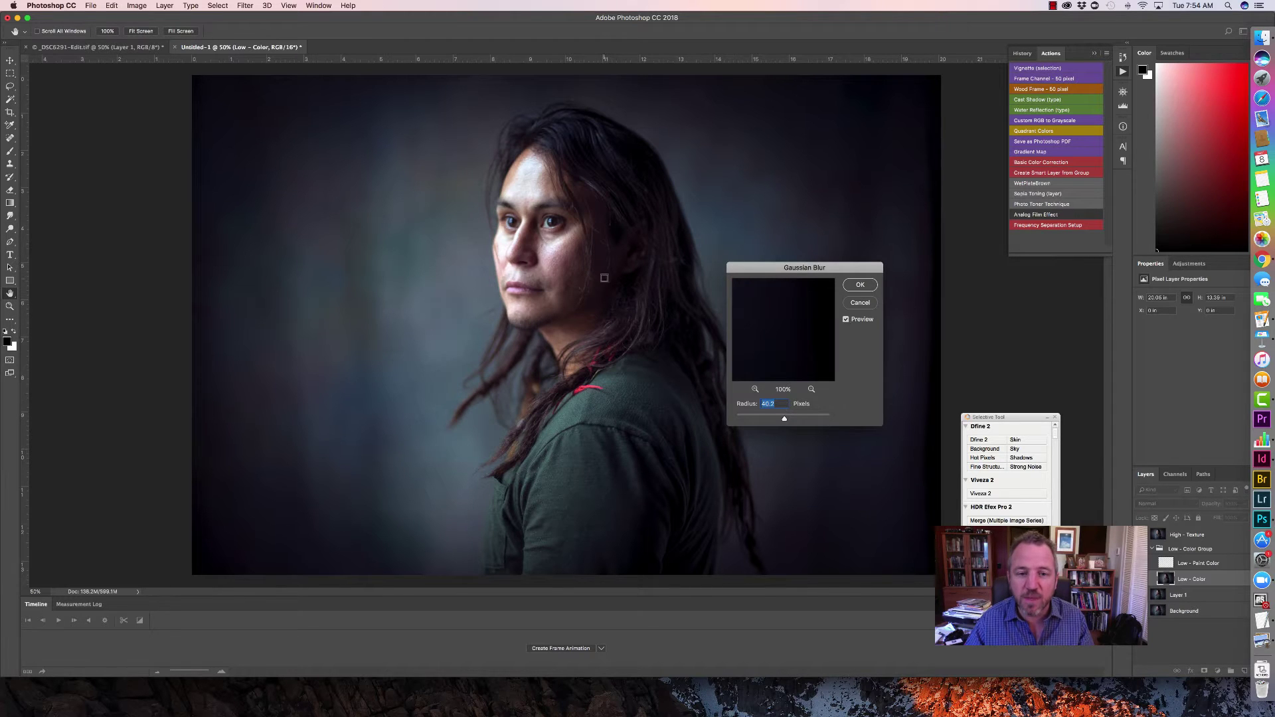
click(551, 222)
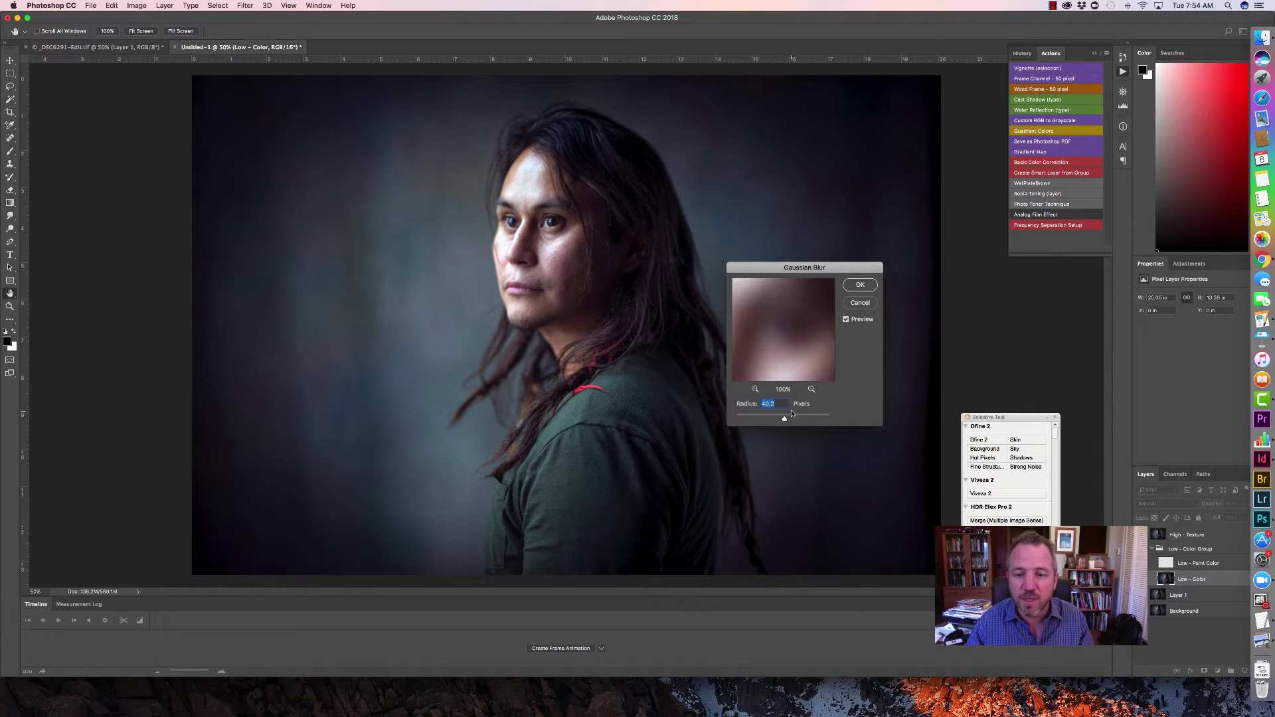
drag(784, 421, 765, 421)
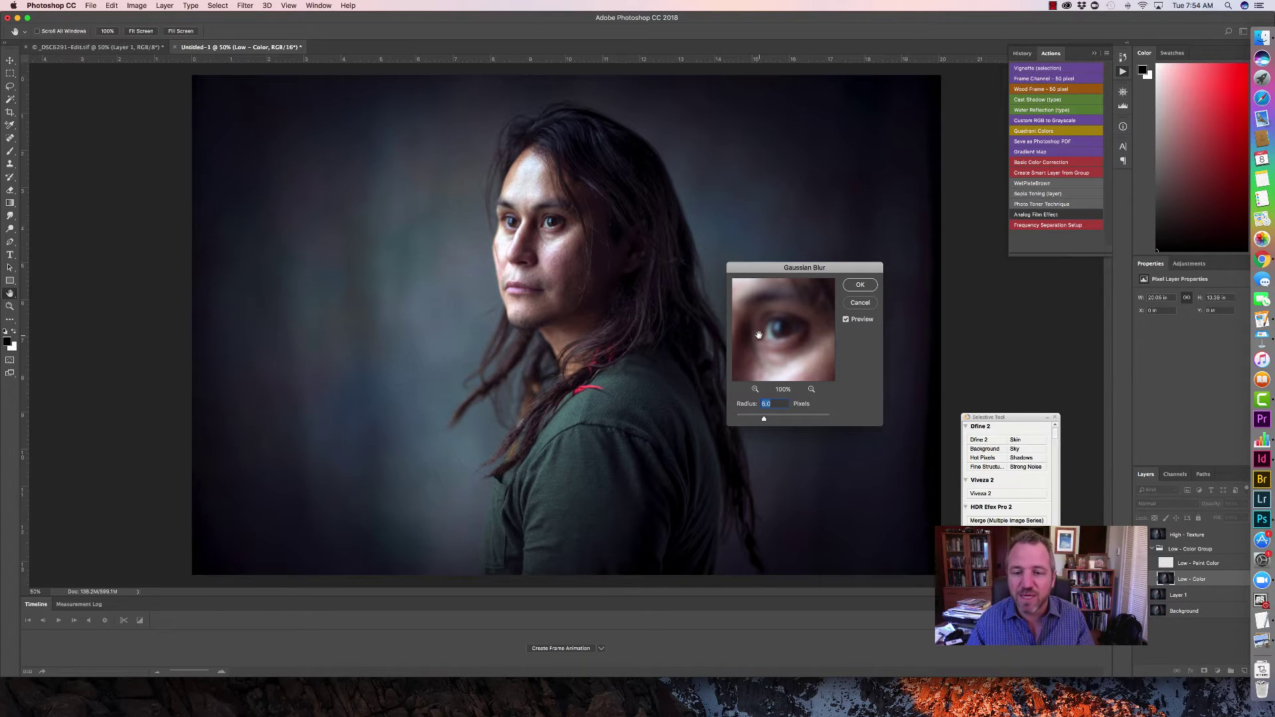
click(861, 285)
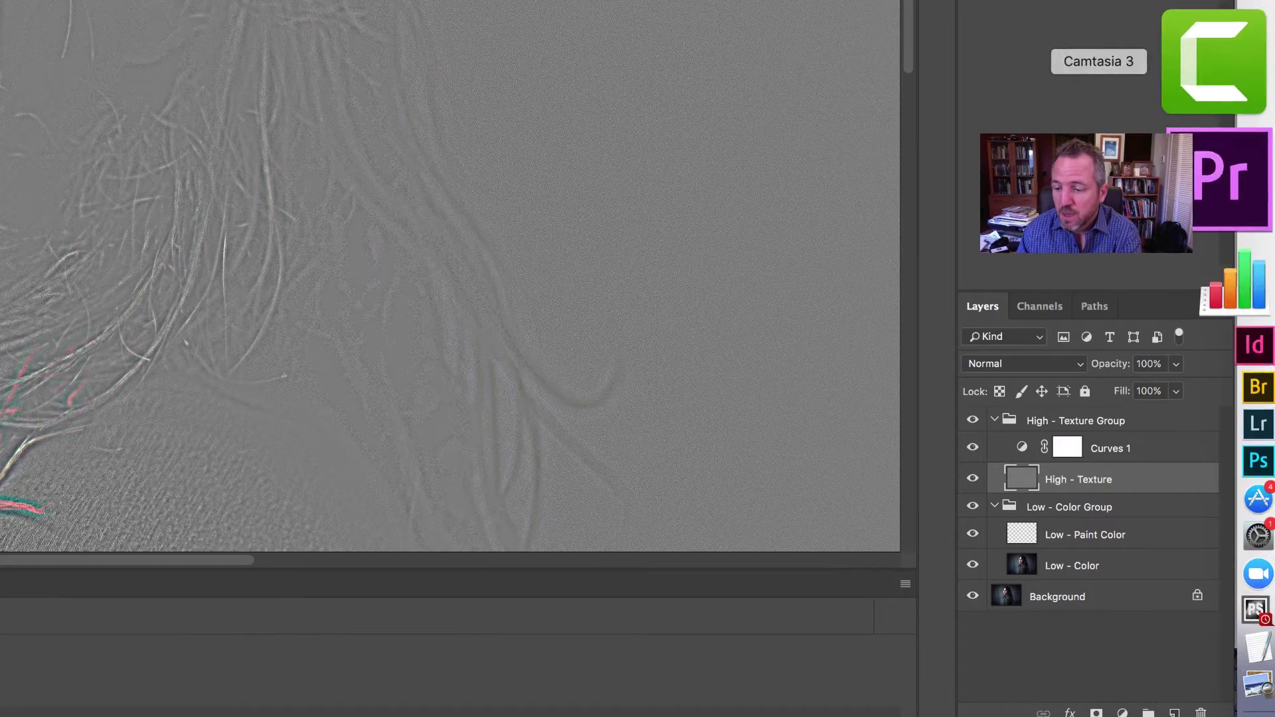
click(995, 420)
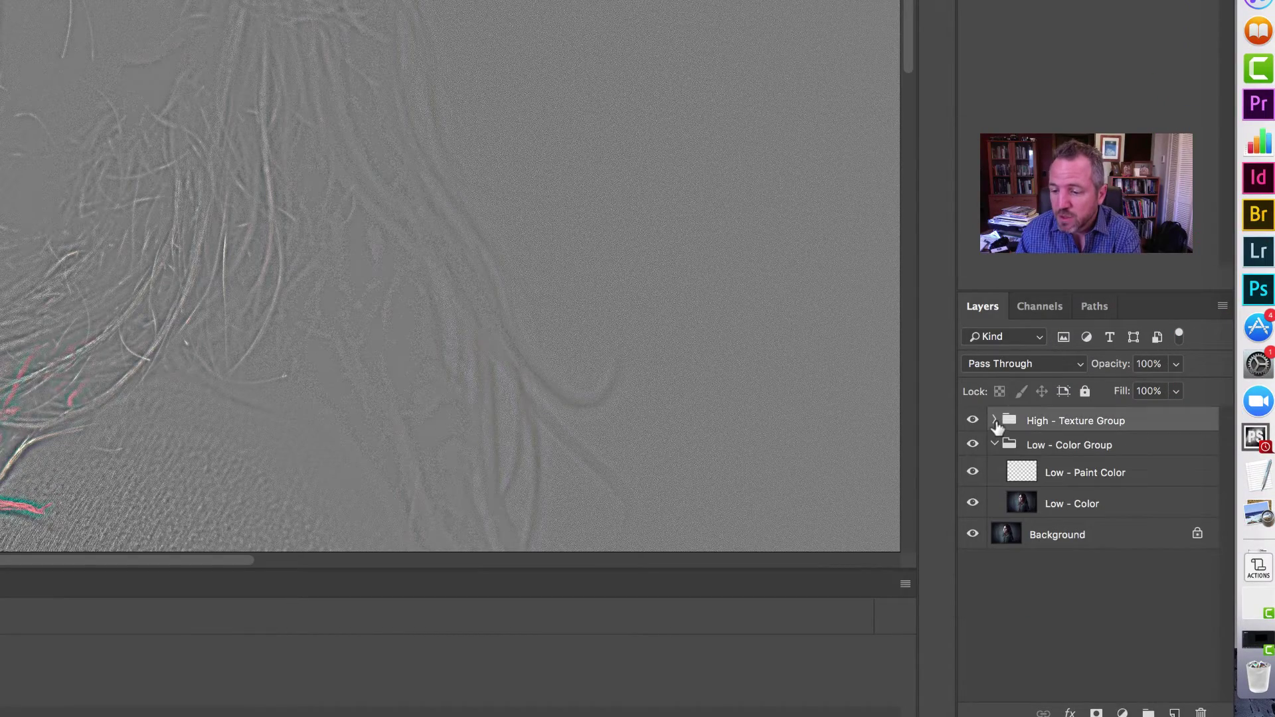
click(994, 444)
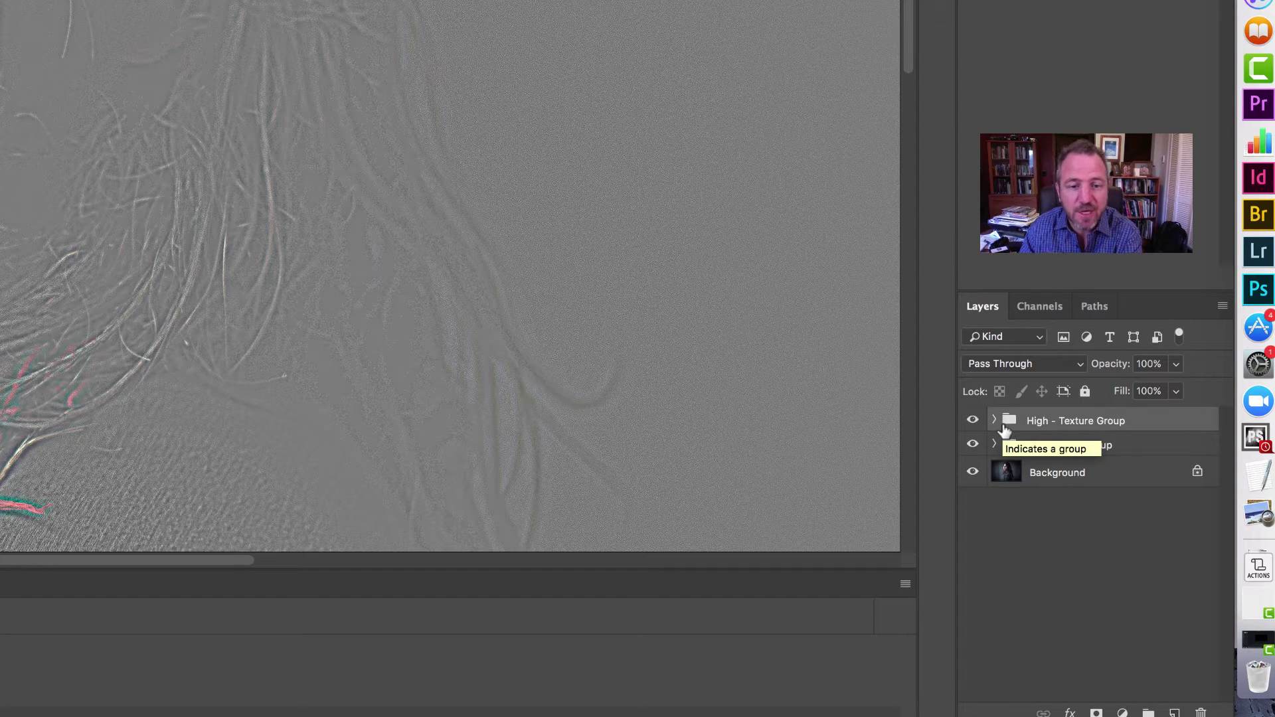
click(995, 445)
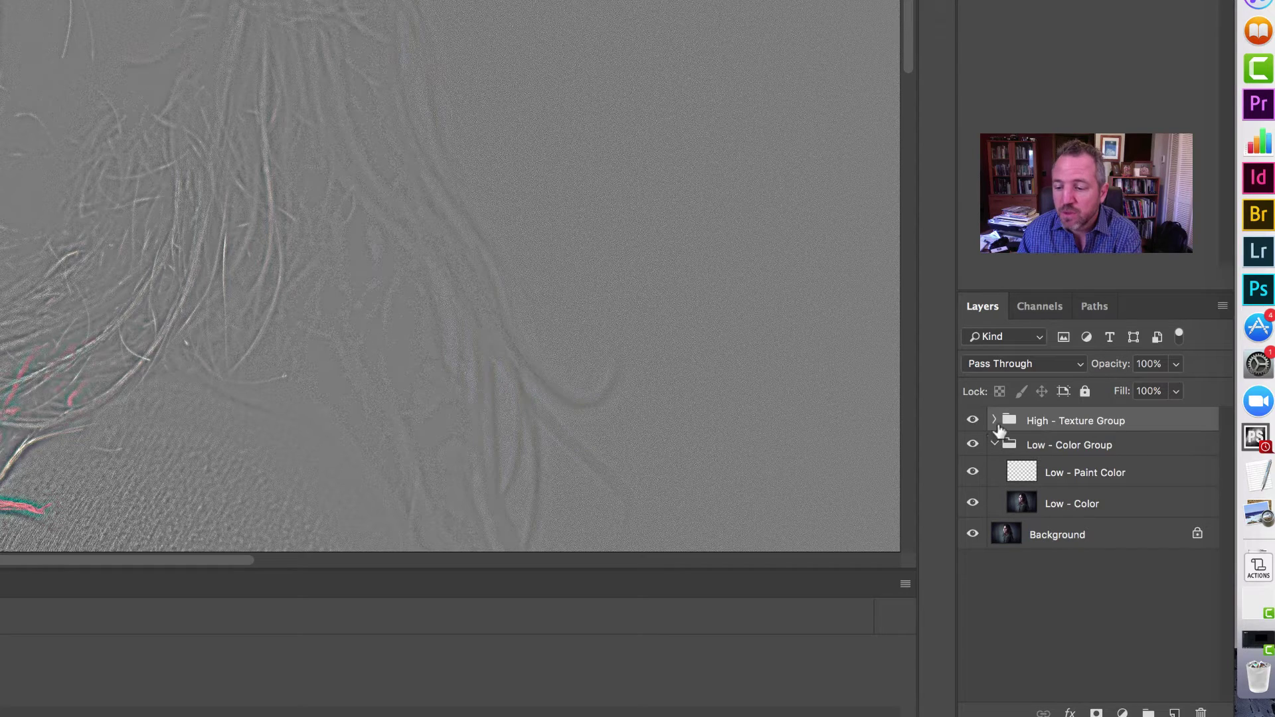
click(996, 422)
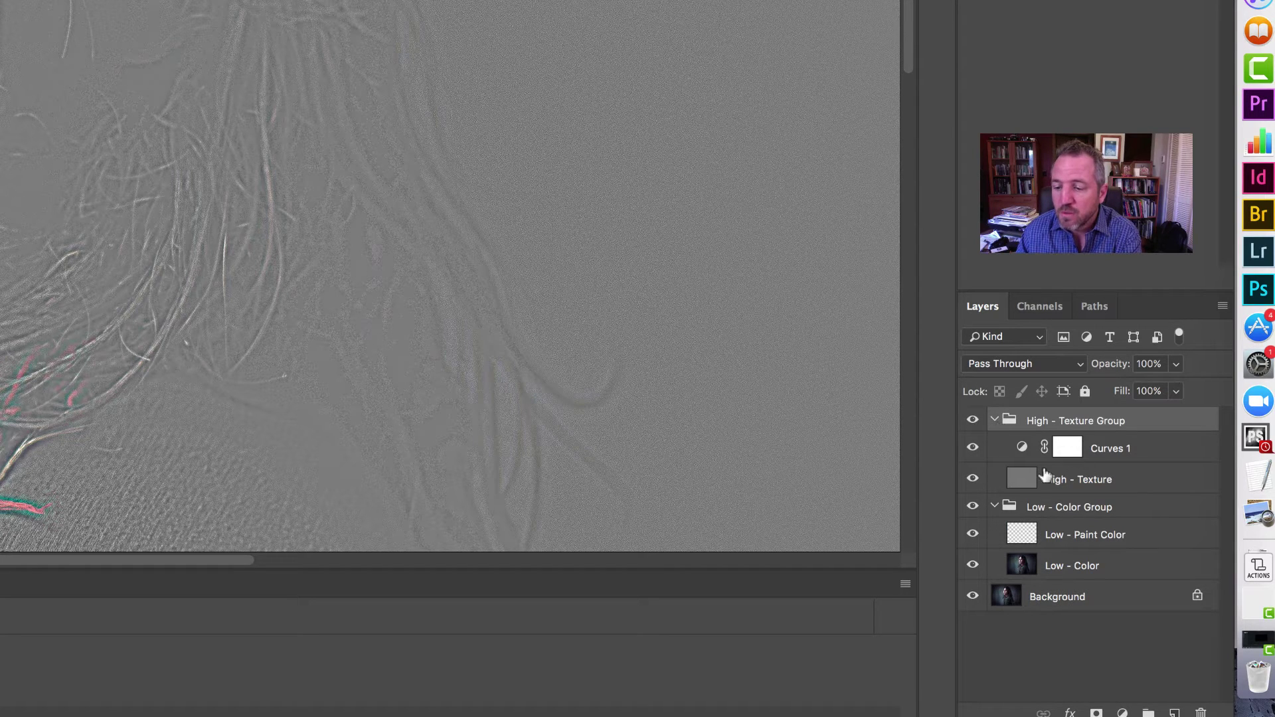
click(974, 448)
click(974, 450)
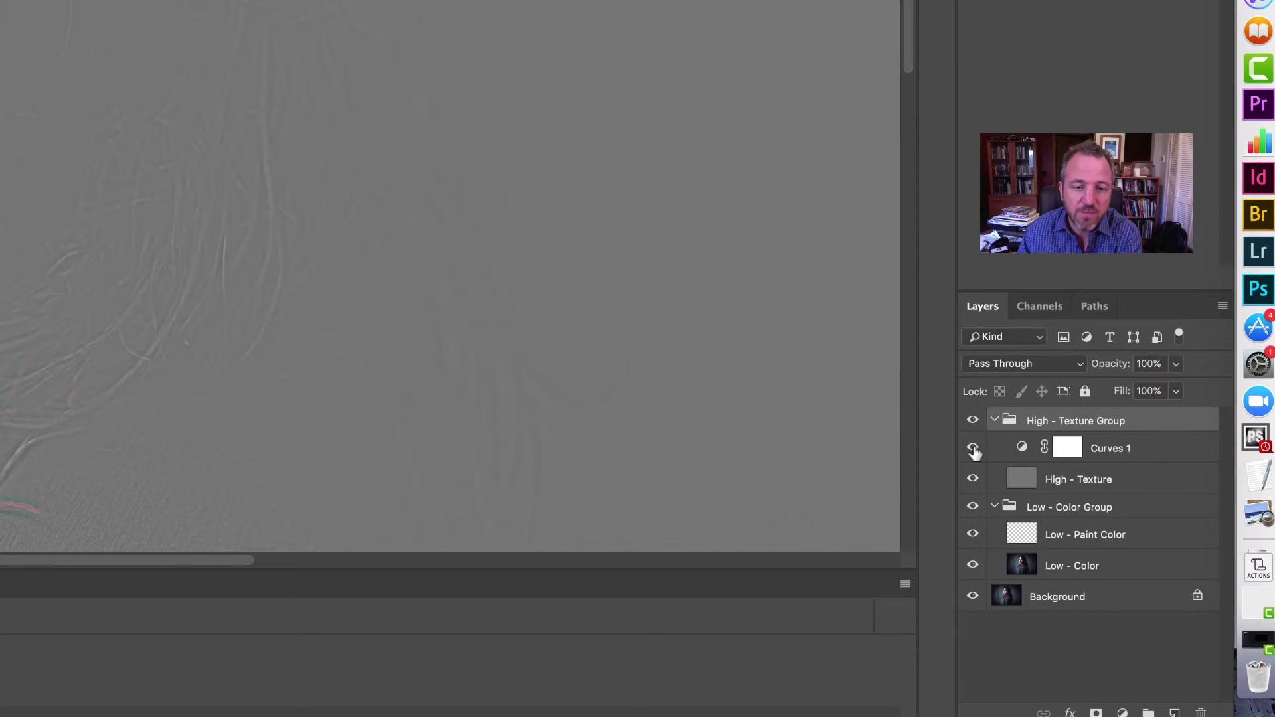
click(974, 450)
click(973, 451)
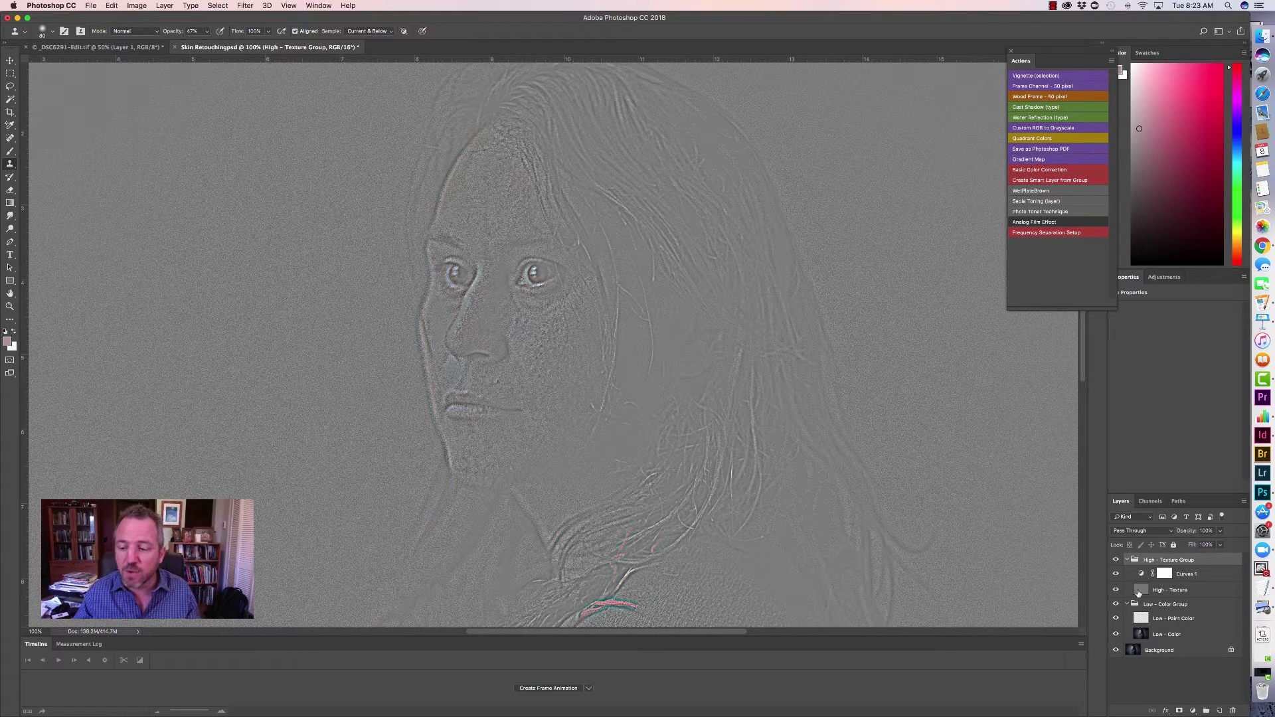
Select High - Texture and set the Clone Stamp to Current & Below at 100% opacity
click(1139, 590)
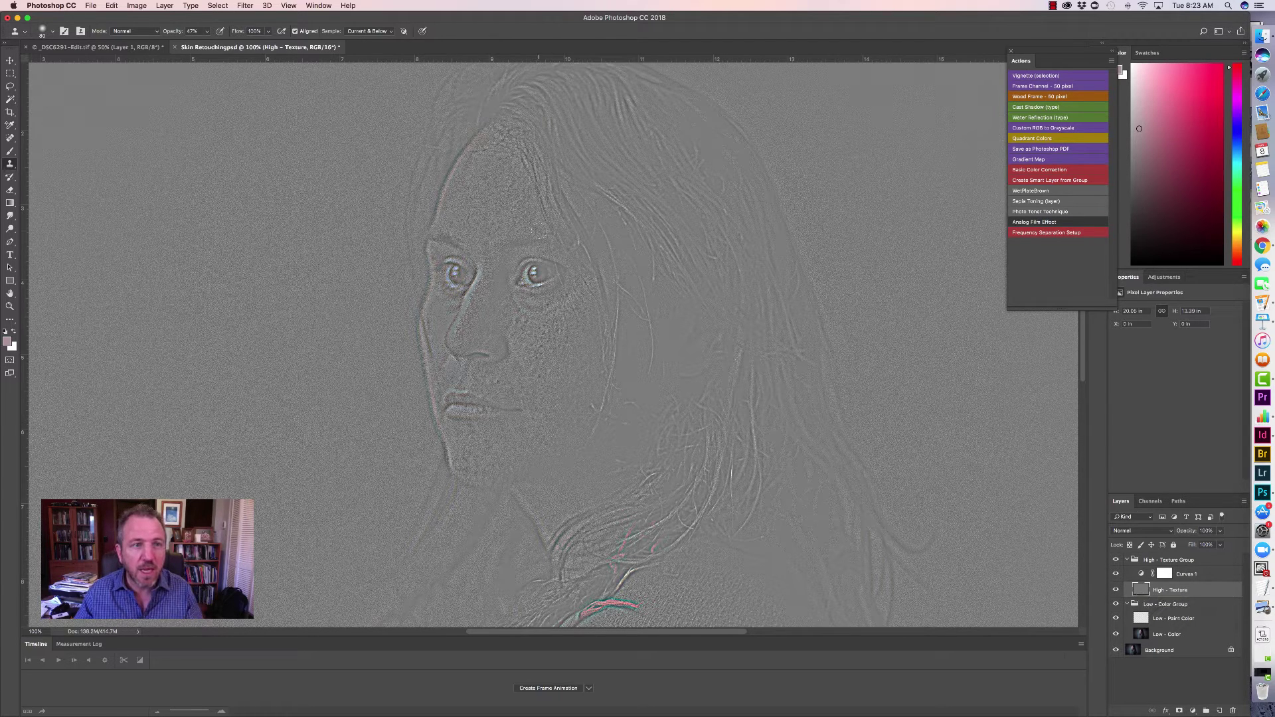
click(388, 31)
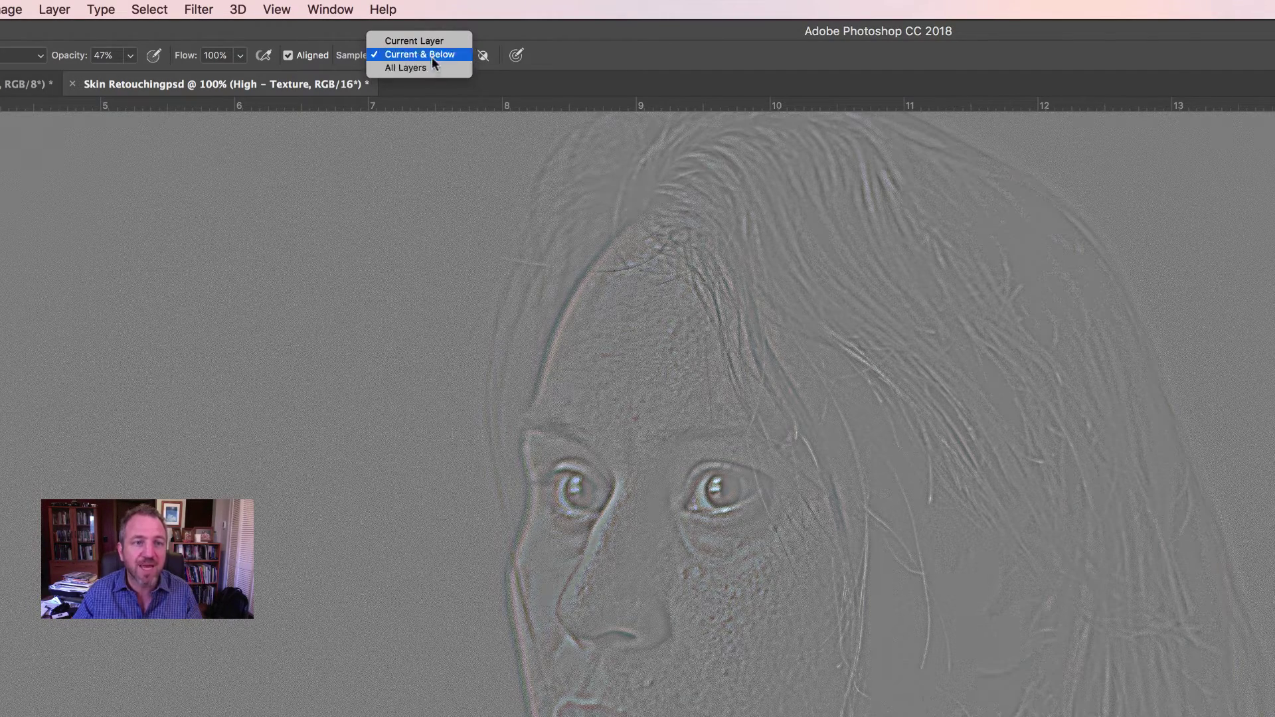
click(432, 54)
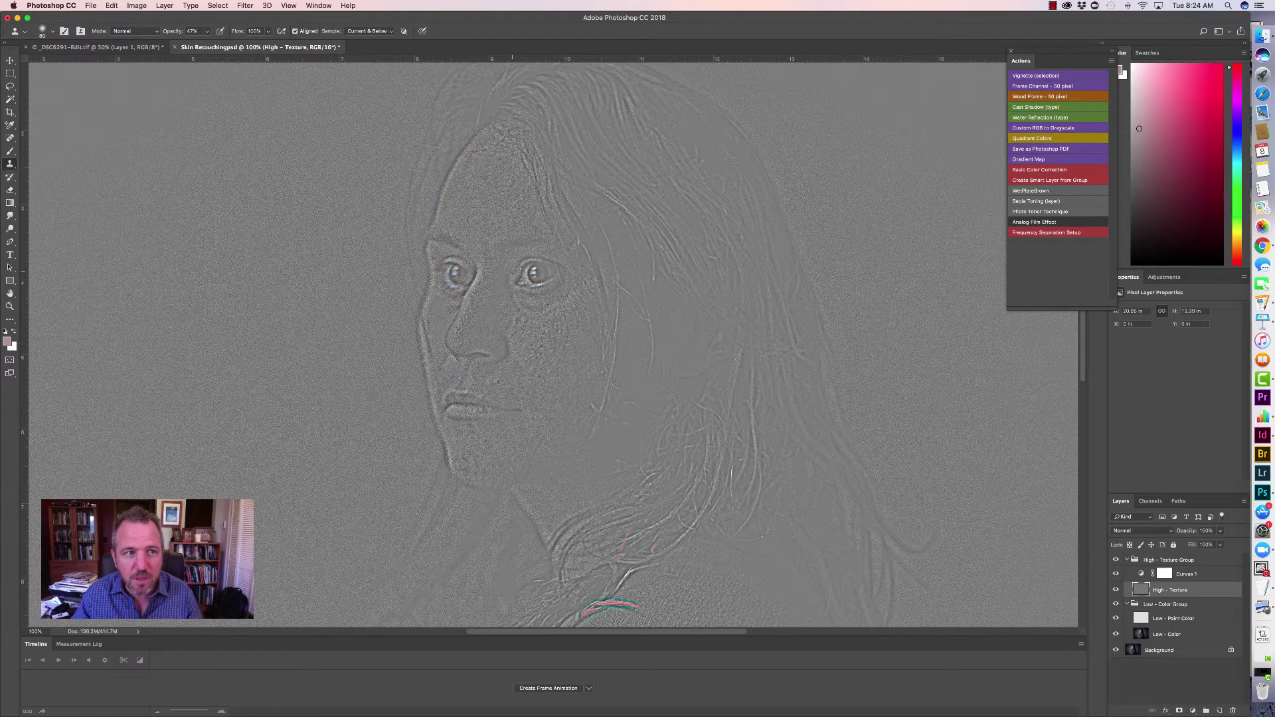
click(206, 33)
drag(207, 45, 231, 44)
click(560, 316)
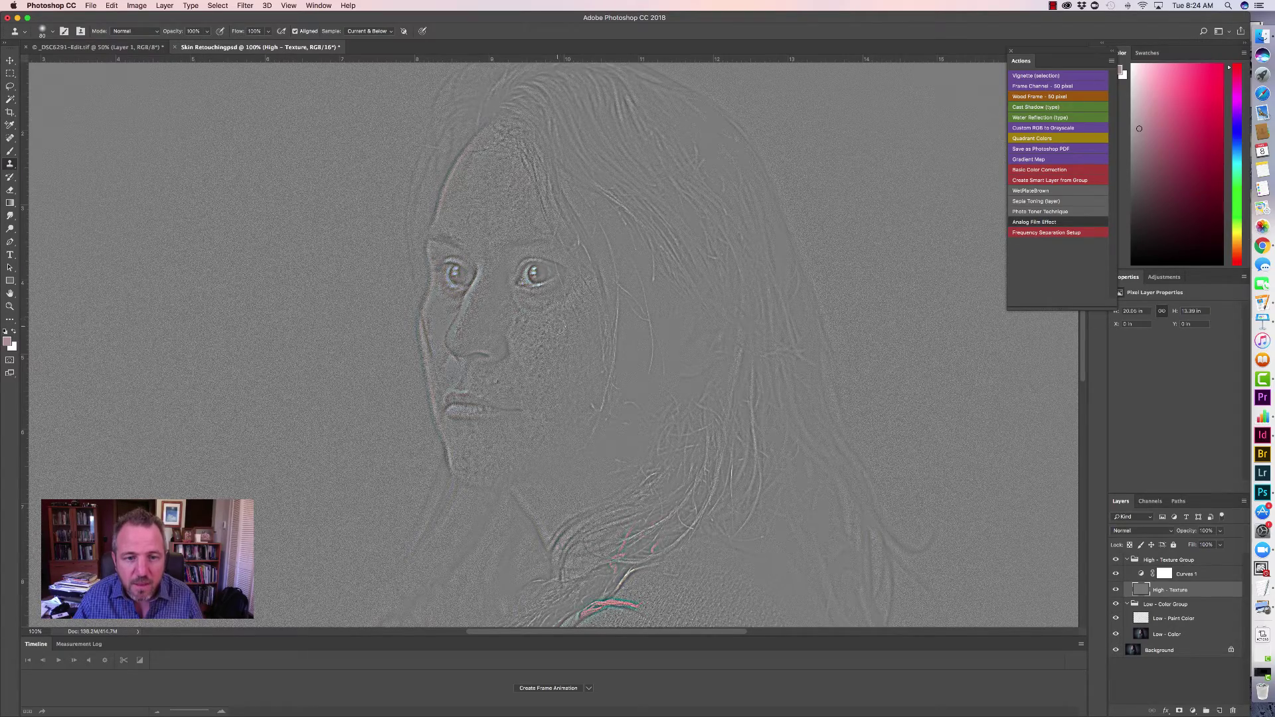
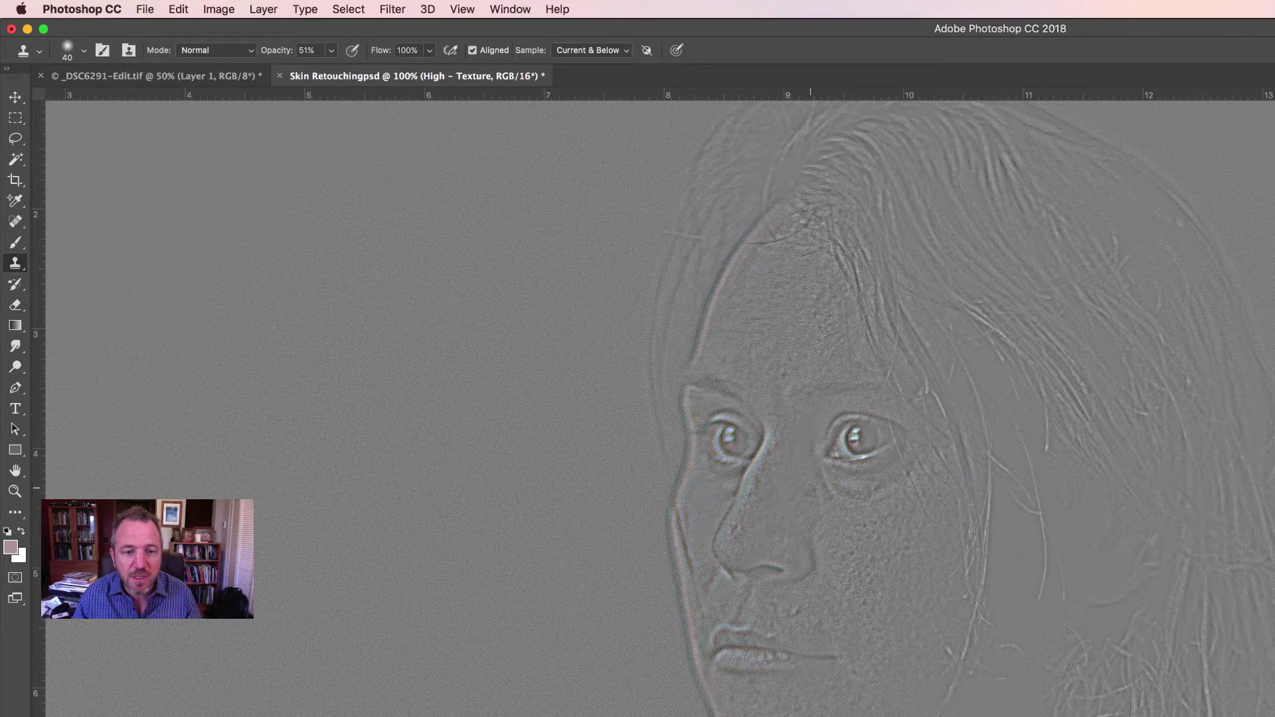
Try a Clone Stamp dab on the cheek, undo it, and switch to the Spot Healing Brush
alt+click(814, 501)
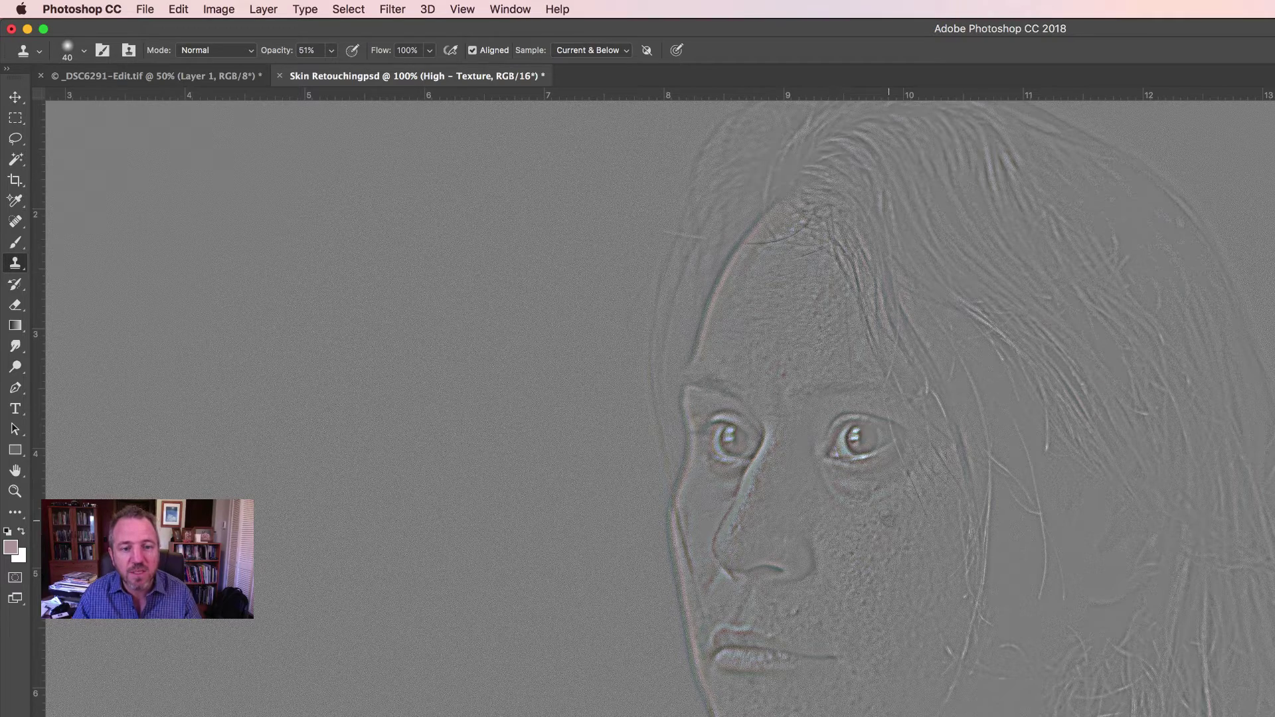
click(863, 512)
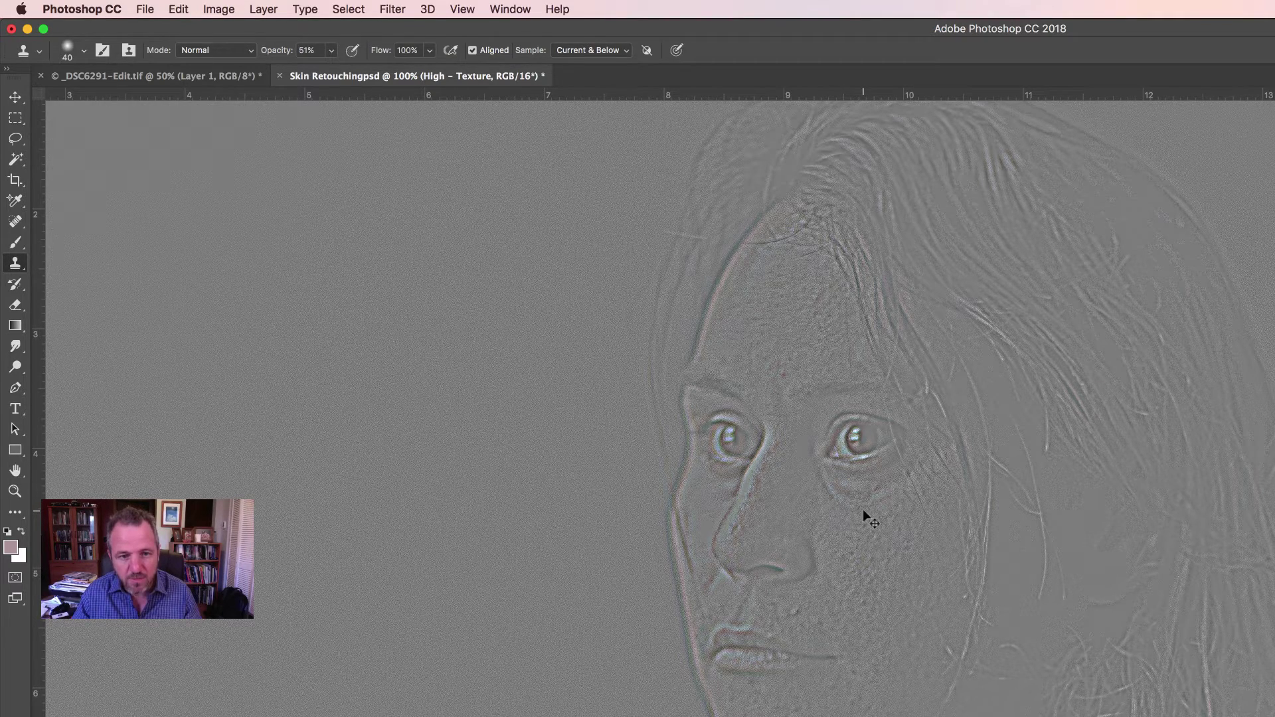
key(super+z)
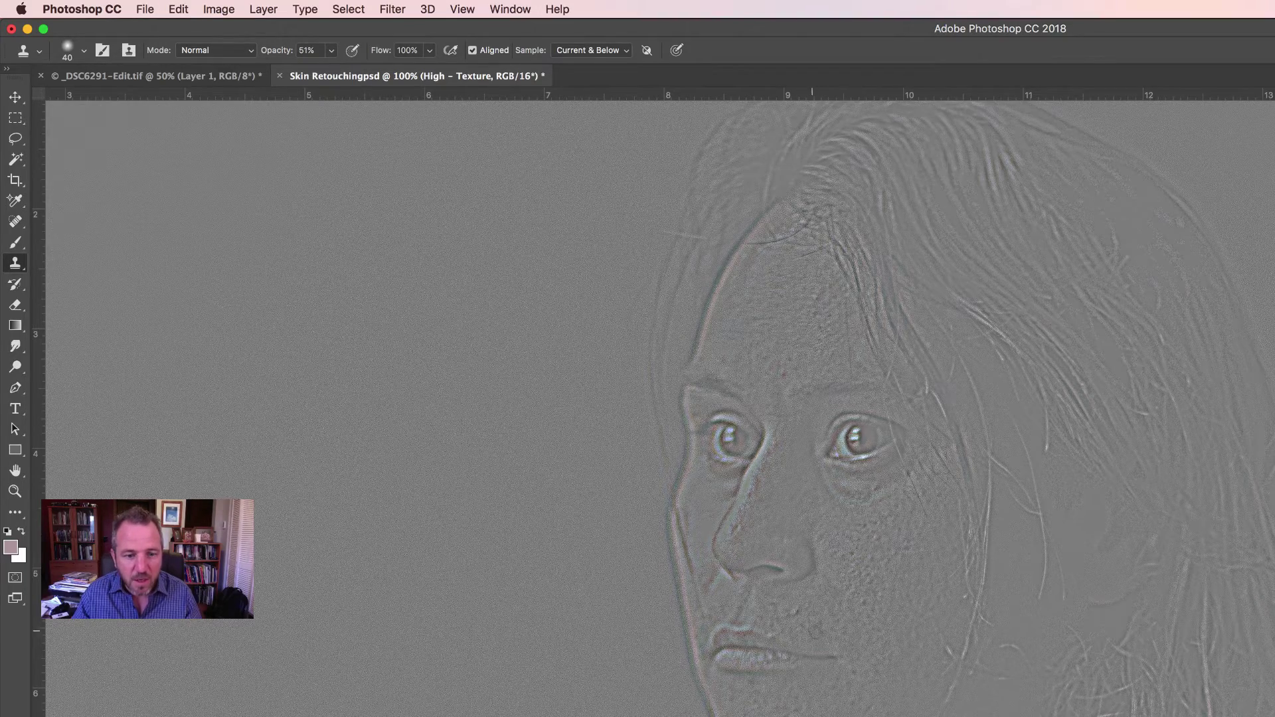
scroll(857, 523, left, 5)
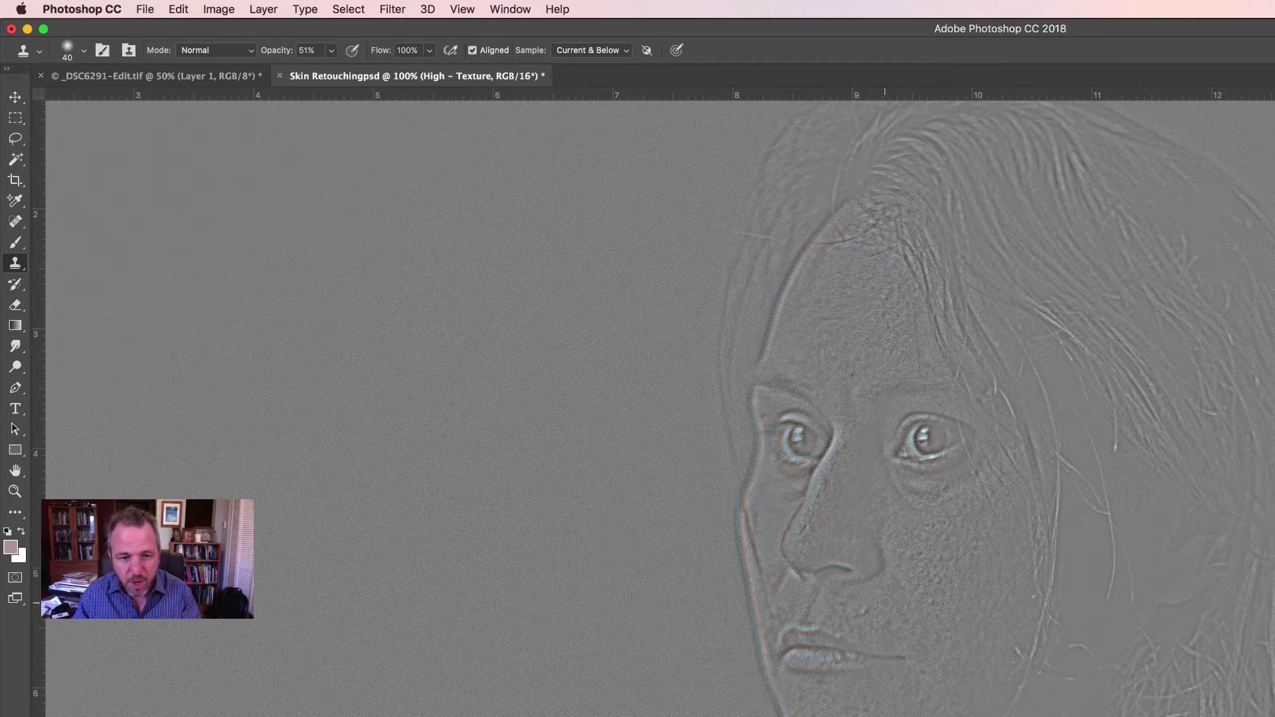
key(j)
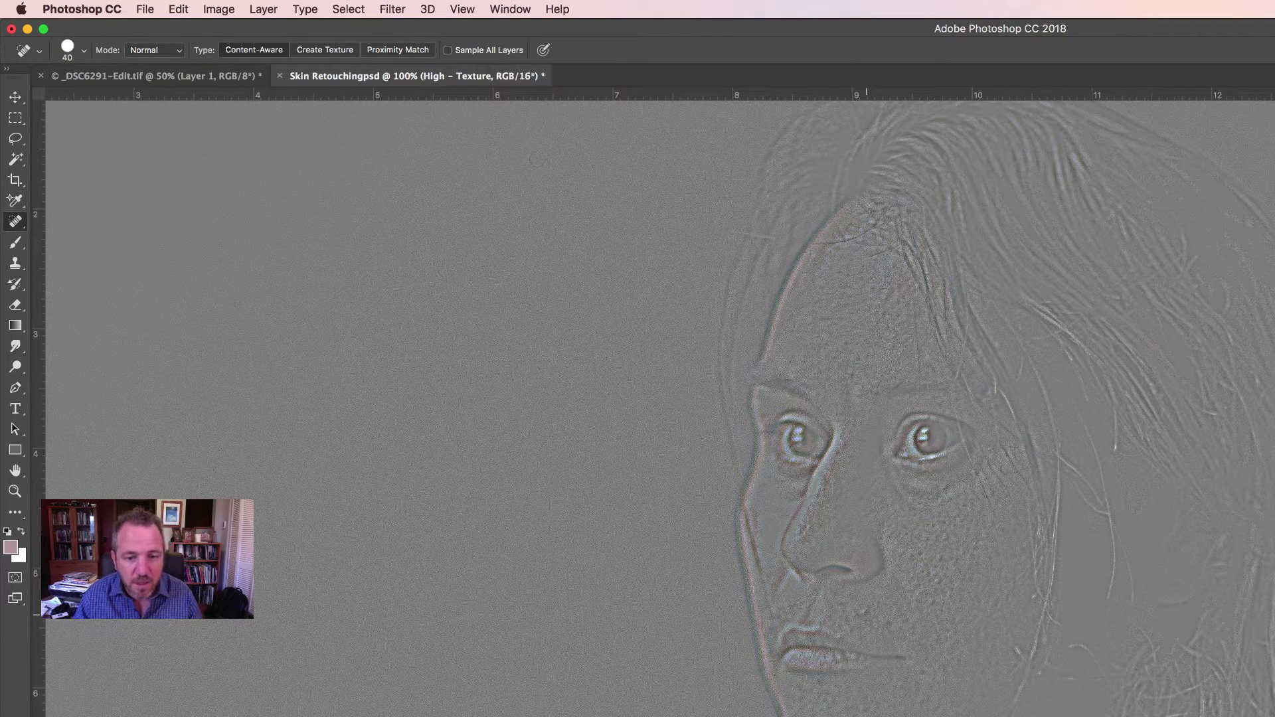
Heal spots on the cheek and nose with a size-30 brush, undoing the last heal to compare
click(864, 610)
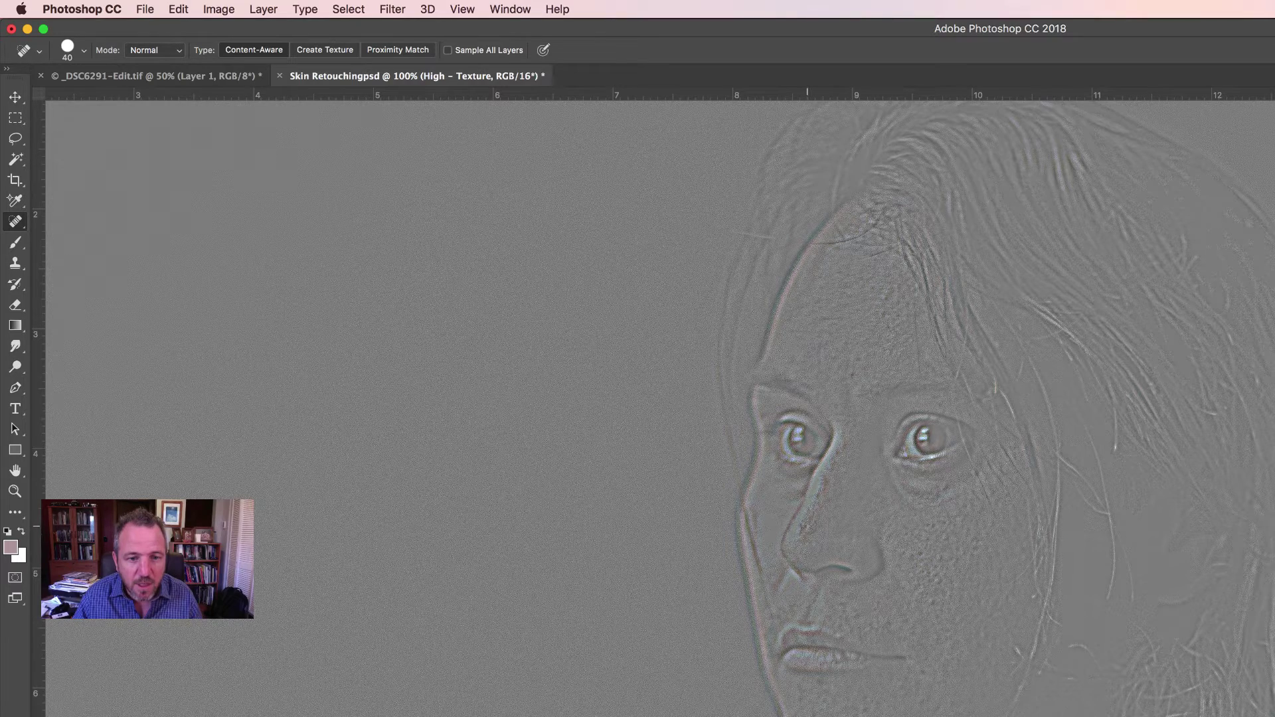
key(bracketleft)
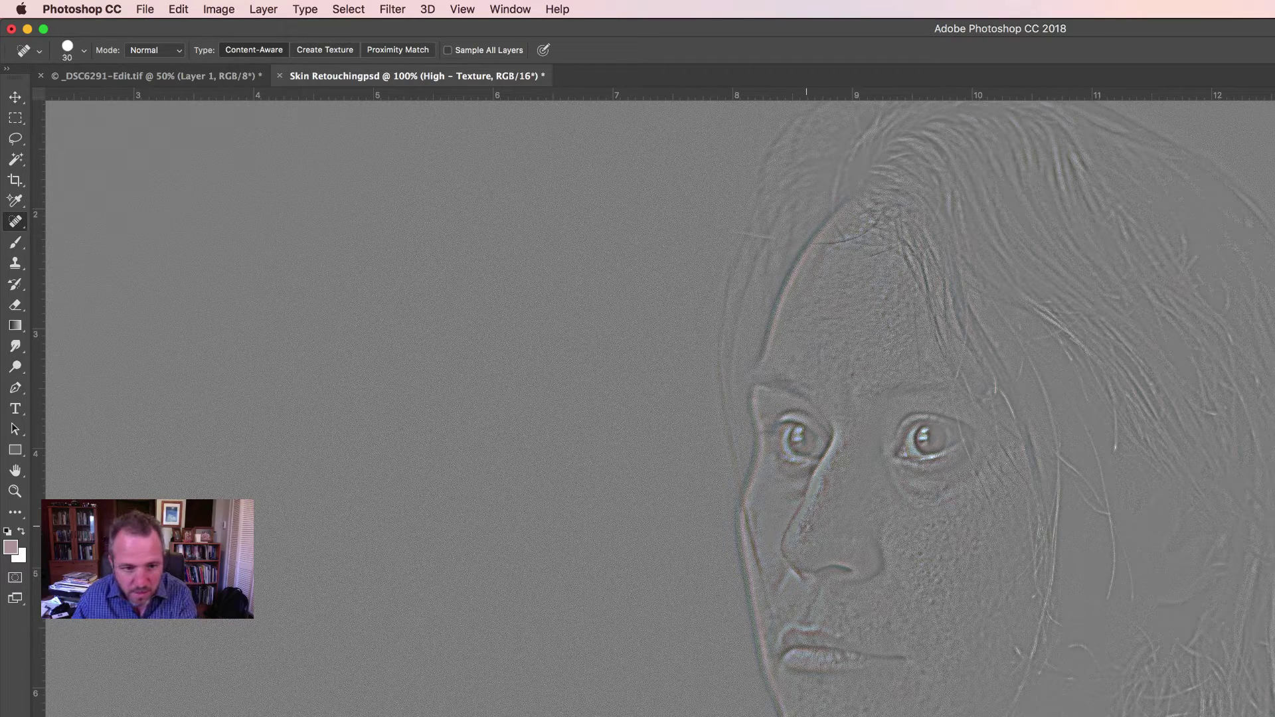
click(806, 526)
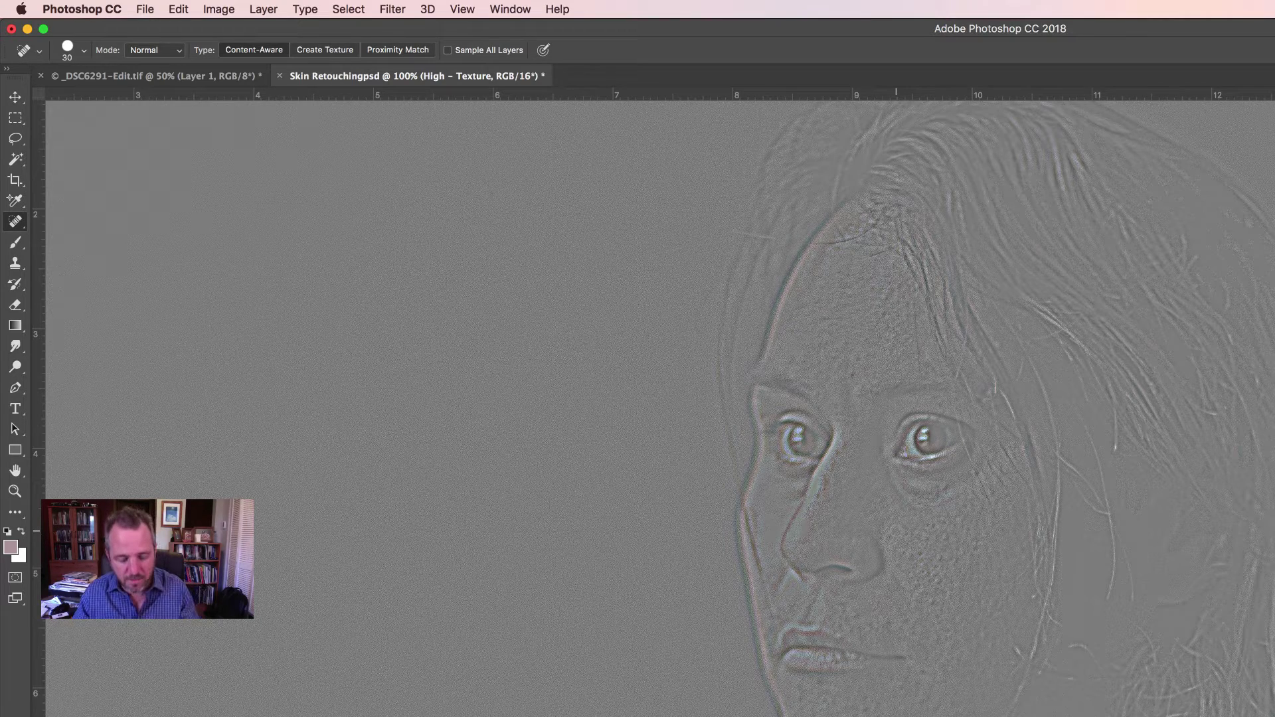
click(903, 539)
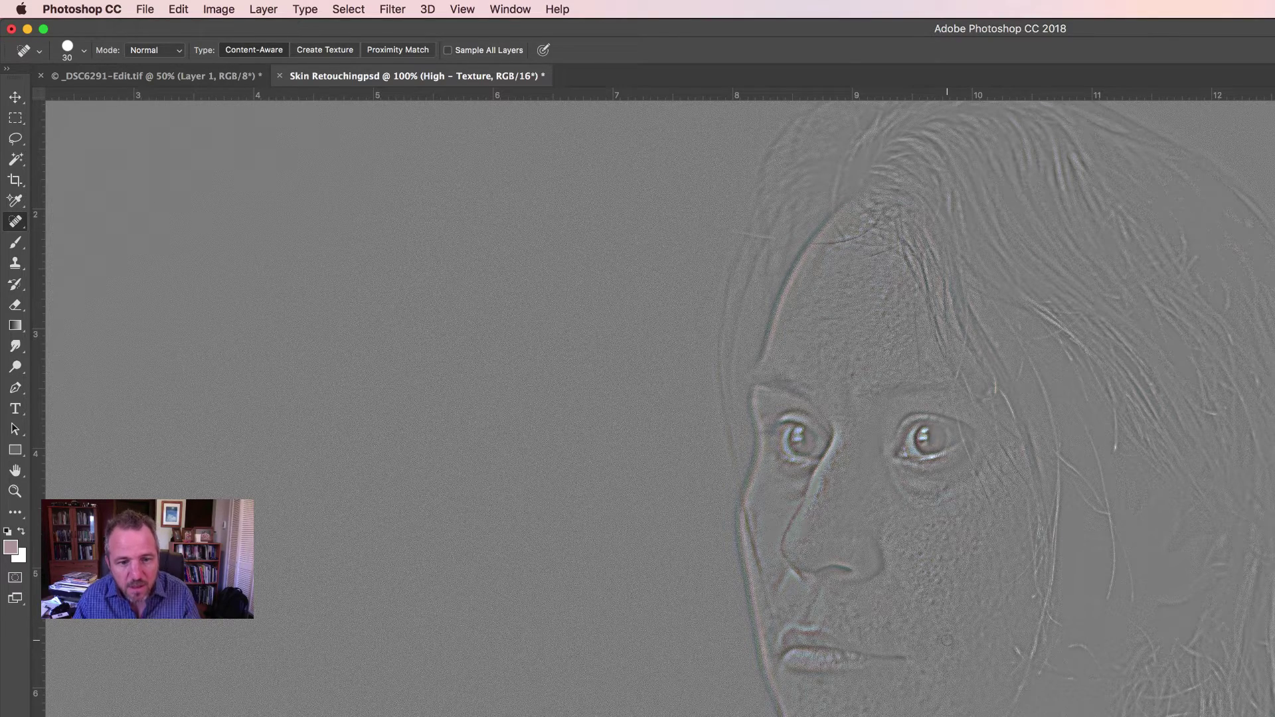
key(super+z)
key(super+z)
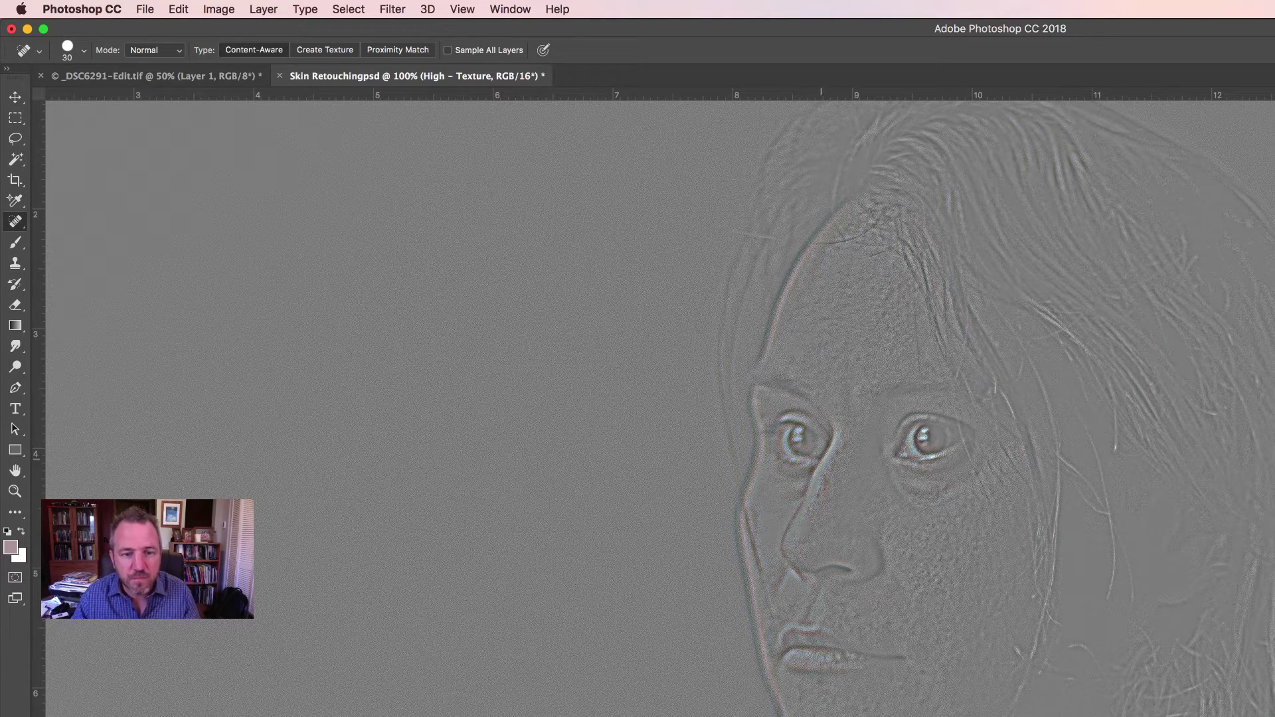
Paint healing strokes along the nose bridge to smooth its texture
drag(819, 492, 810, 508)
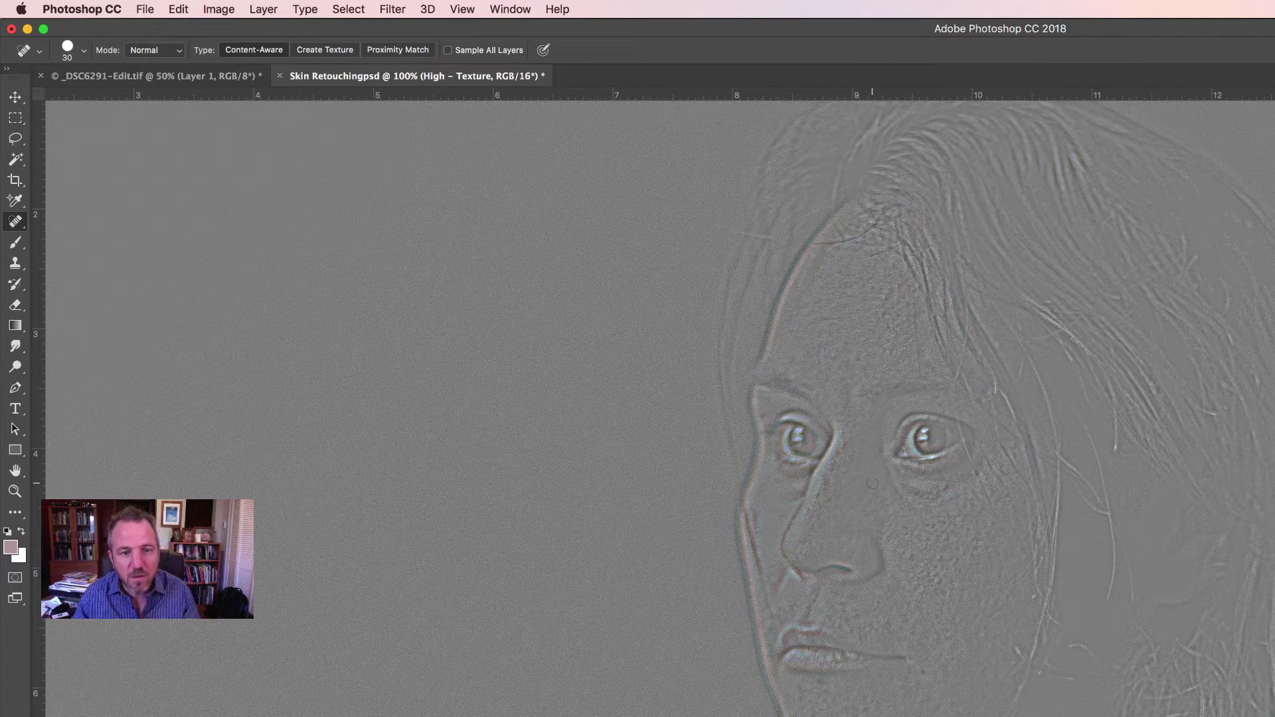
drag(824, 476, 827, 484)
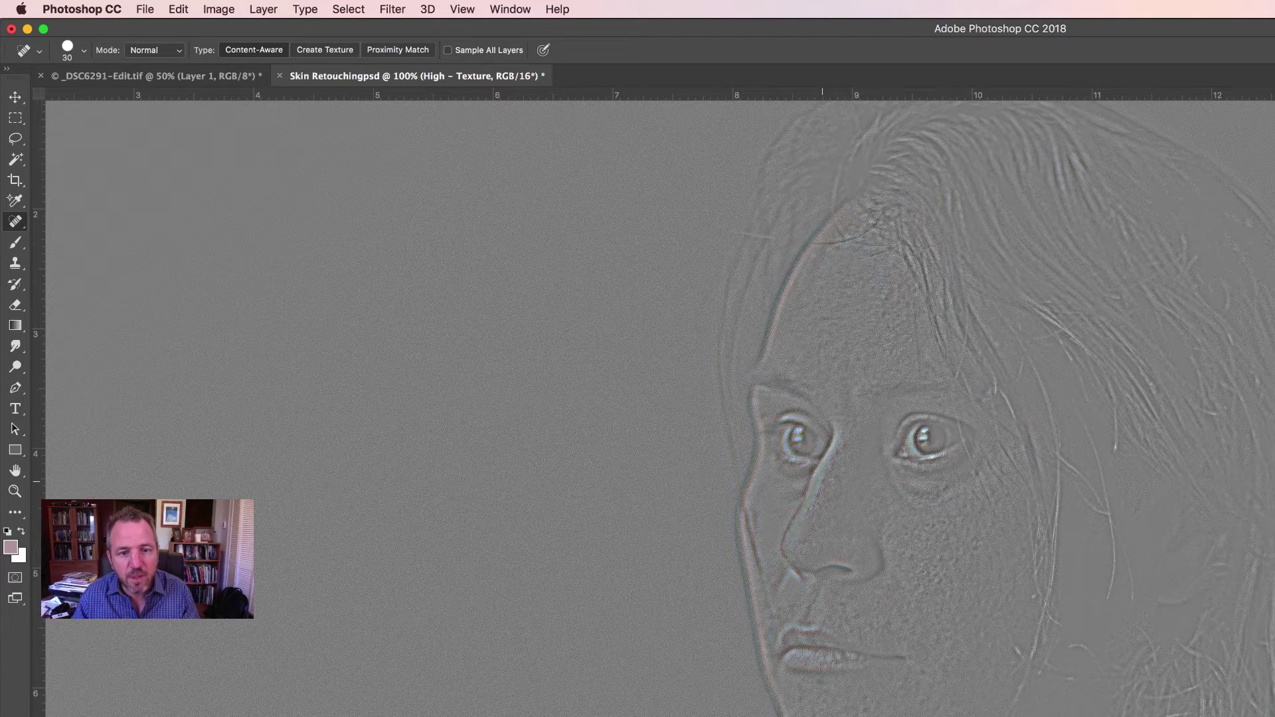
click(823, 480)
drag(824, 480, 817, 499)
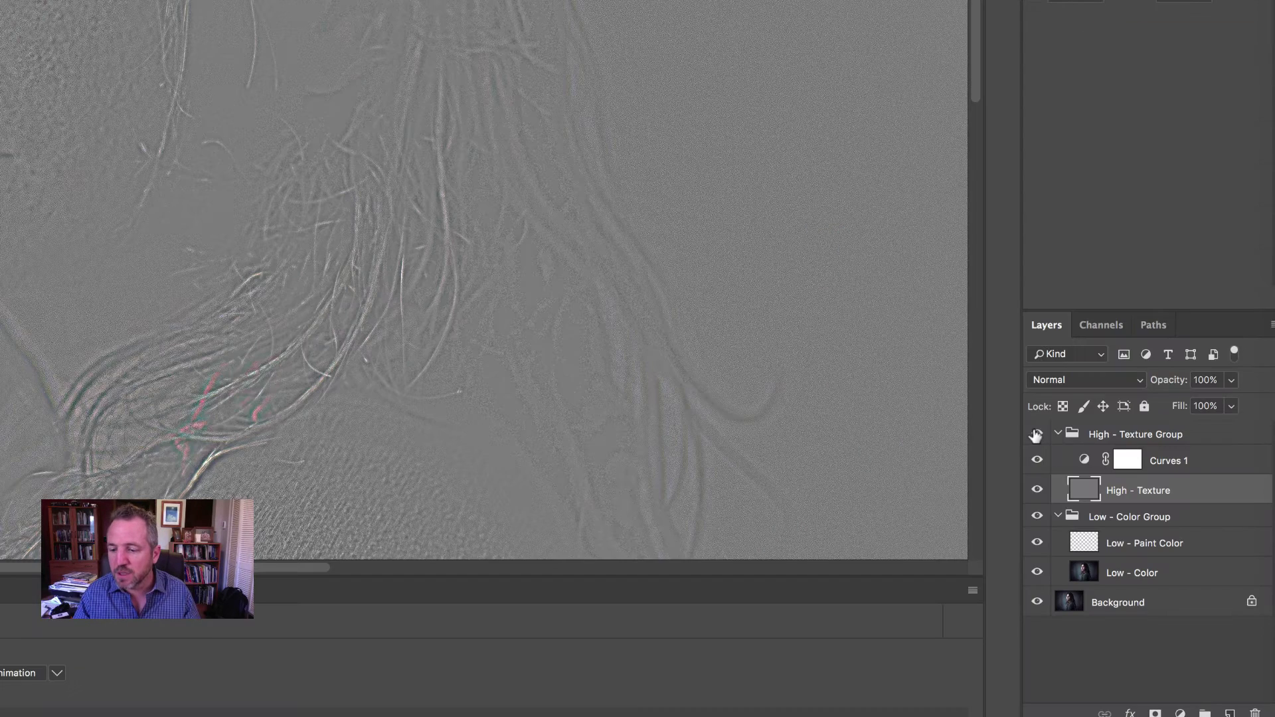
Hide the High - Texture Group and make Low - Paint Color the active layer
click(1036, 435)
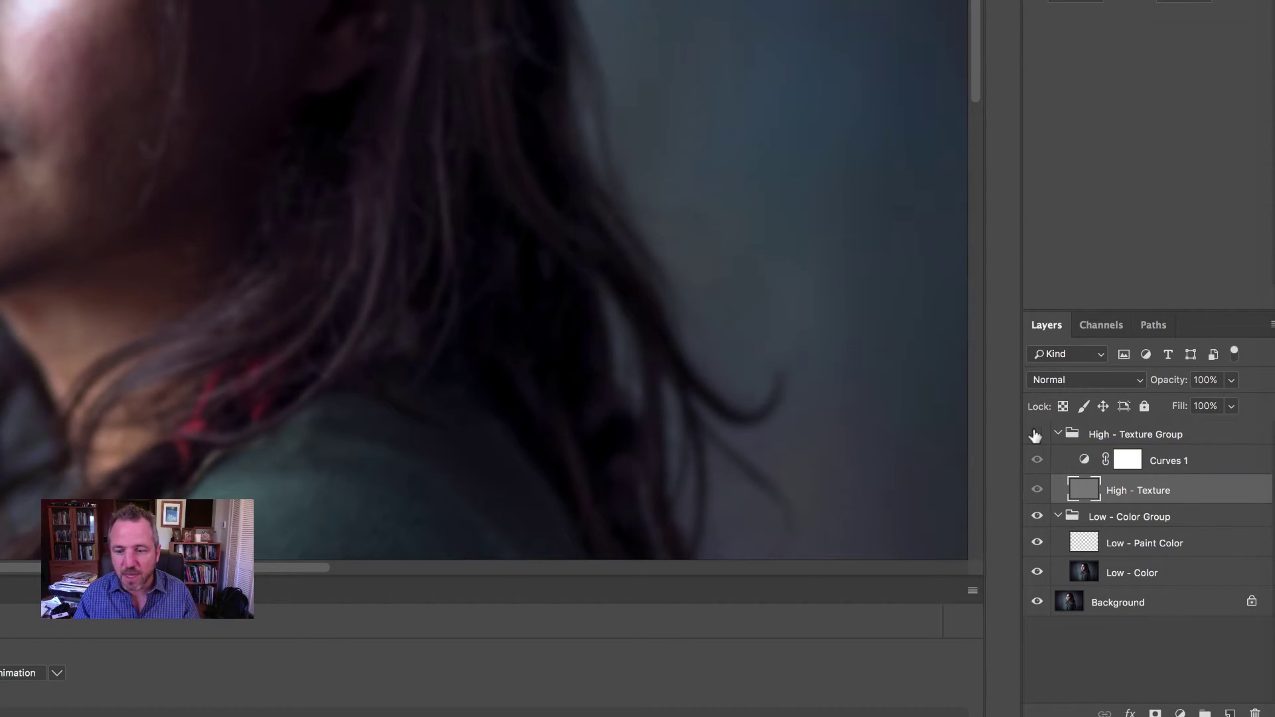
click(1083, 543)
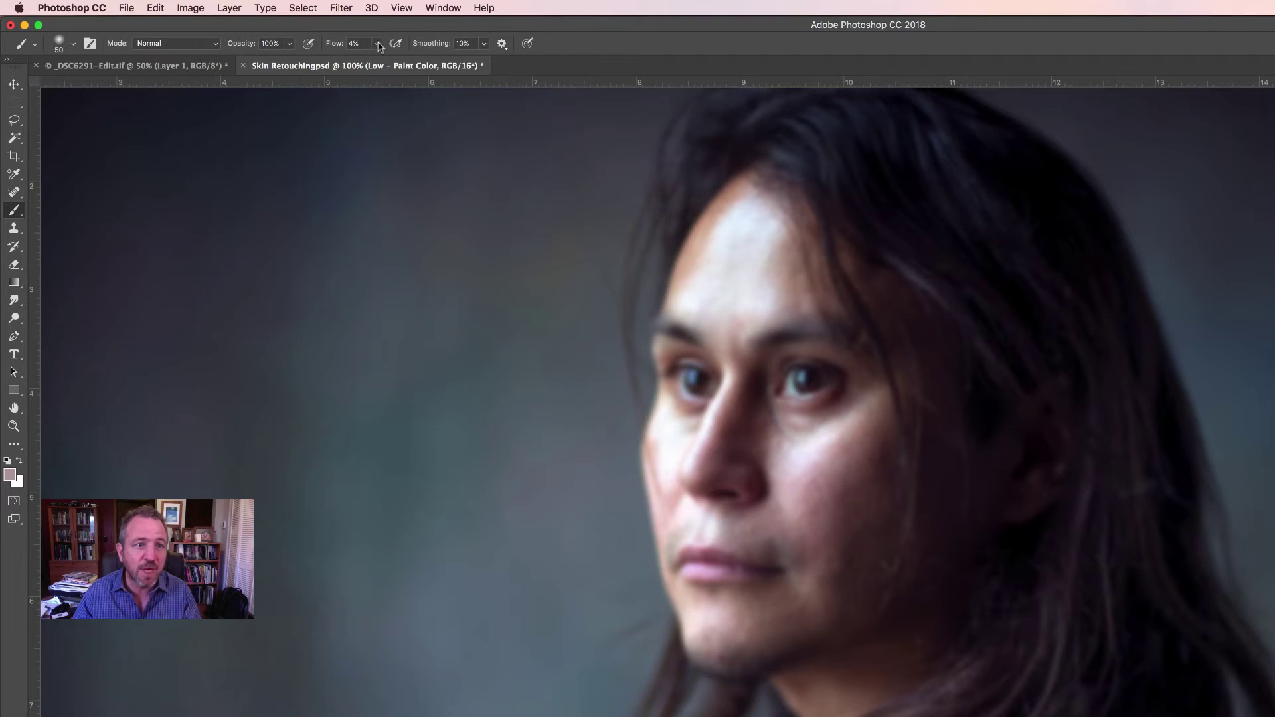
Set brush flow to 5% and sample several skin tones from the cheek and beside the nose
drag(375, 47, 378, 62)
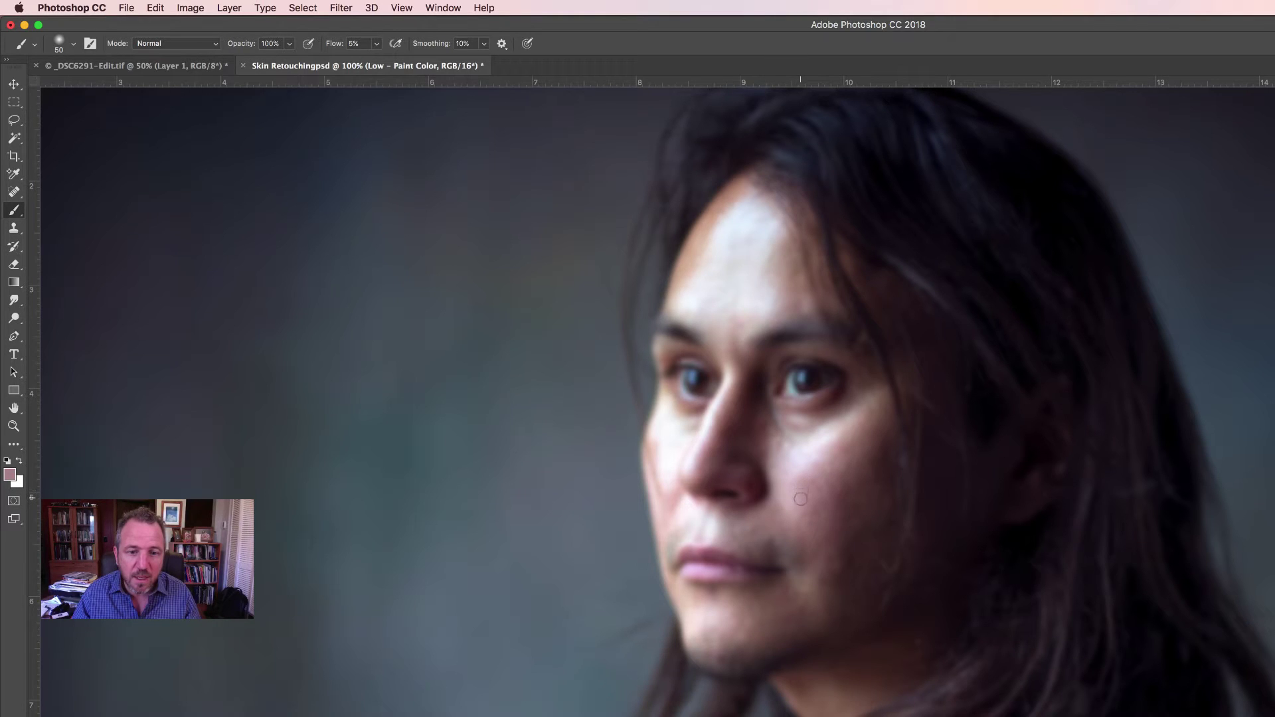
alt+click(787, 451)
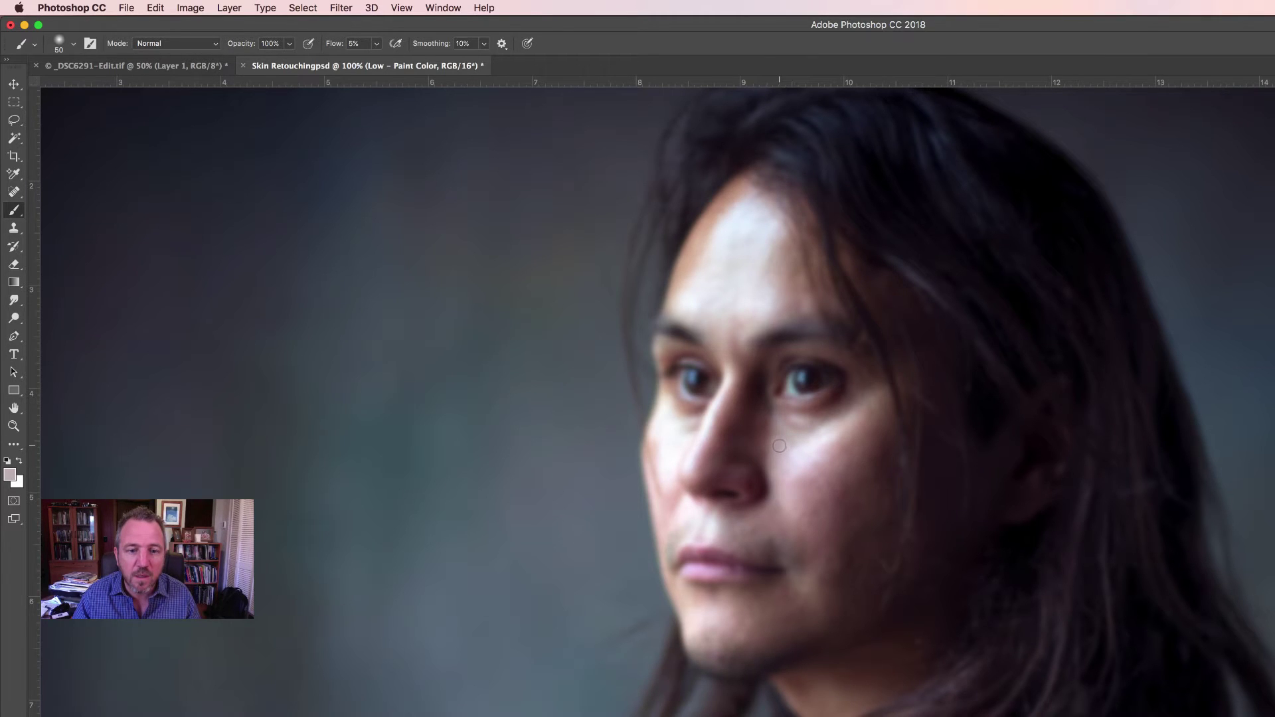
key(alt)
alt+click(781, 451)
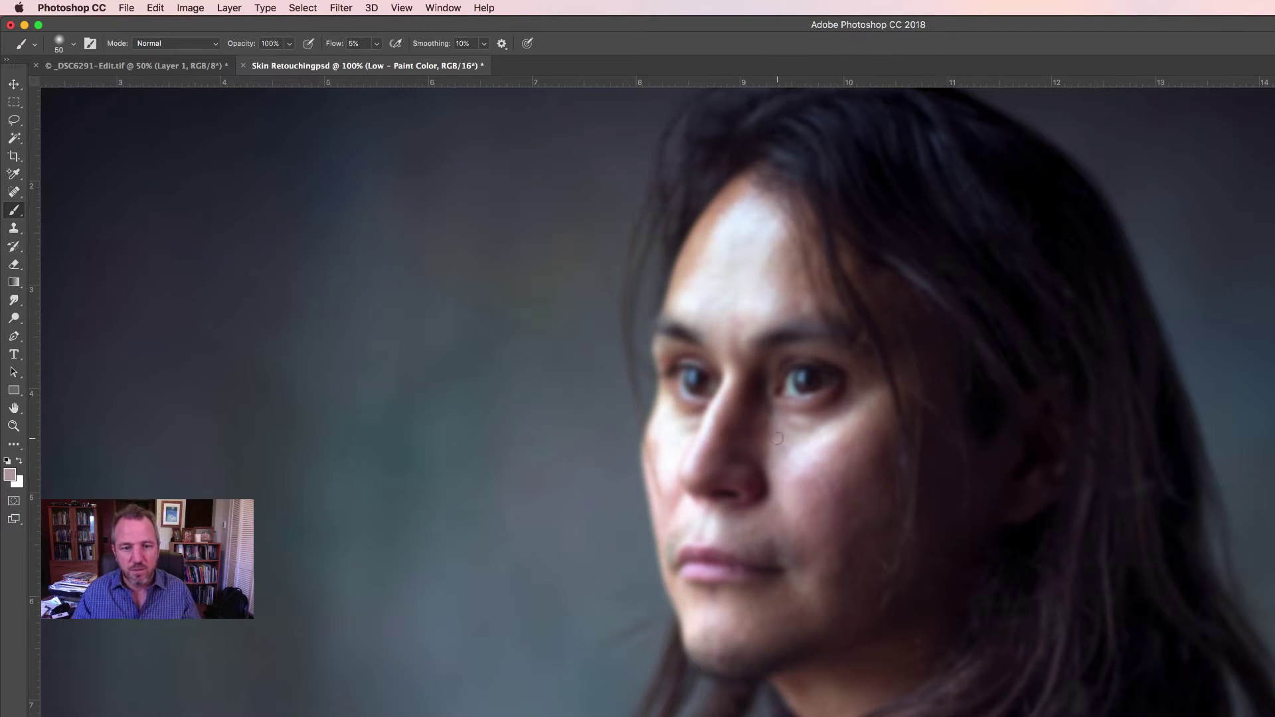
alt+click(776, 433)
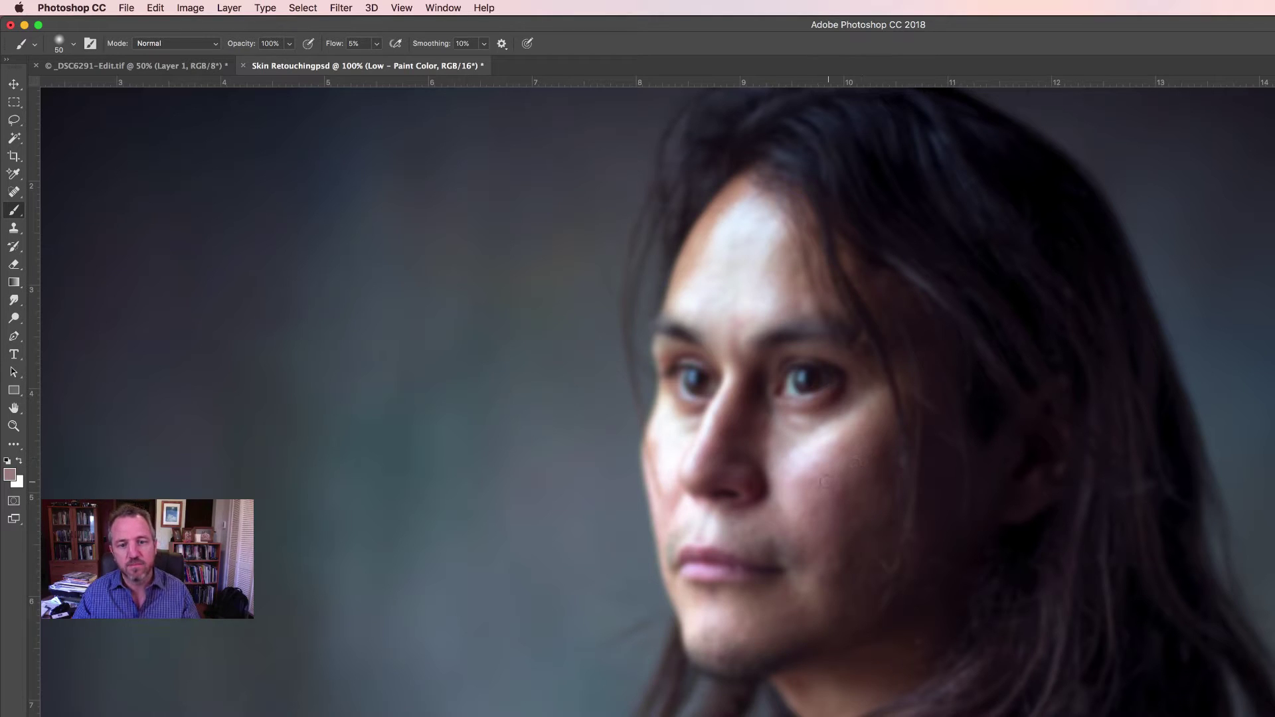
alt+click(779, 449)
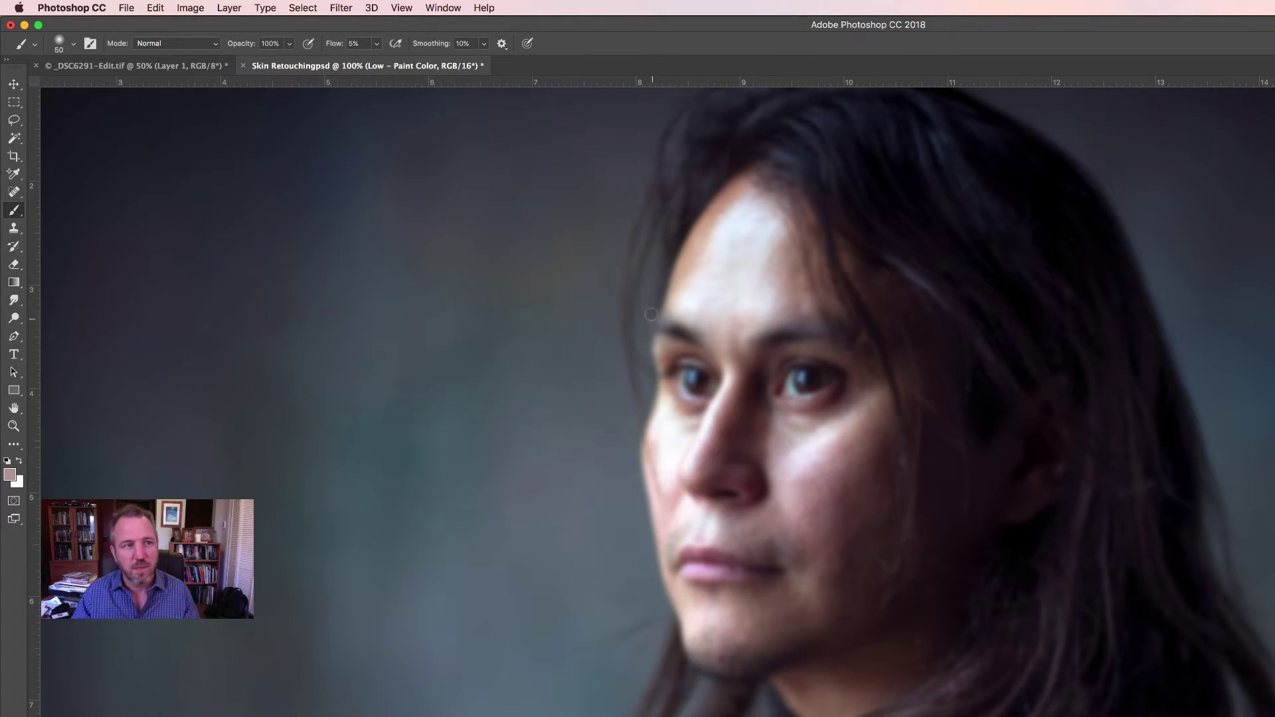
click(289, 43)
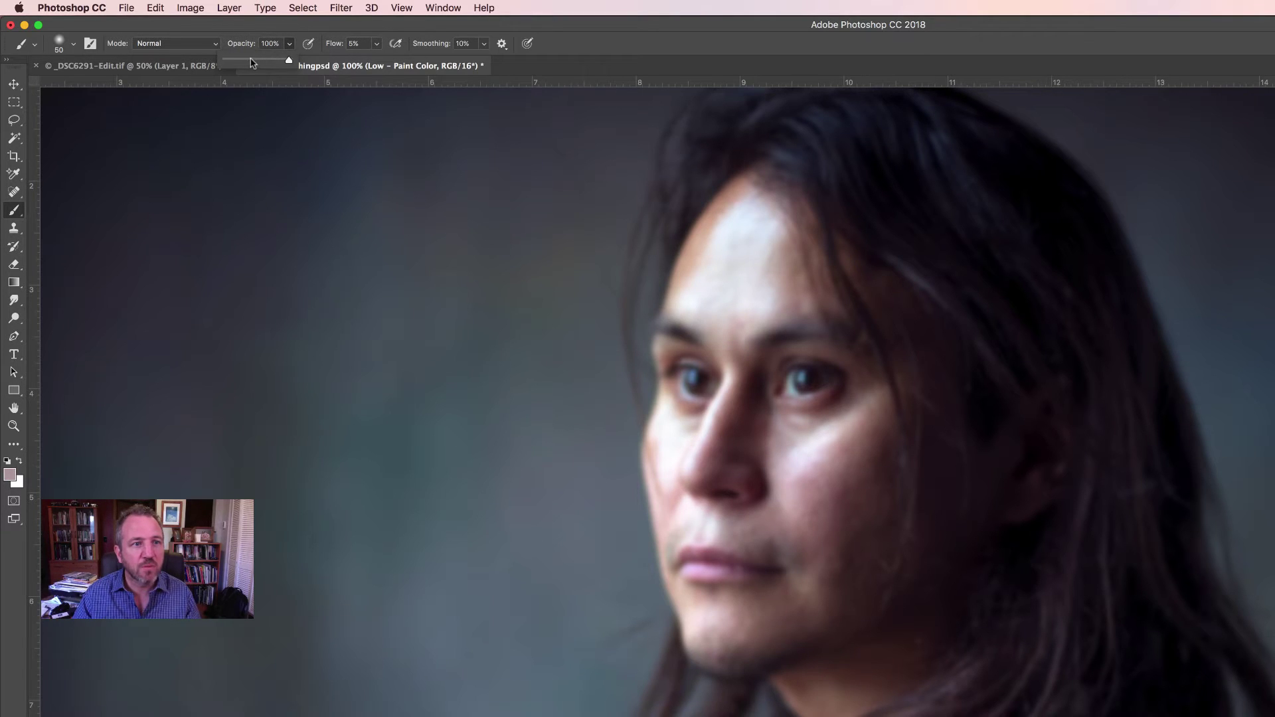
Lower brush opacity to 41% and paint sampled skin tone over the cheek under the eye
drag(253, 61, 253, 62)
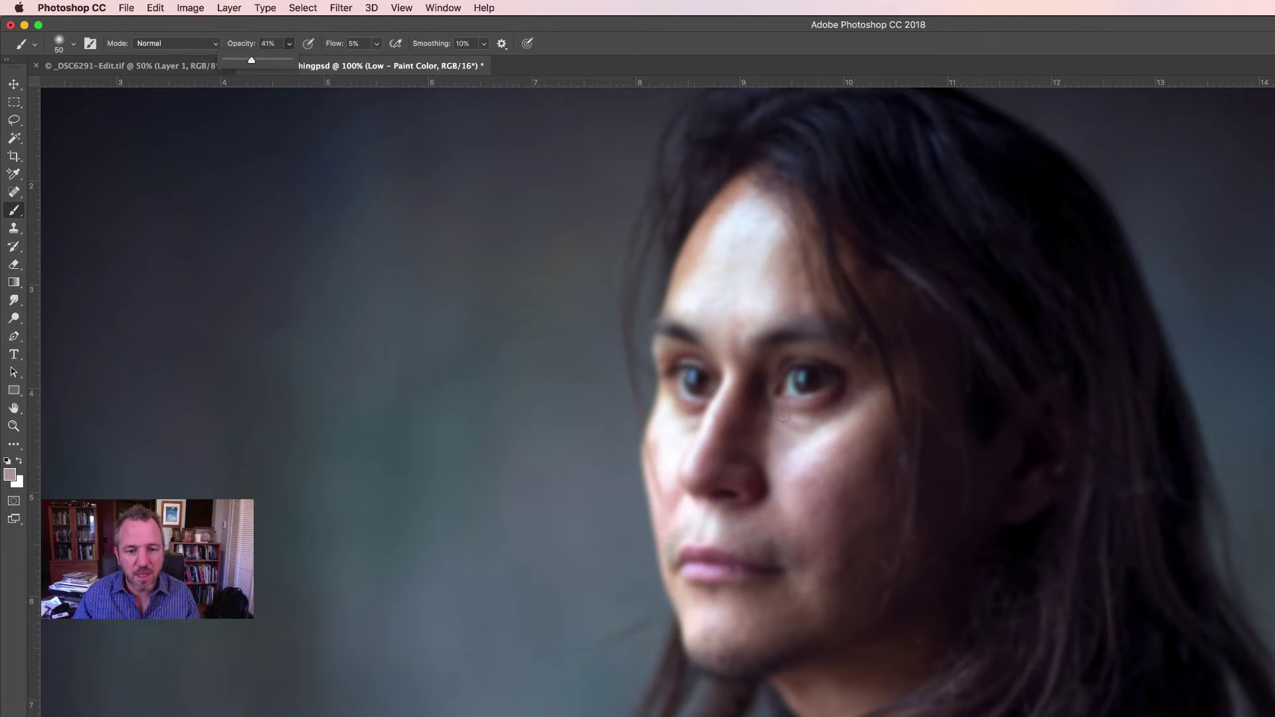
click(777, 421)
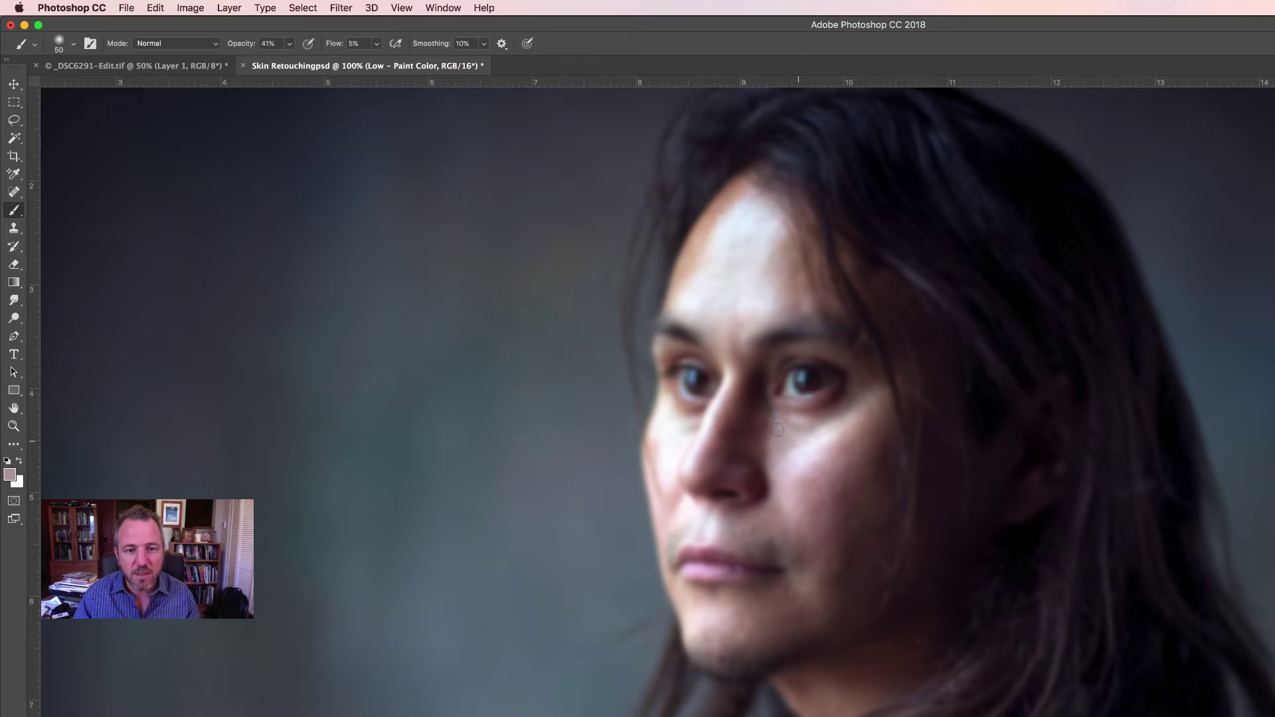
mouse_move(789, 437)
mouse_down()
mouse_move(835, 434)
mouse_move(785, 427)
mouse_move(806, 430)
mouse_up()
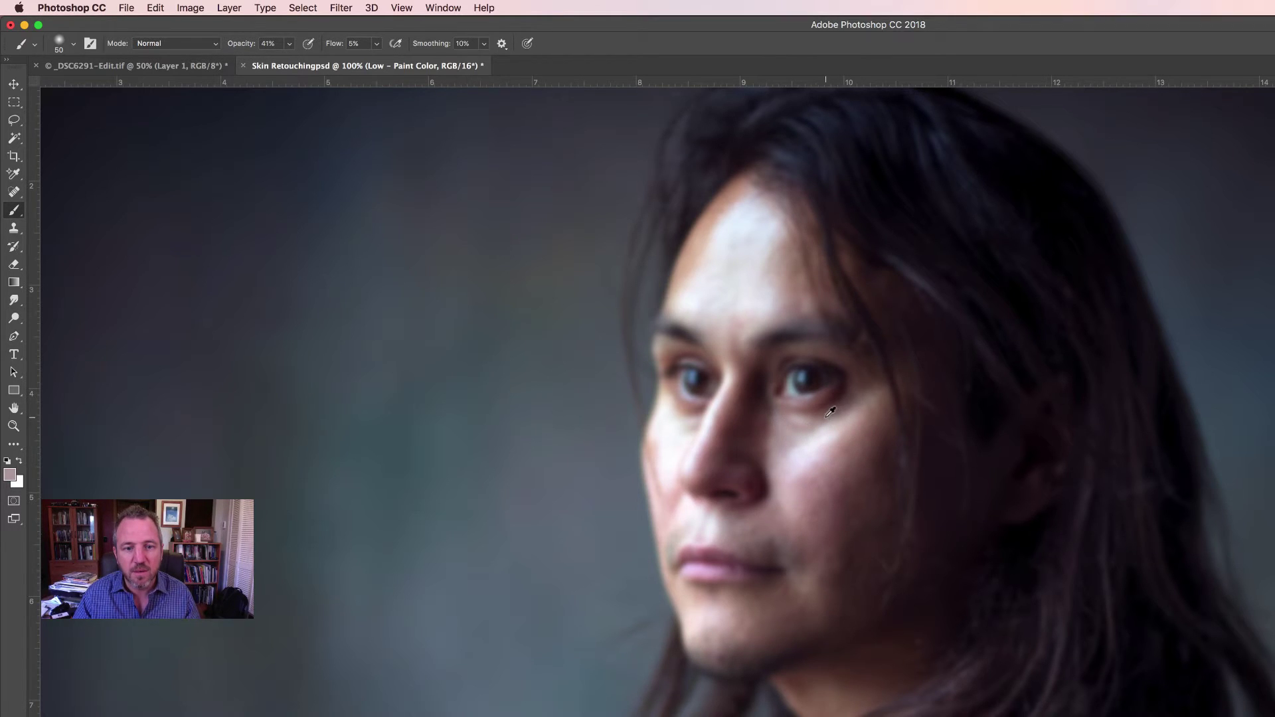
alt+click(824, 415)
alt+click(818, 417)
drag(795, 419, 803, 424)
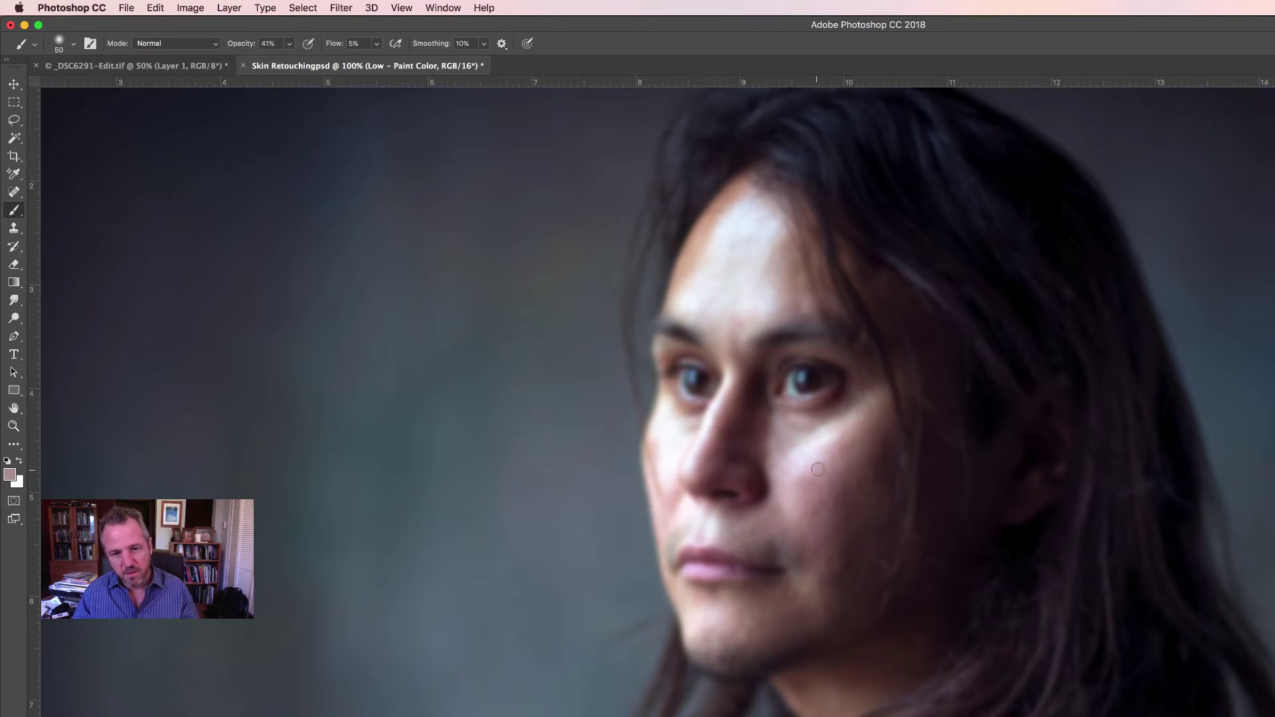
Sample a darker cheek tone and lighter brow and forehead skin tones
alt+click(855, 461)
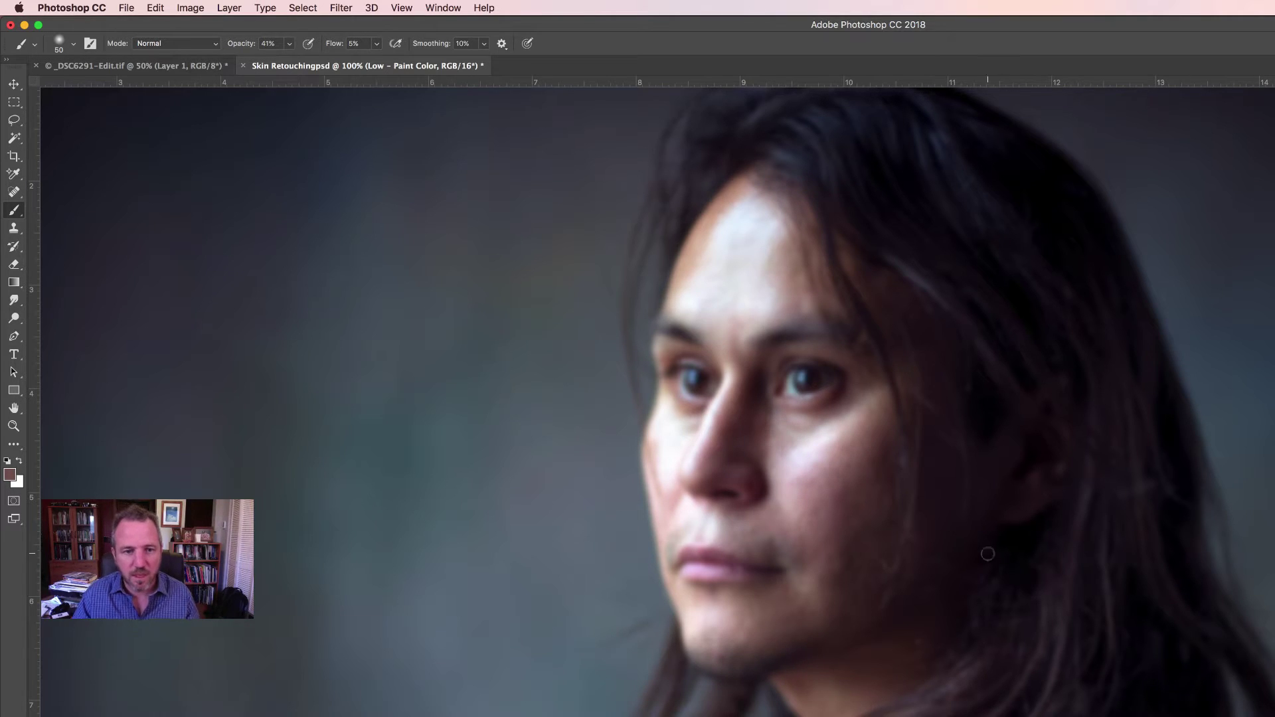
alt+click(730, 336)
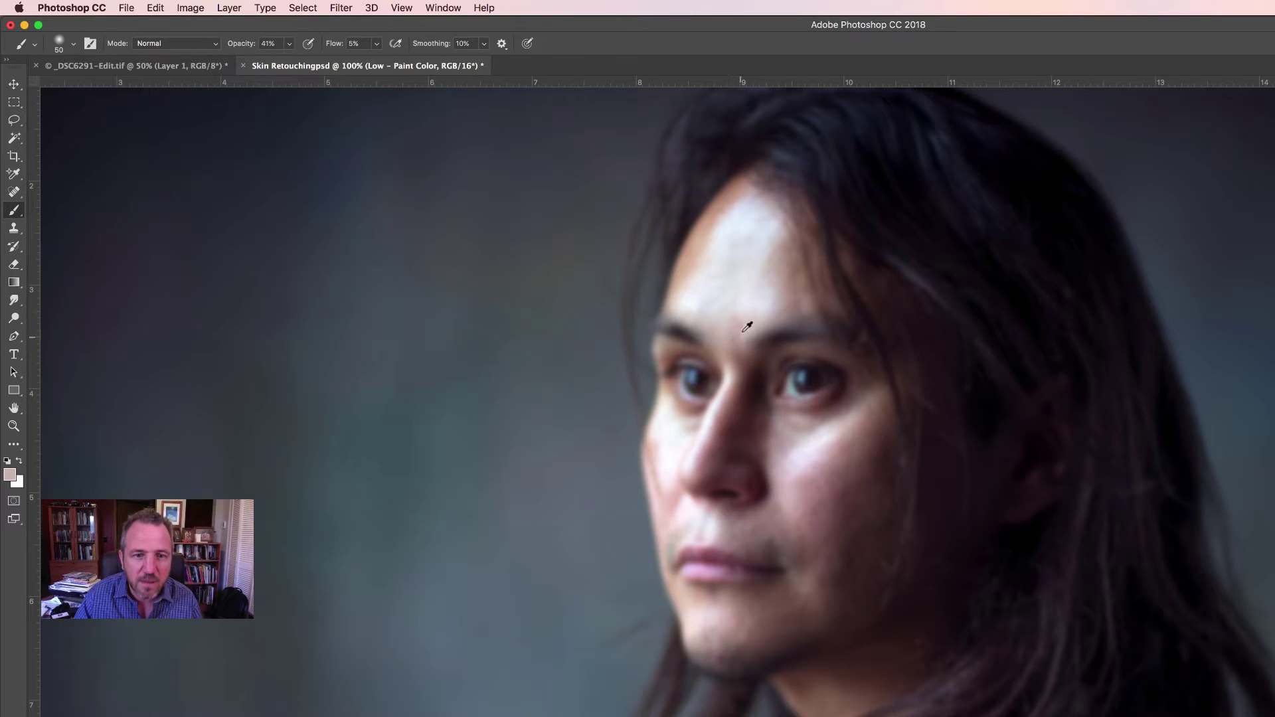
alt+click(739, 340)
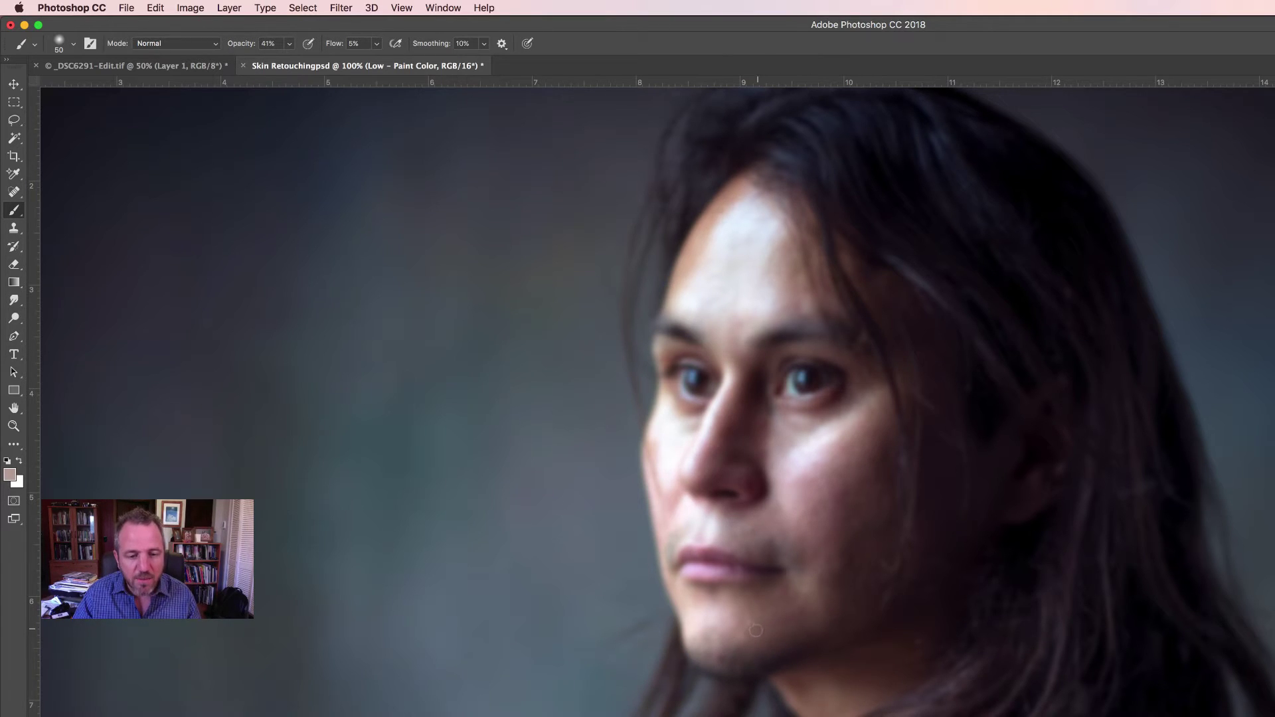
Sample skin tones from the chin and right cheek, alternating lighter, pink and darker shades
drag(725, 644, 824, 645)
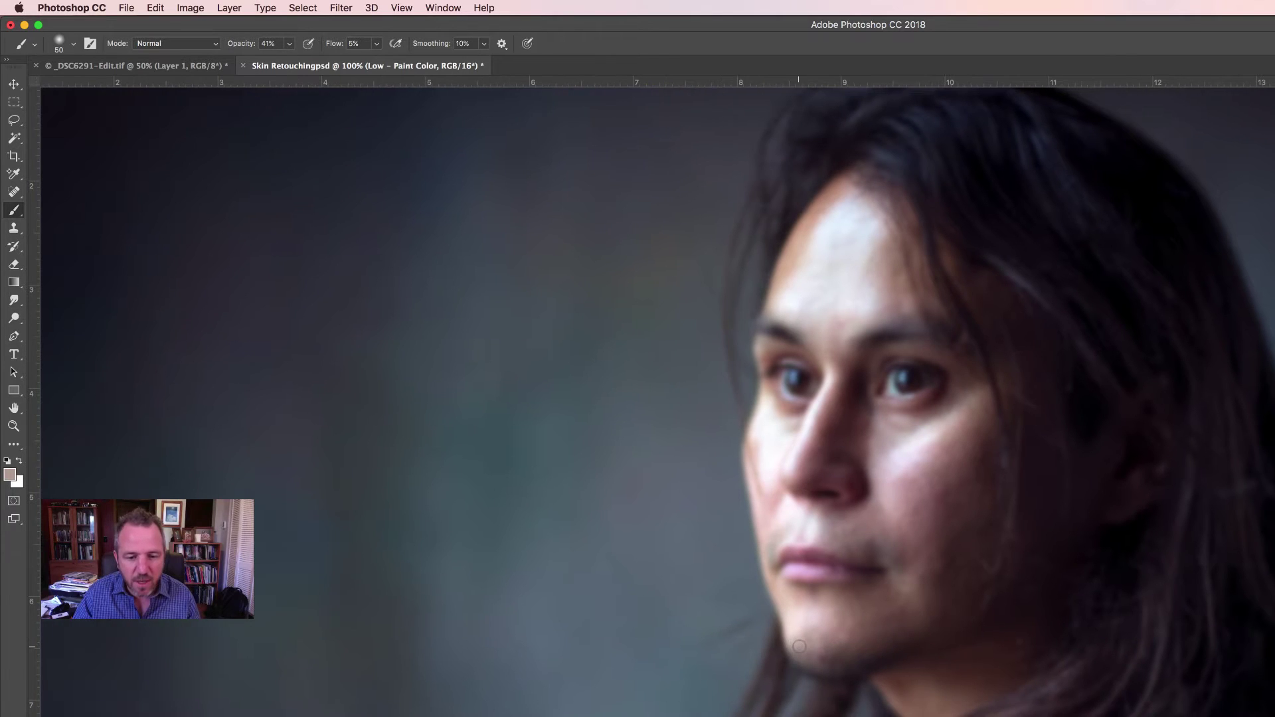
alt+click(819, 649)
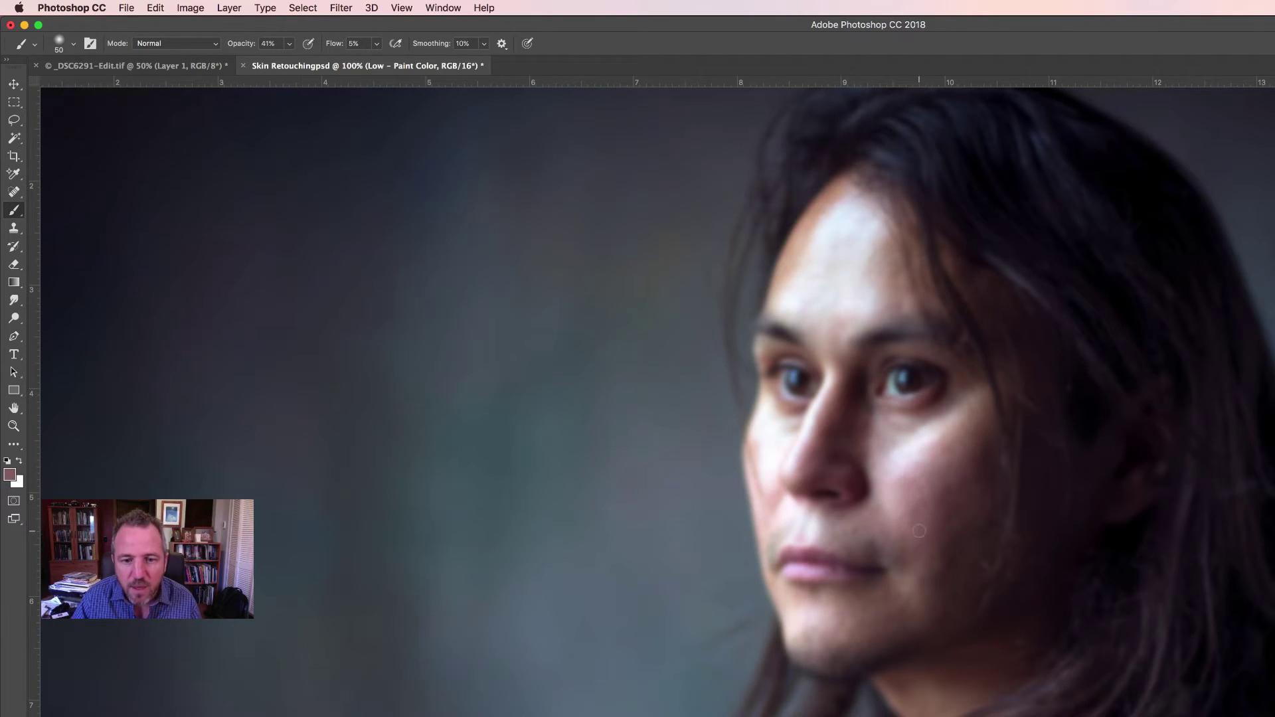
alt+click(916, 496)
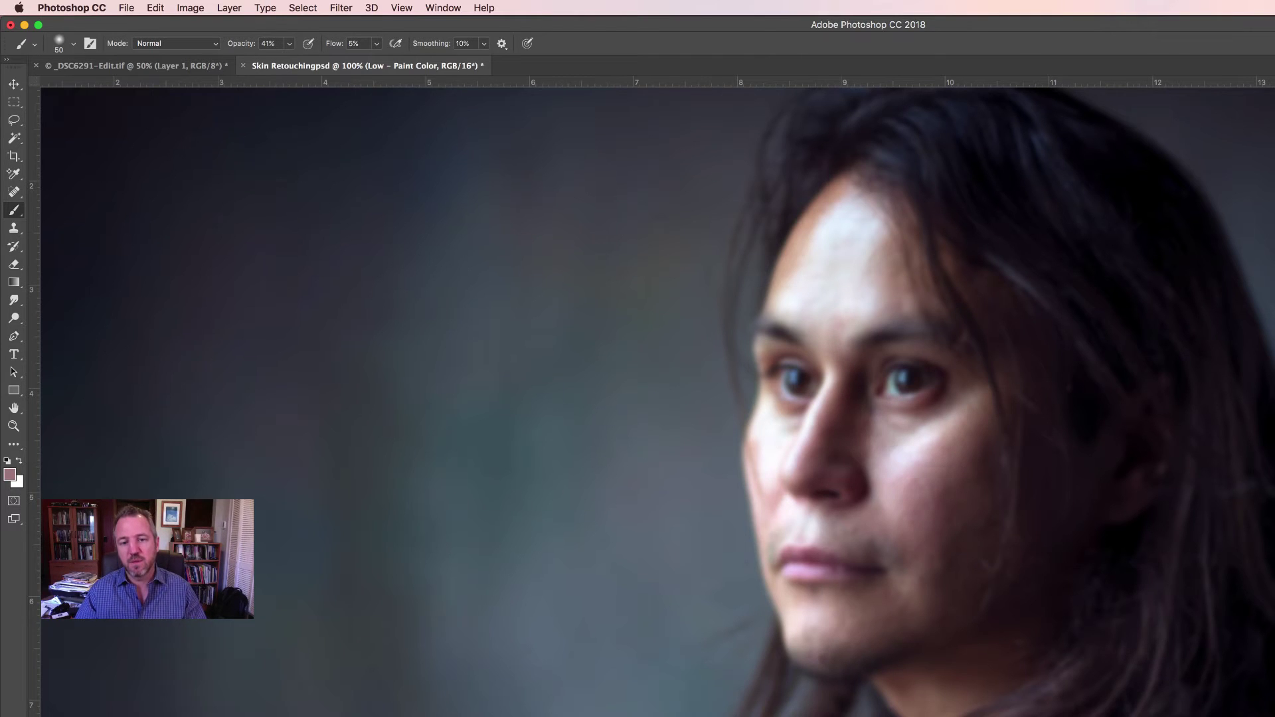
alt+click(908, 471)
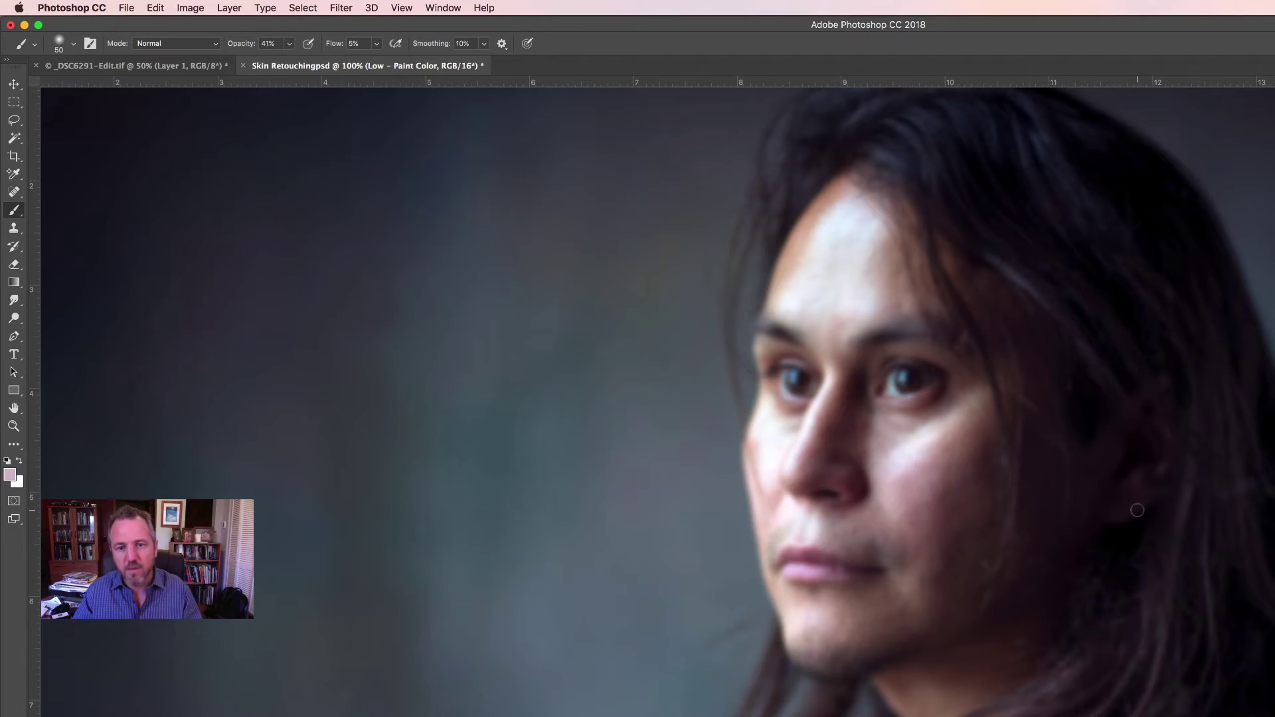
alt+click(921, 486)
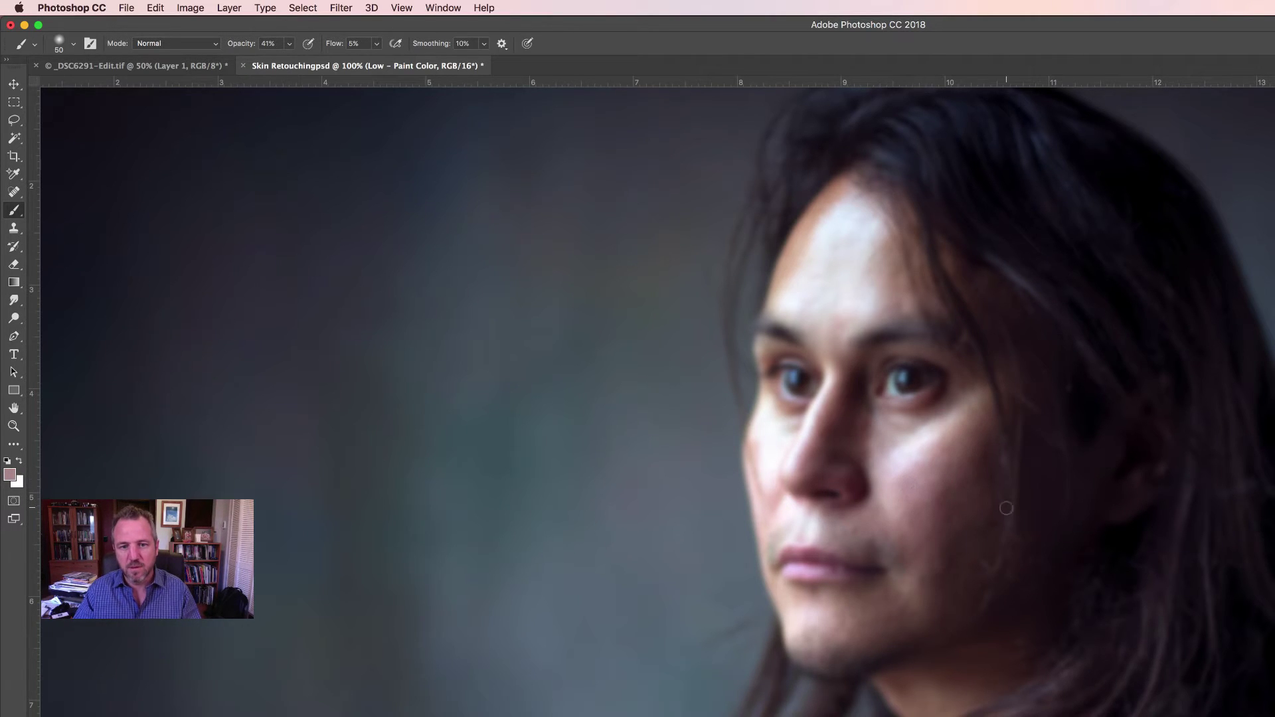
alt+click(901, 489)
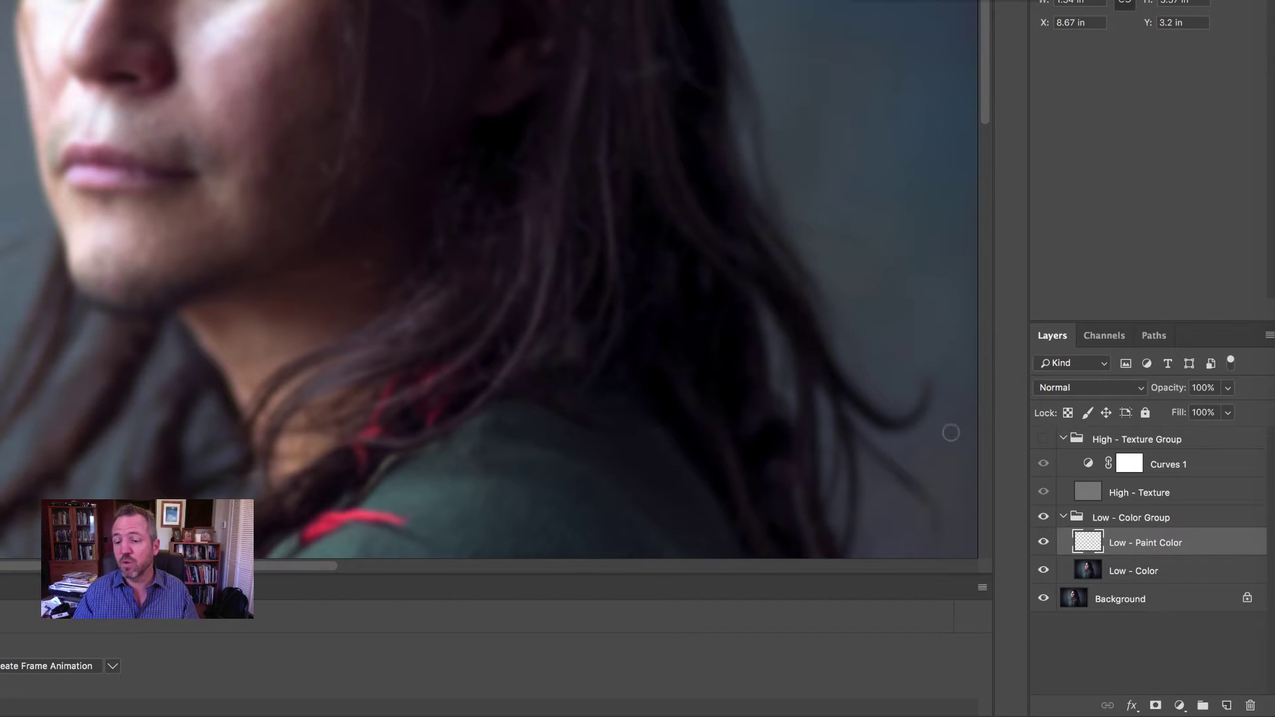
Show the High - Texture Group, hide Curves 1, and select the group's blend mode list
click(1044, 439)
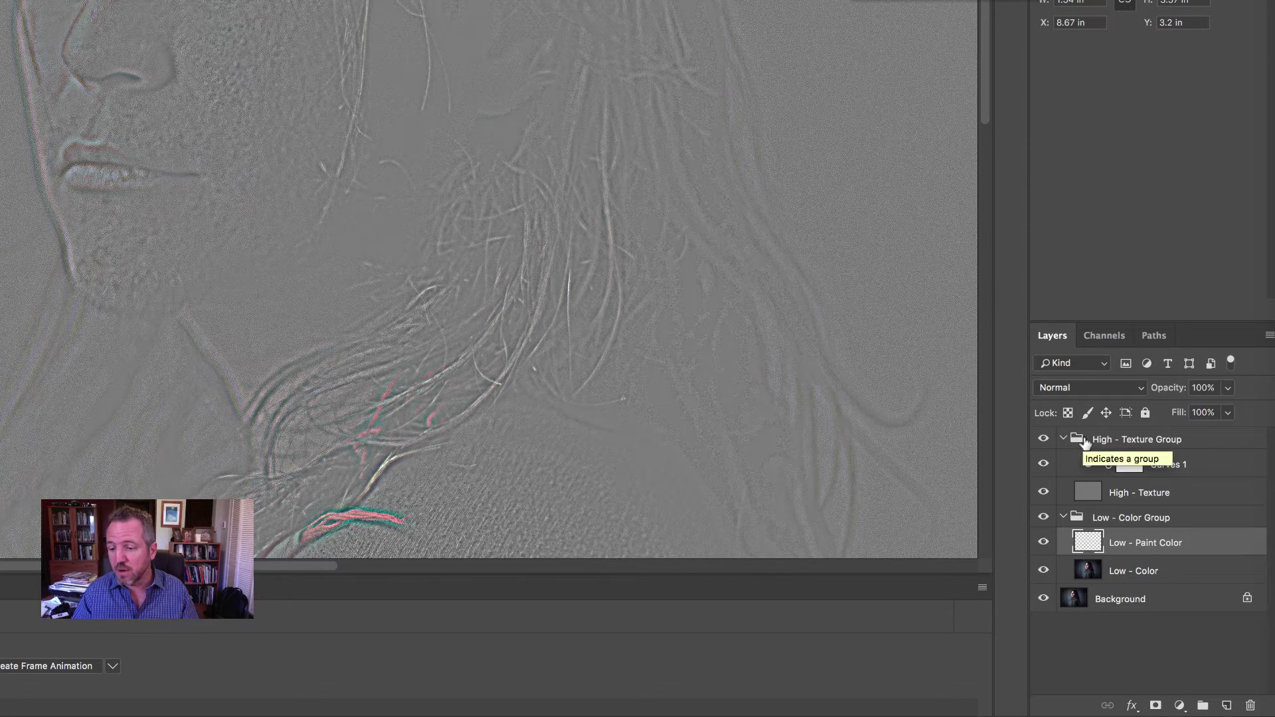
click(1044, 465)
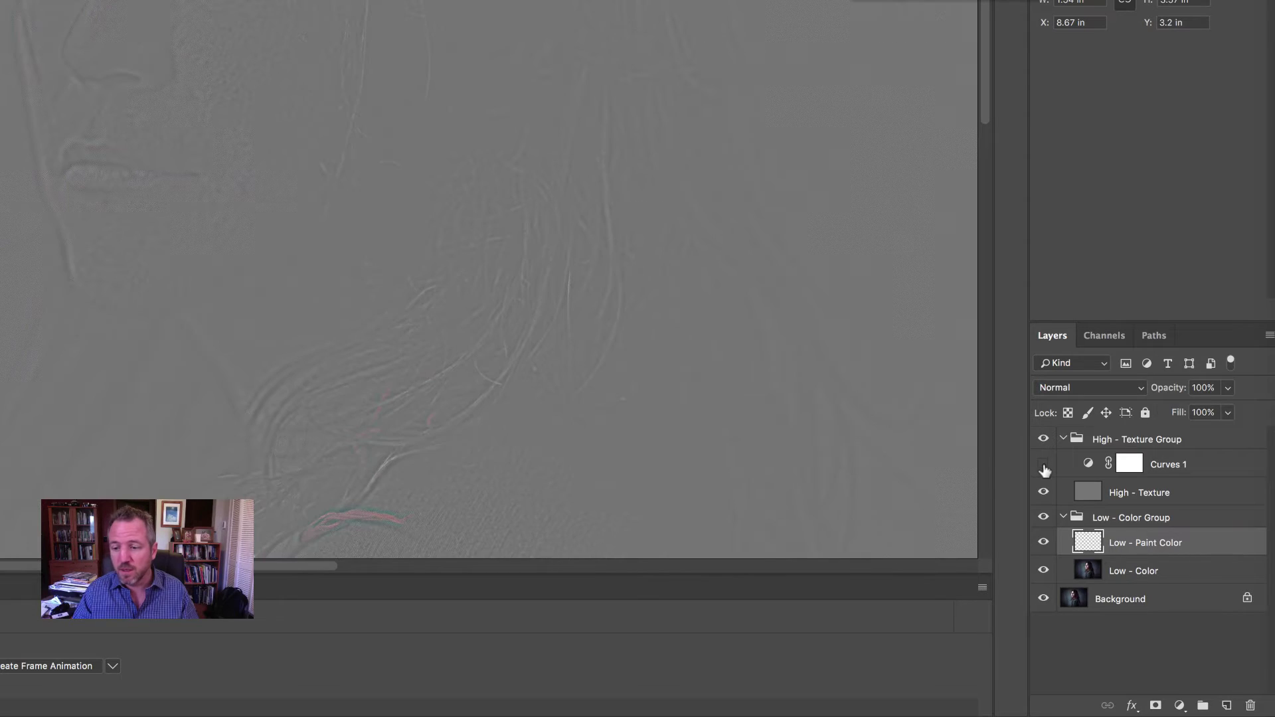
click(1112, 441)
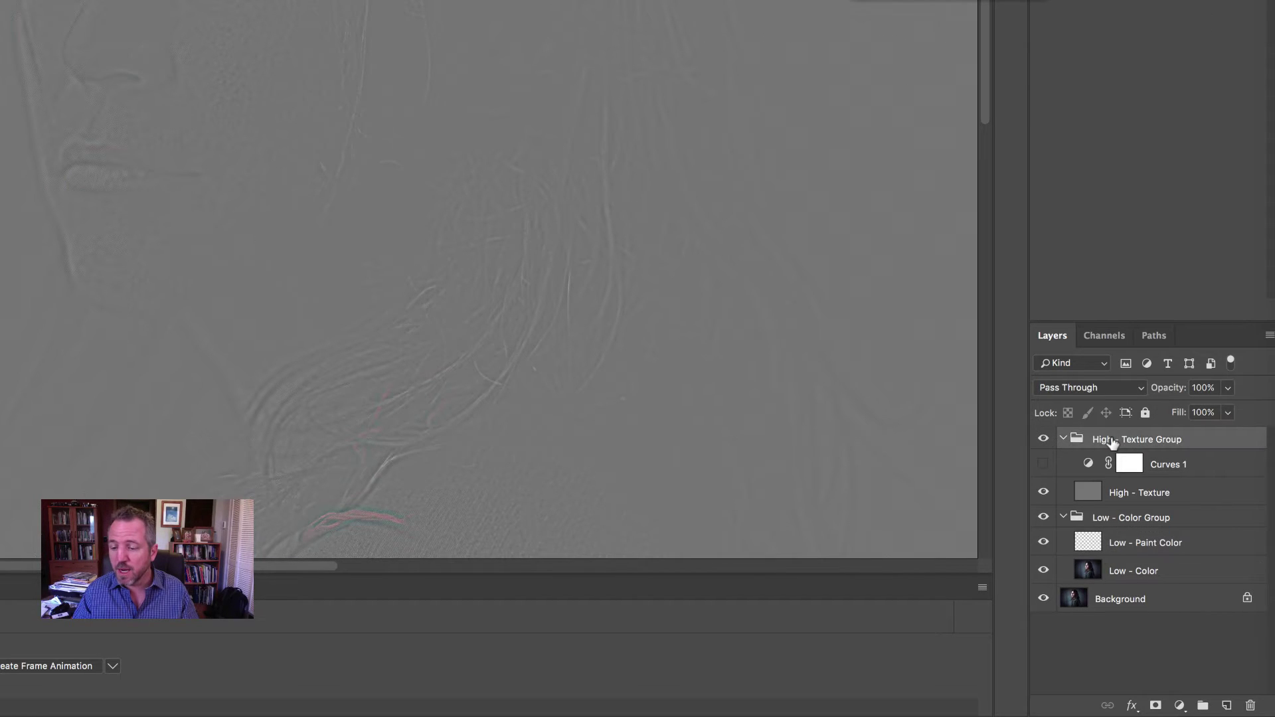
click(1095, 388)
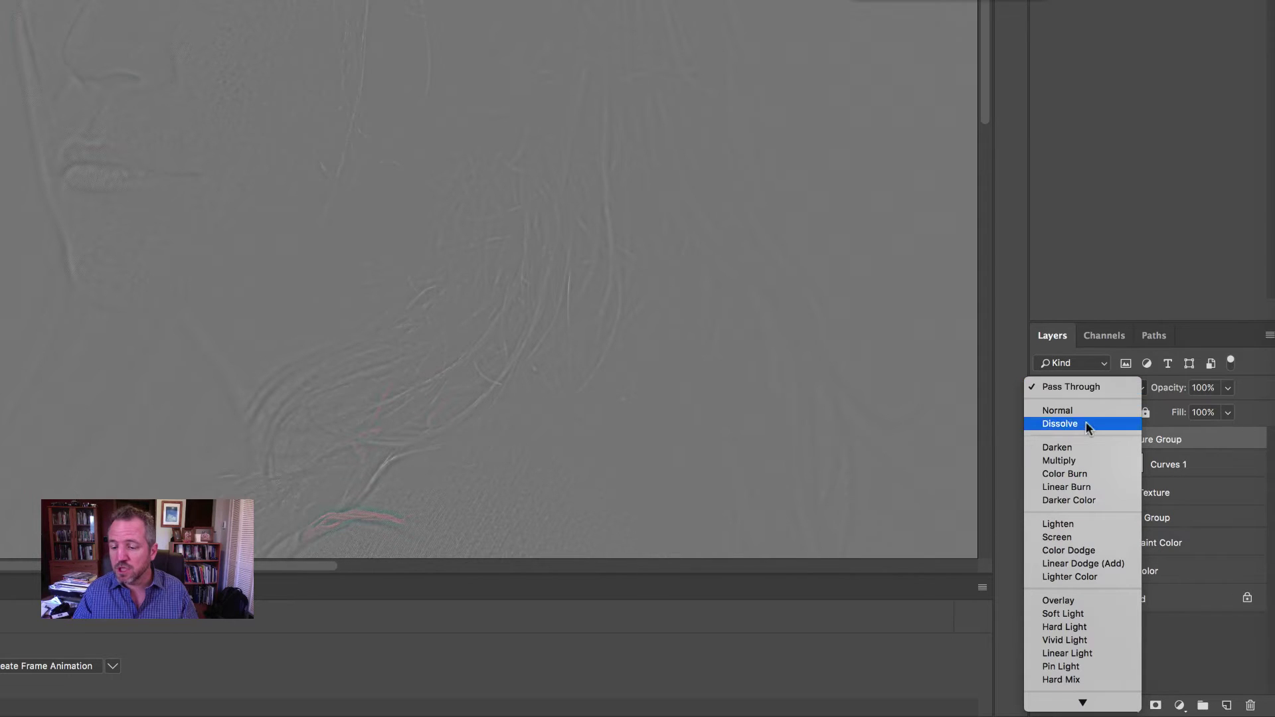
Set the High - Texture Group to Linear Light and toggle its visibility to compare
click(1081, 654)
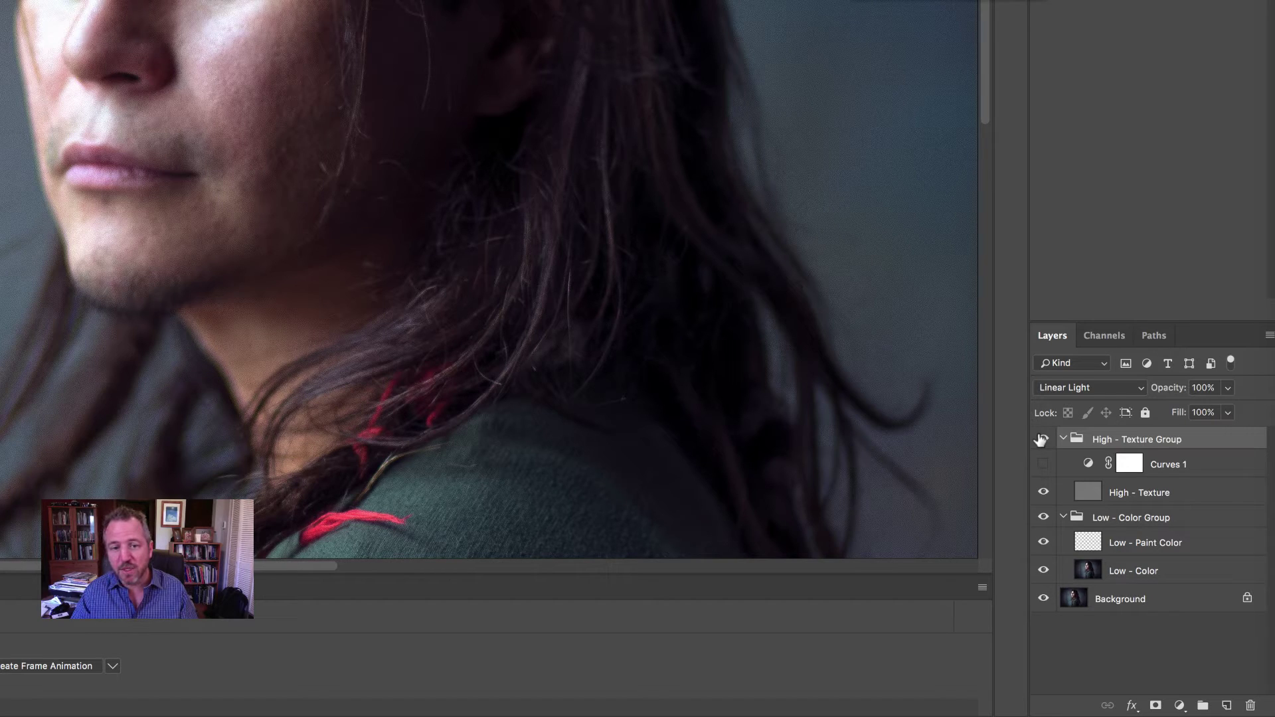
click(1041, 440)
click(1041, 440)
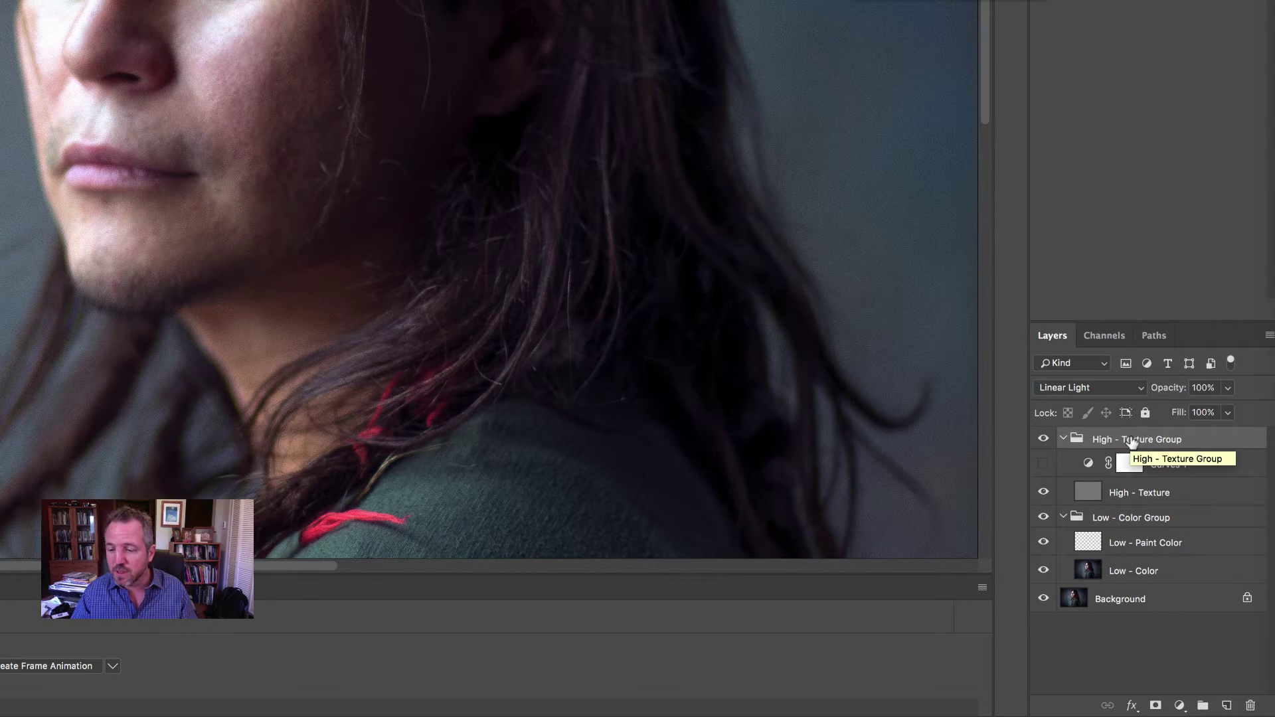
Select and collapse the High - Texture and Low - Color groups, then group them as Group 1
shift+click(1136, 525)
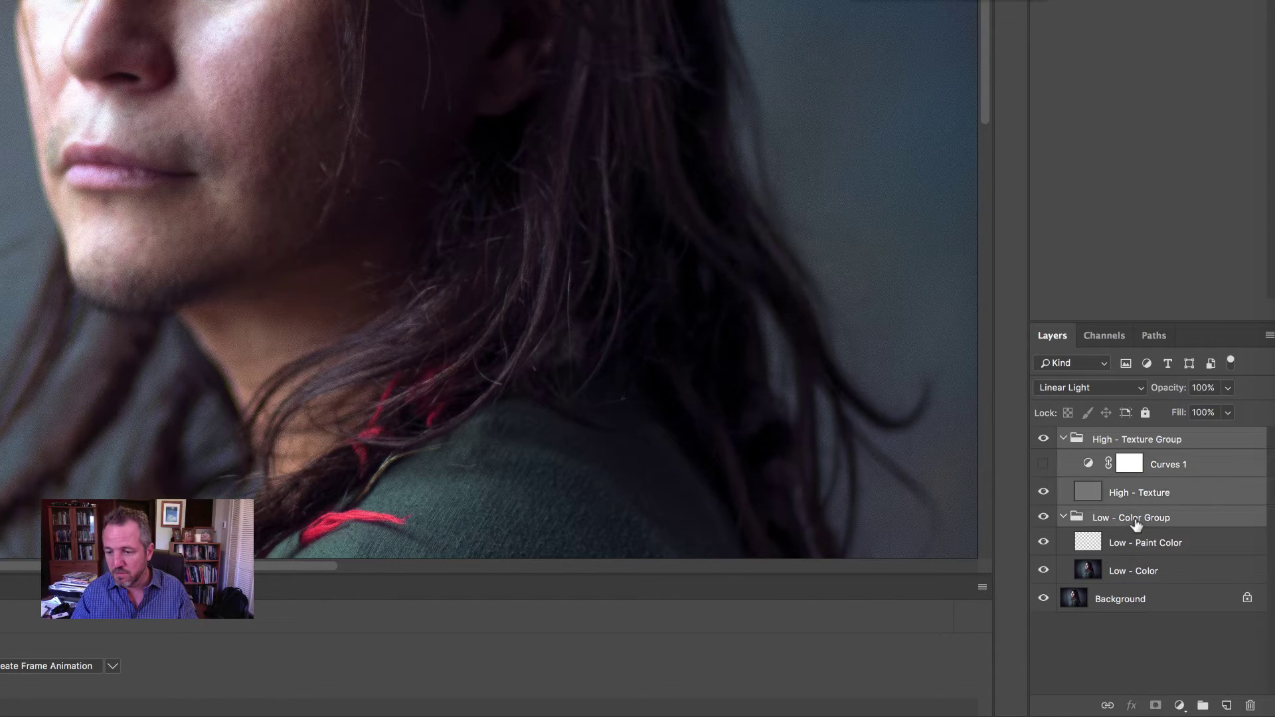
shift+click(1138, 572)
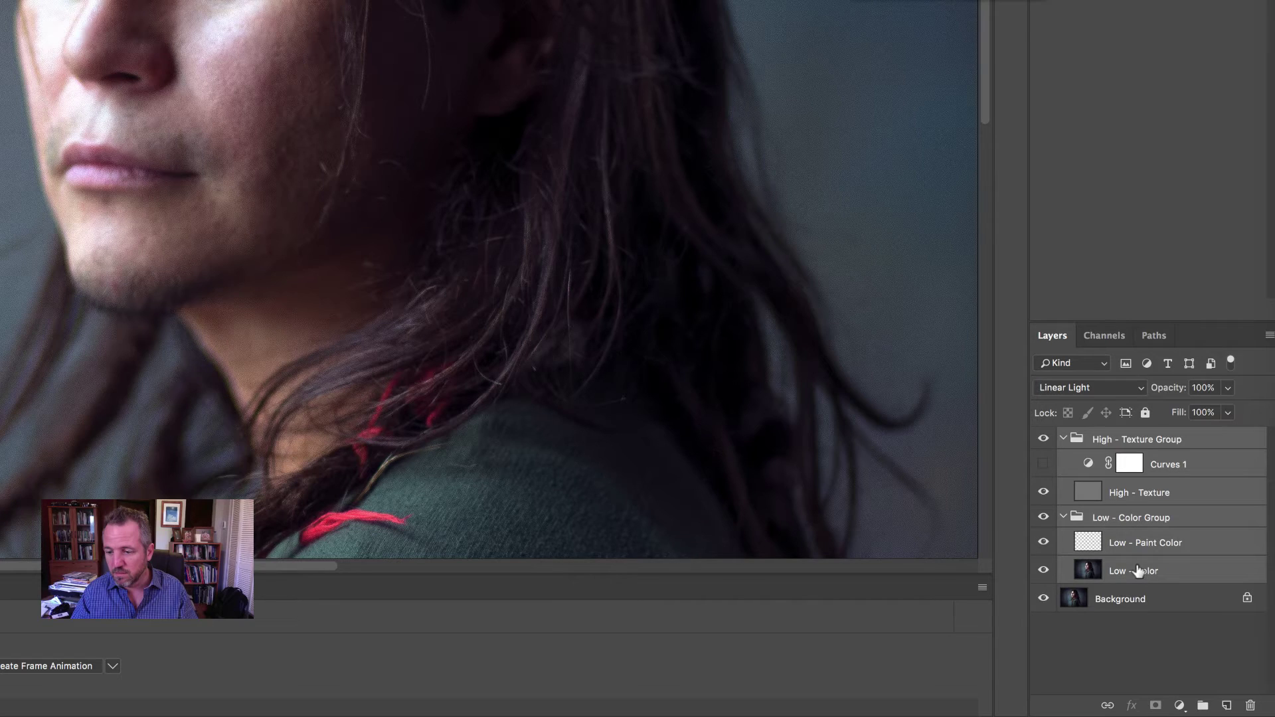
click(1063, 517)
click(1065, 439)
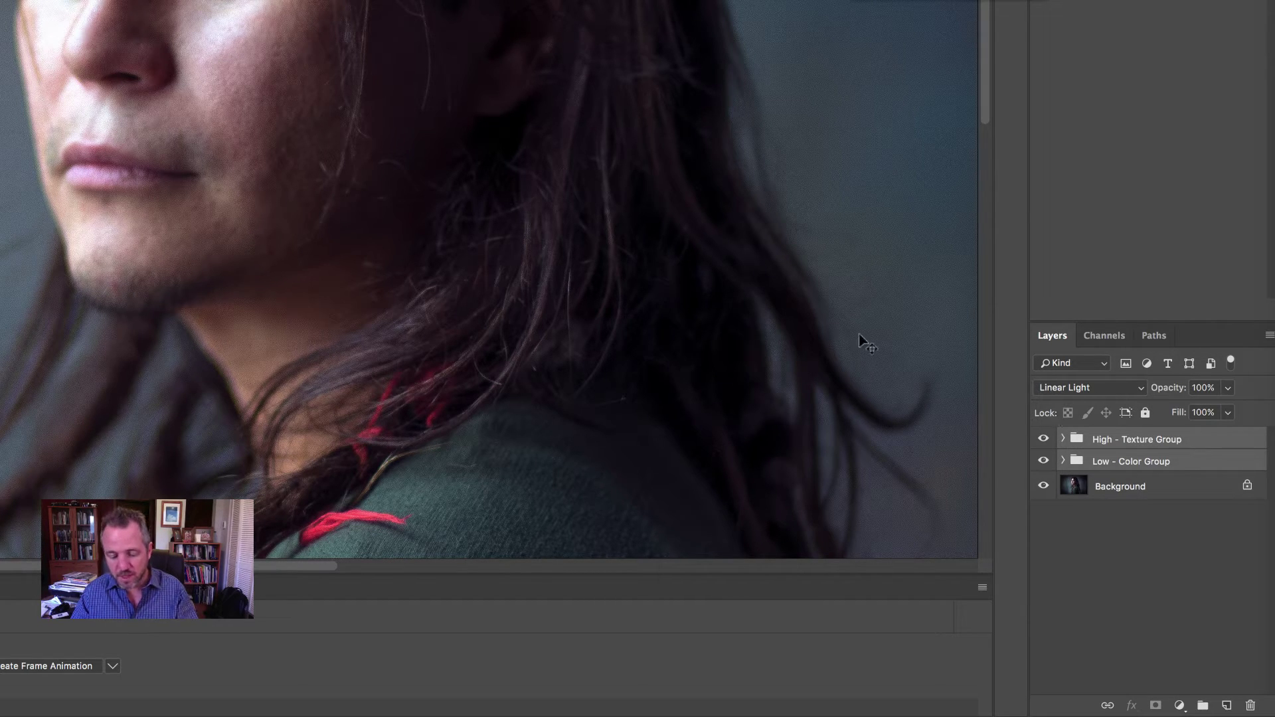
key(ctrl+g)
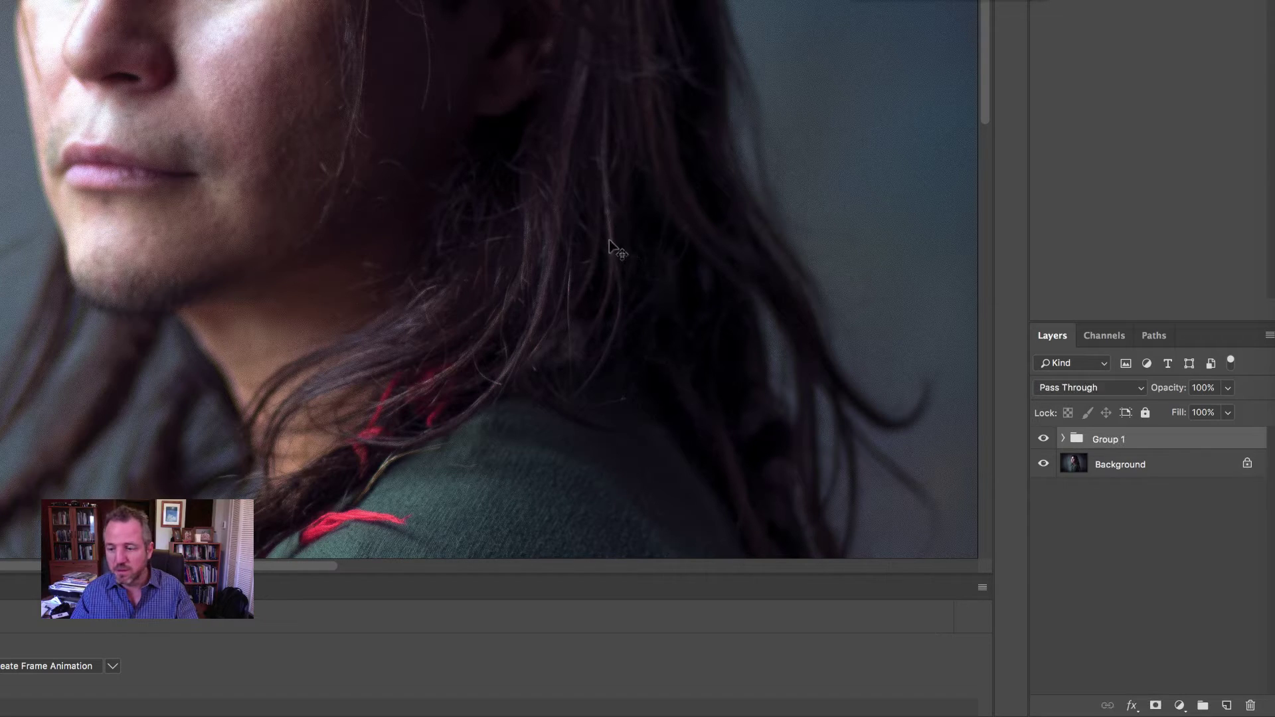
Toggle Group 1 off and on to compare before and after, zooming out to 50%
click(1044, 441)
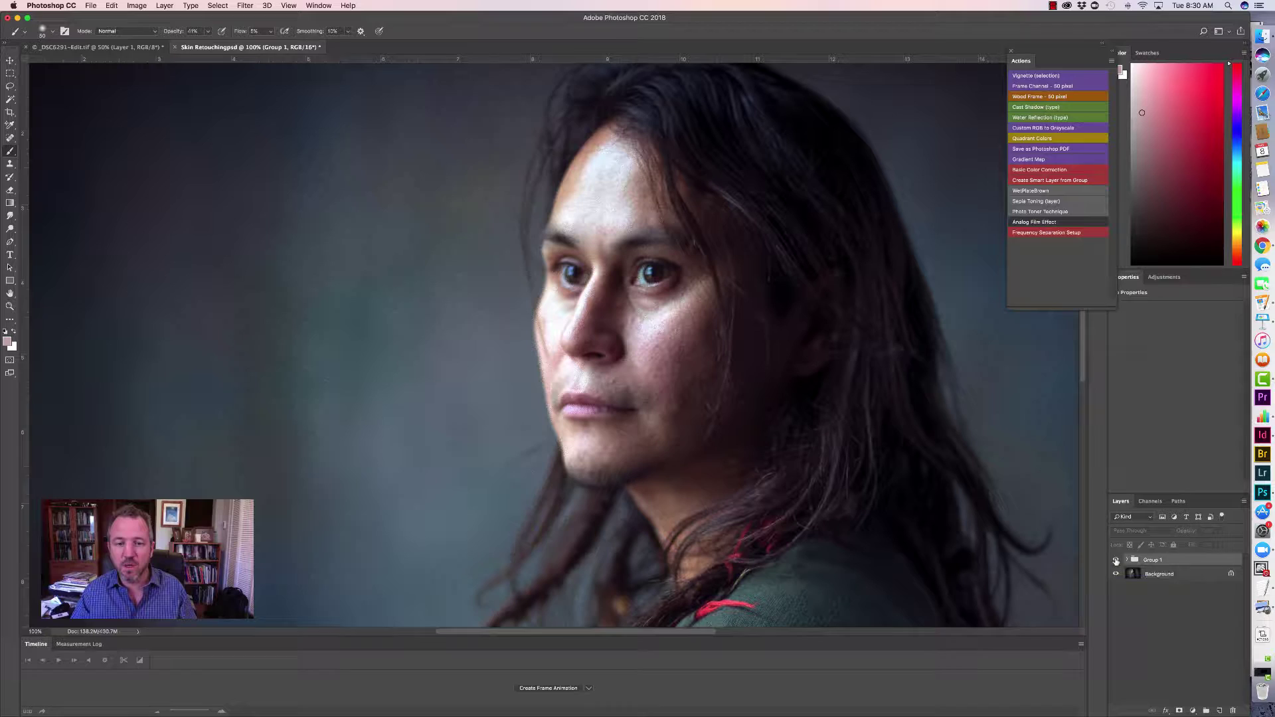
click(1044, 441)
click(1116, 561)
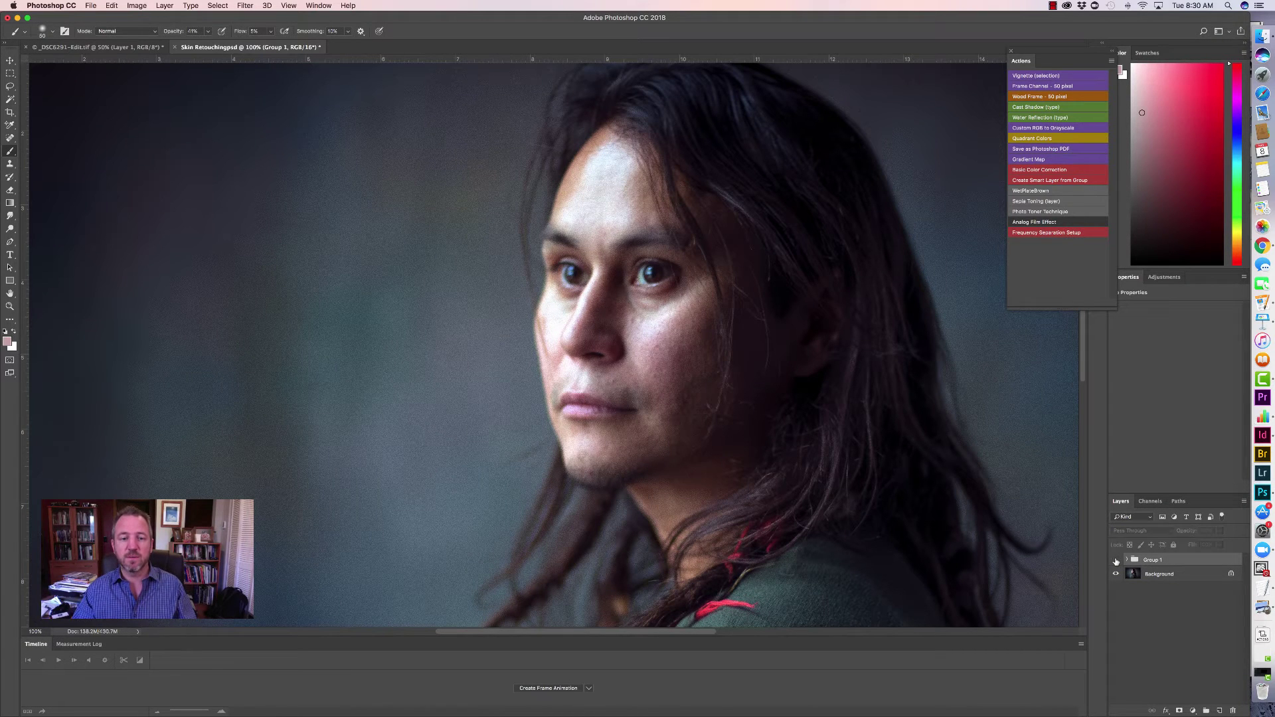
click(1116, 561)
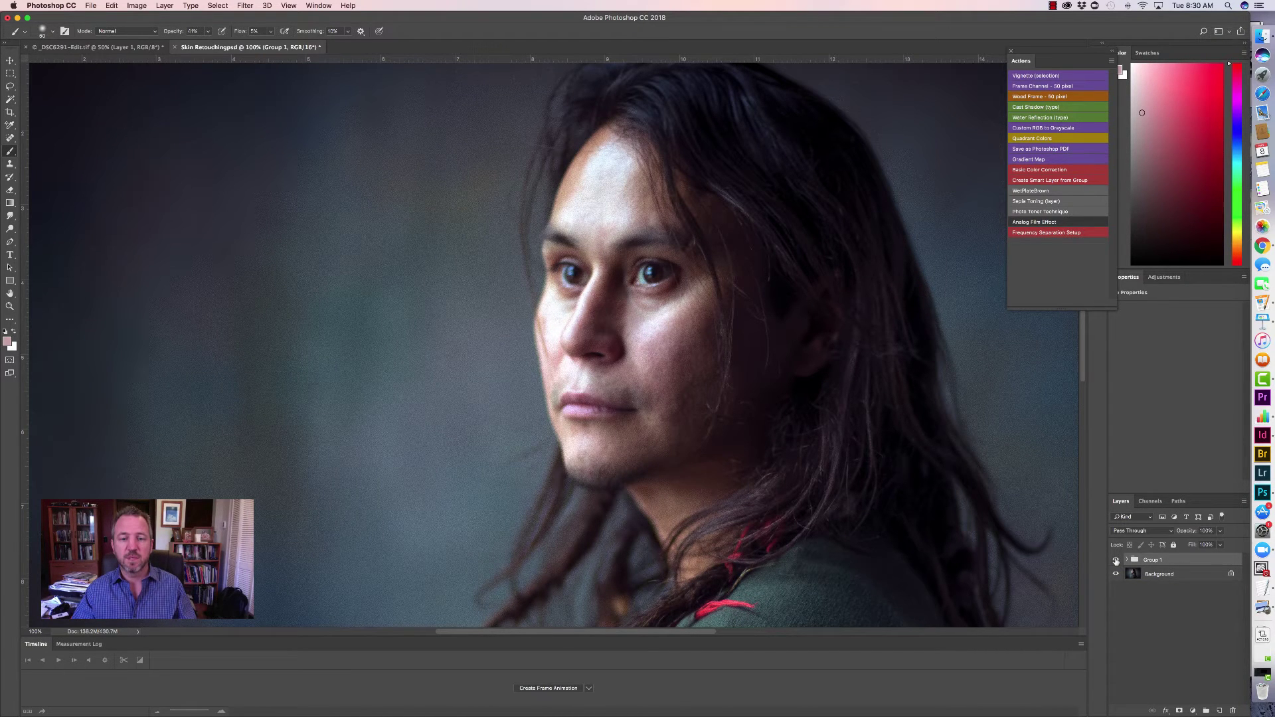
key(super+minus)
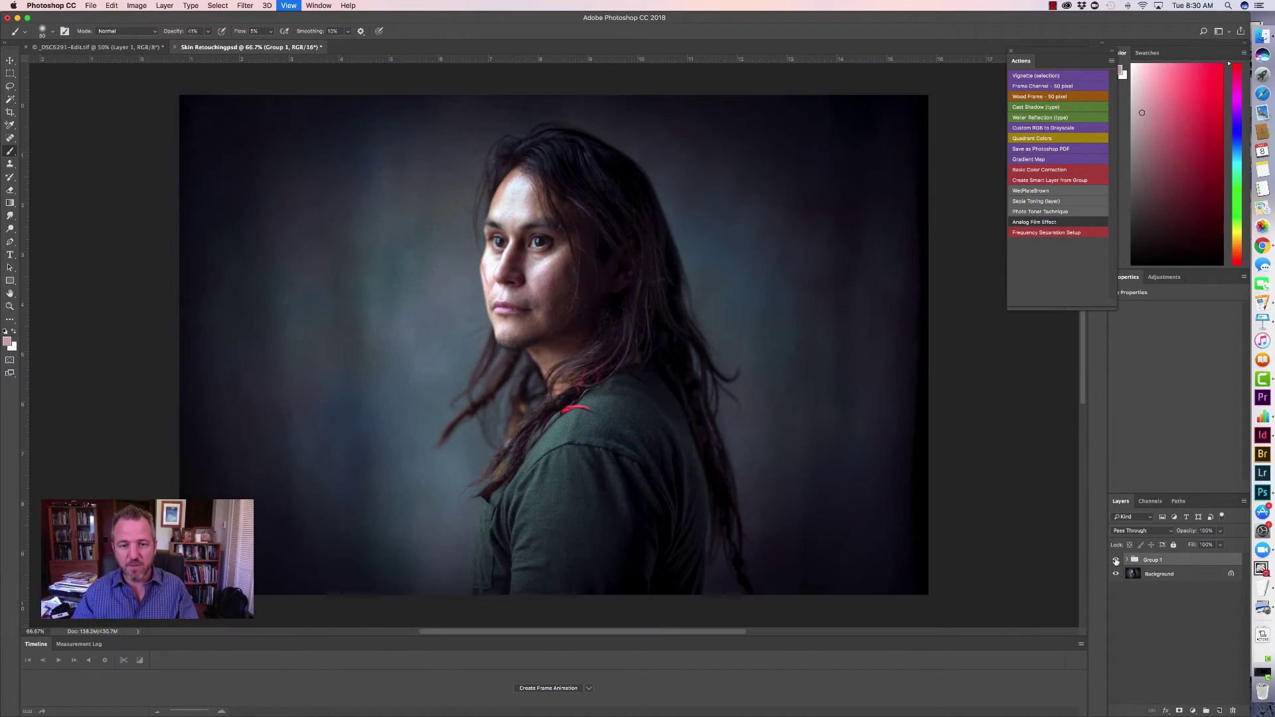
key(super+minus)
click(1116, 562)
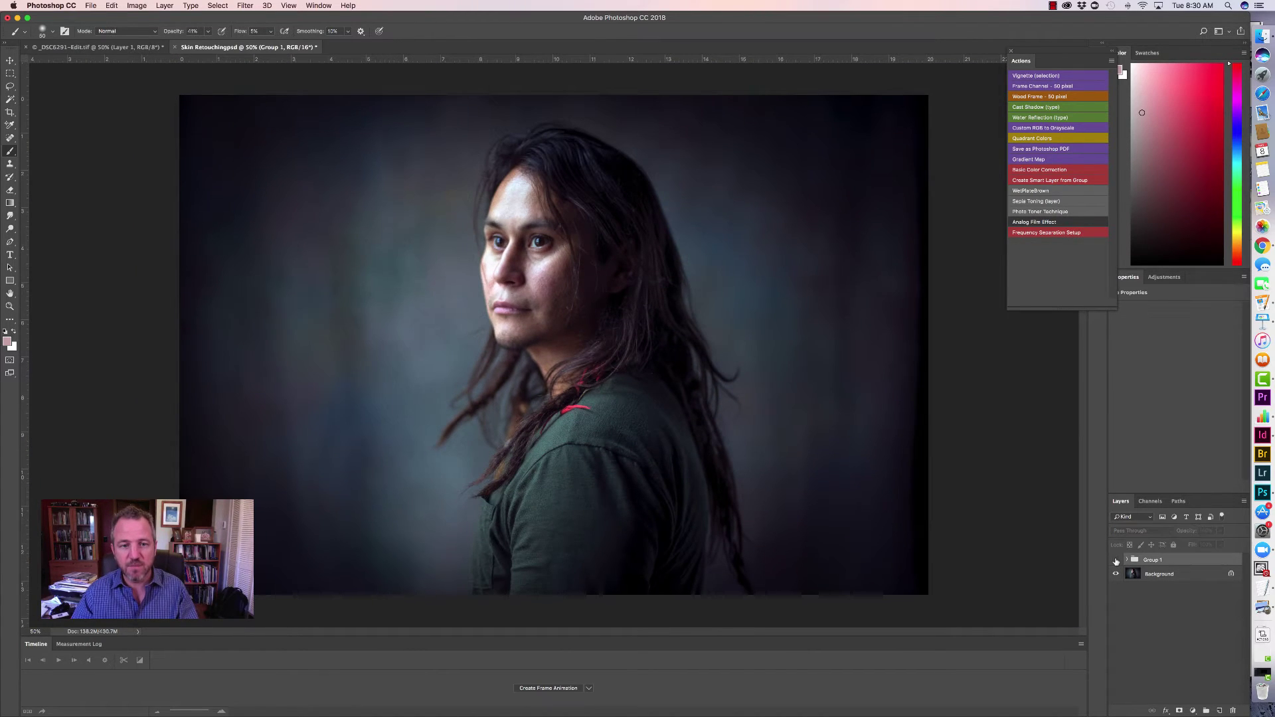
click(1116, 561)
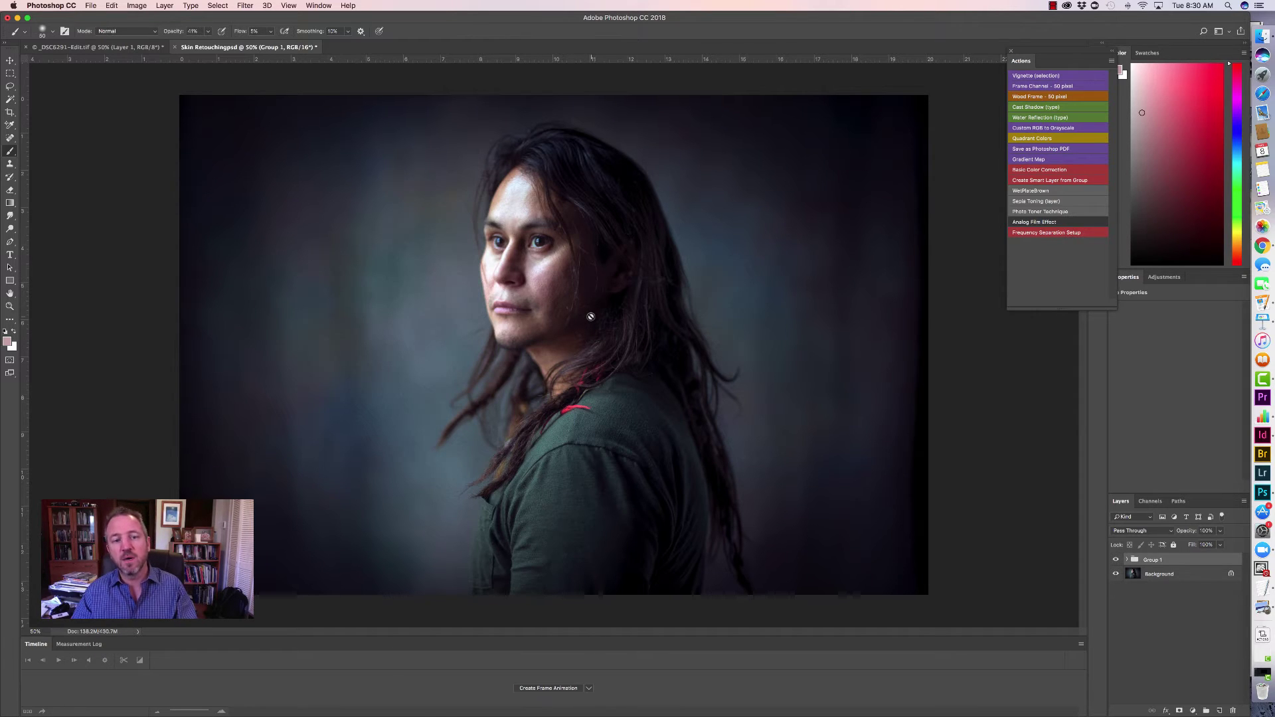
Expand Group 1 and toggle its visibility to compare
click(1128, 560)
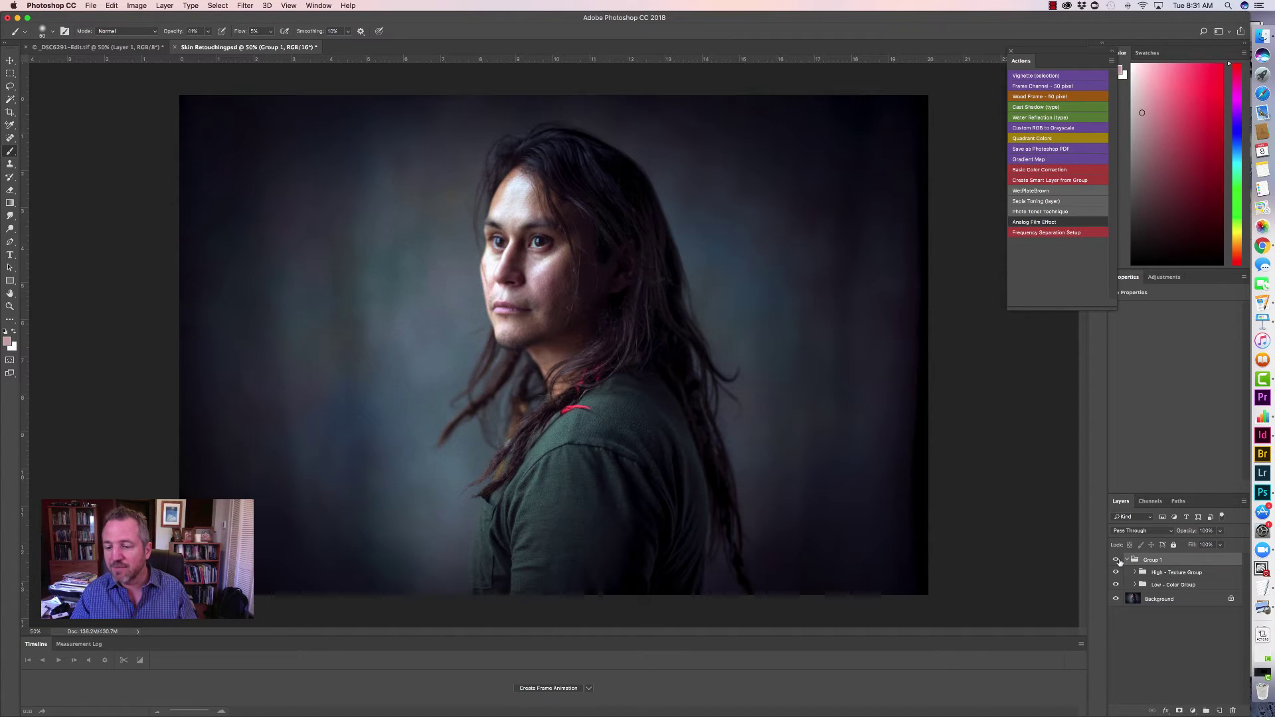
click(1116, 560)
click(1116, 560)
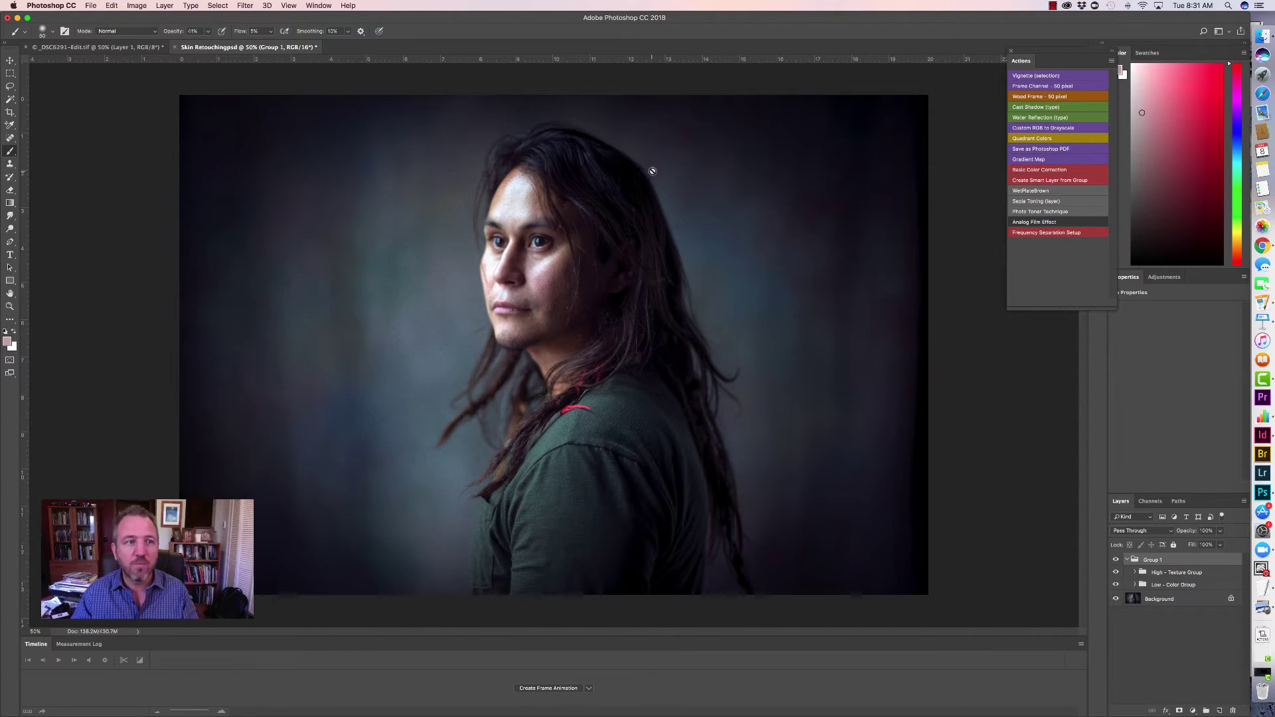
Undo Group Layers, expand both frequency groups, and turn Curves 1 back on
click(113, 6)
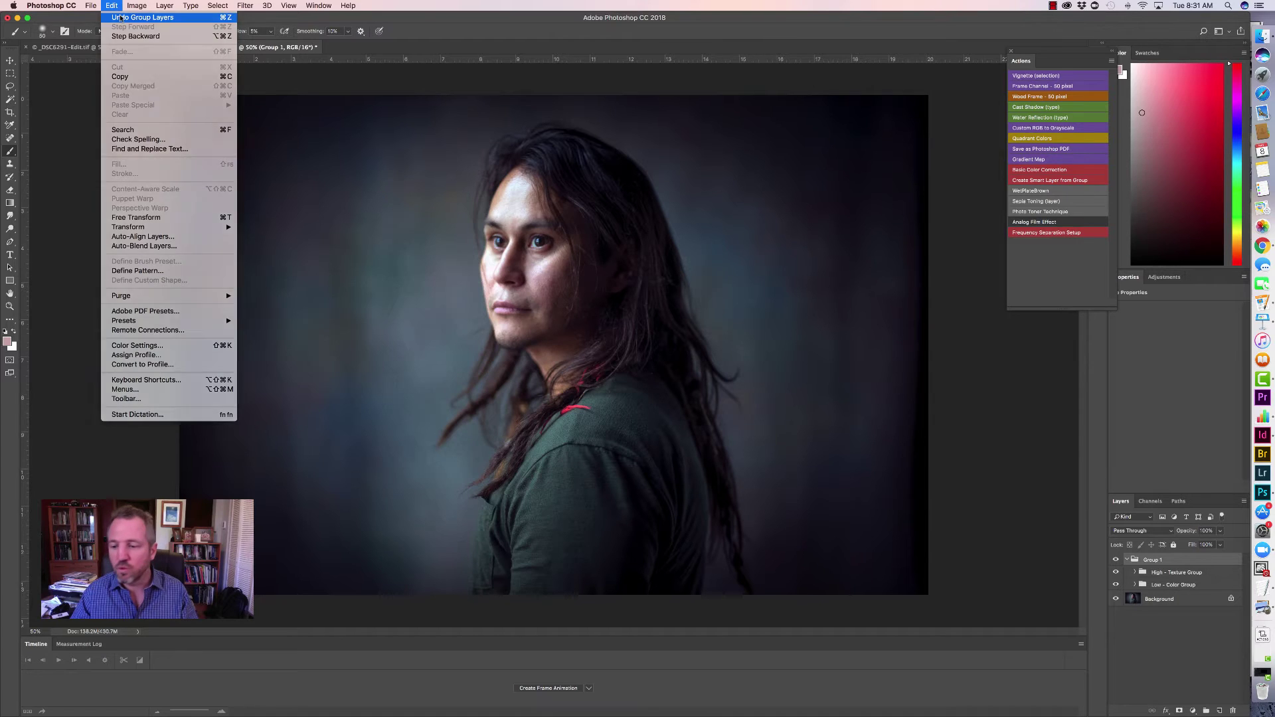
click(142, 17)
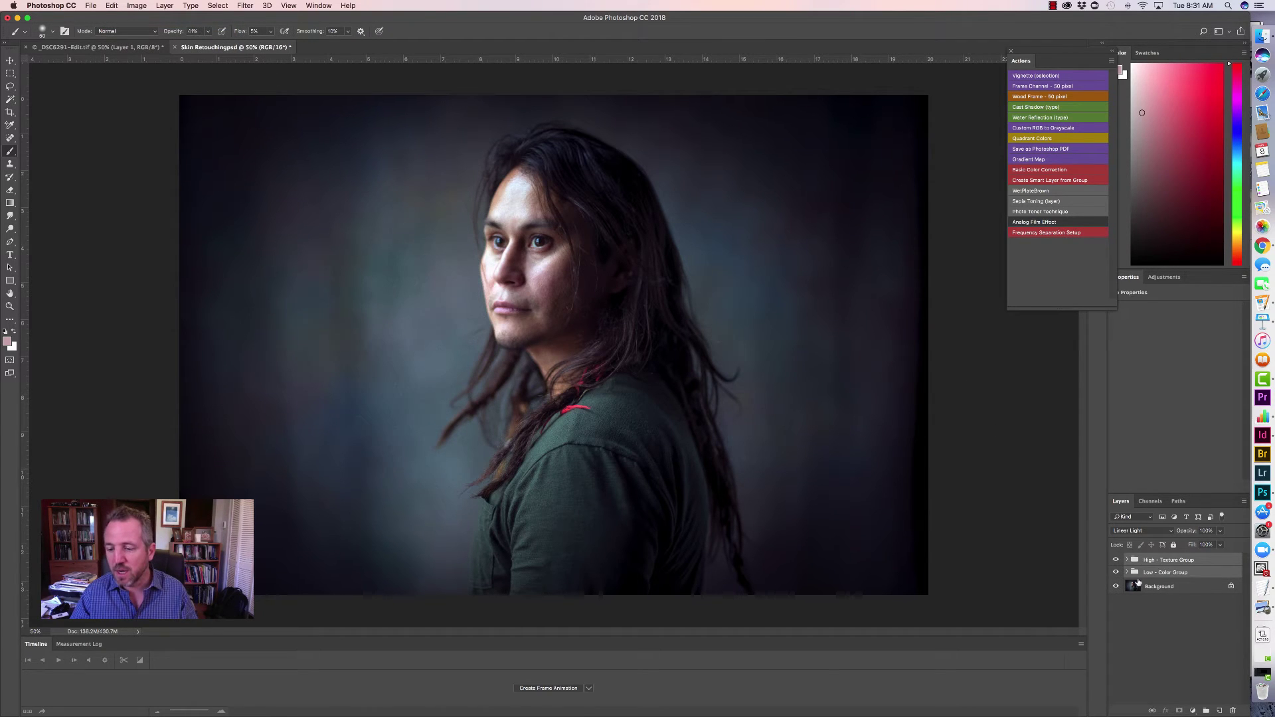
click(1127, 574)
click(1127, 560)
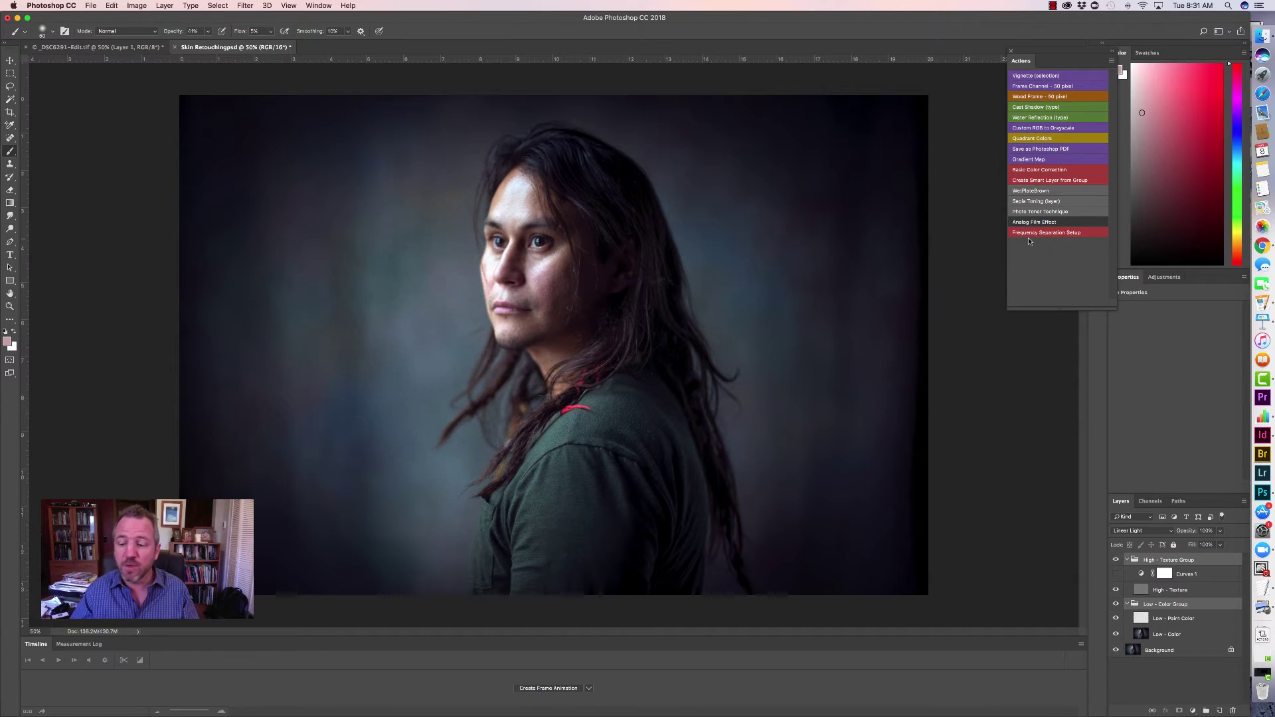
click(1116, 575)
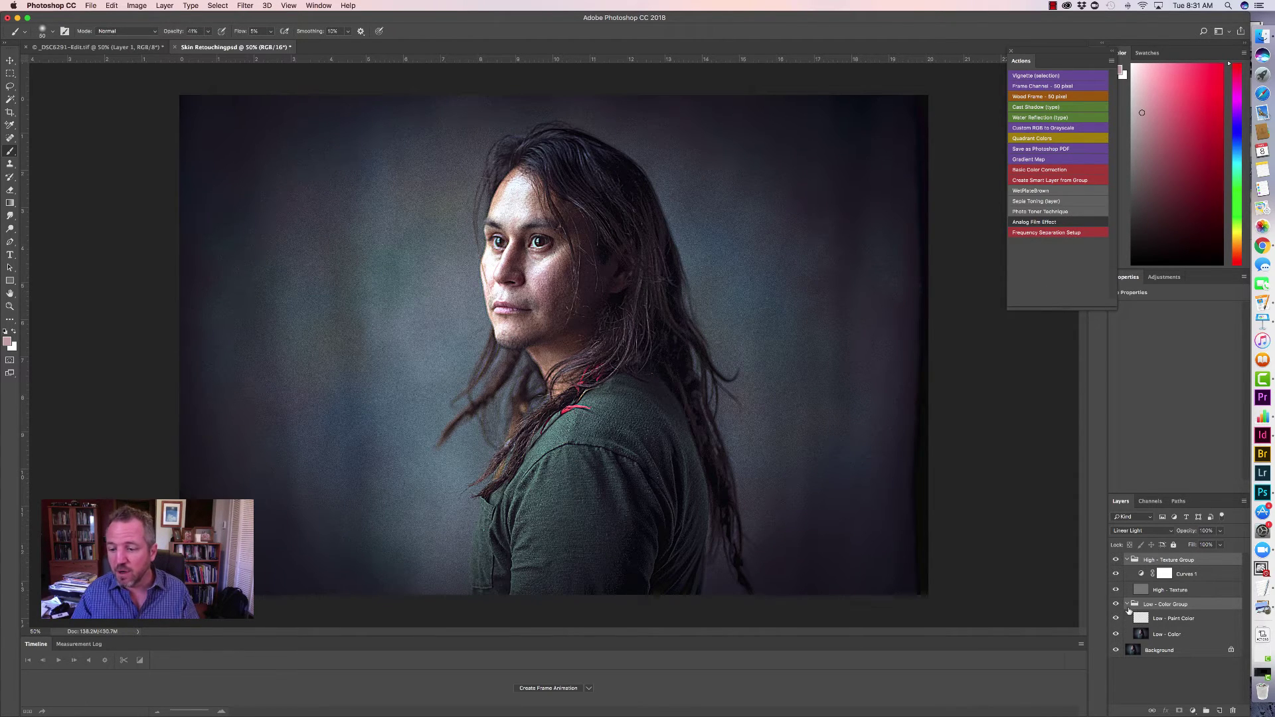
Set the High - Texture Group blend mode to Pass Through and turn off Actions panel Button Mode
click(1129, 532)
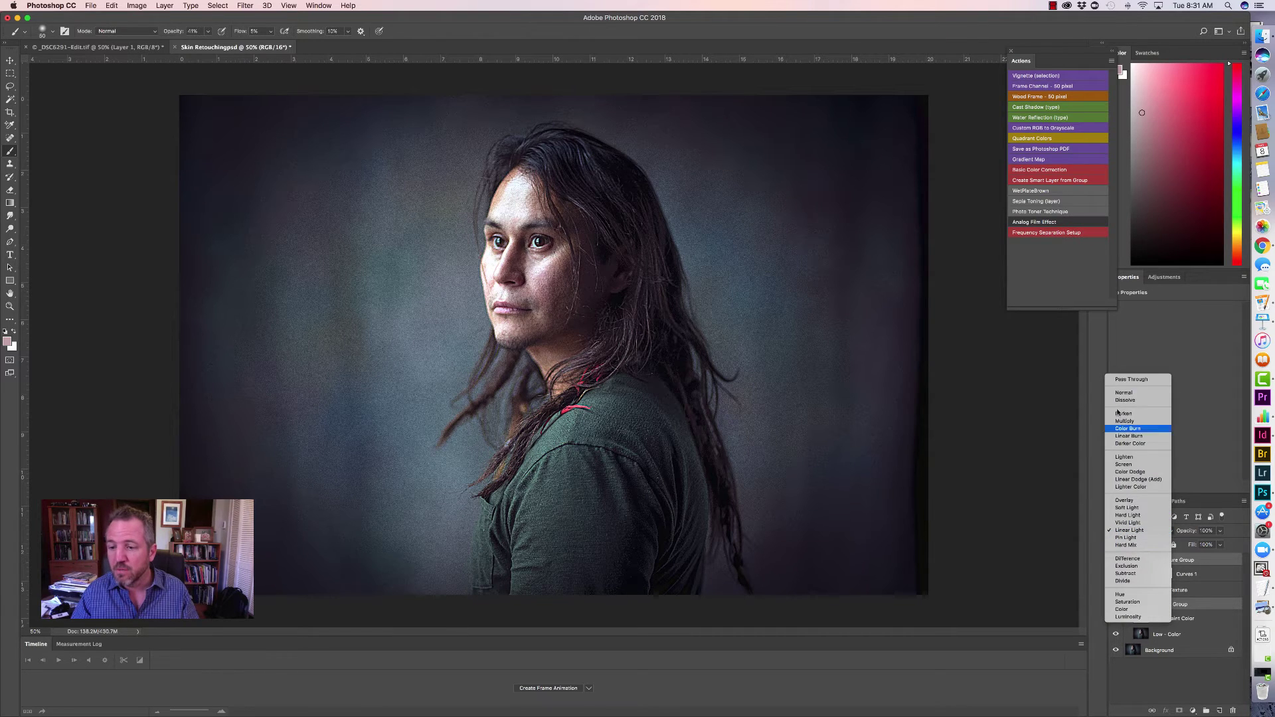
click(1124, 380)
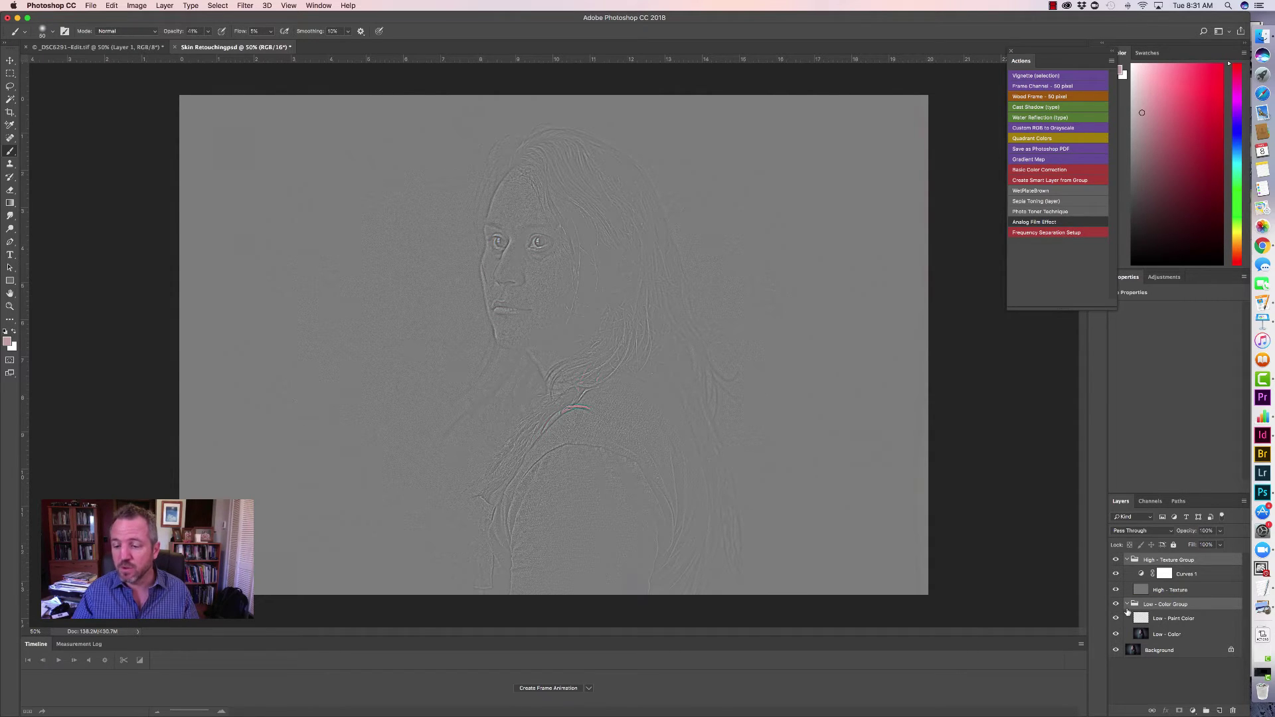
click(1112, 61)
click(1142, 69)
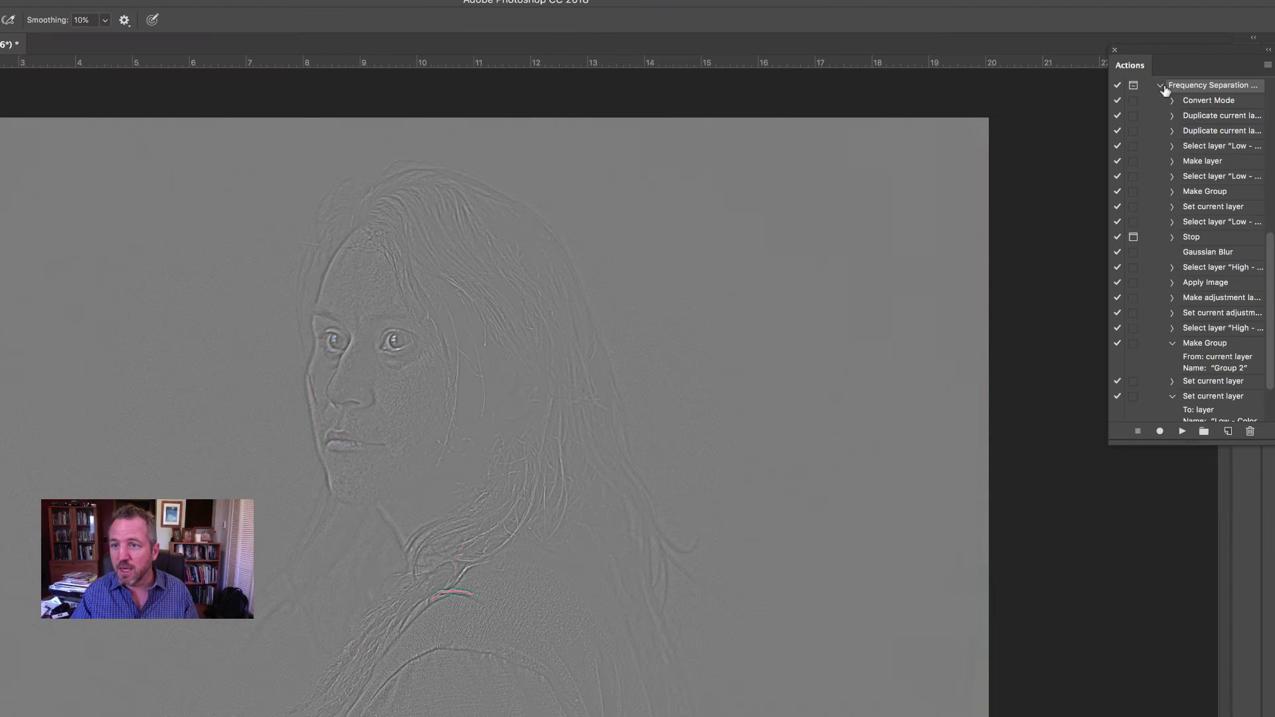
Create an action named 'Frequency Retouch Preview' in the Frequency Retouch Actions set and begin recording
click(1042, 75)
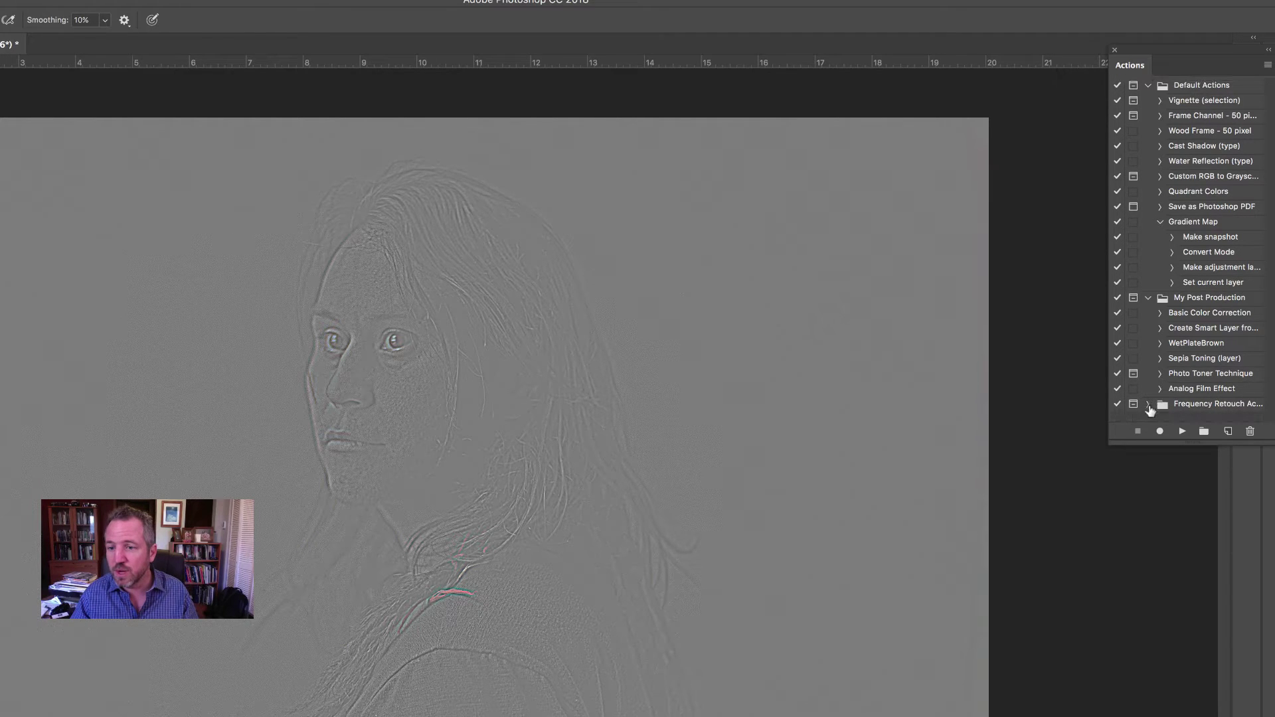
scroll(1157, 406, up, 1)
click(1192, 411)
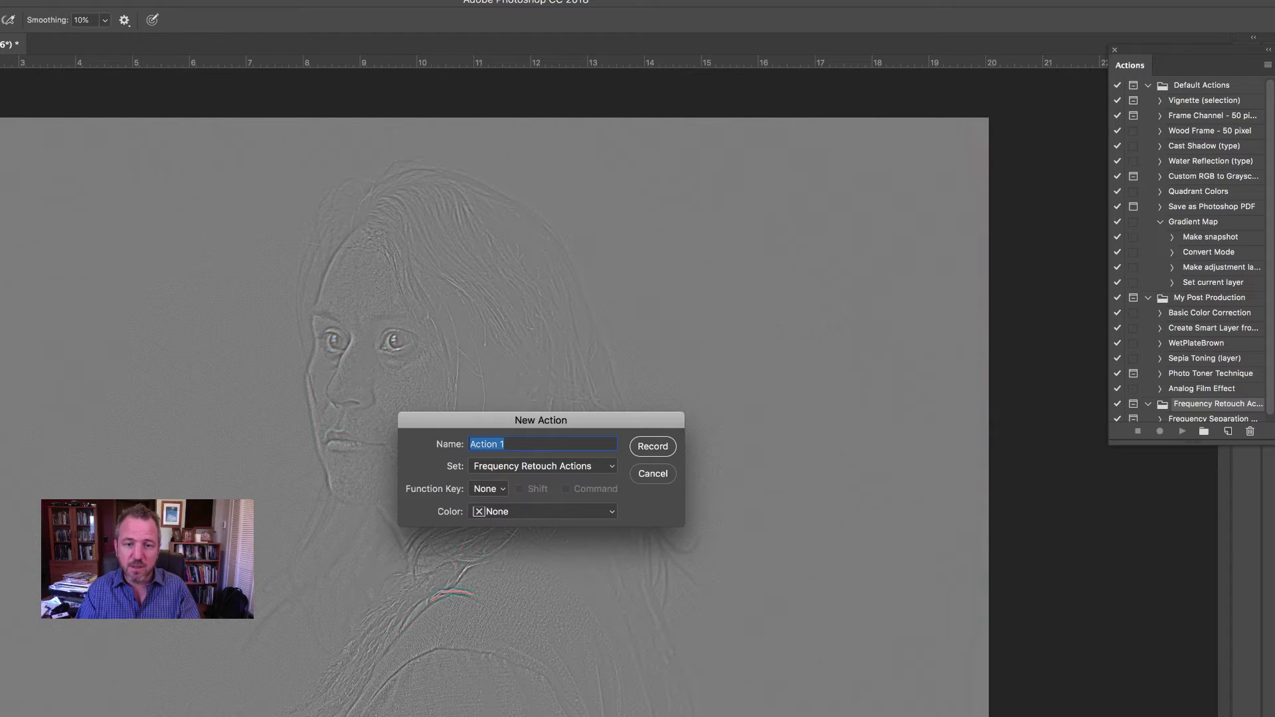
text(Freq)
key(BackSpace)
key(BackSpace)
key(BackSpace)
key(BackSpace)
text(Frequency)
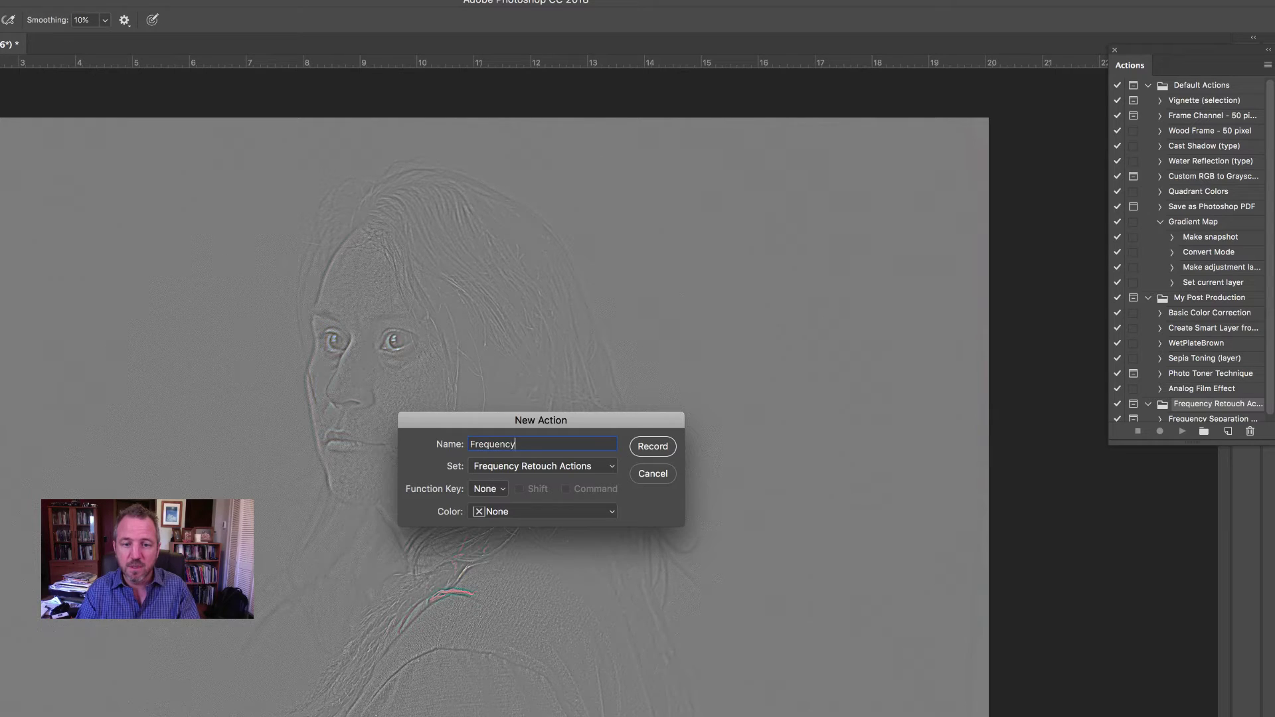
text( Retouch Preview)
click(653, 447)
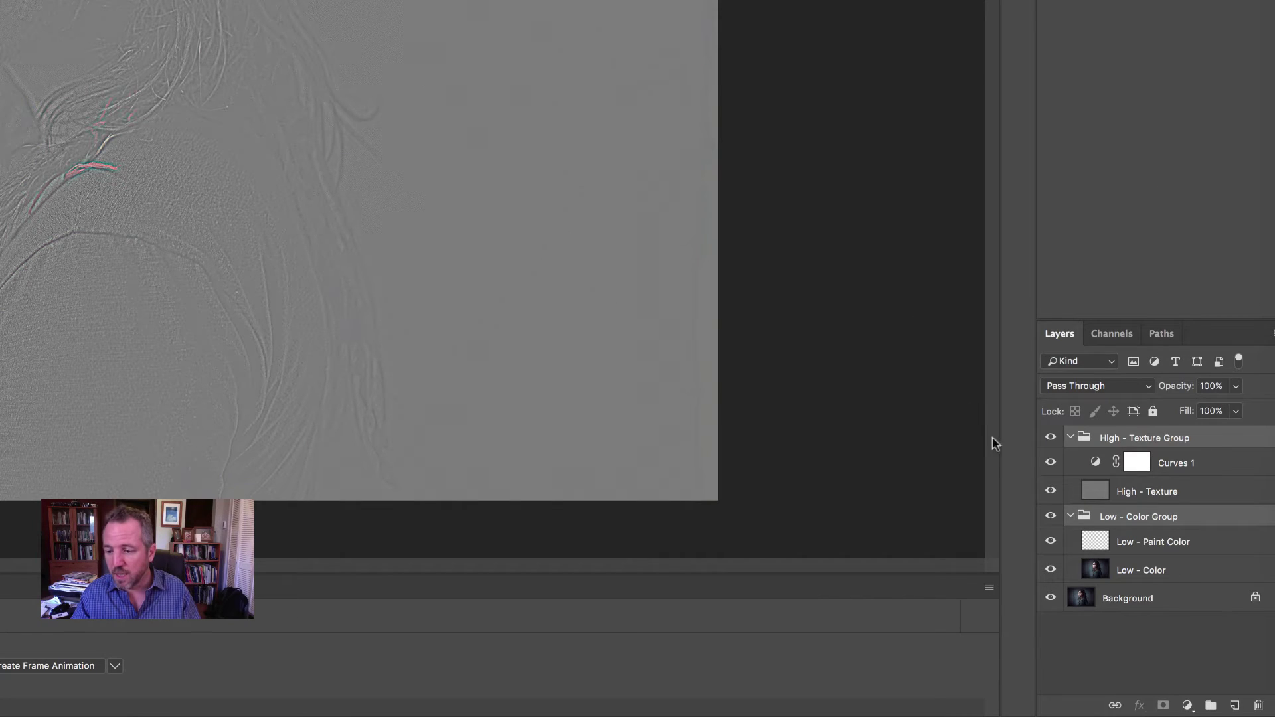
Record hiding Curves 1 and setting High - Texture Group to Linear Light, then stop recording
click(1050, 464)
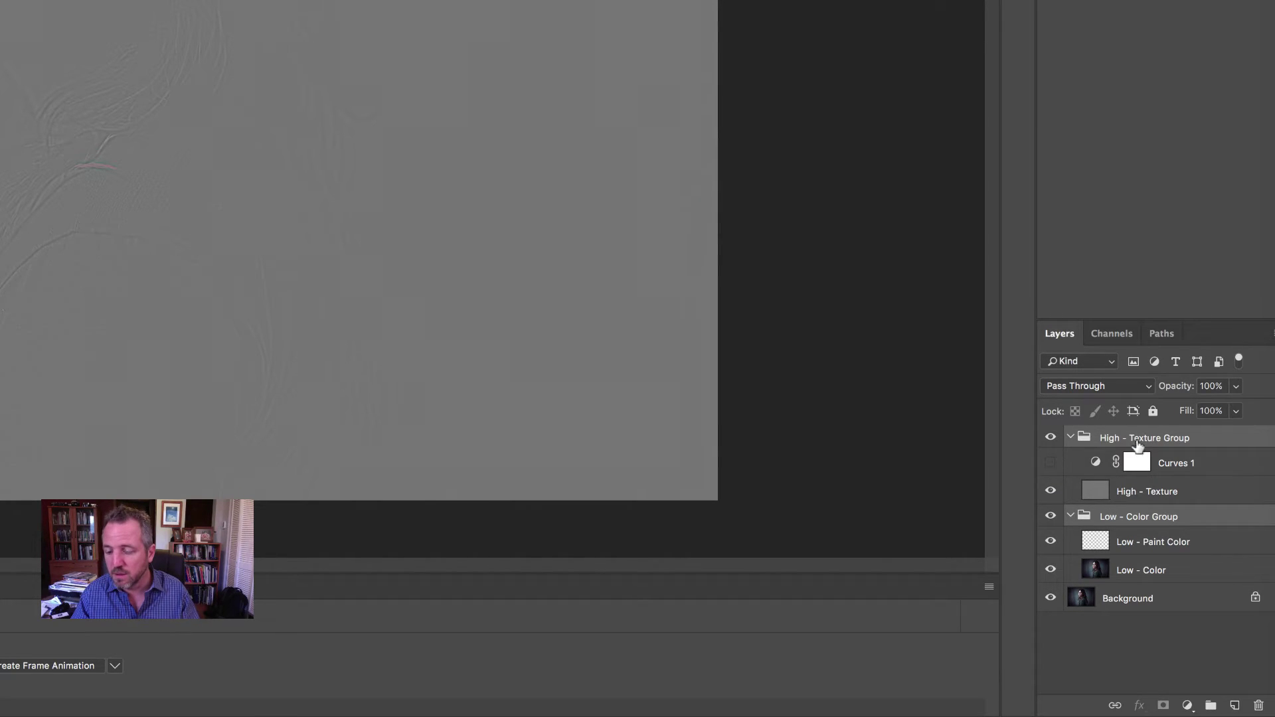
click(1137, 439)
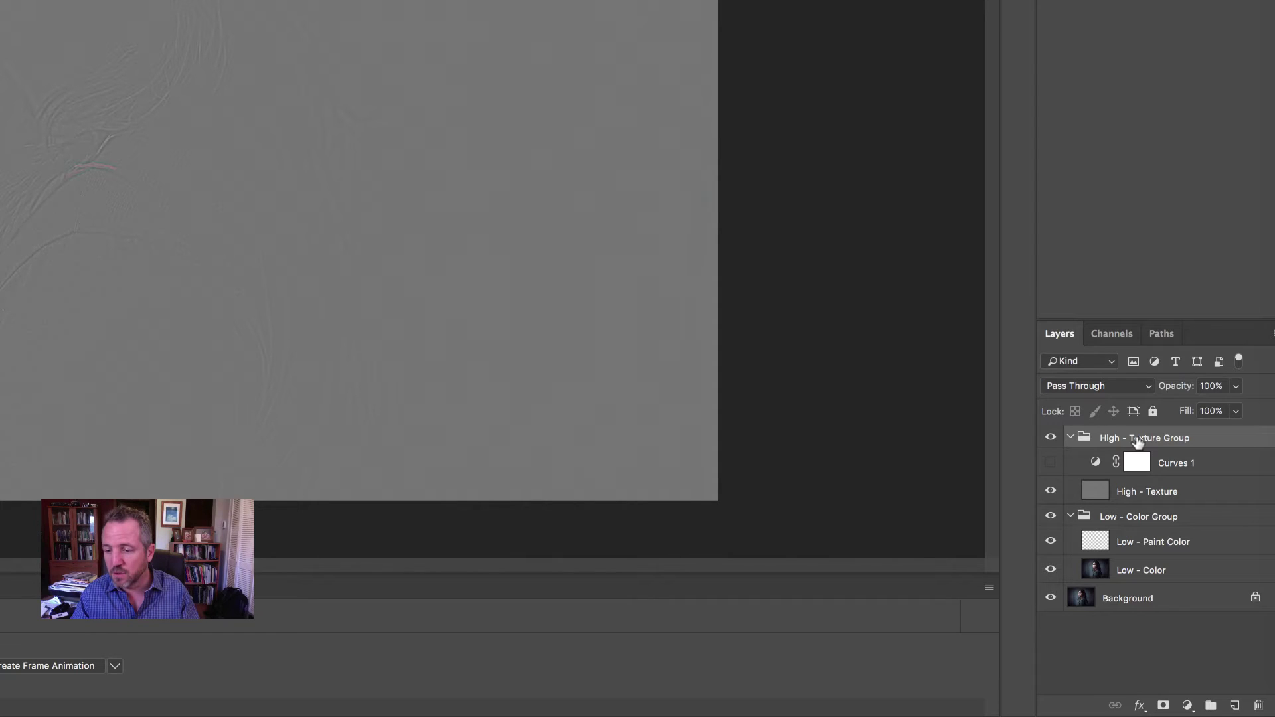
click(1092, 384)
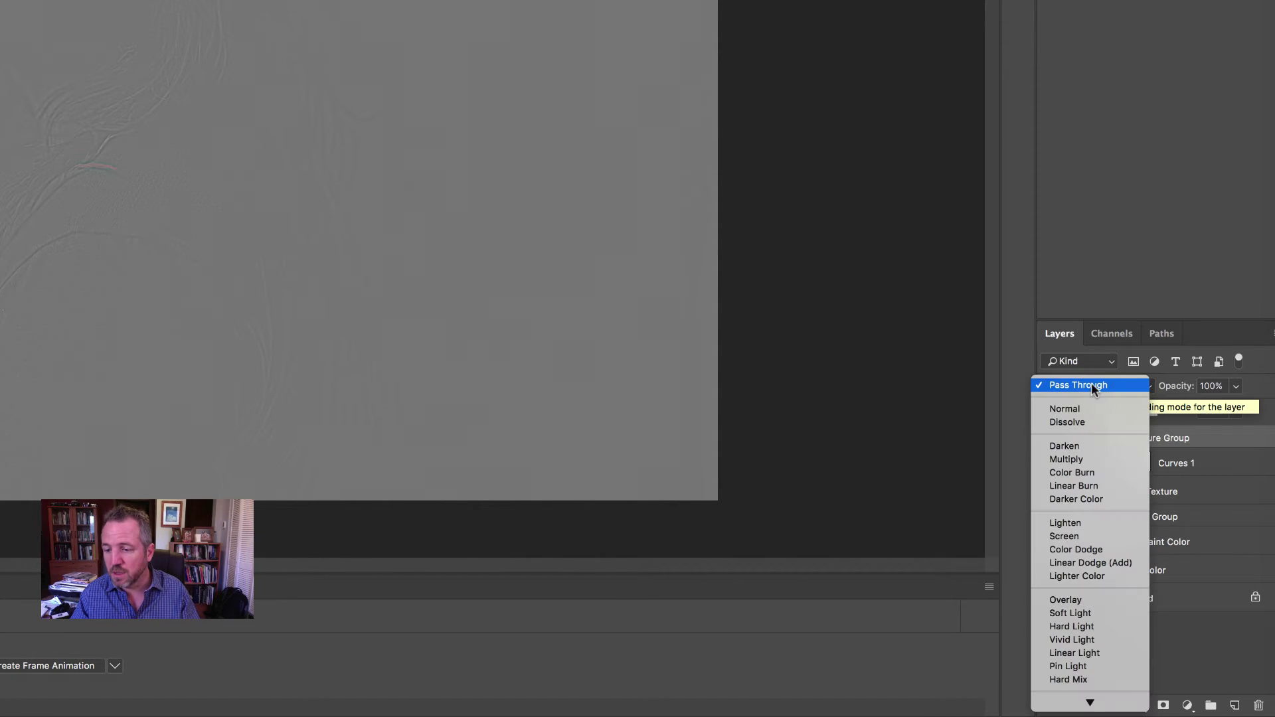
click(1073, 654)
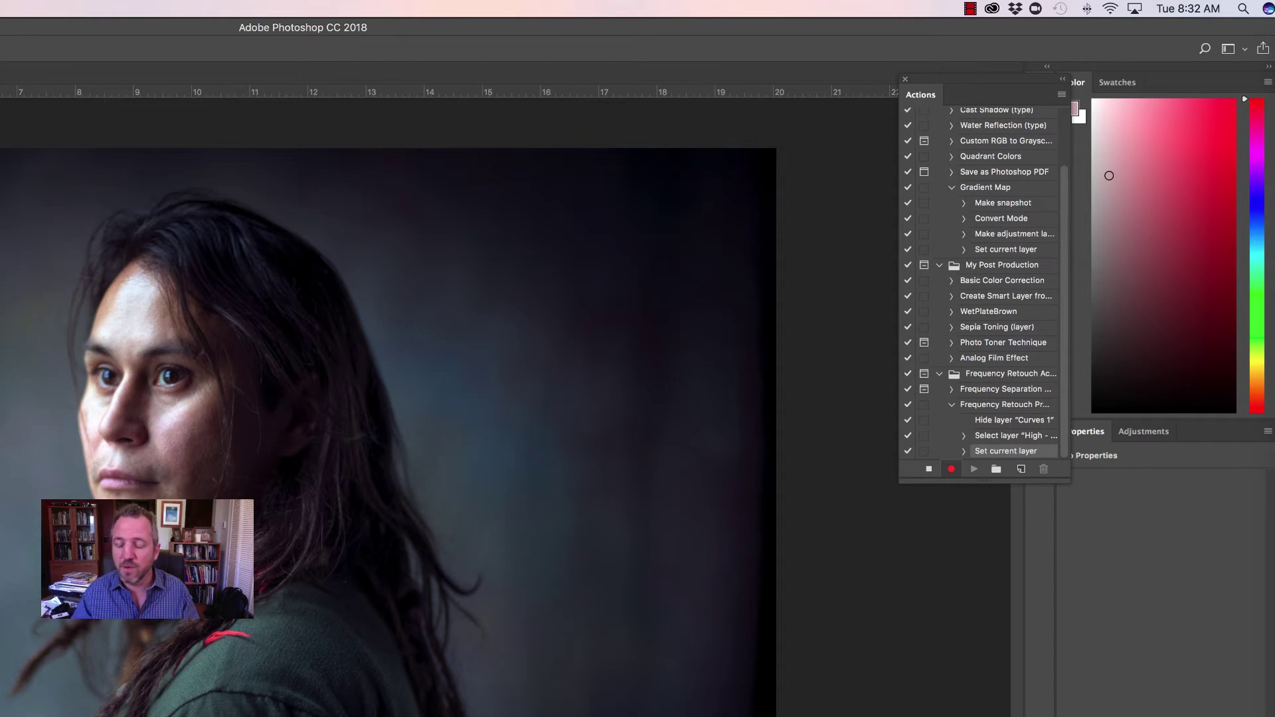
click(929, 470)
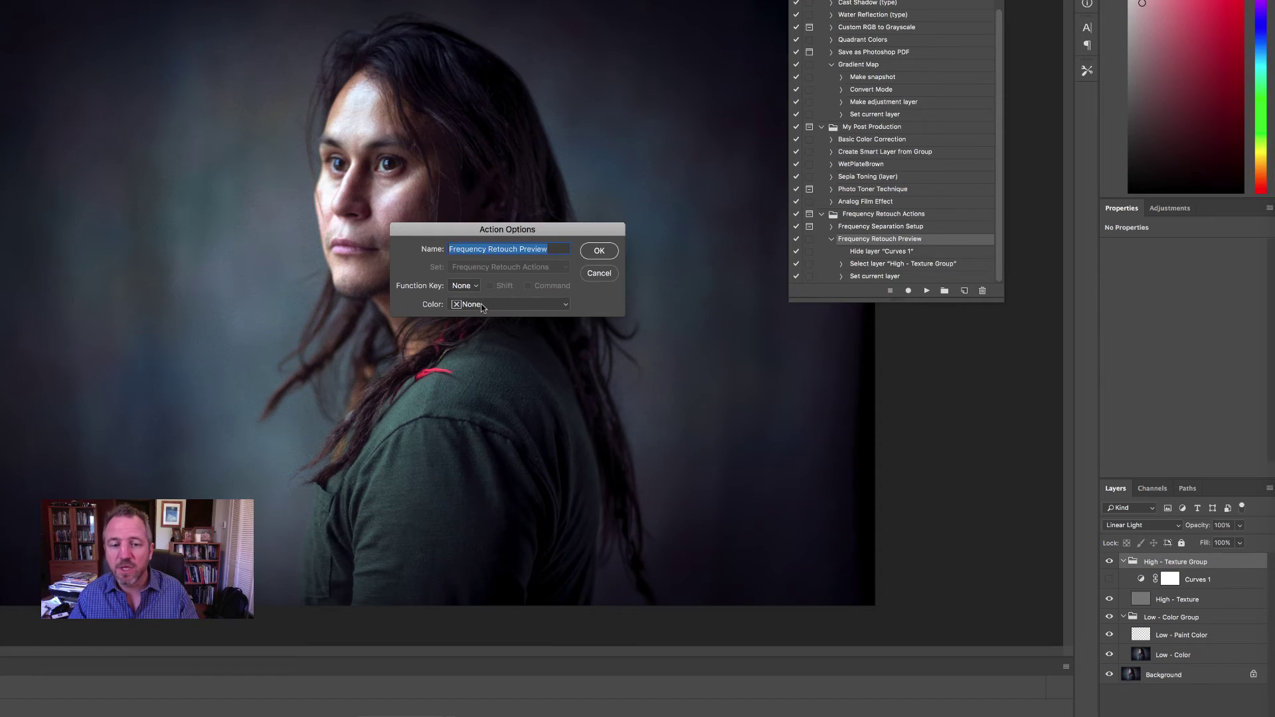
Label the Frequency Retouch Preview action Red and collapse its steps
click(481, 304)
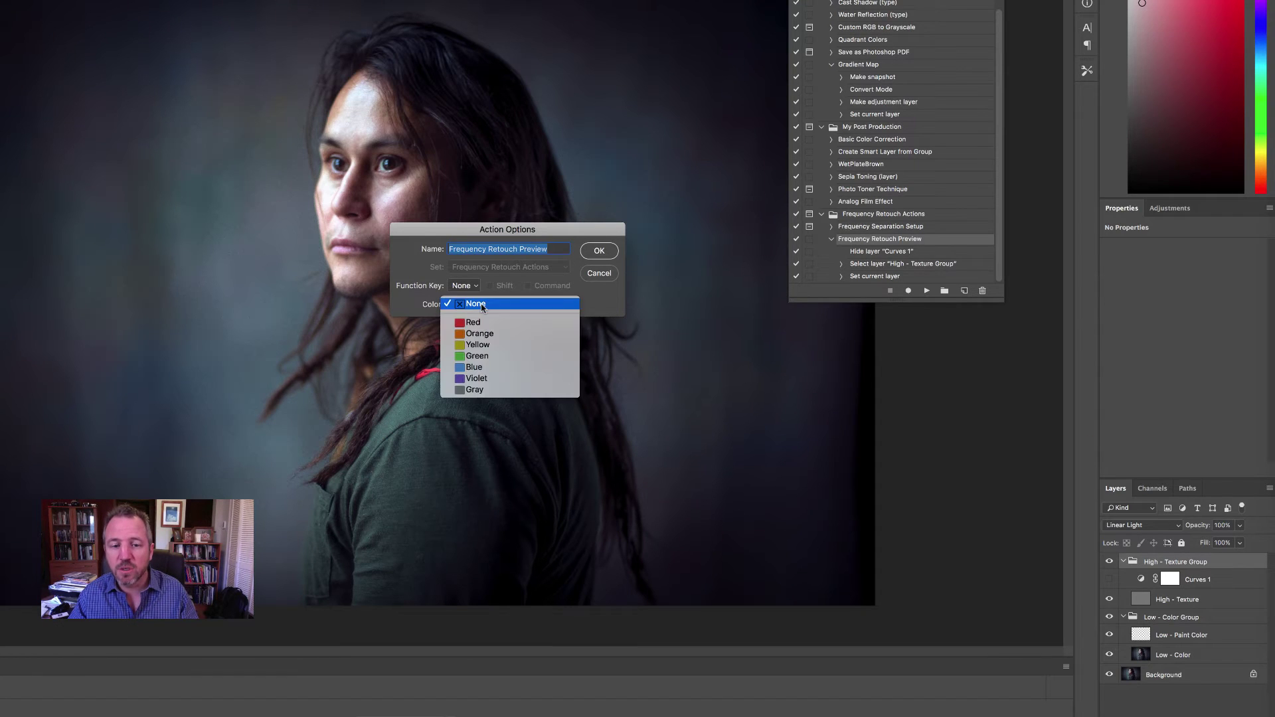
click(482, 324)
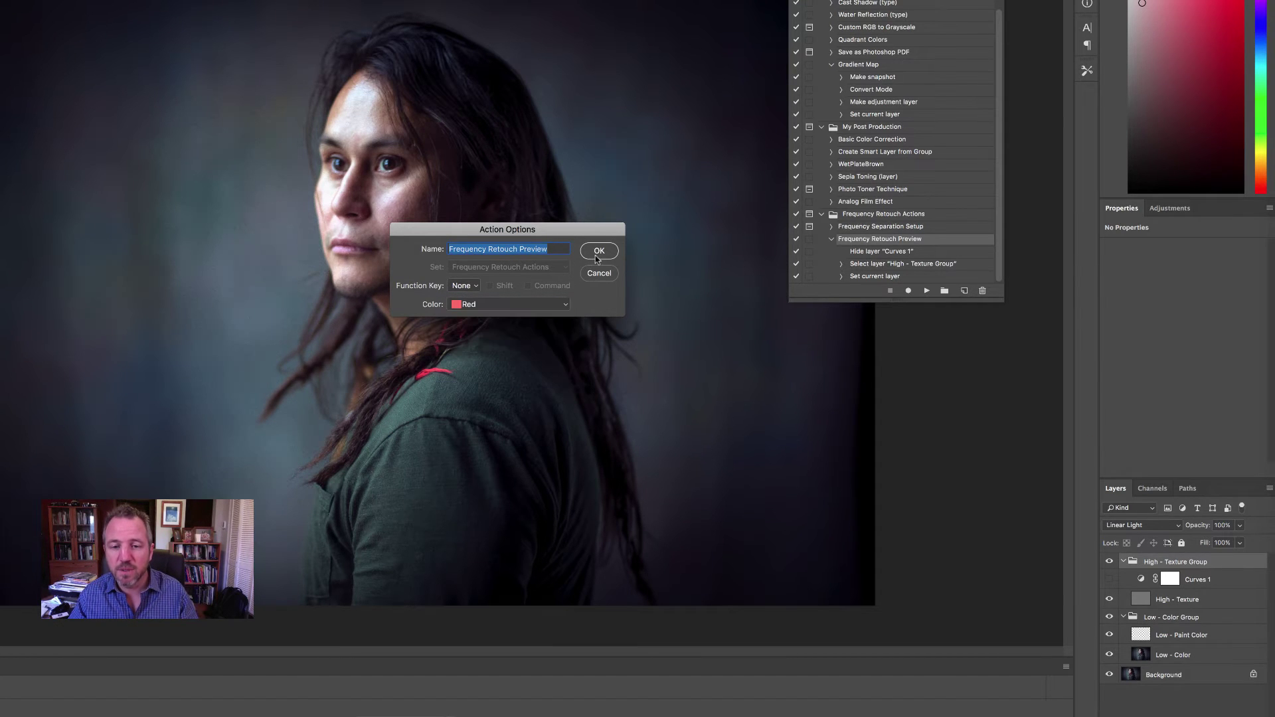
click(595, 251)
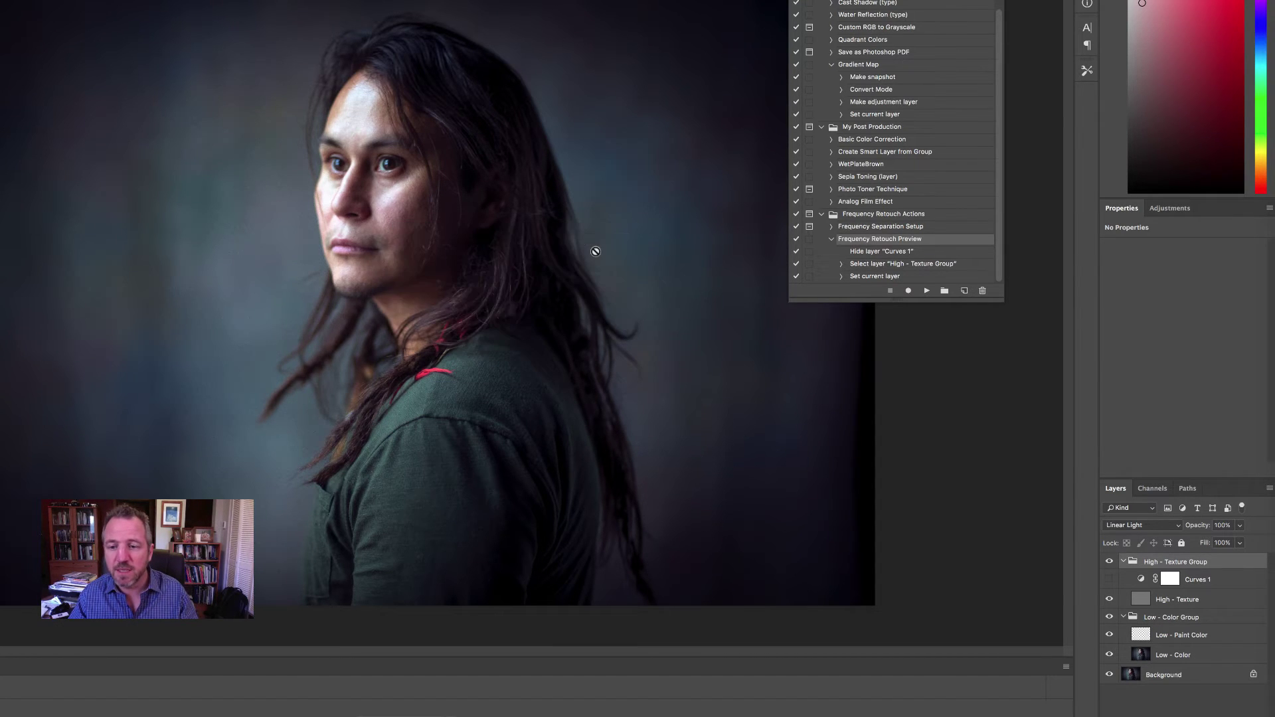
click(832, 239)
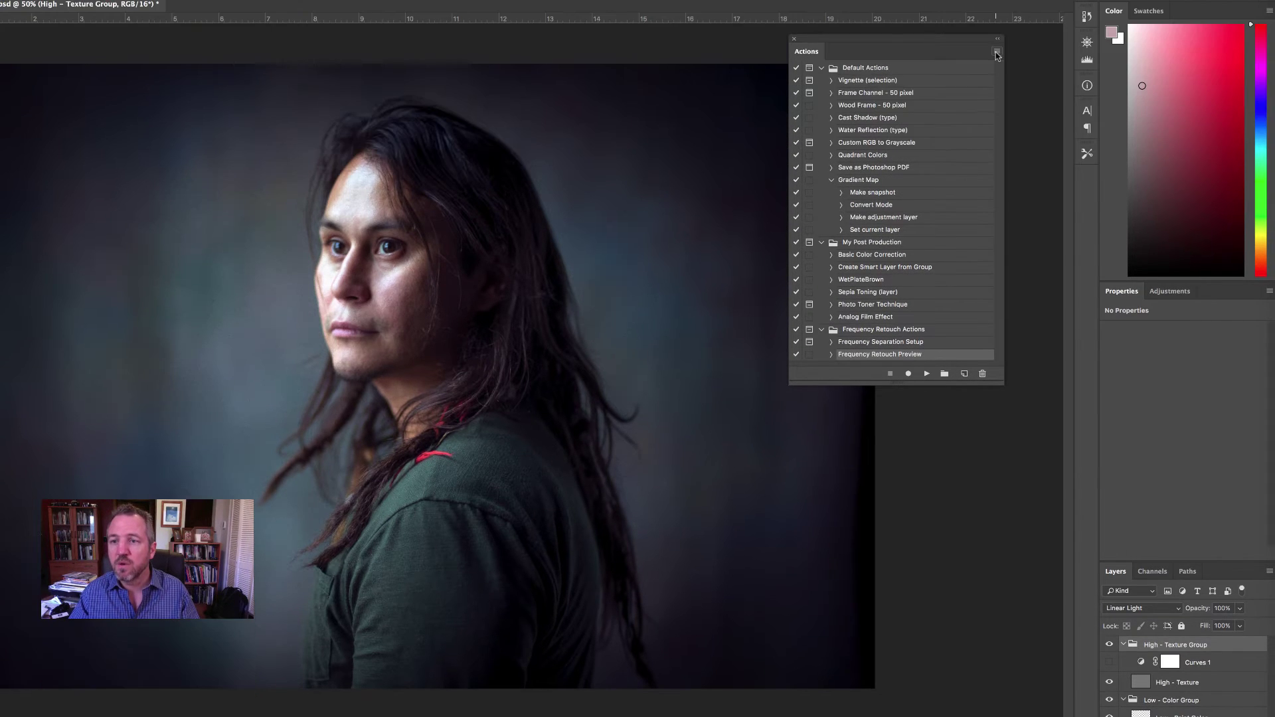
Create a new action named 'Return to Frequency Retouch' and begin recording it
click(997, 52)
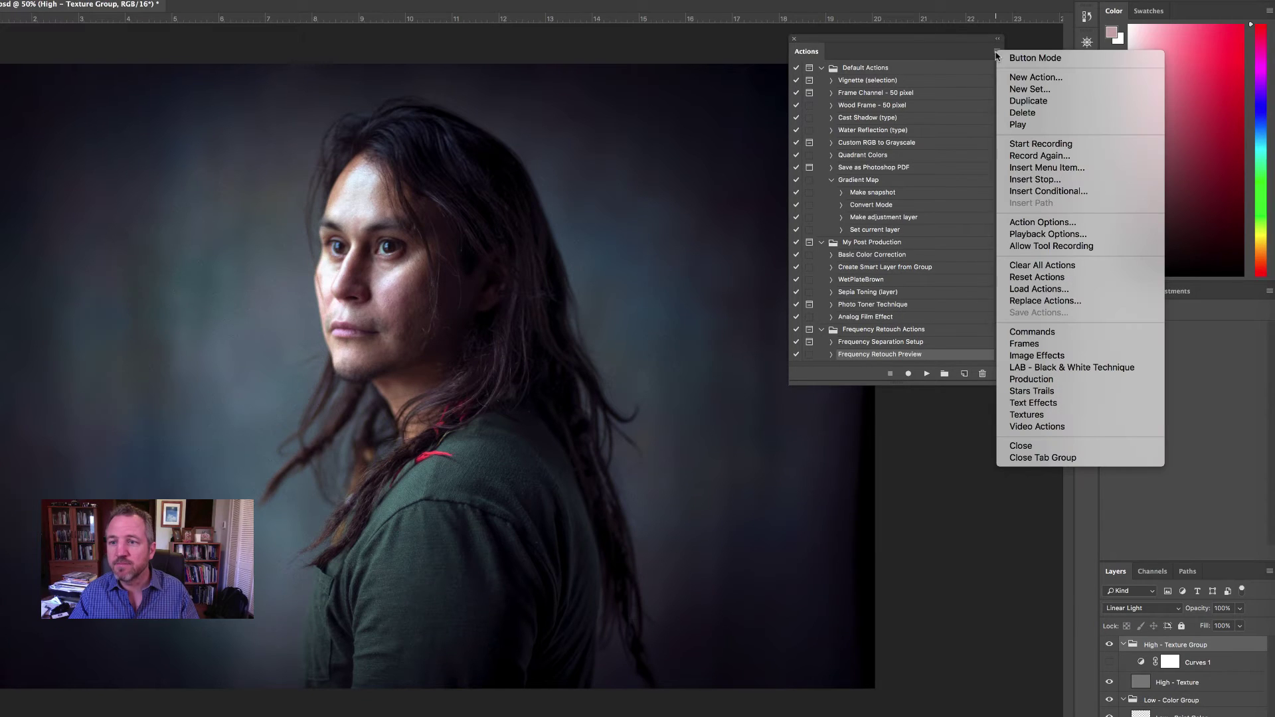
click(1019, 78)
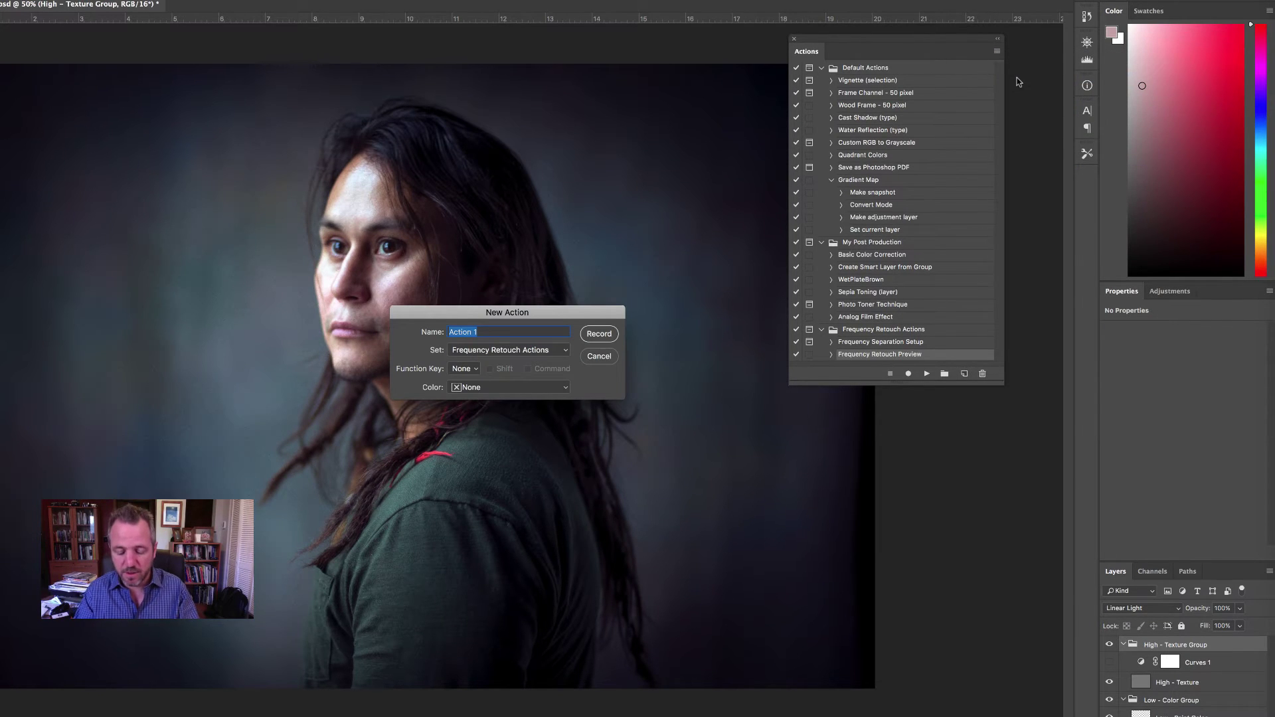
text(Freque)
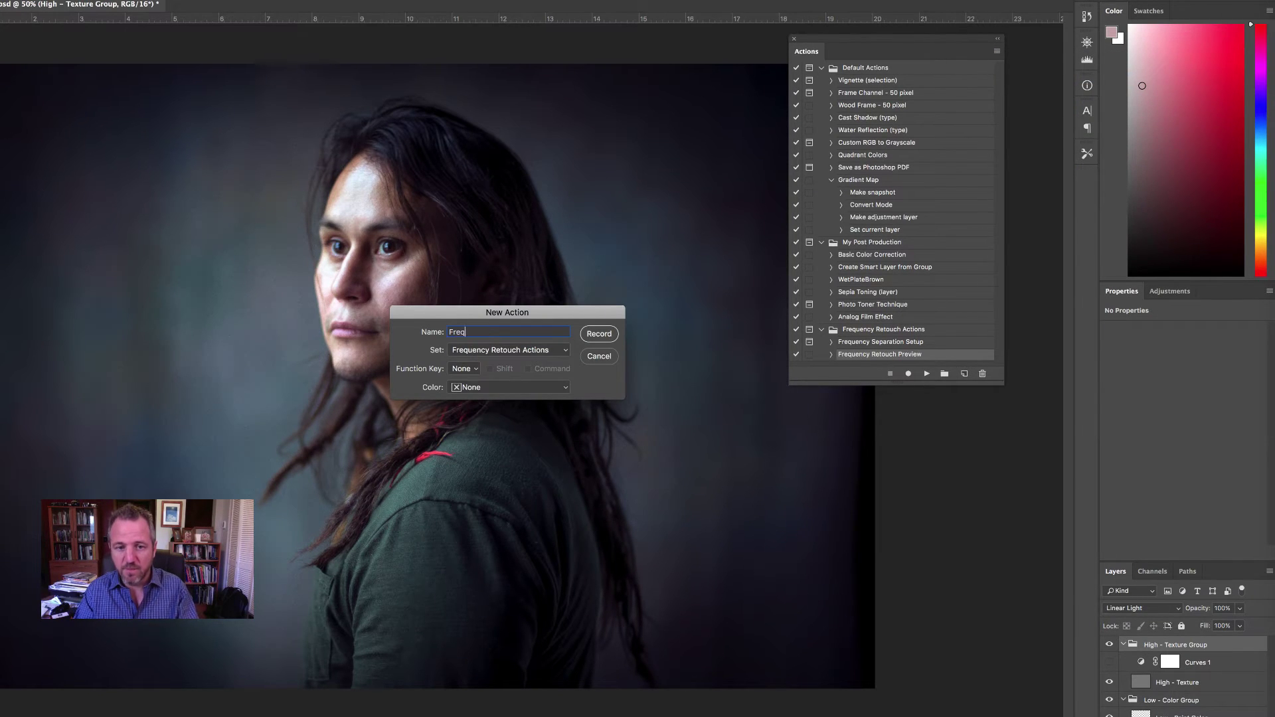
key(BackSpace)
key(BackSpace)
key(BackSpace)
key(BackSpace)
key(BackSpace)
key(BackSpace)
text(Return to Frequ)
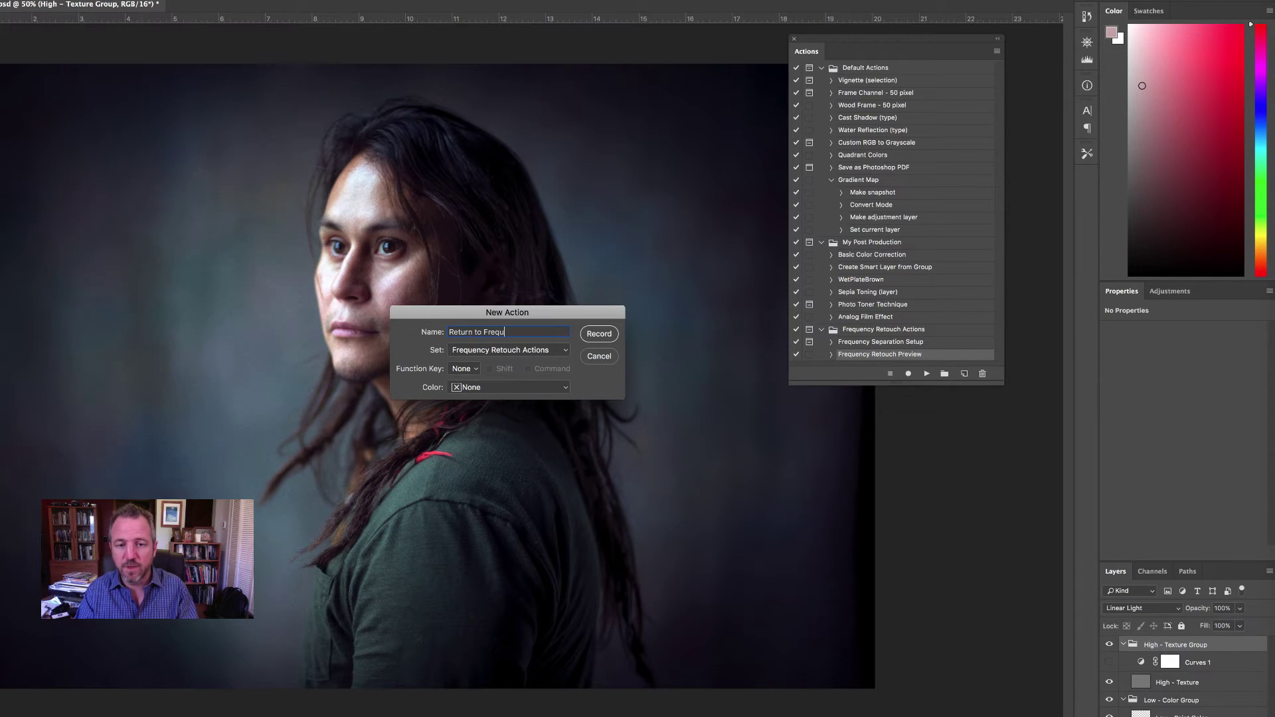
text(ency Retouch)
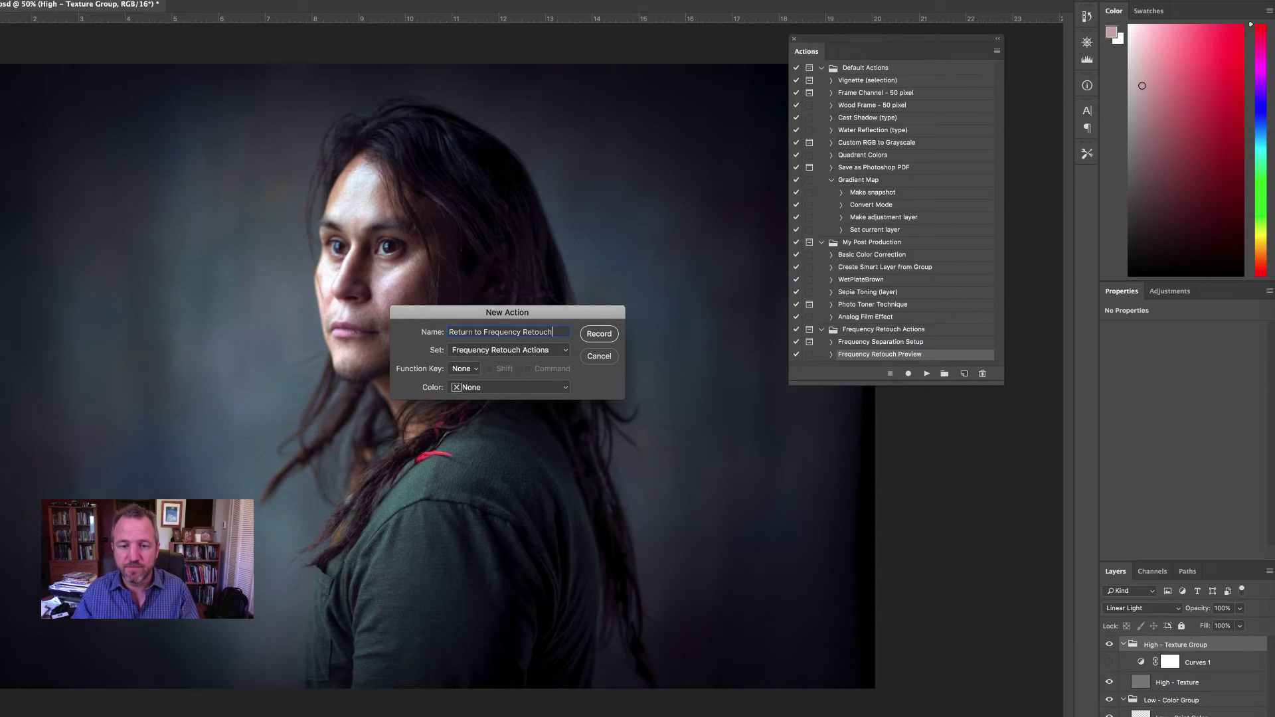
click(599, 334)
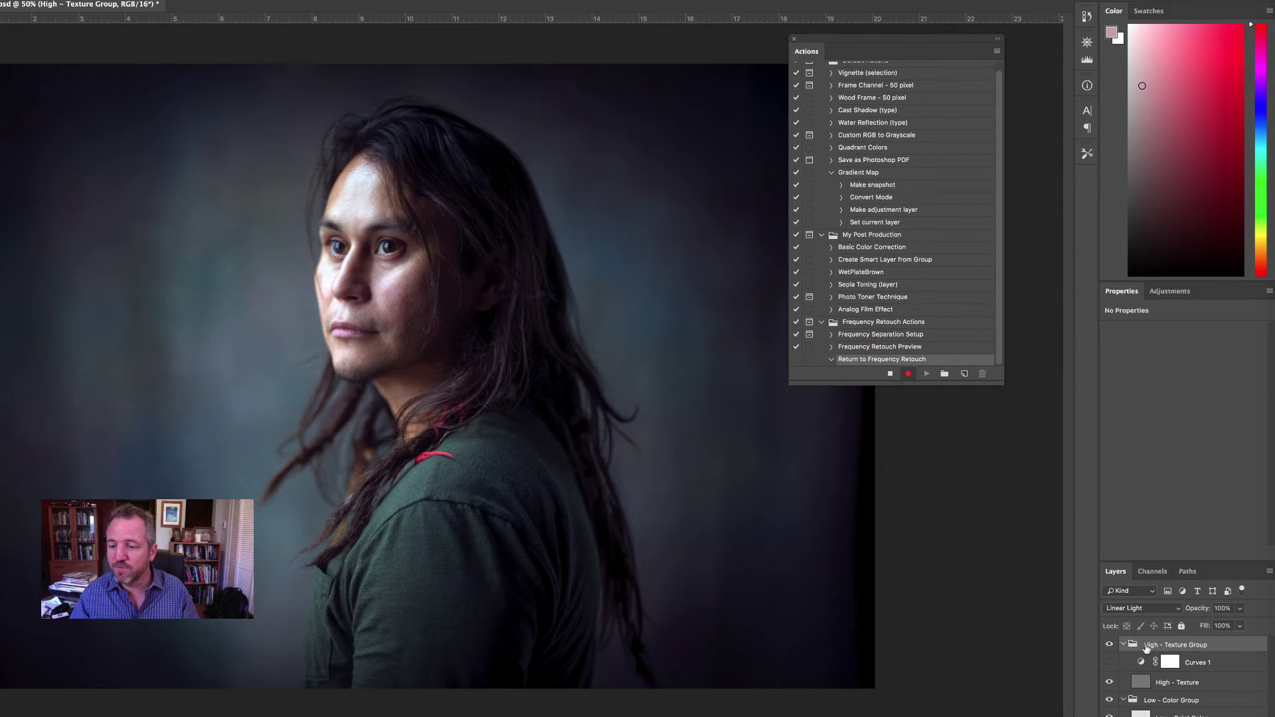
Record setting the group to Pass Through and showing Curves 1, then stop recording
click(1134, 610)
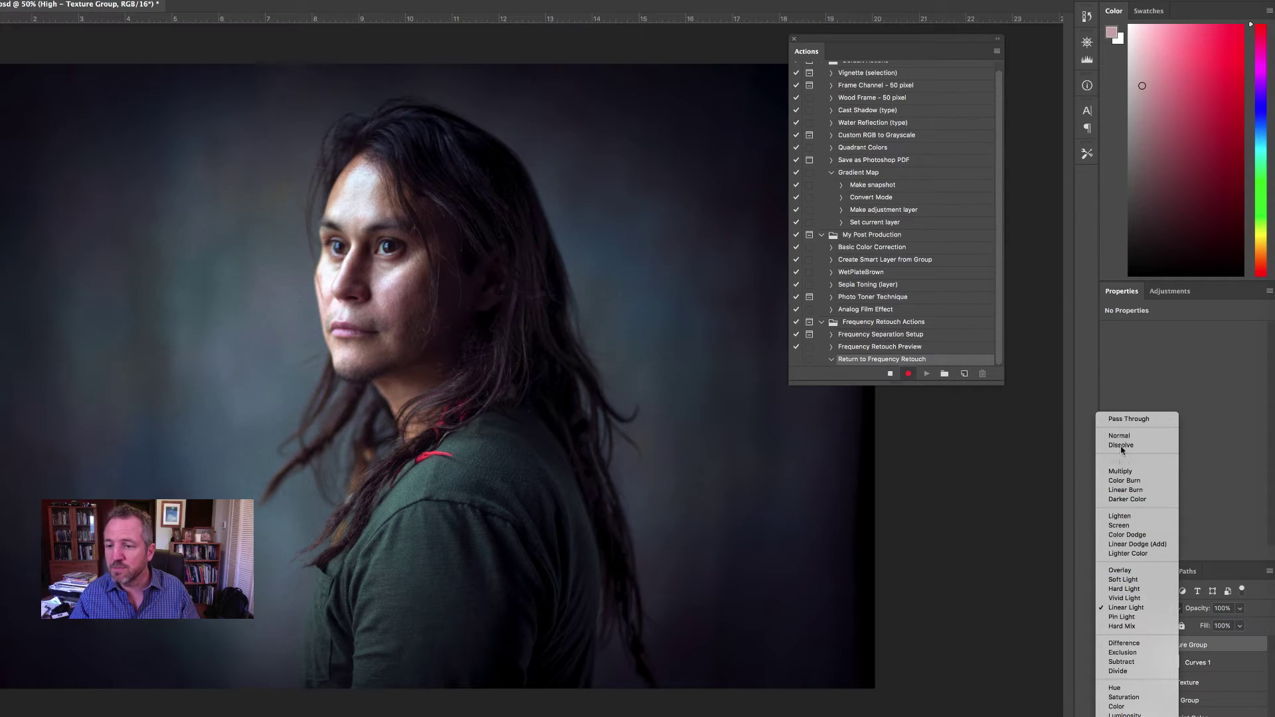
click(1128, 419)
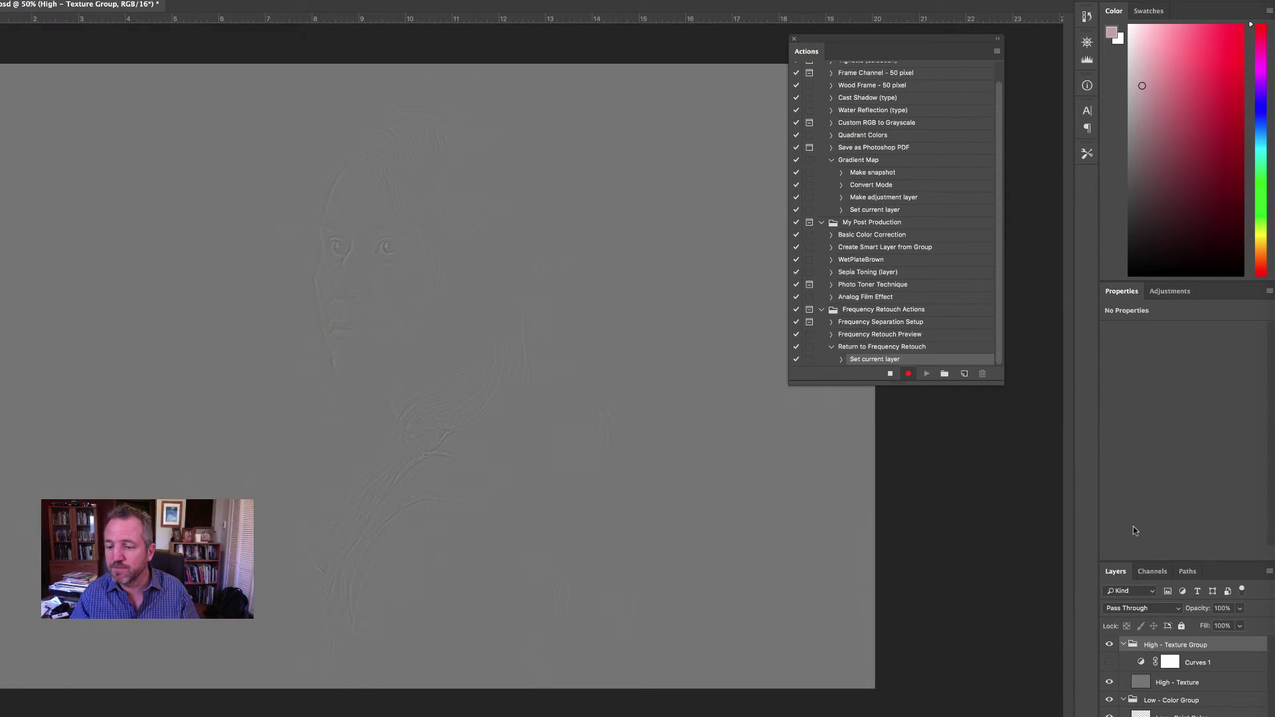
click(1109, 663)
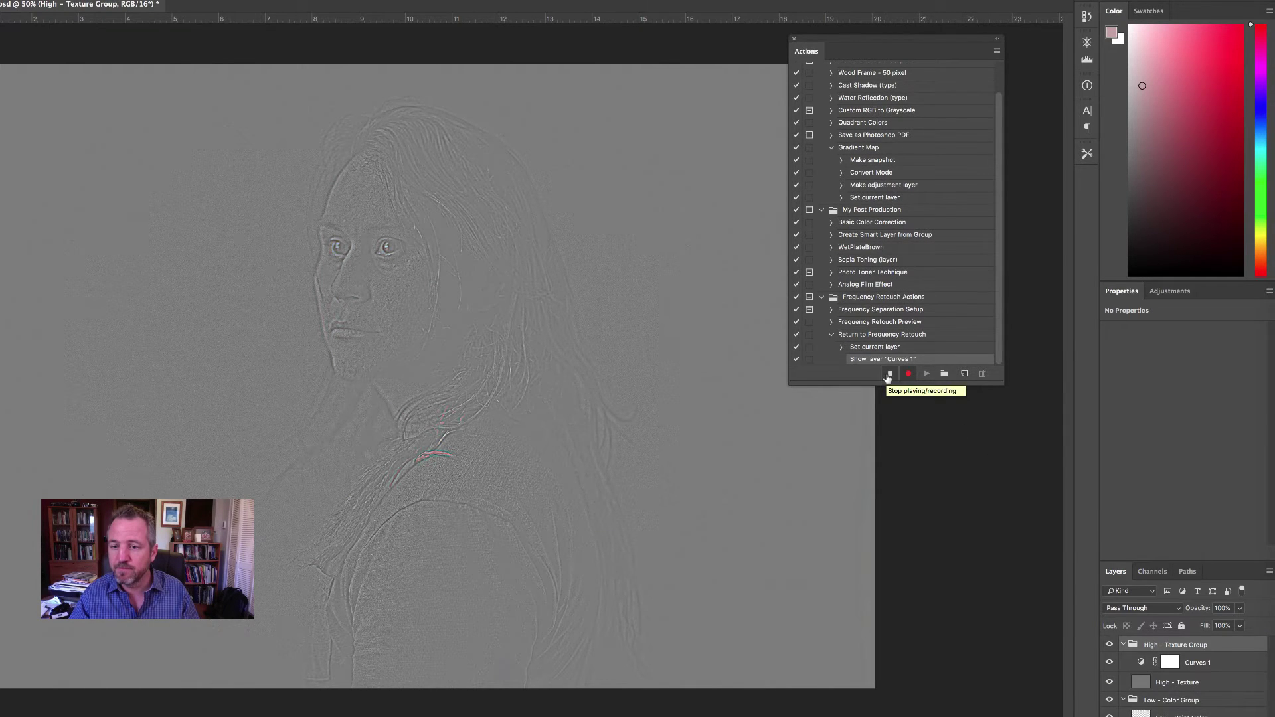
click(888, 375)
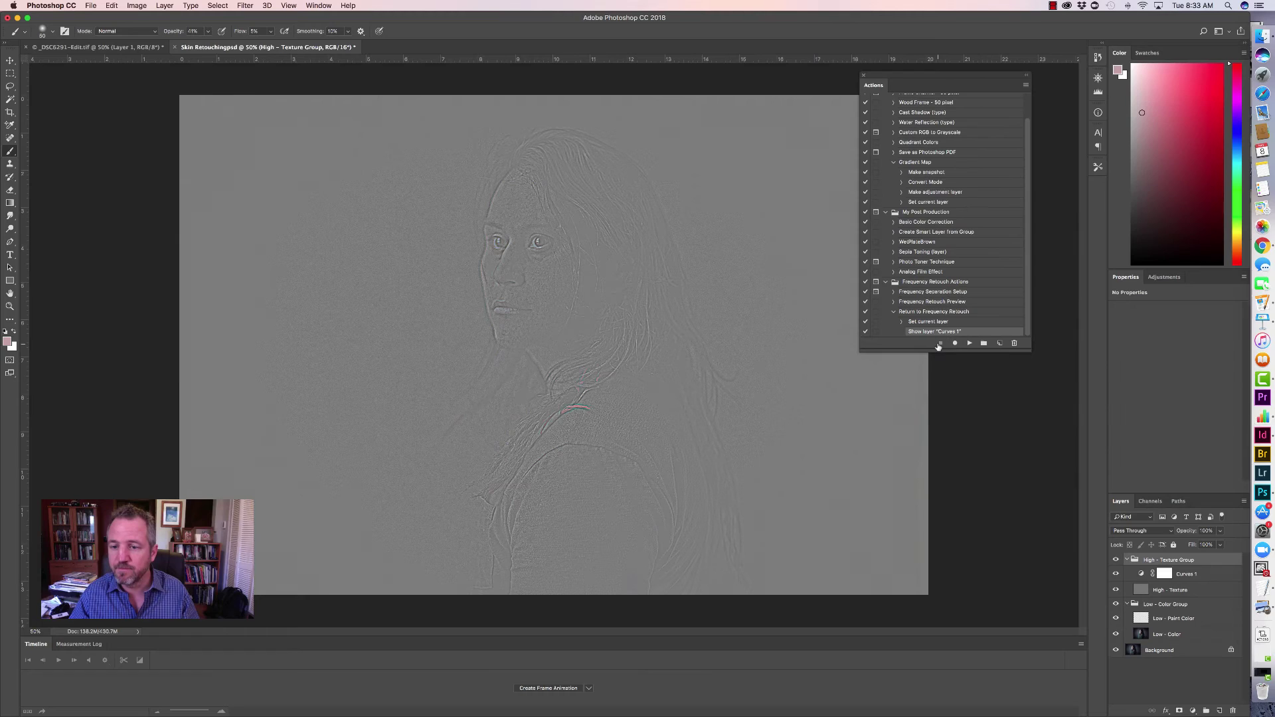
Set the Return to Frequency Retouch action's colour to Red in Action Options
double_click(985, 314)
click(625, 354)
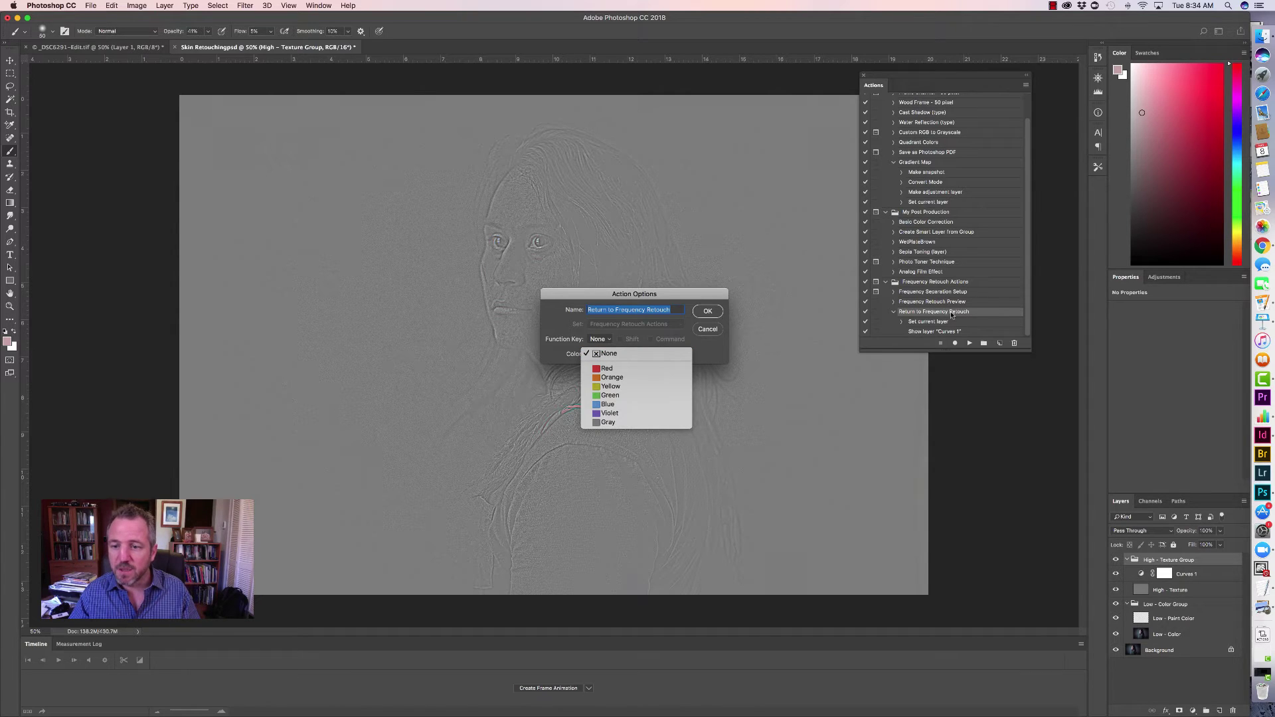
click(623, 369)
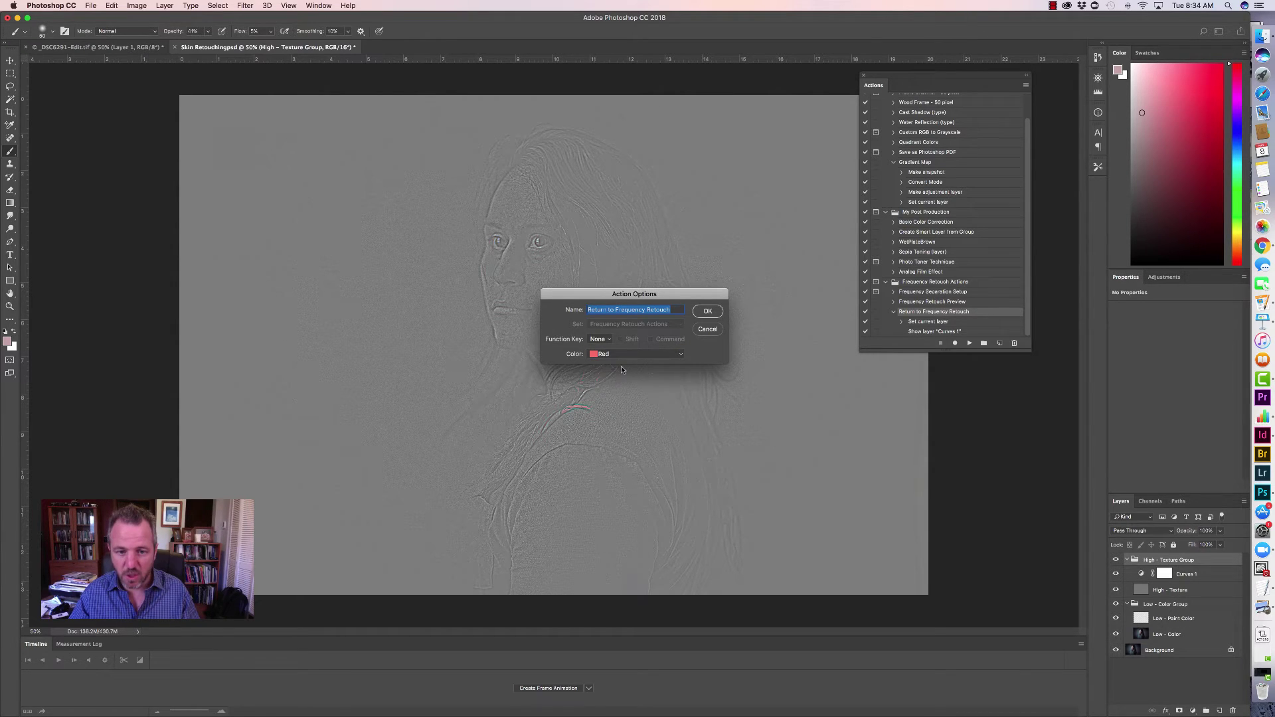
click(708, 312)
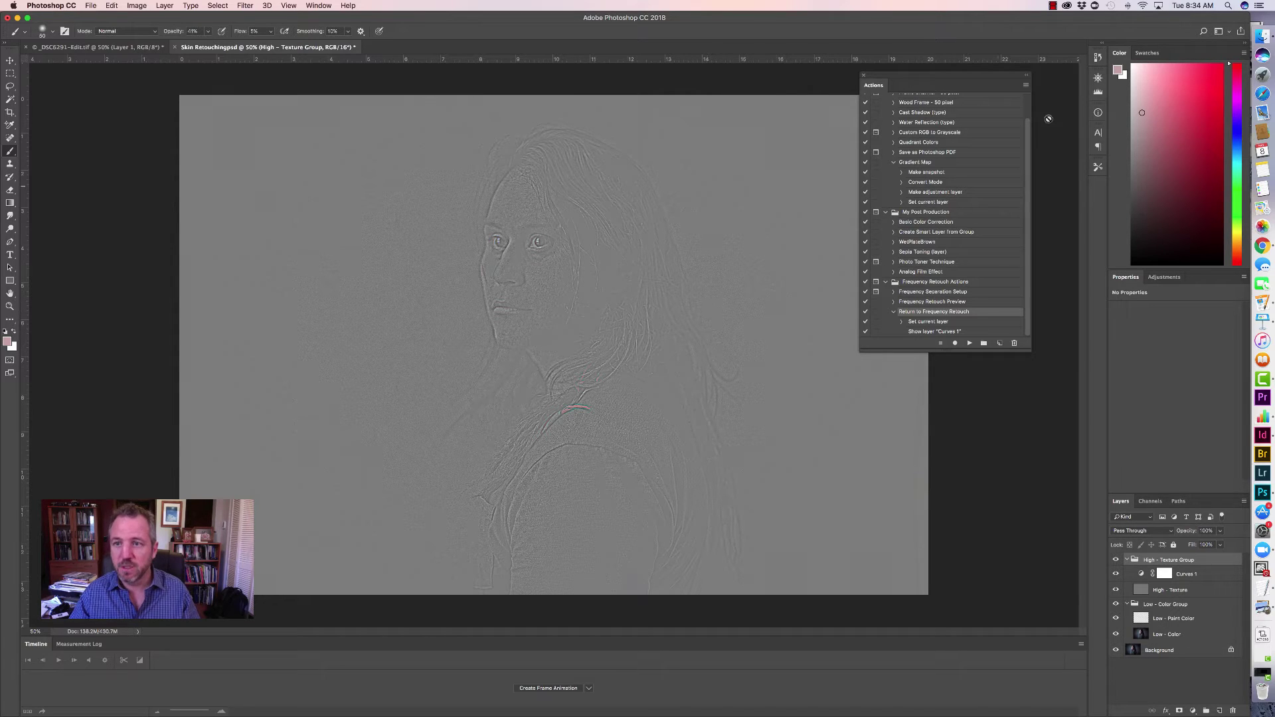
click(1025, 86)
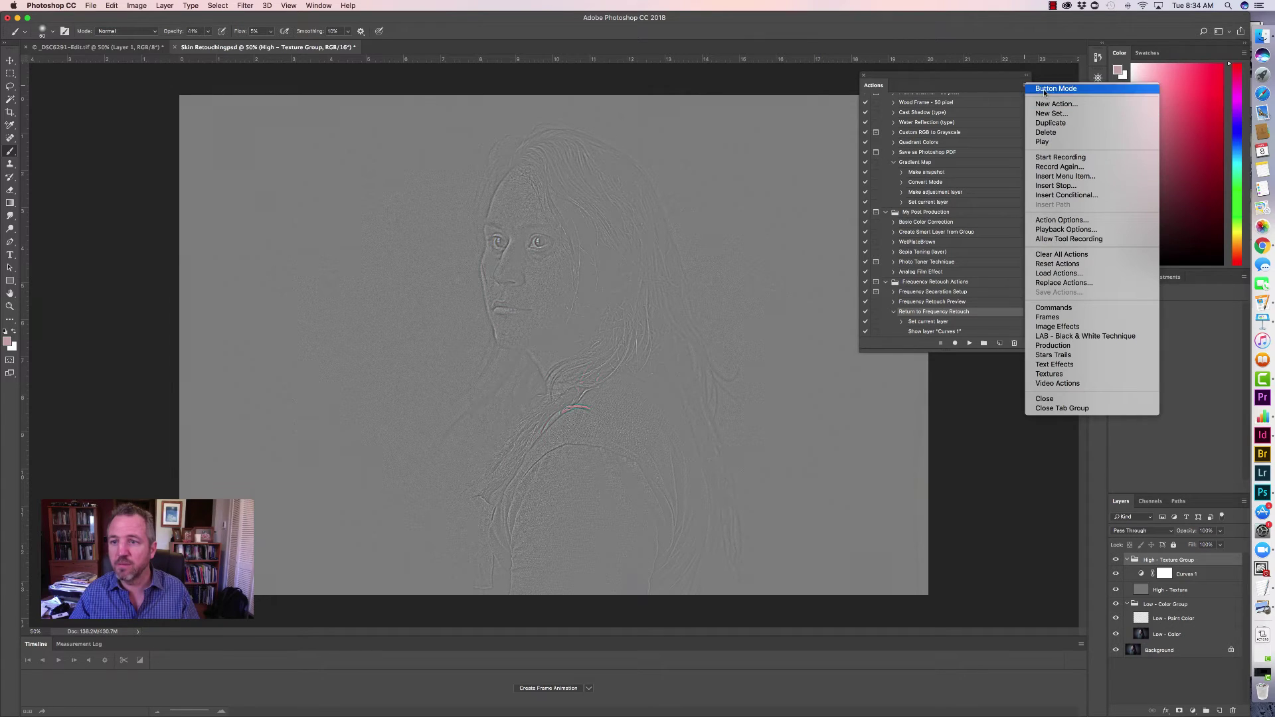
Show the actions as one-click buttons and make the Actions panel narrower, further right
click(1045, 89)
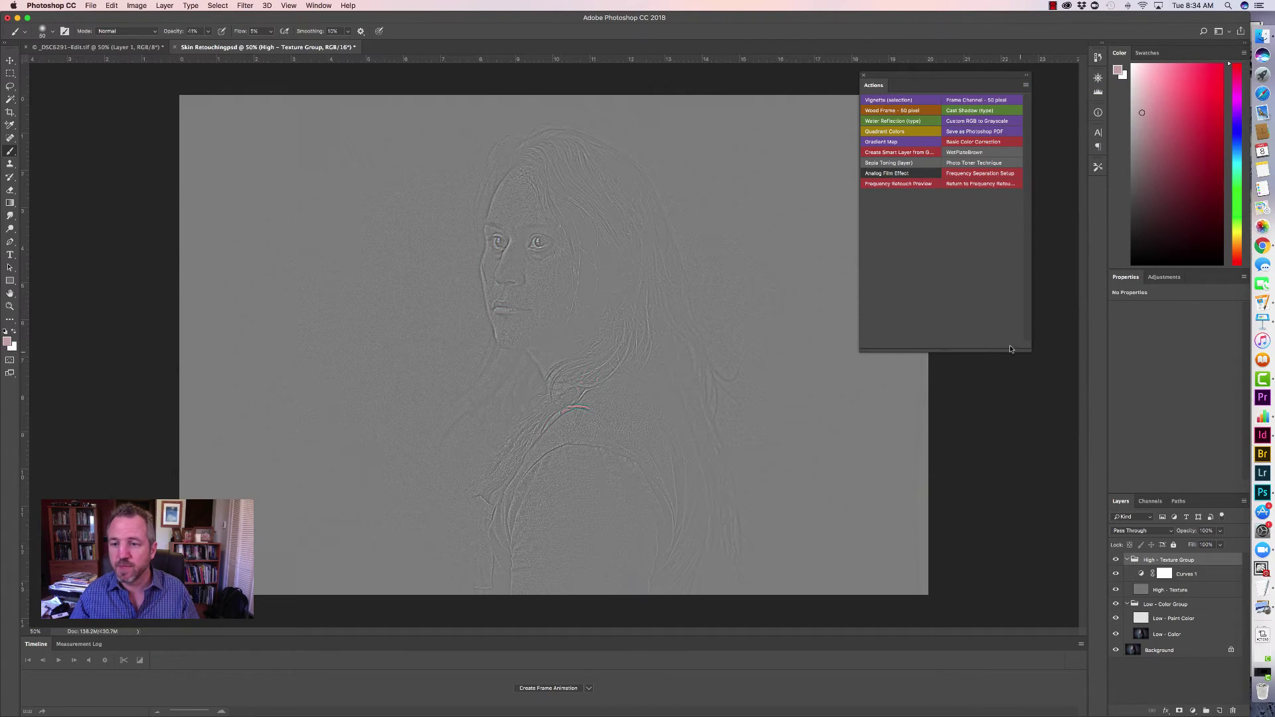
drag(1028, 351, 970, 355)
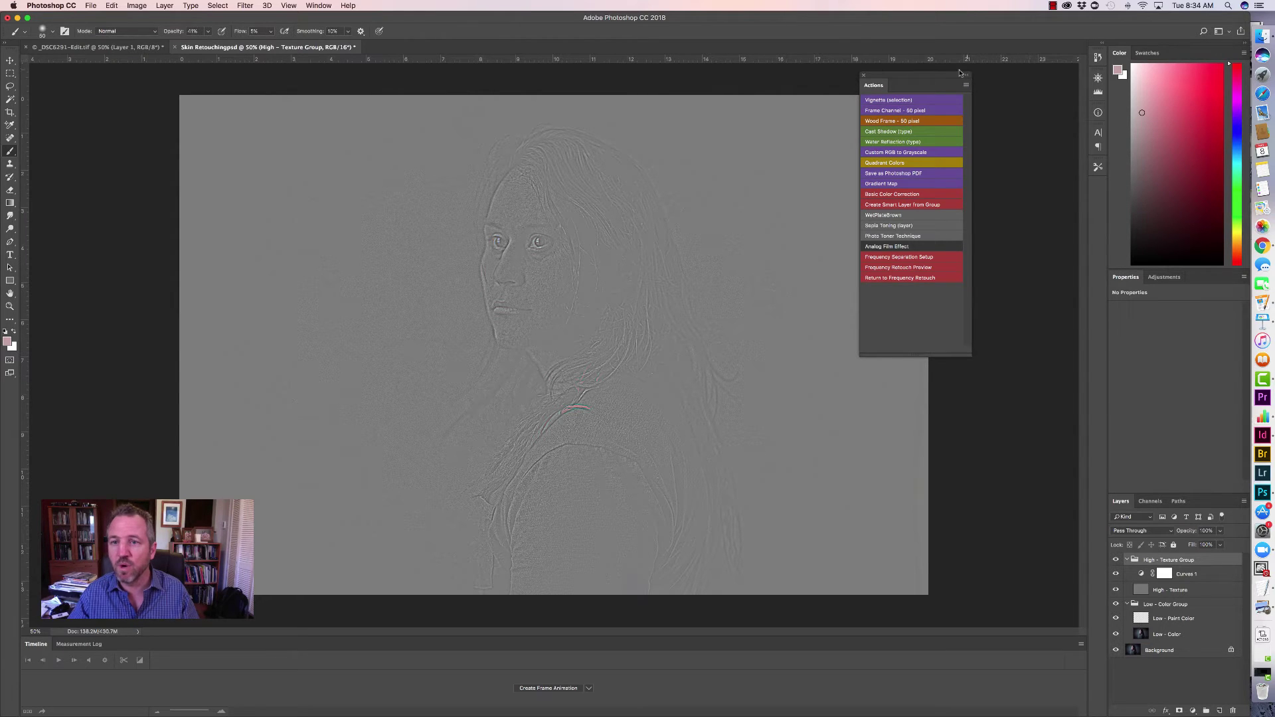
drag(934, 77, 1044, 76)
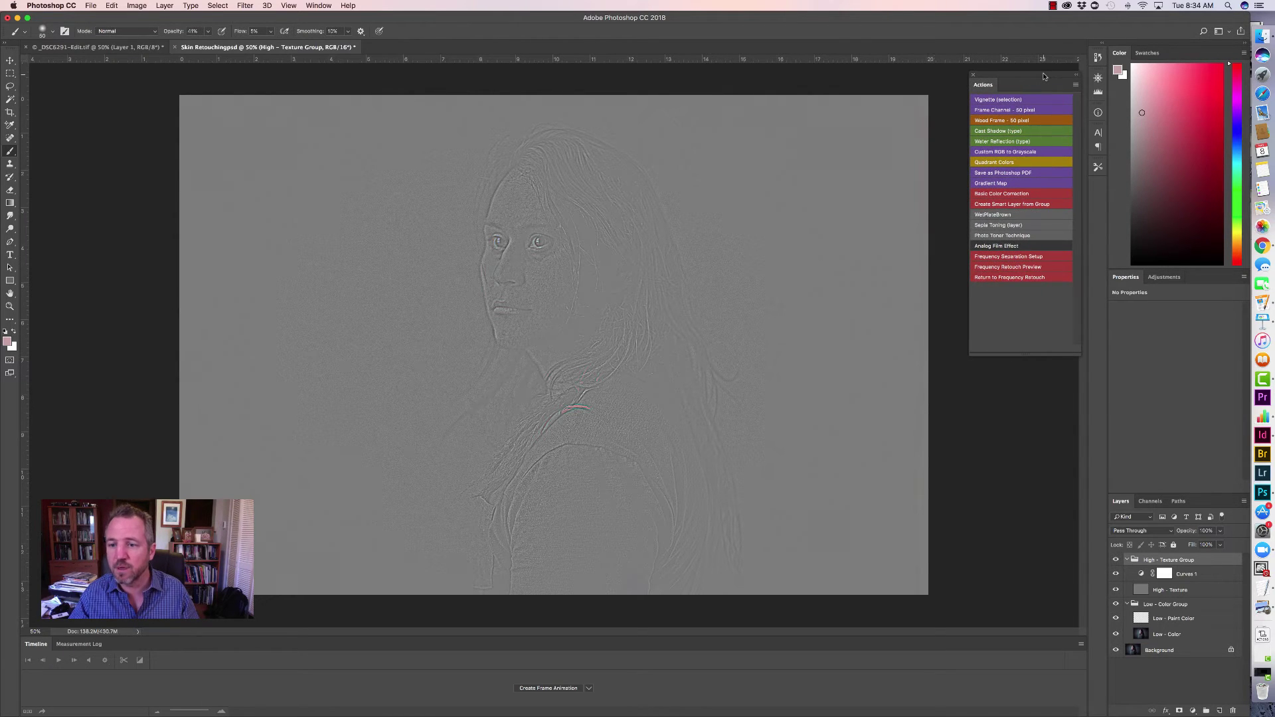
Run Frequency Retouch Preview and Return to Frequency Retouch twice each, then return to list view
click(1011, 267)
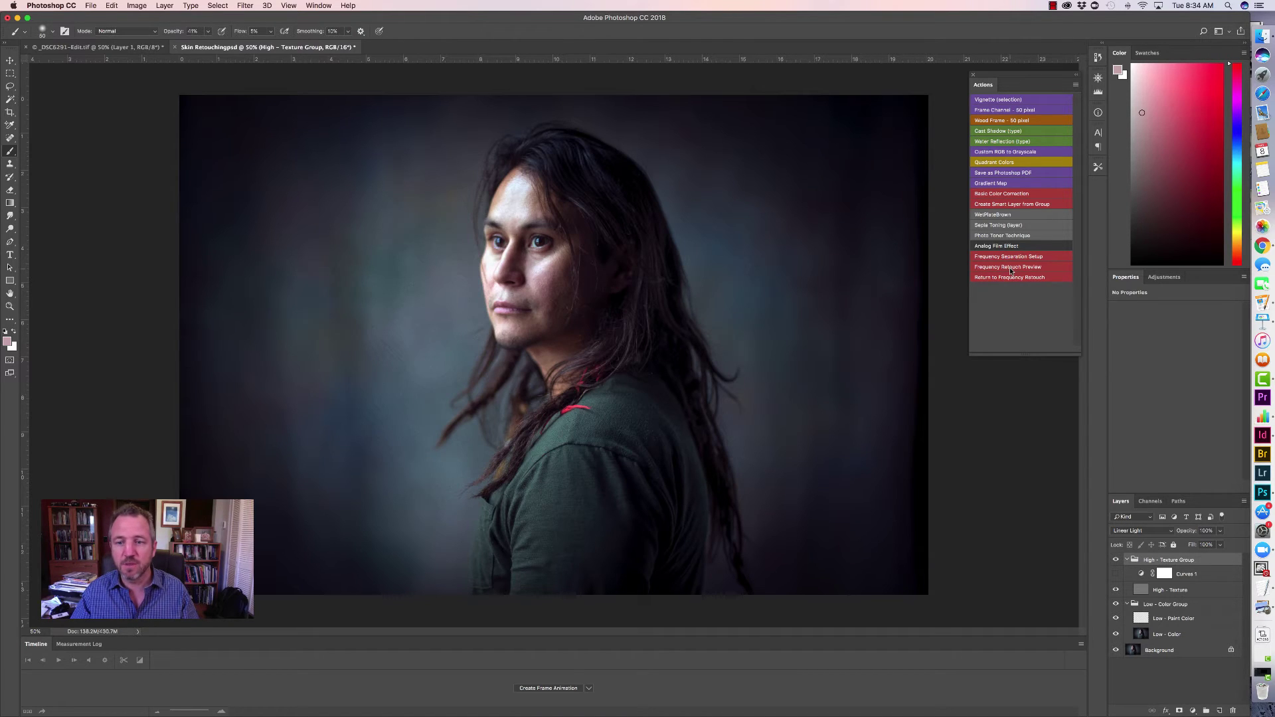
click(1011, 278)
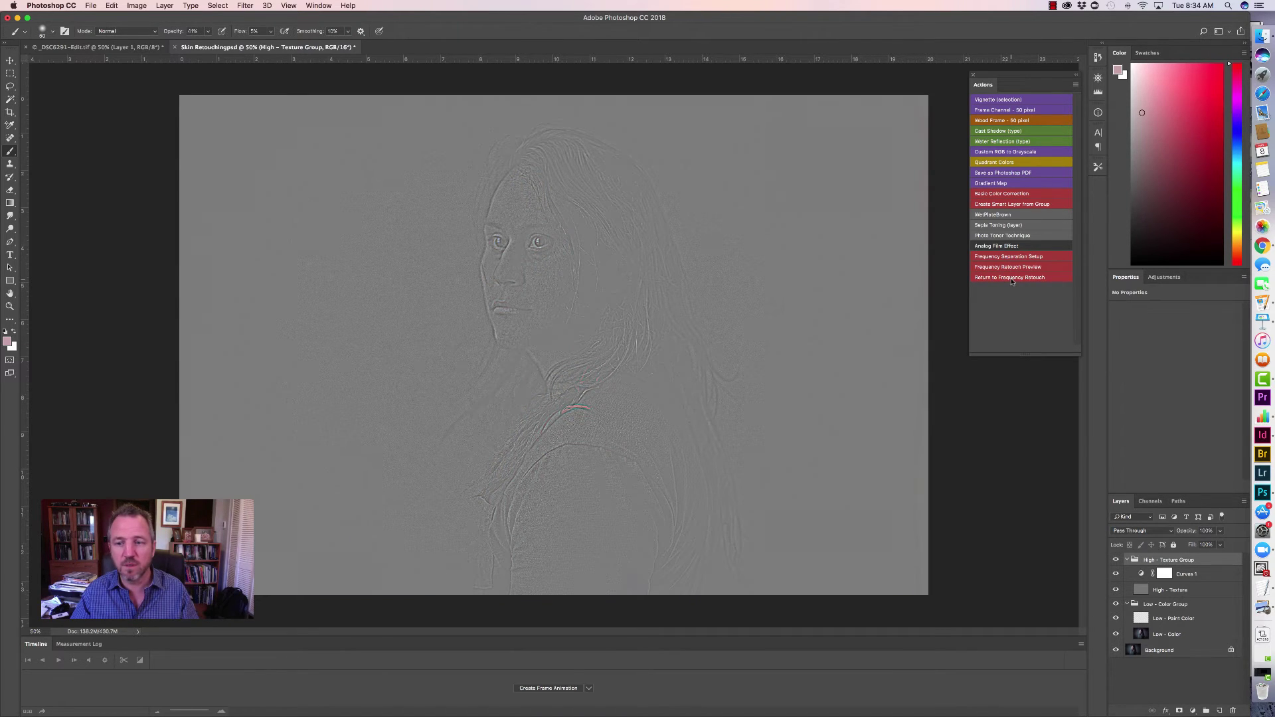
click(1011, 268)
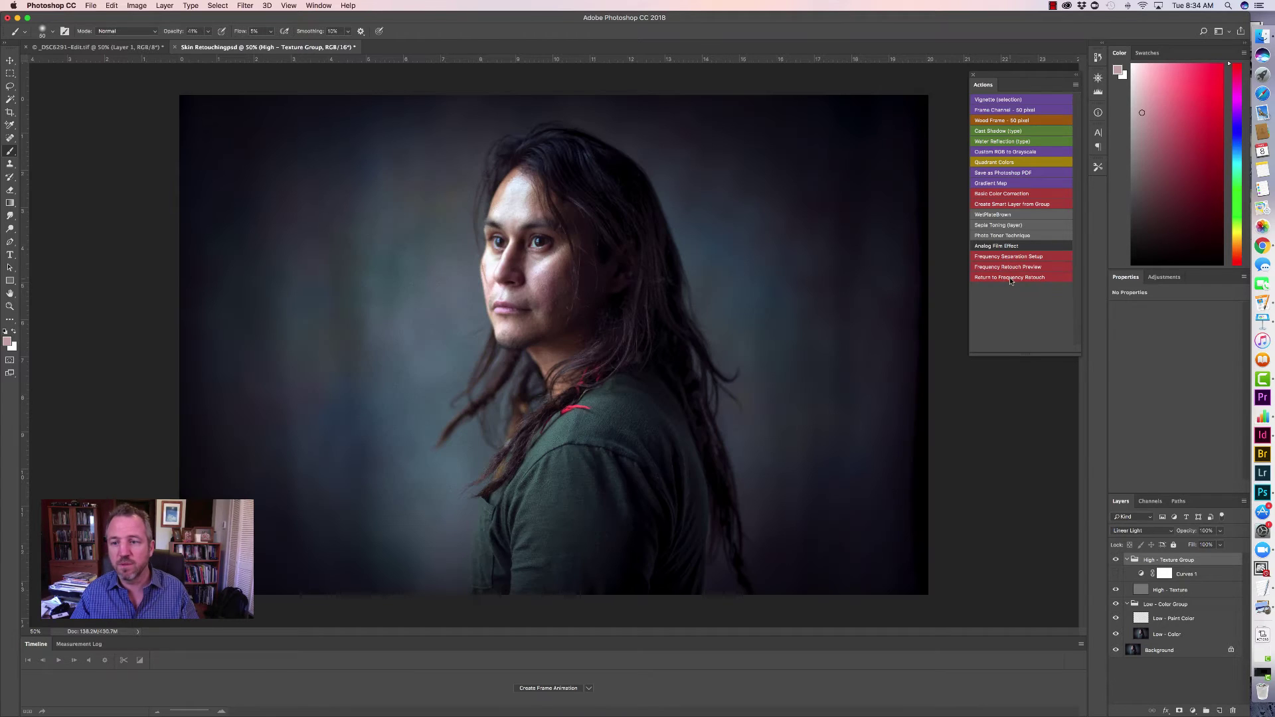
click(1010, 277)
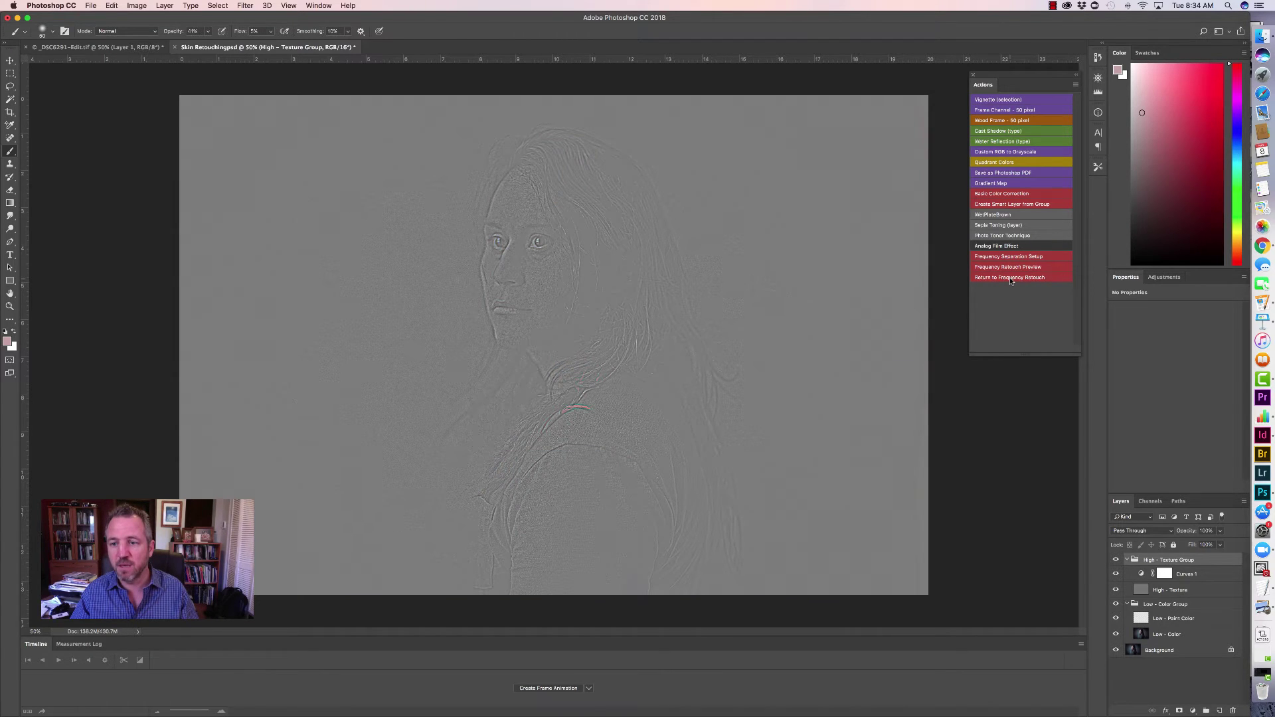
click(1075, 84)
click(1102, 95)
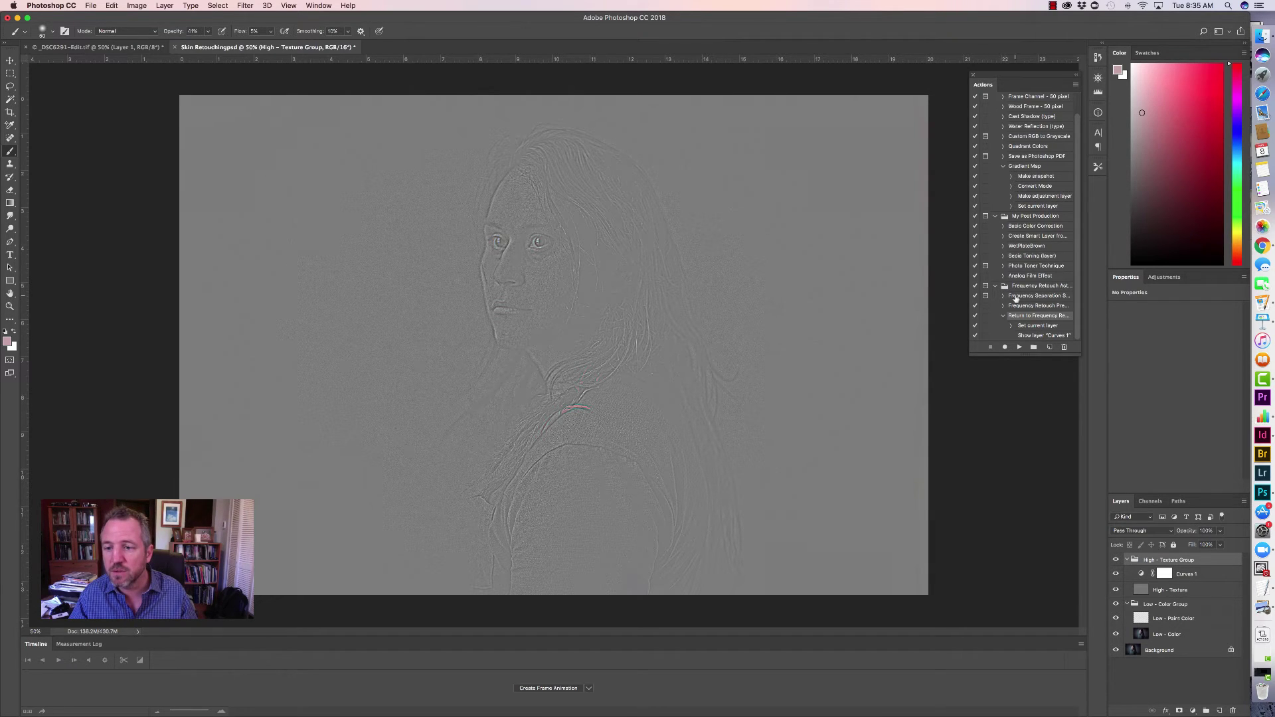
Collapse Return to Frequency Retouch and expand the Frequency Separation Setup action's steps
click(1003, 317)
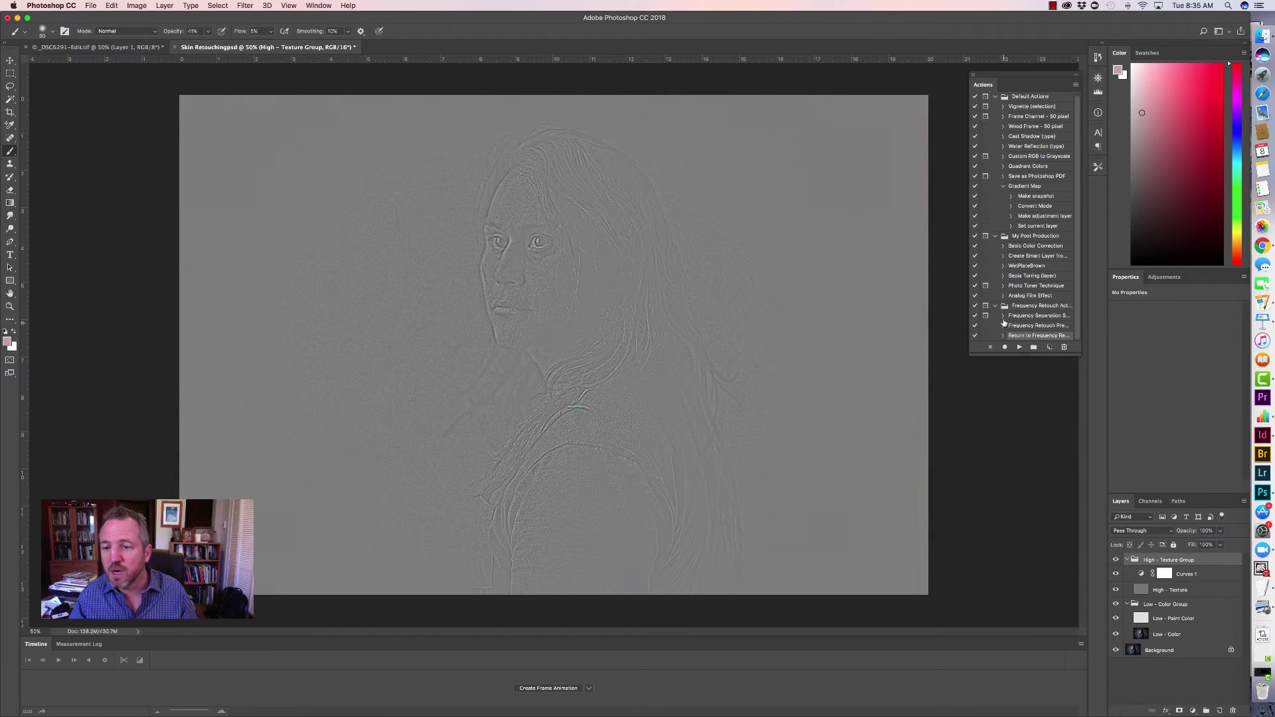
click(1004, 318)
scroll(1036, 317, down, 10)
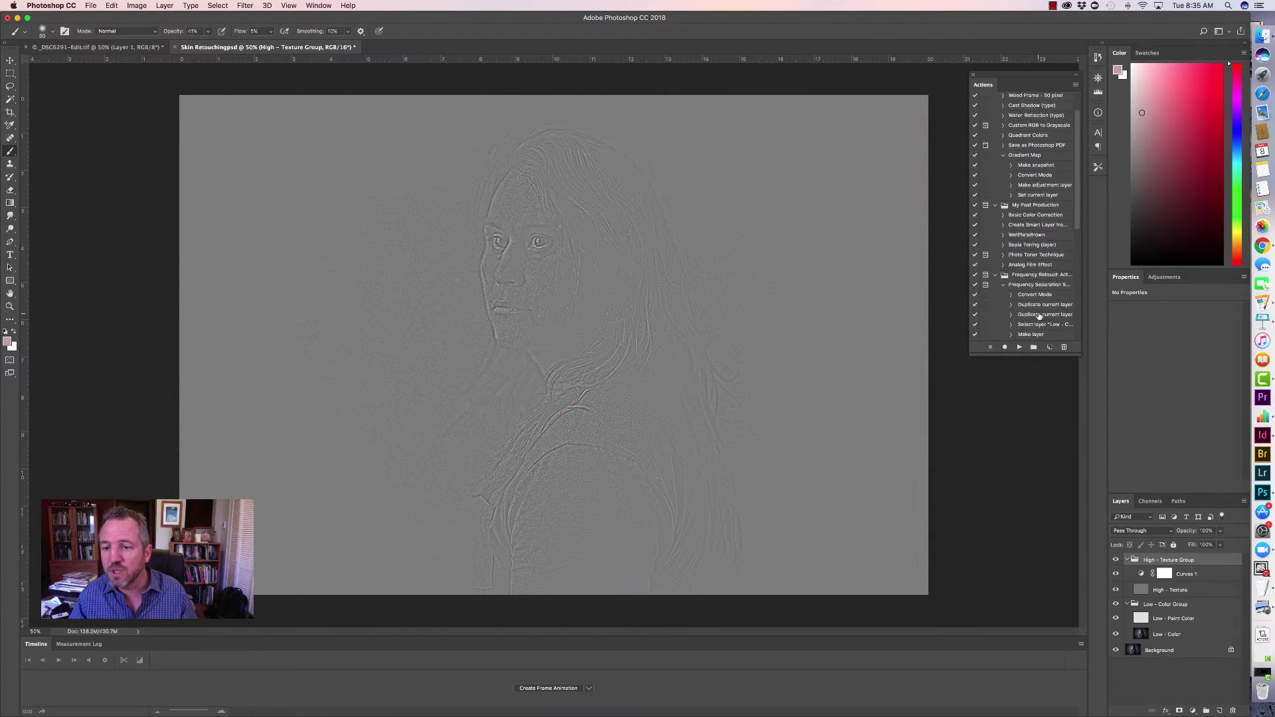
scroll(1040, 316, up, 5)
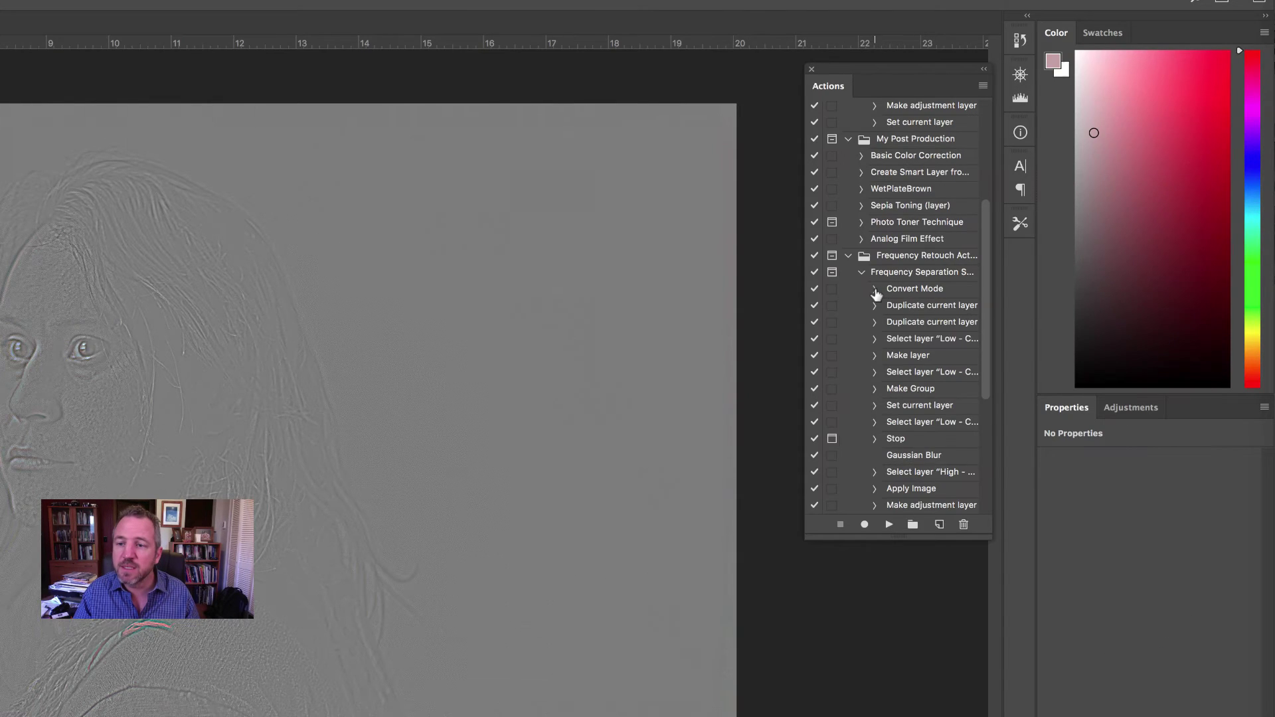
Inspect the Convert Mode step's settings, then select the Select clone stamp step
click(1011, 206)
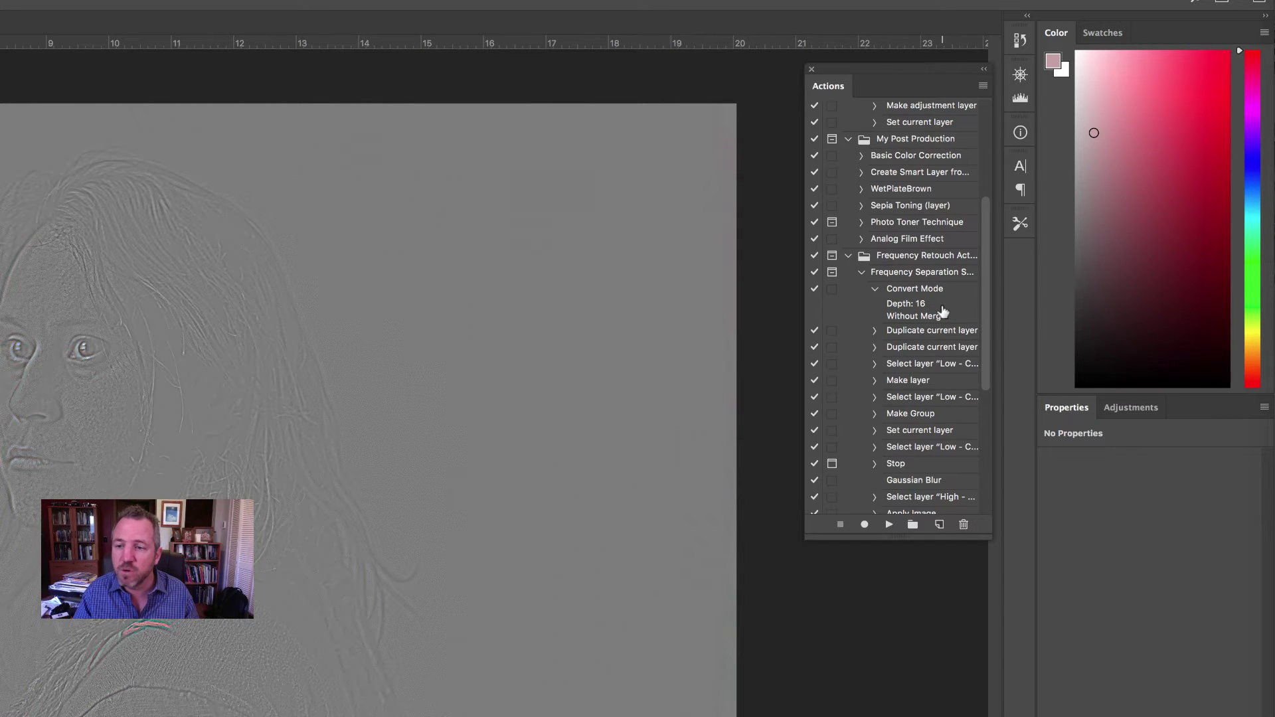
click(876, 289)
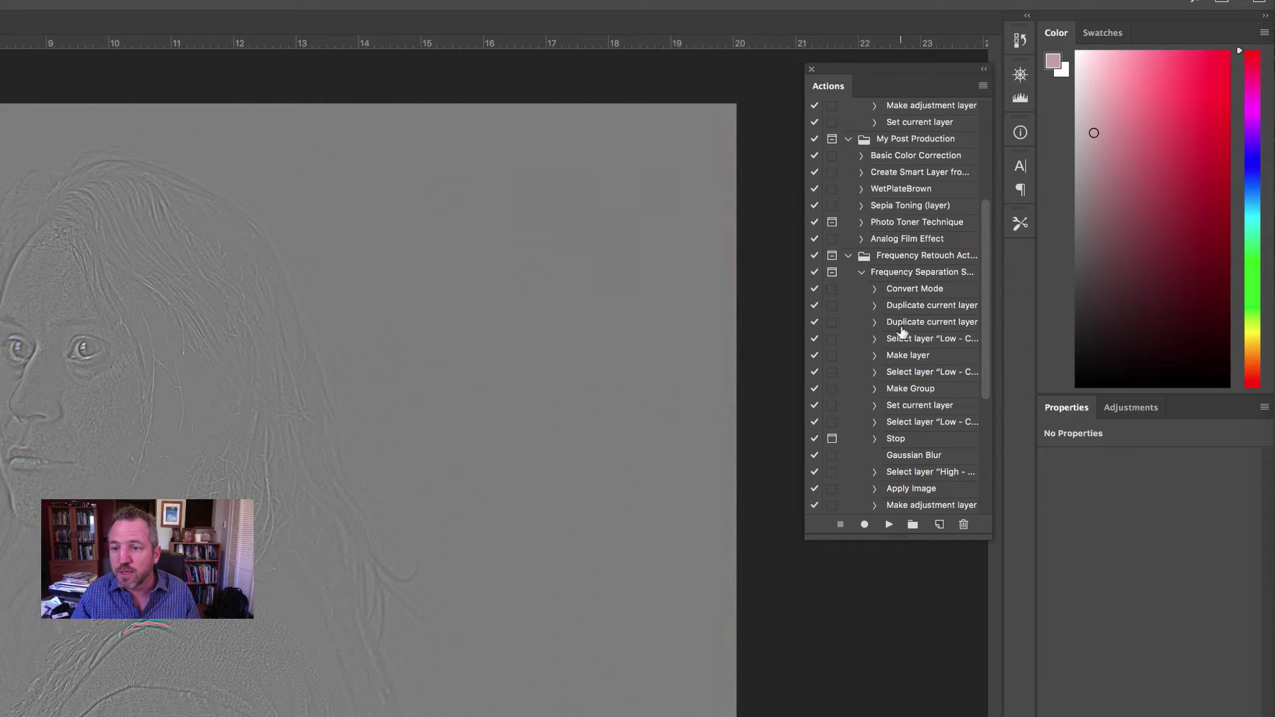
scroll(902, 328, down, 5)
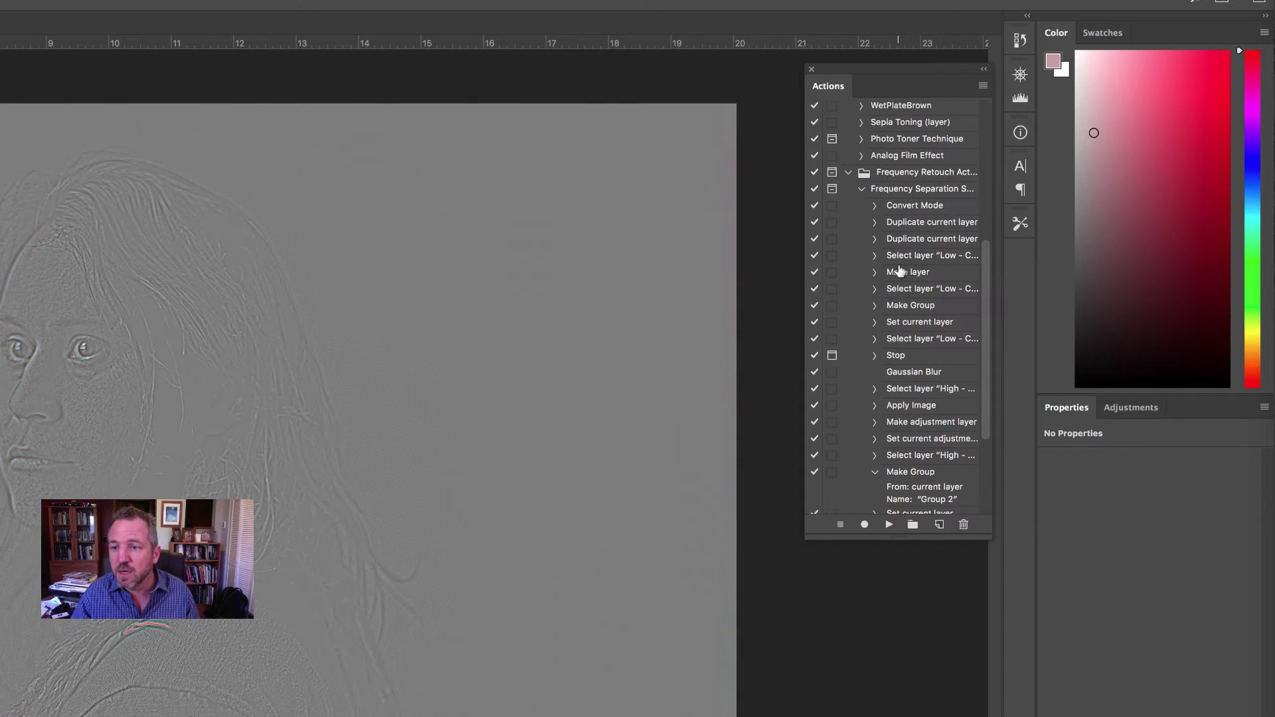
scroll(917, 323, down, 5)
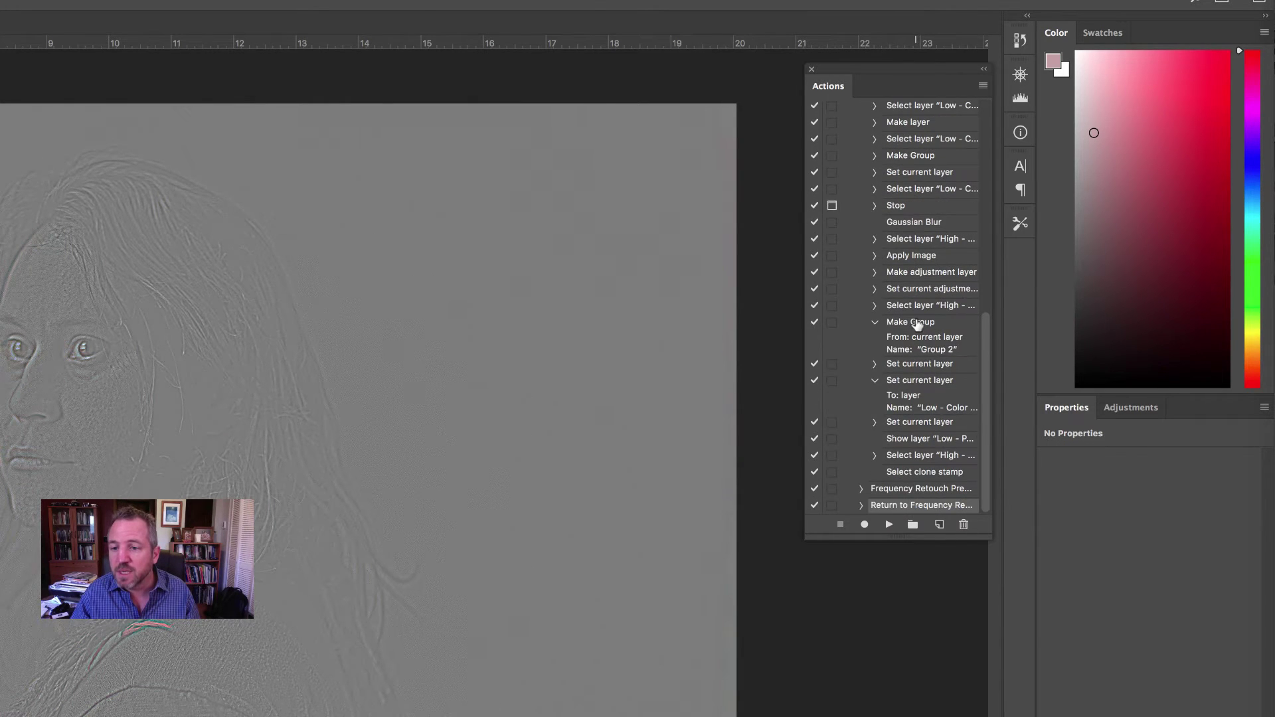
click(904, 473)
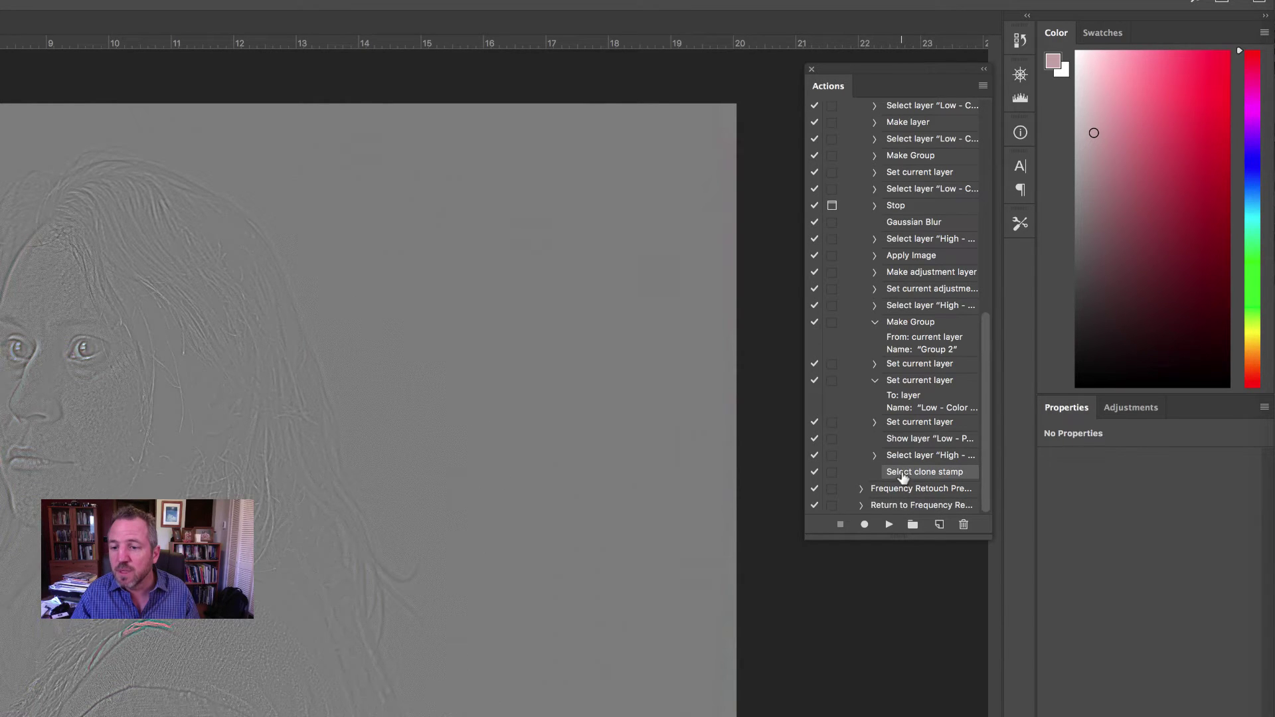
Begin recording and group the collapsed High - Texture and Low - Color groups with Cmd+G
click(865, 526)
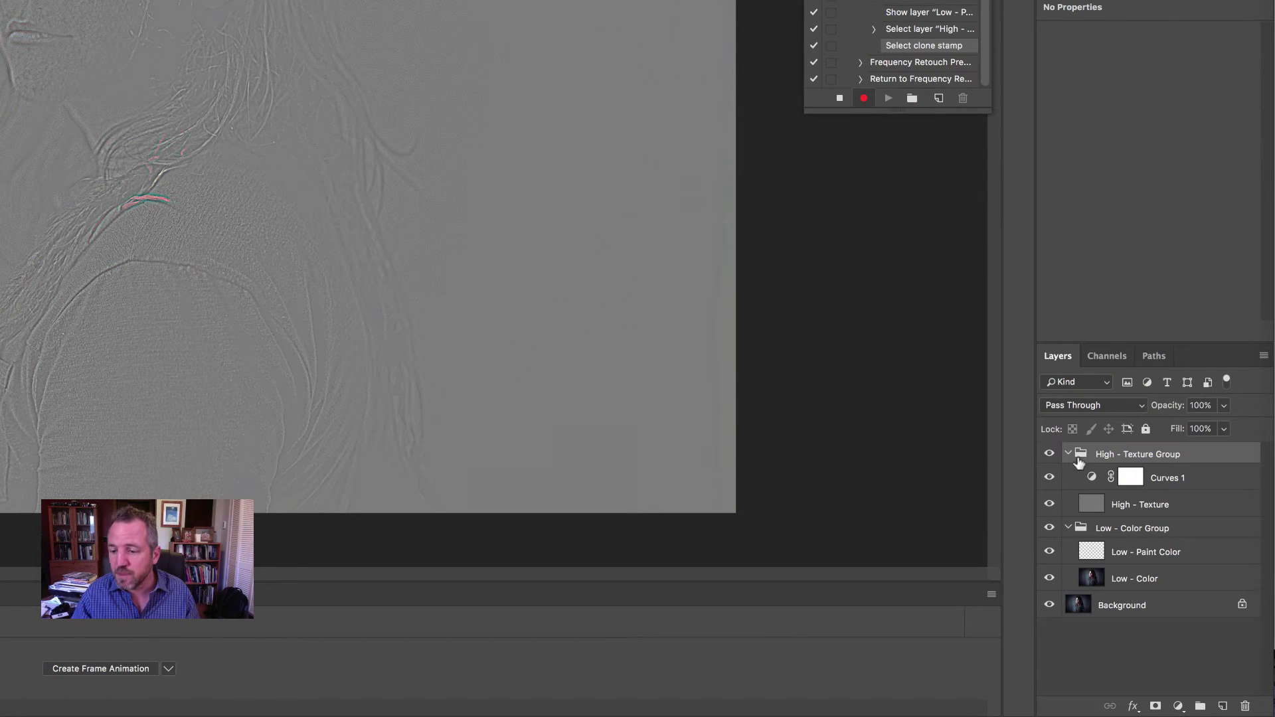
click(1070, 455)
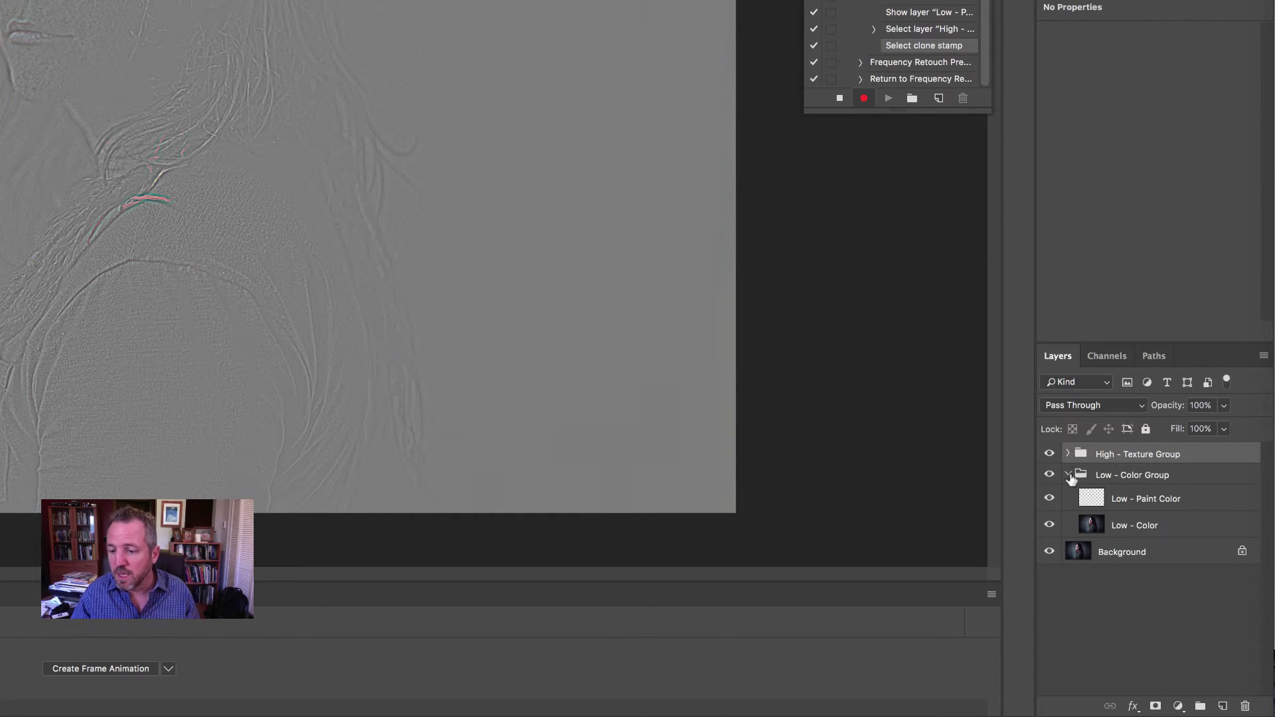
click(1069, 475)
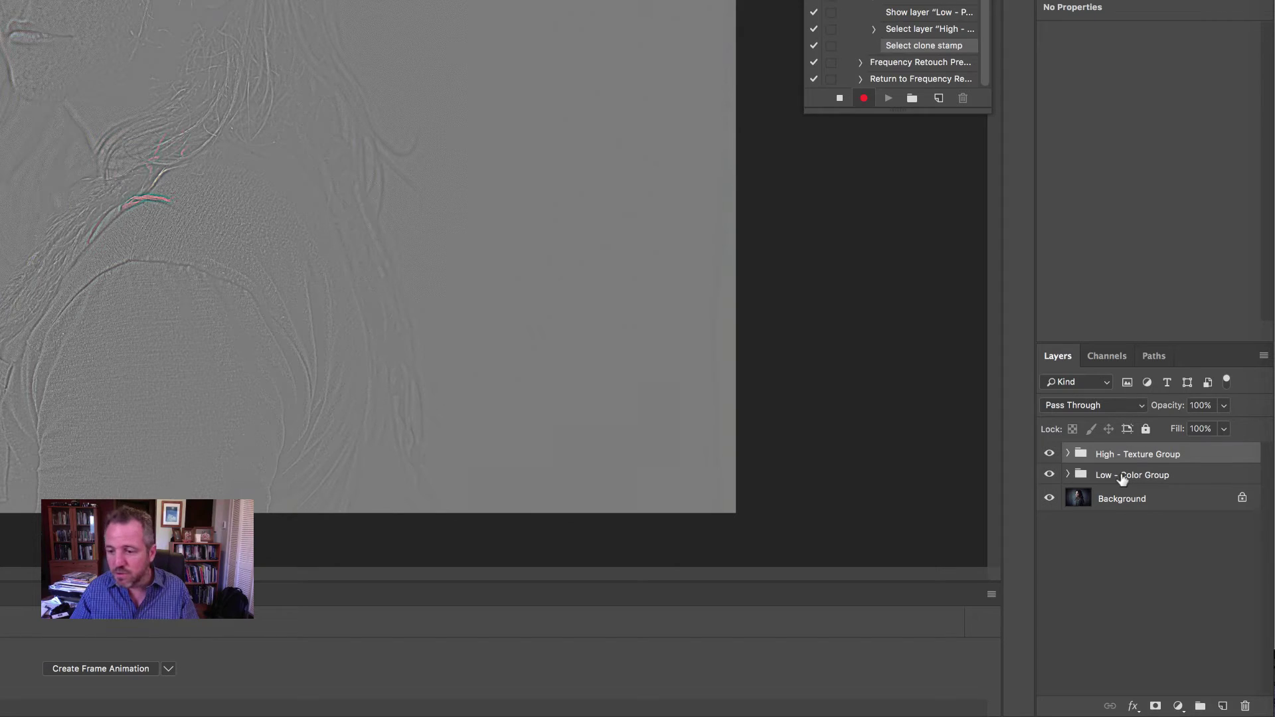
shift+click(1122, 477)
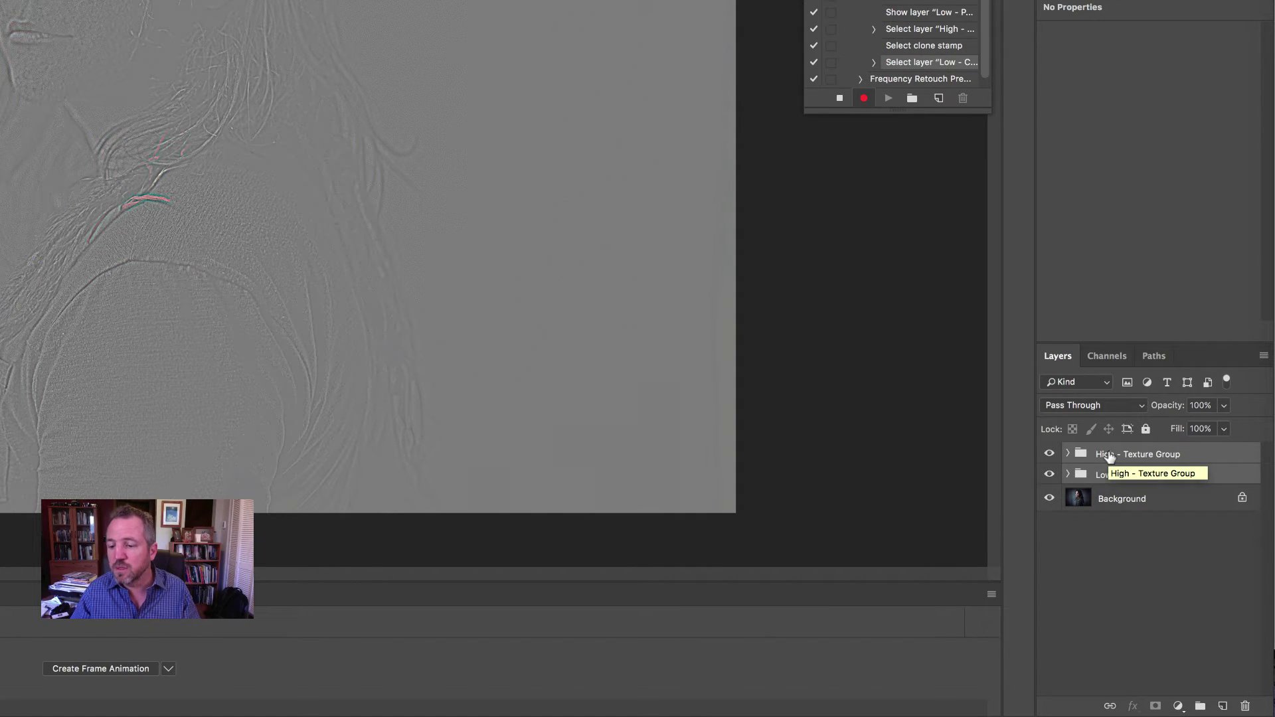
key(super+g)
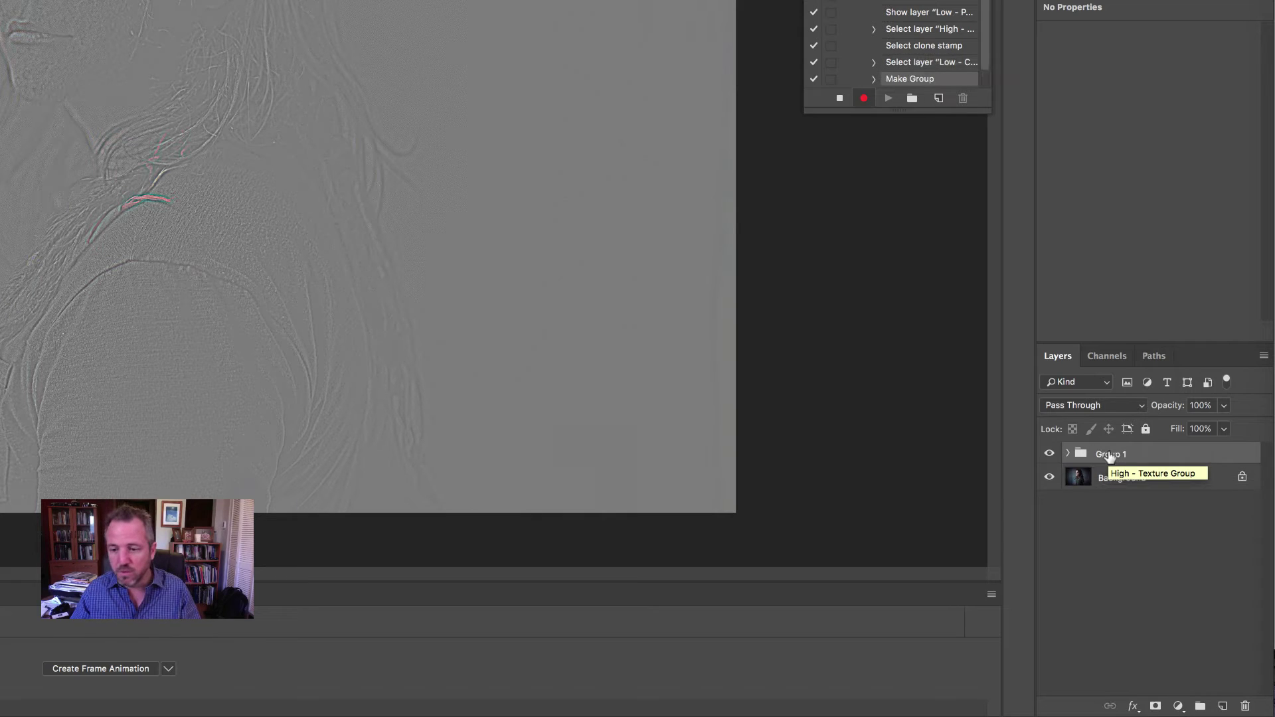
Rename the new group 'Frequency Retouch Toggle', expand all three groups, and stop recording
double_click(1109, 454)
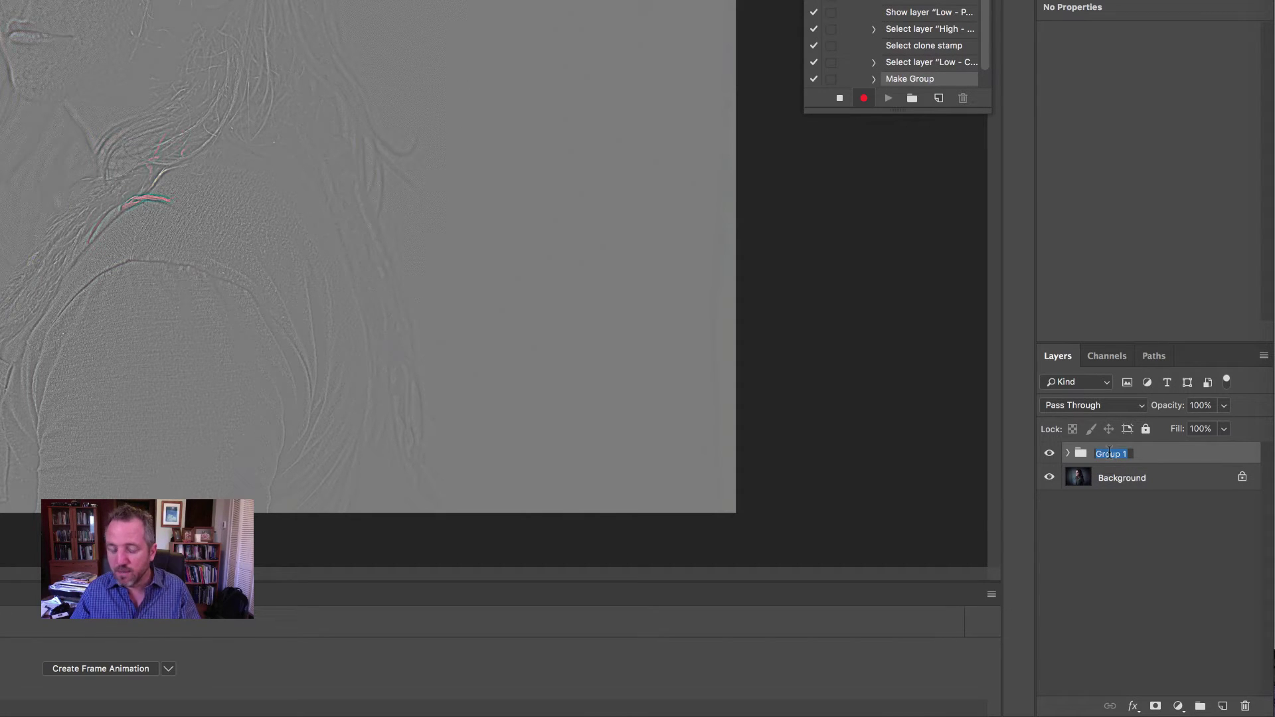
text(Fre)
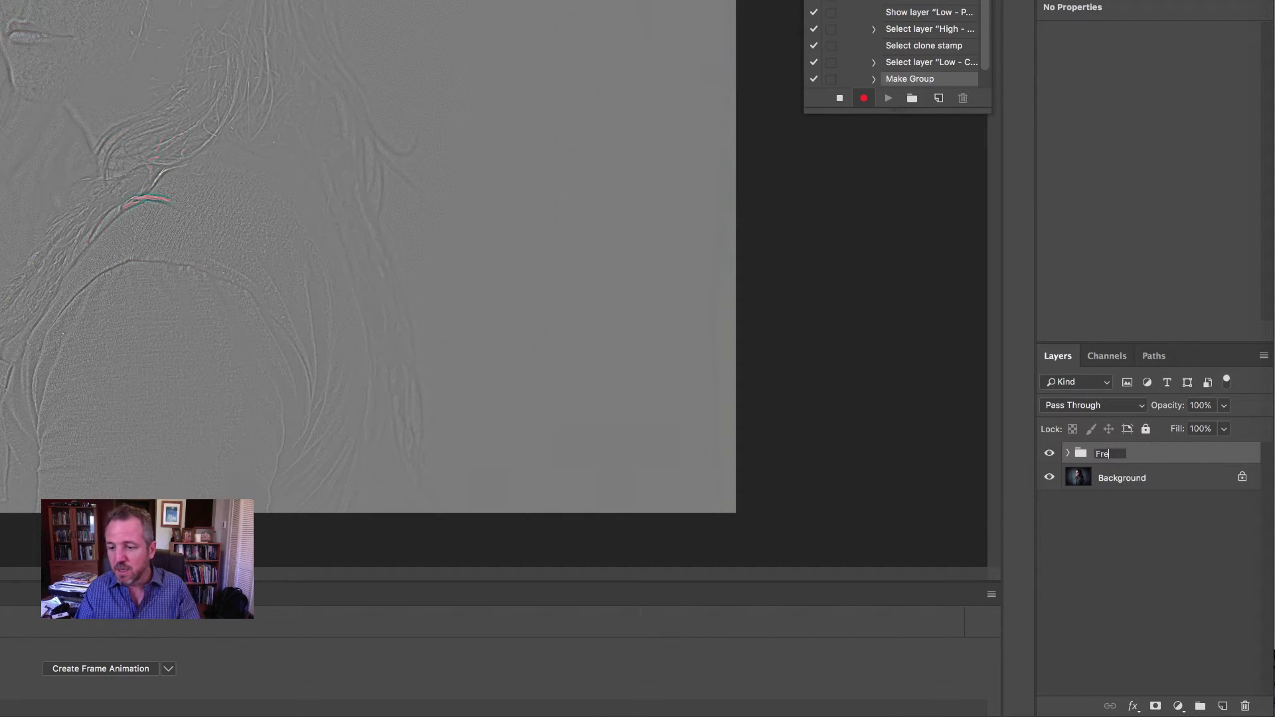
text(quency Retouc)
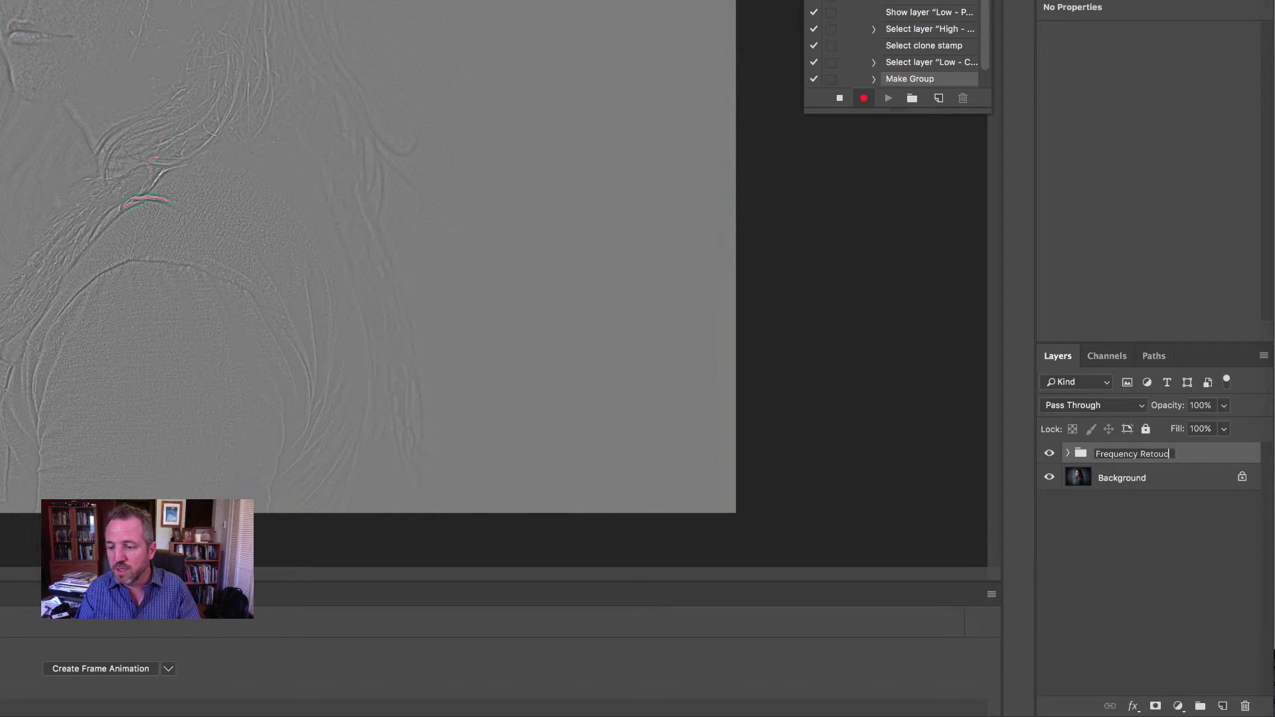
text(h)
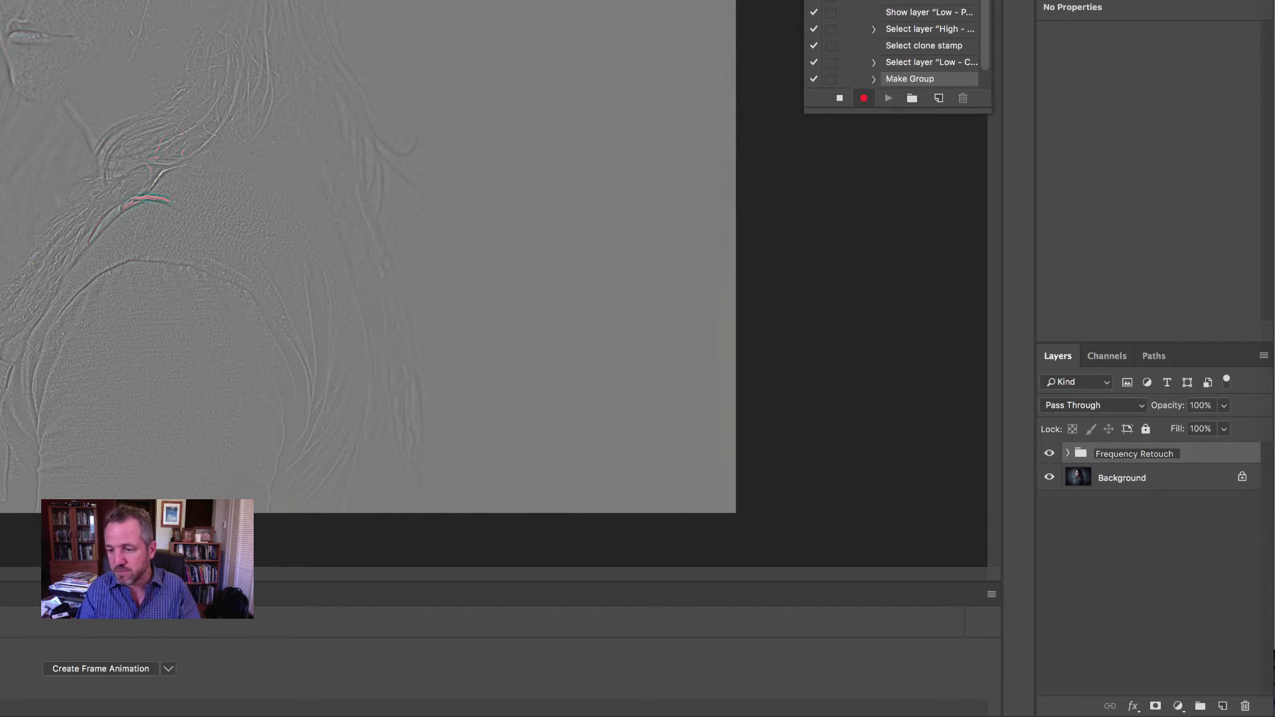
text( Toggle)
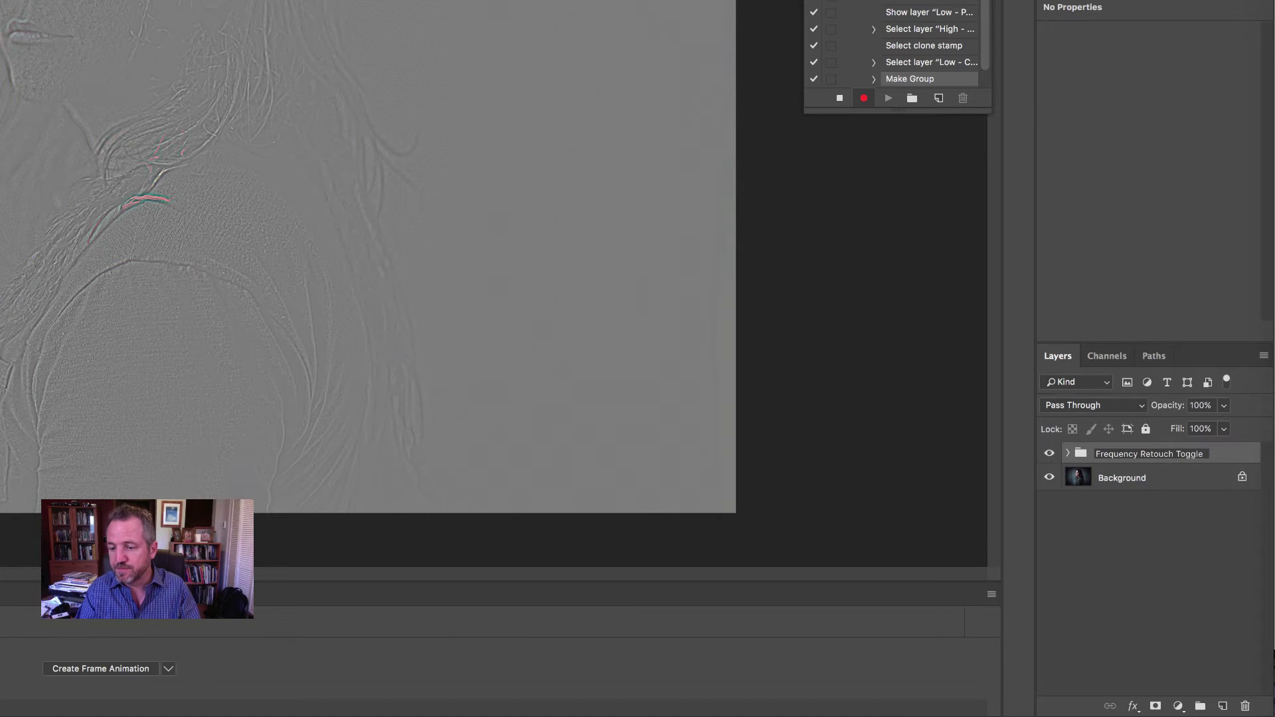
key(Return)
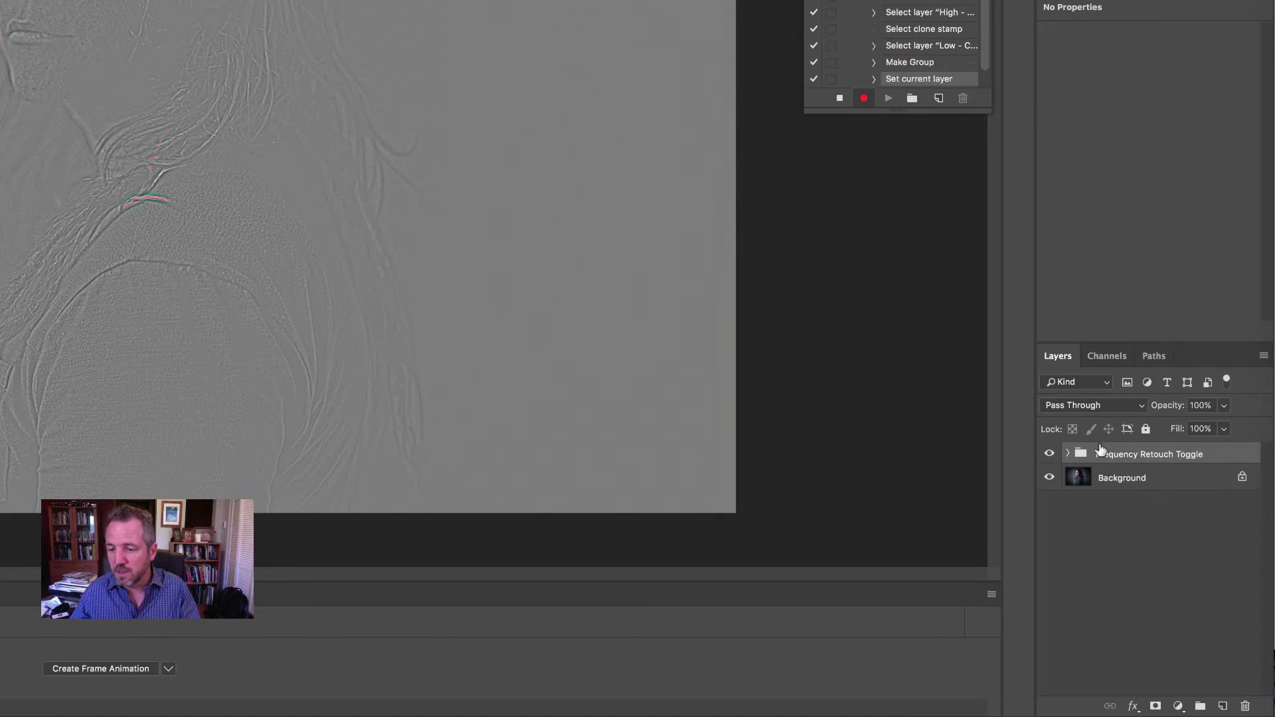
click(1069, 454)
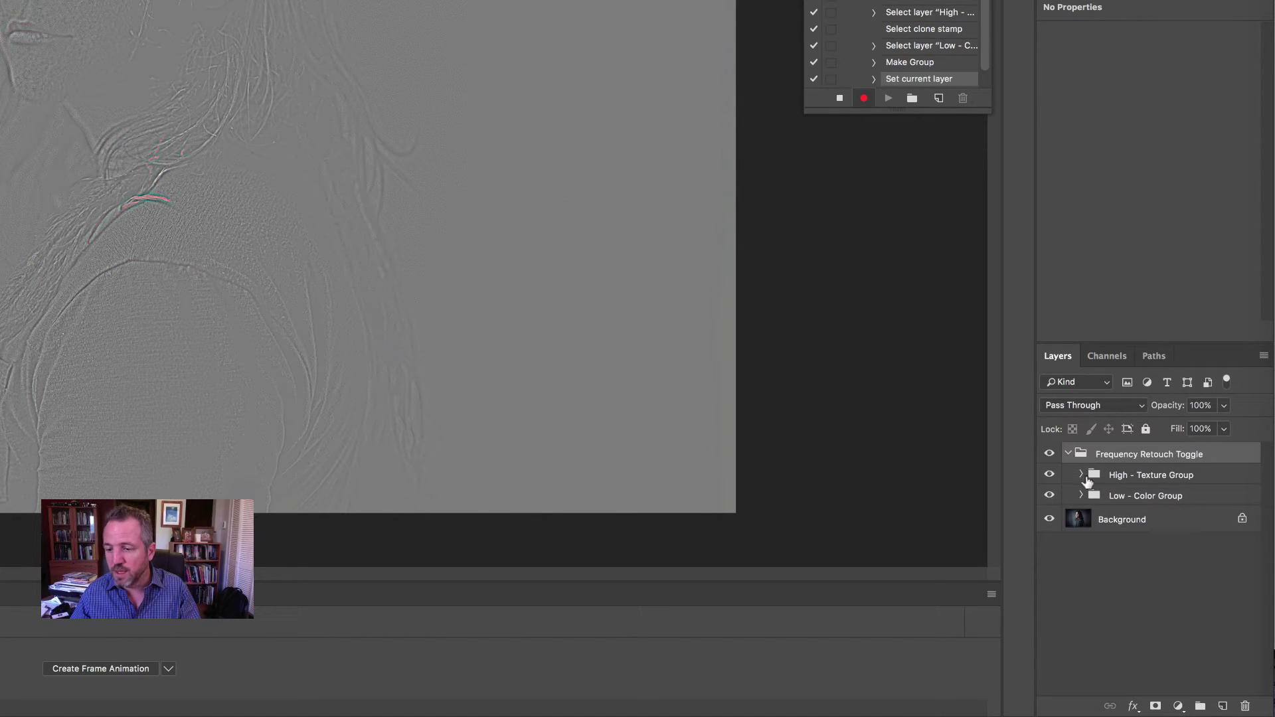
click(1082, 475)
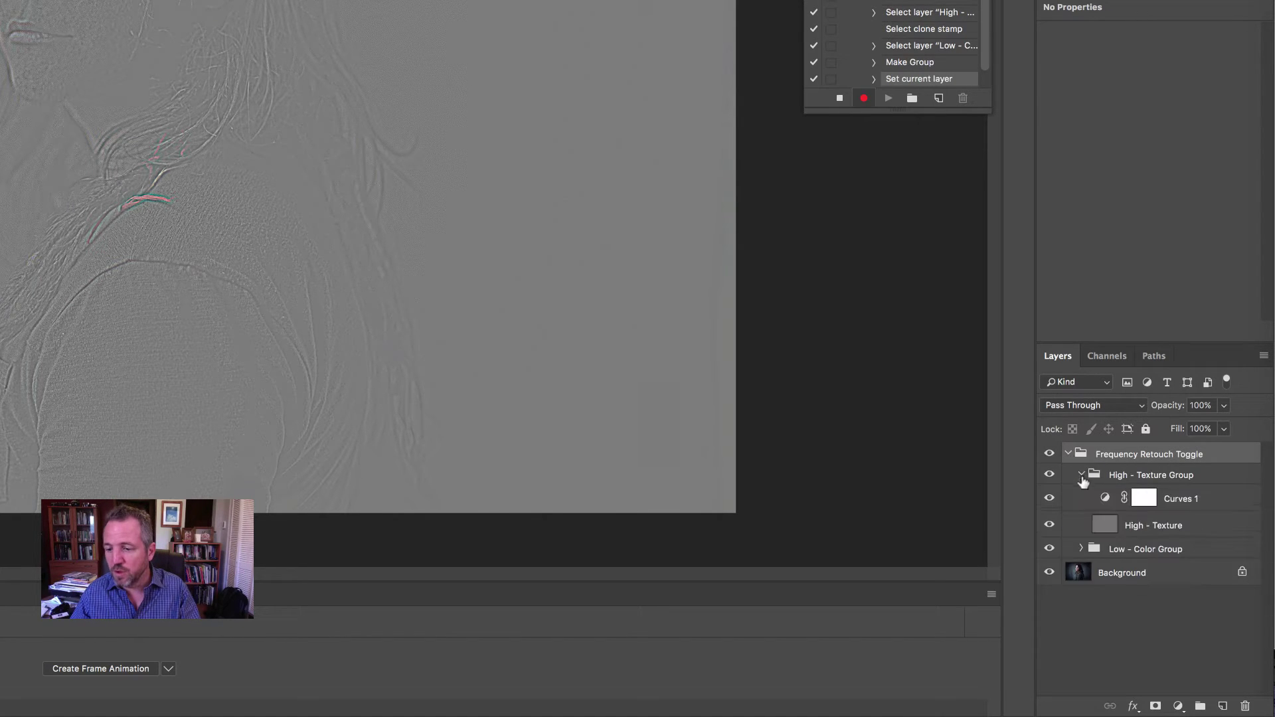
click(1081, 549)
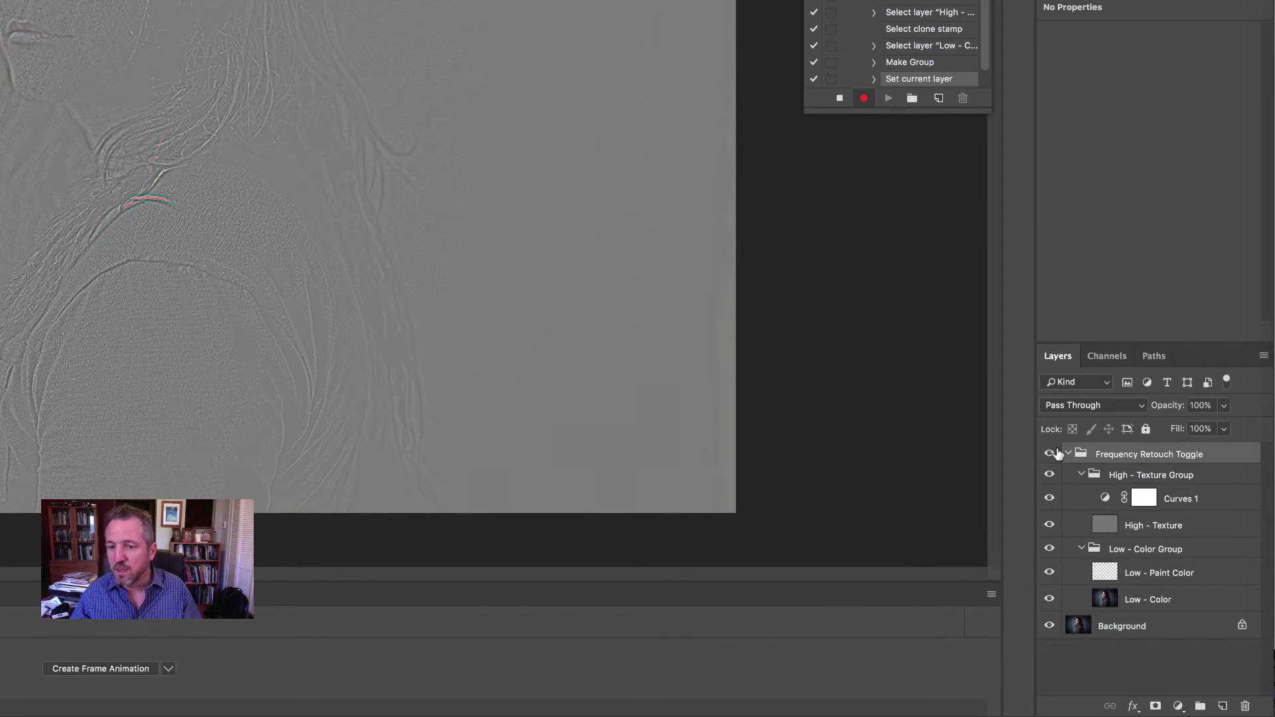
click(840, 100)
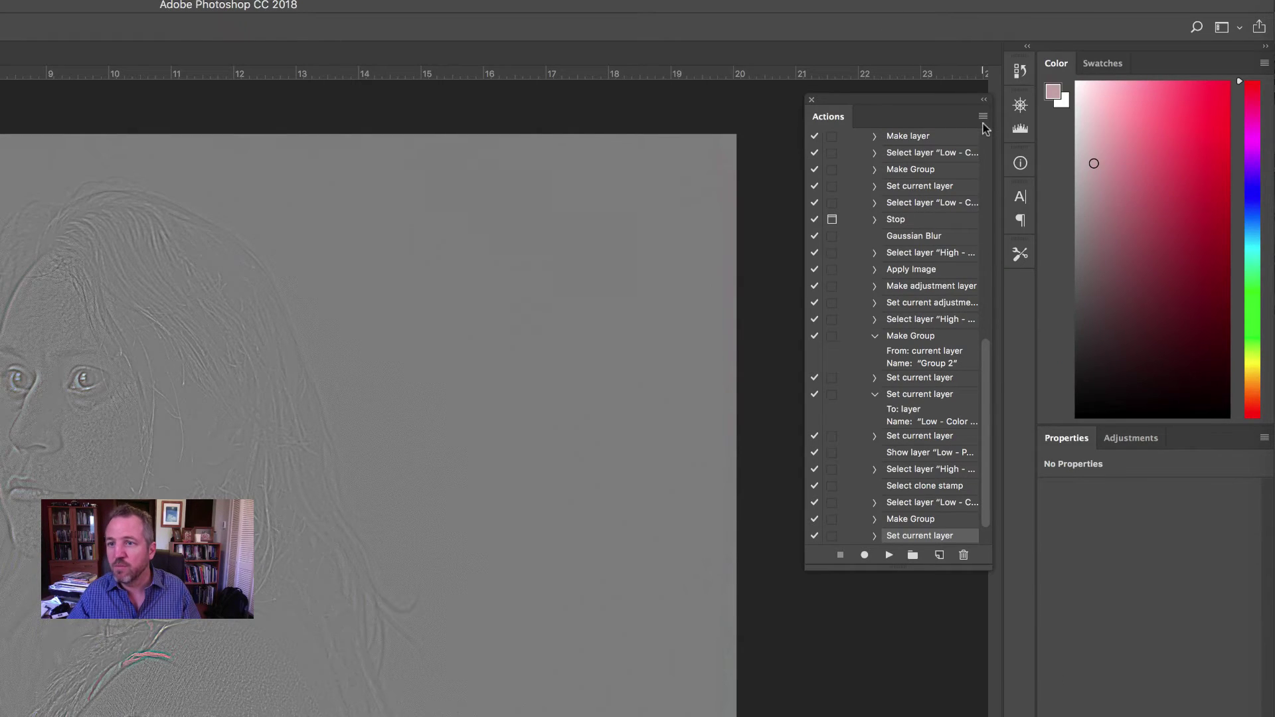
Switch the Actions panel to Button Mode and run an action to restore the colour portrait
click(982, 116)
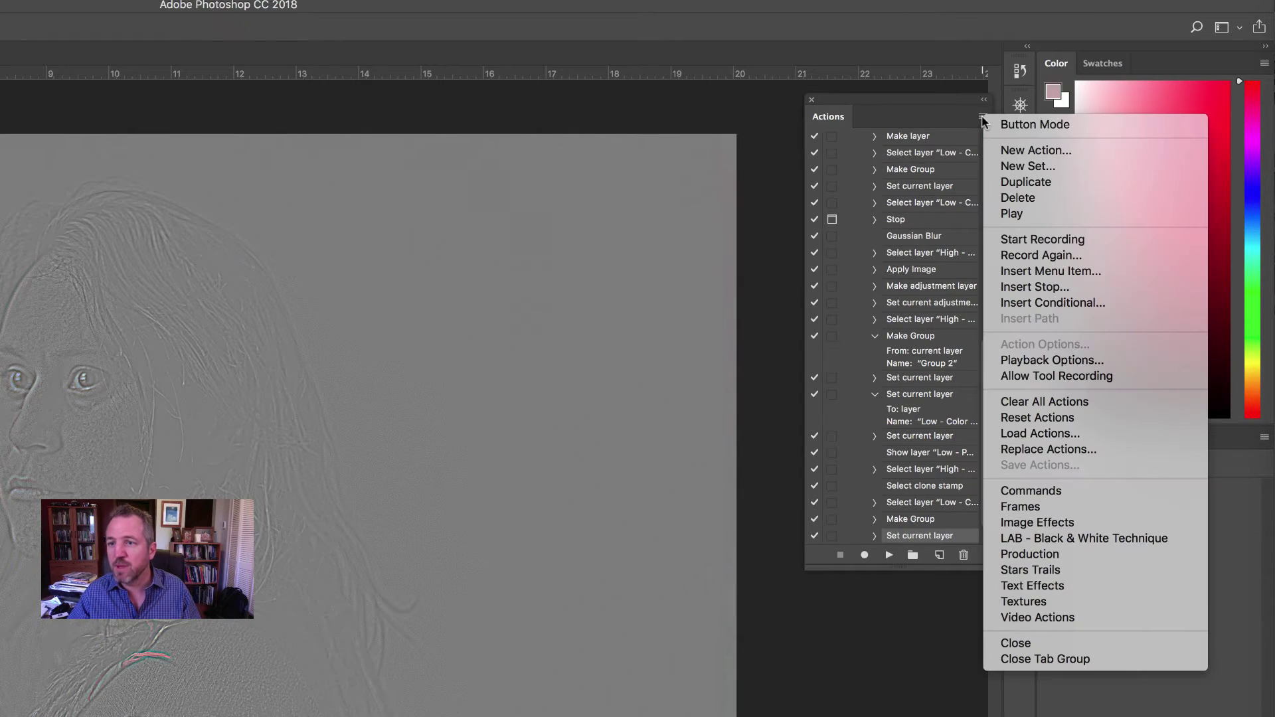
click(1033, 126)
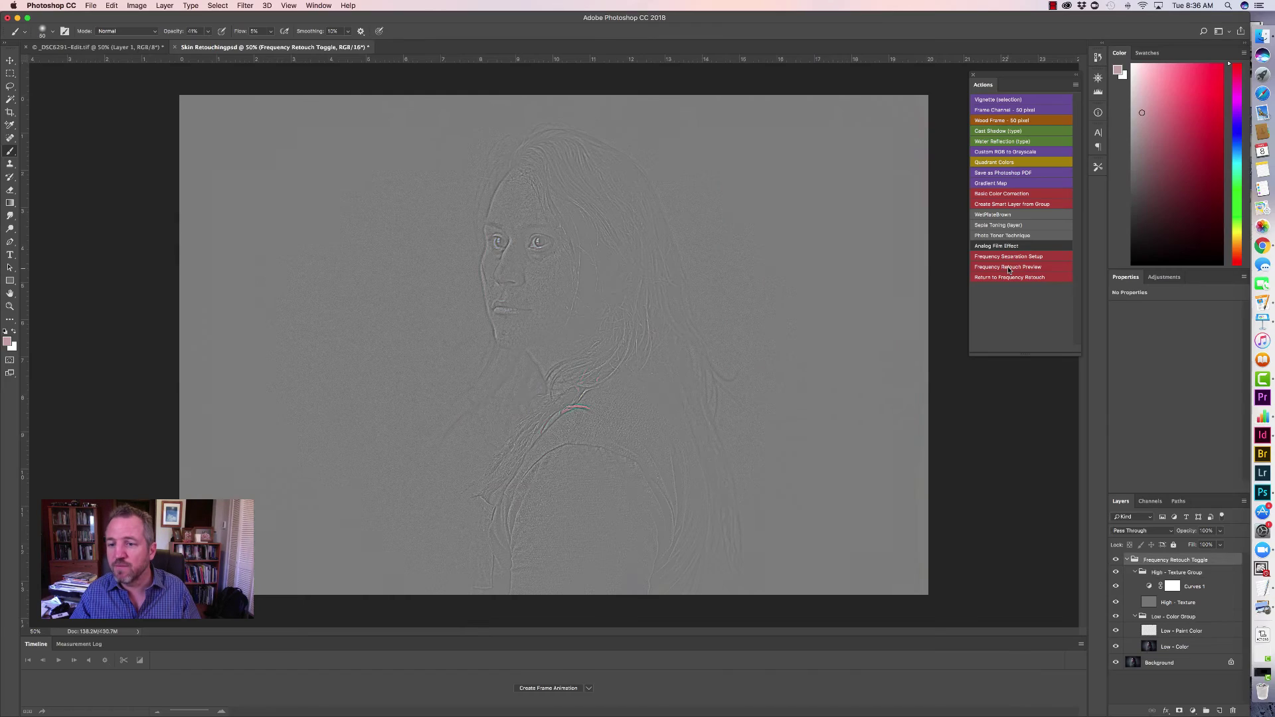
click(870, 421)
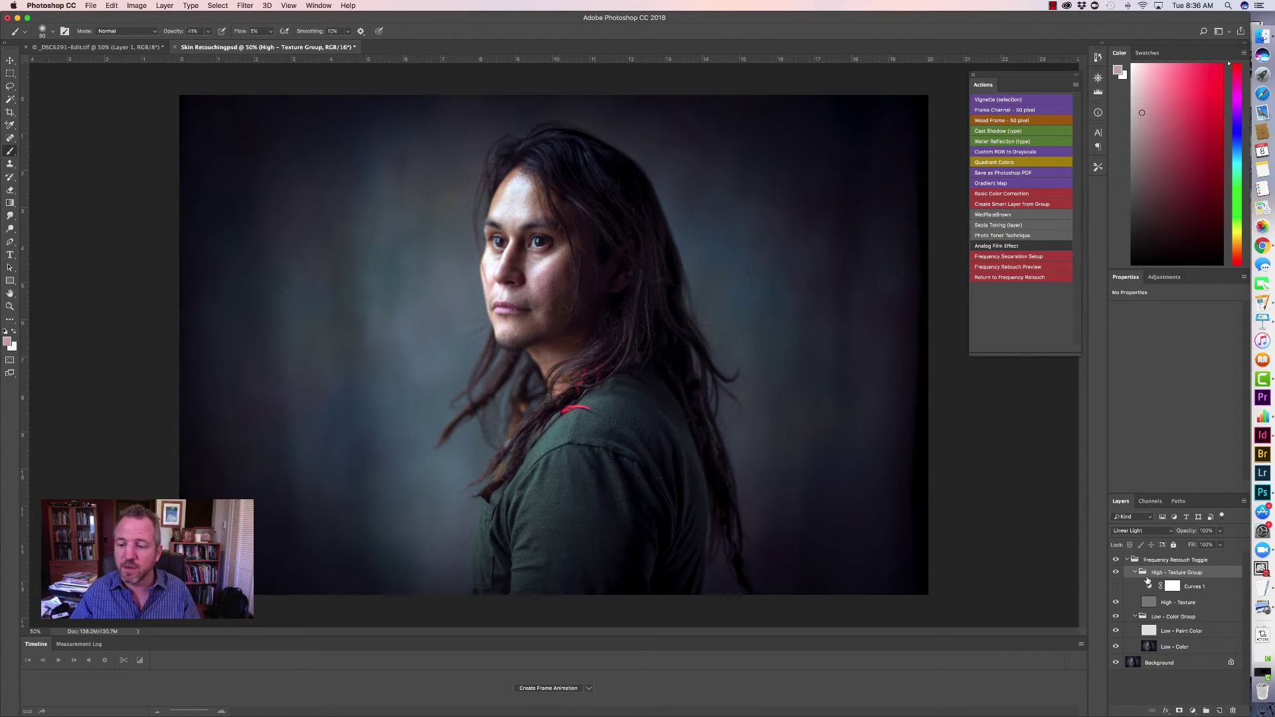
Zoom the face to 100%, compare skin with the retouch layers, and select Low - Paint Color
key(super+plus)
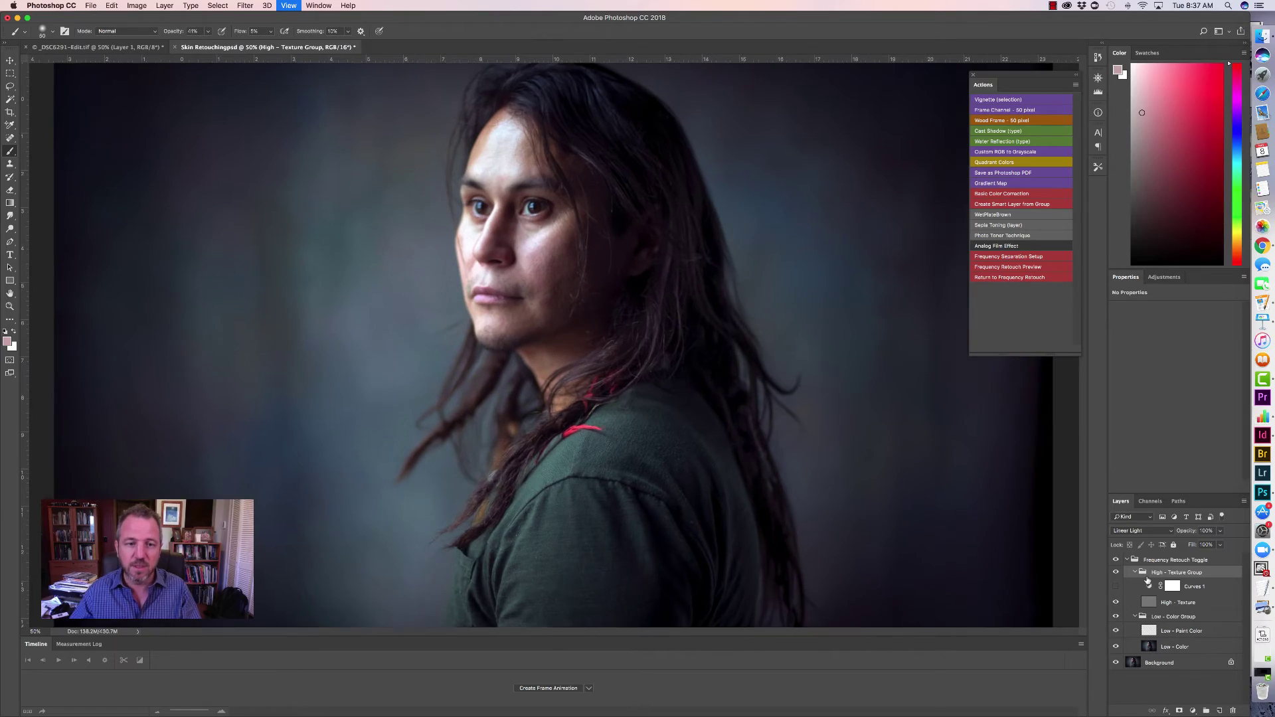
key(super+plus)
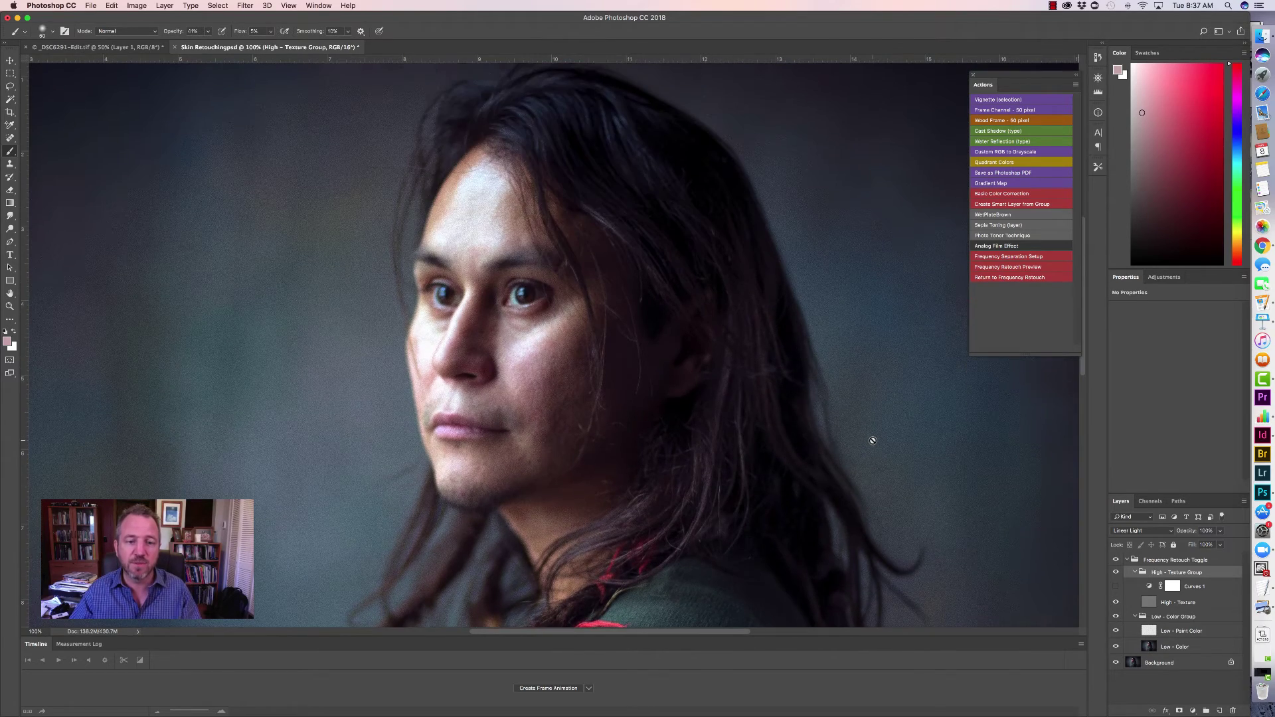
scroll(873, 440, down, 3)
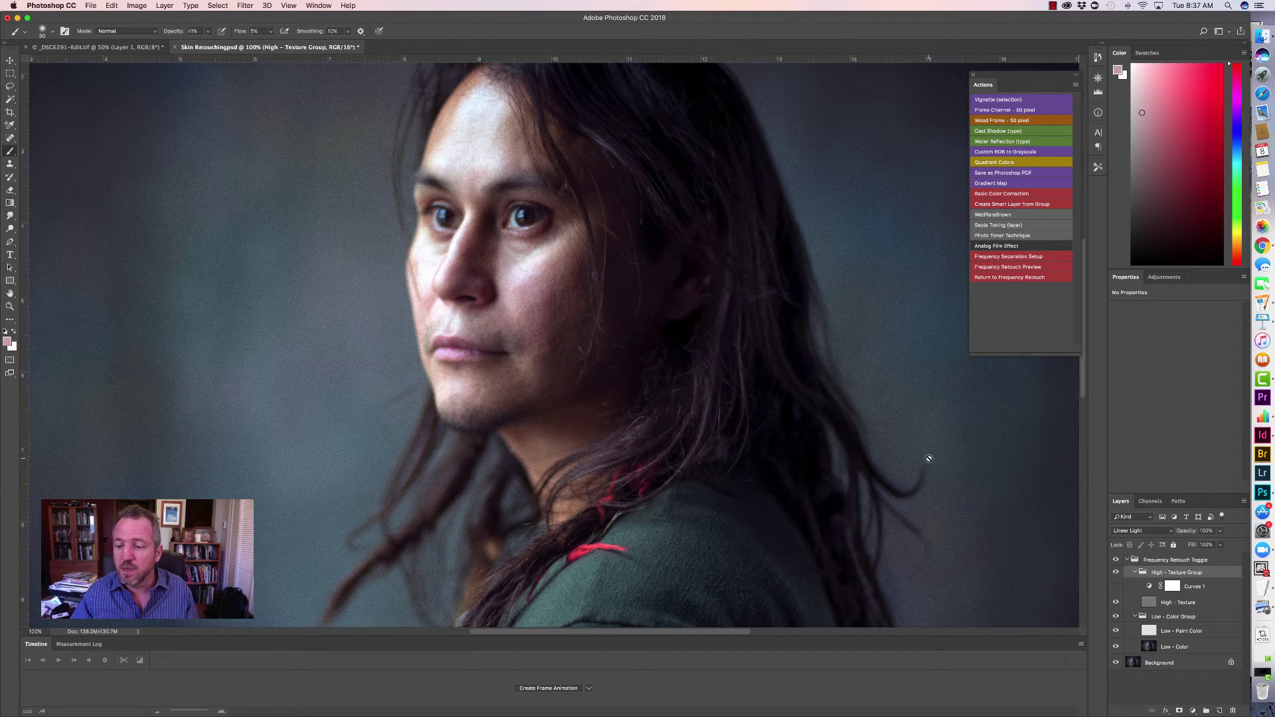
click(1117, 560)
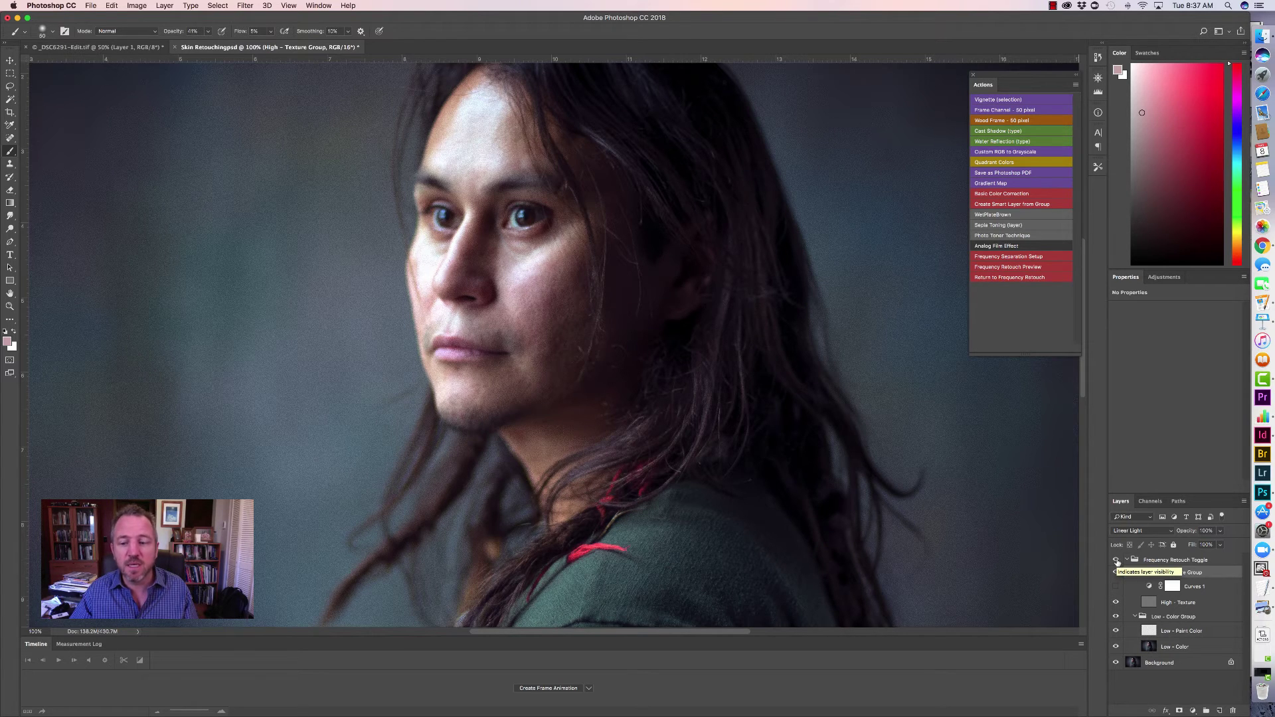
click(1164, 631)
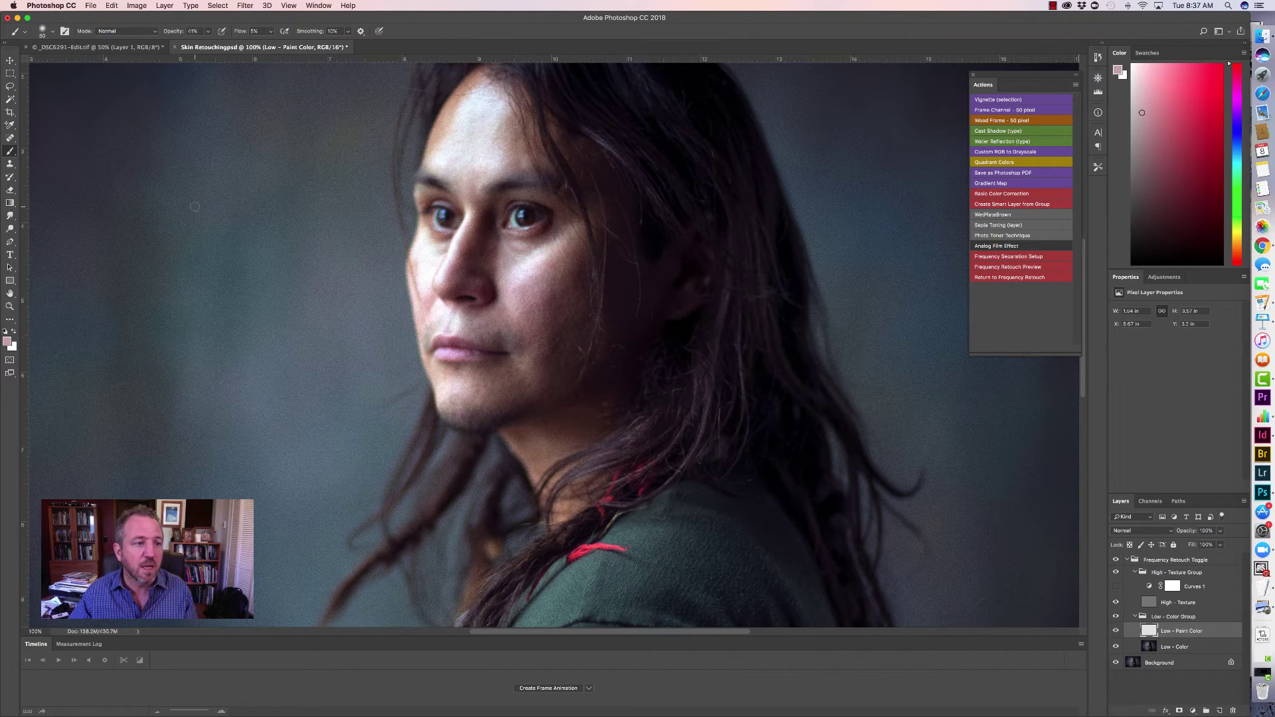
Set the Dodge Tool to 5% exposure with a 250 brush, then return to the Brush Tool
click(10, 229)
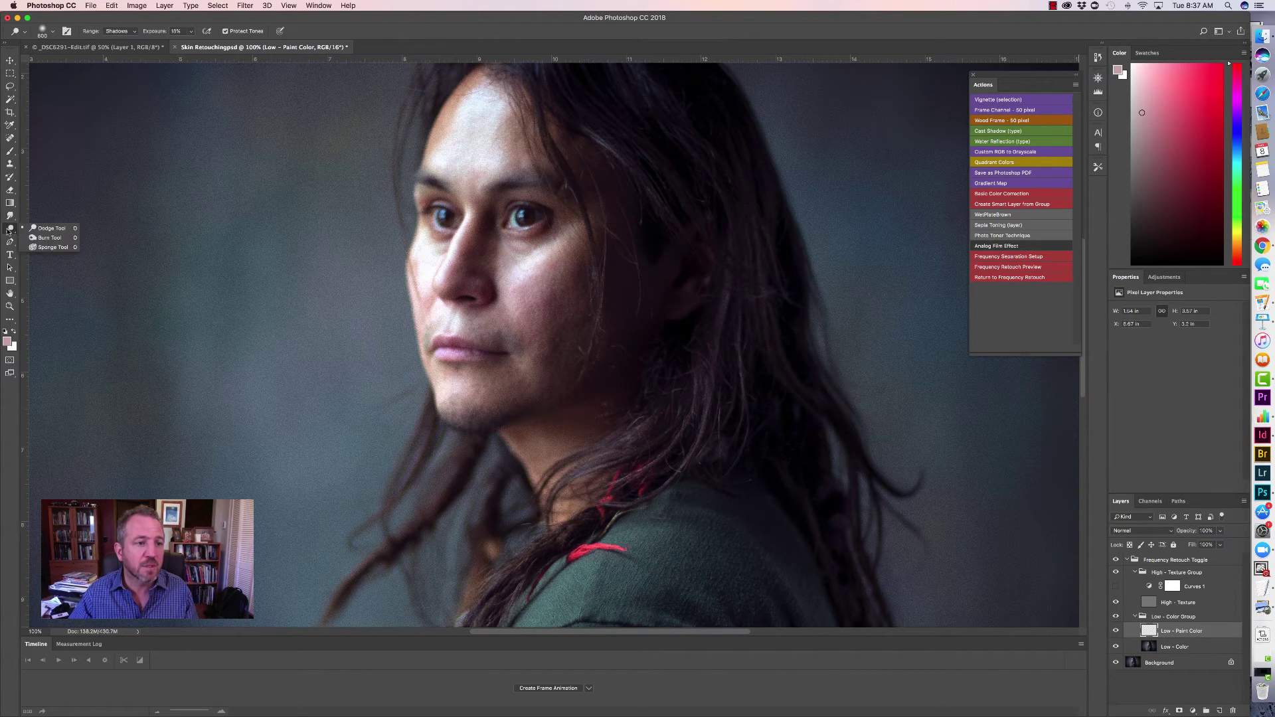
click(50, 228)
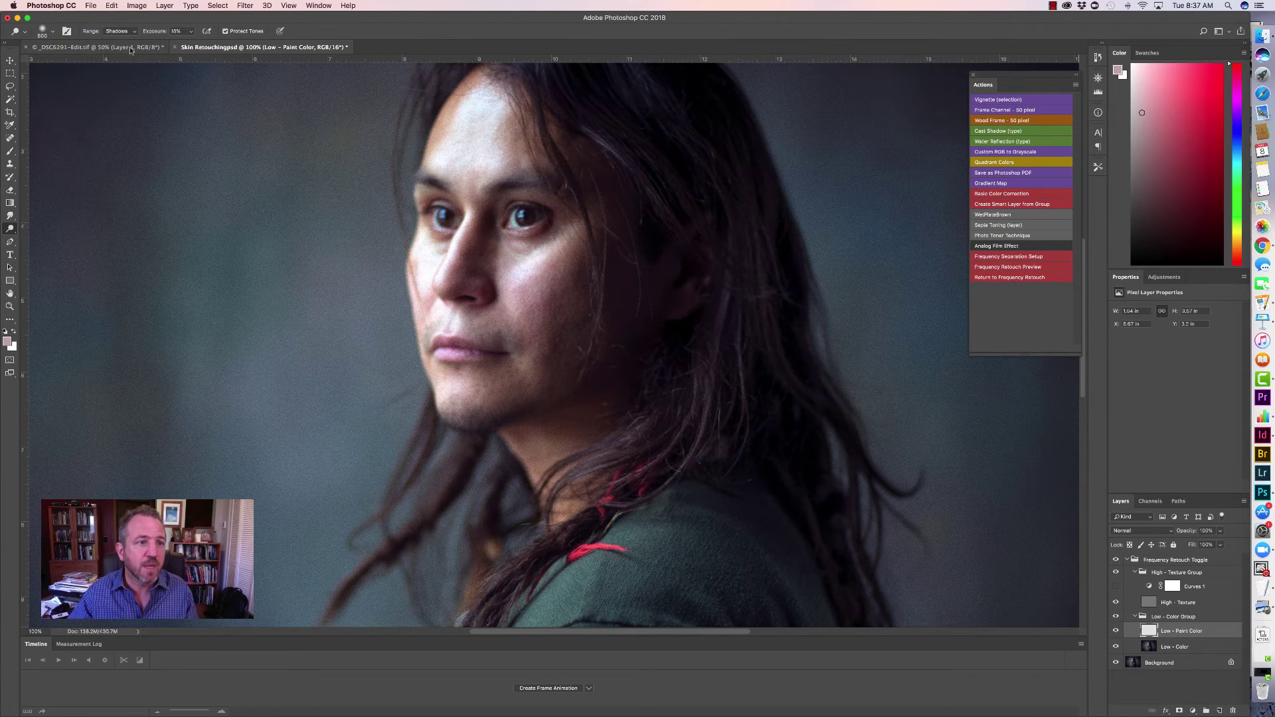
click(189, 31)
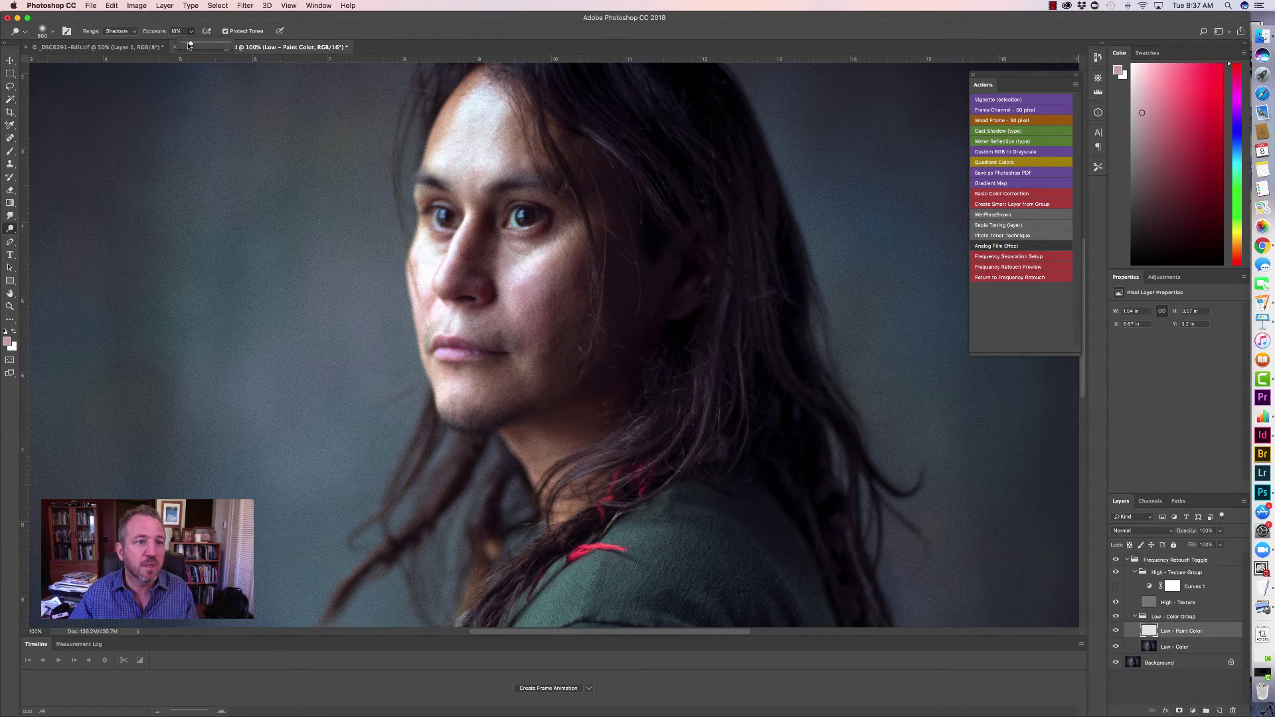
drag(189, 44, 186, 44)
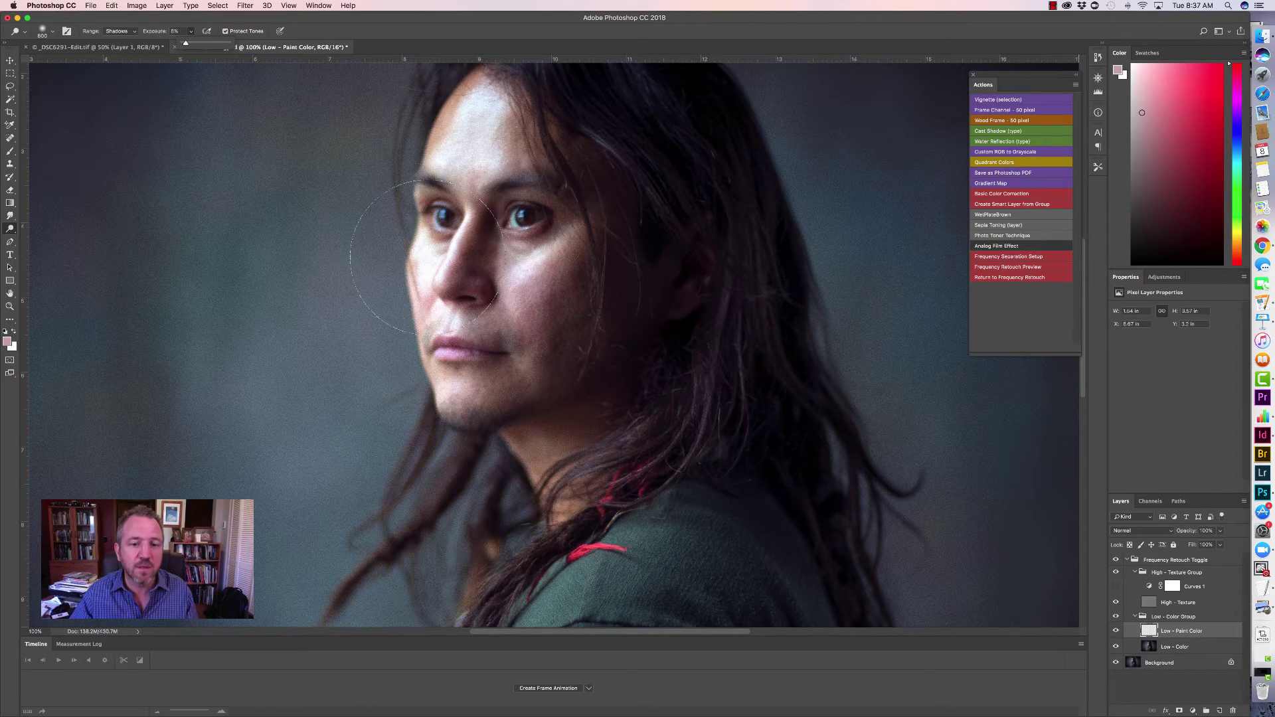
key(bracketleft)
key(bracketleft)
key(bracketleft)
key(bracketleft)
key(bracketleft)
key(bracketleft)
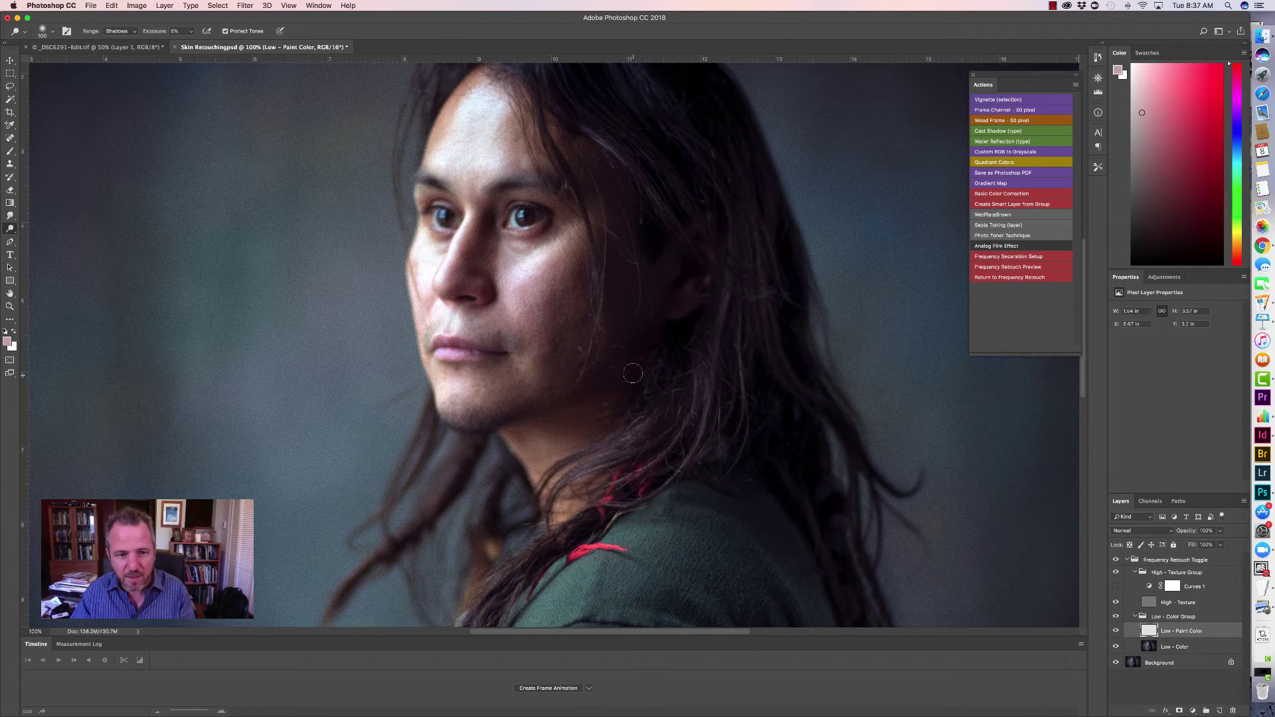
key(b)
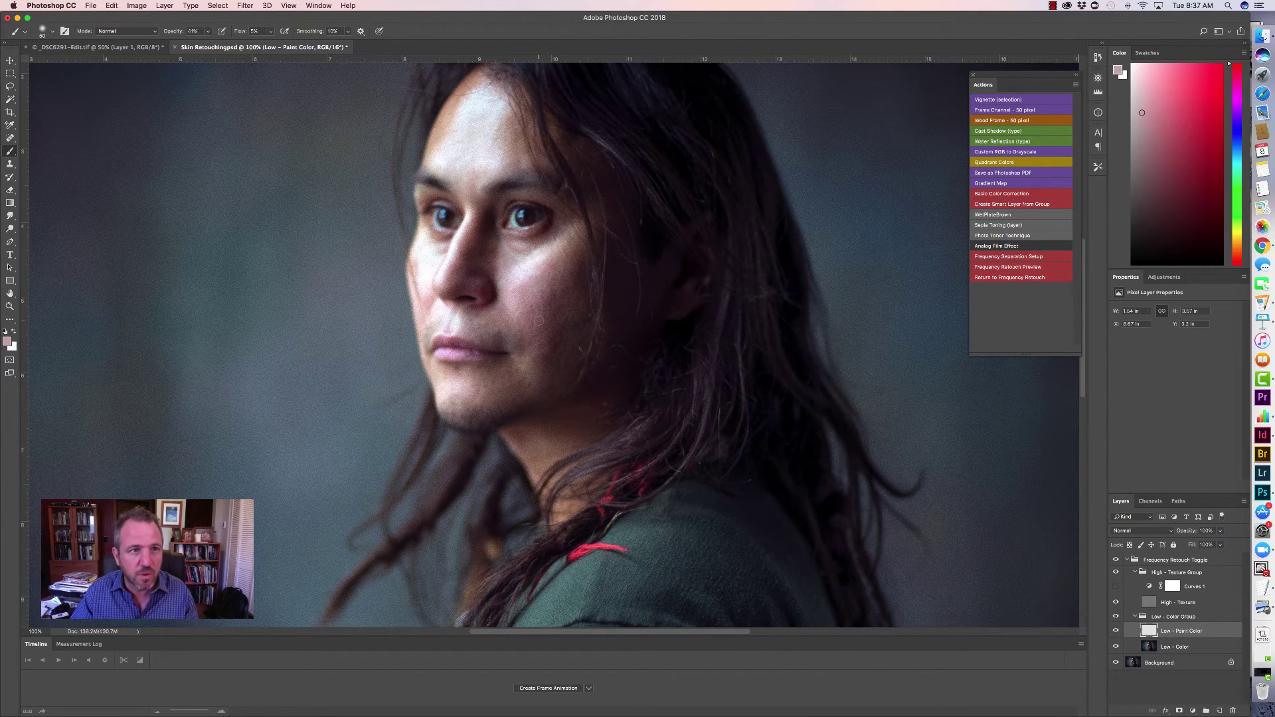
Raise brush opacity to 100% and sample a skin tone from the cheek as paint colour
click(207, 31)
drag(206, 45, 292, 55)
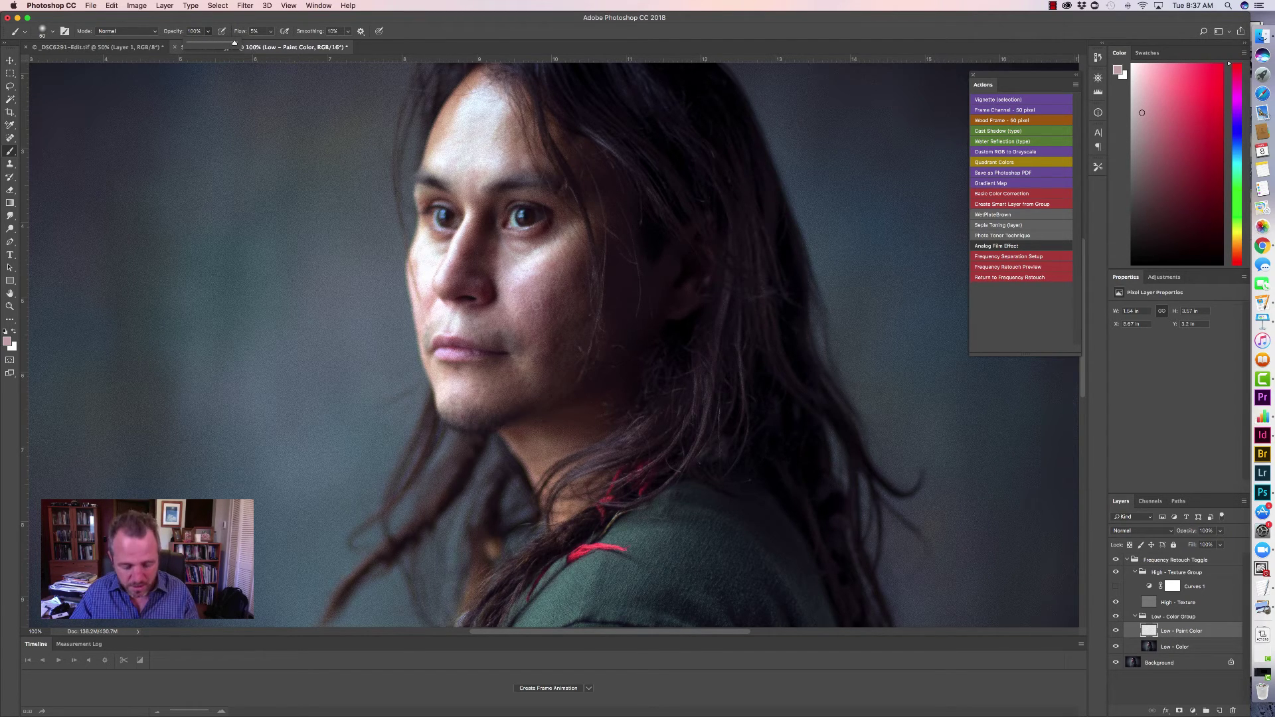
alt+click(465, 285)
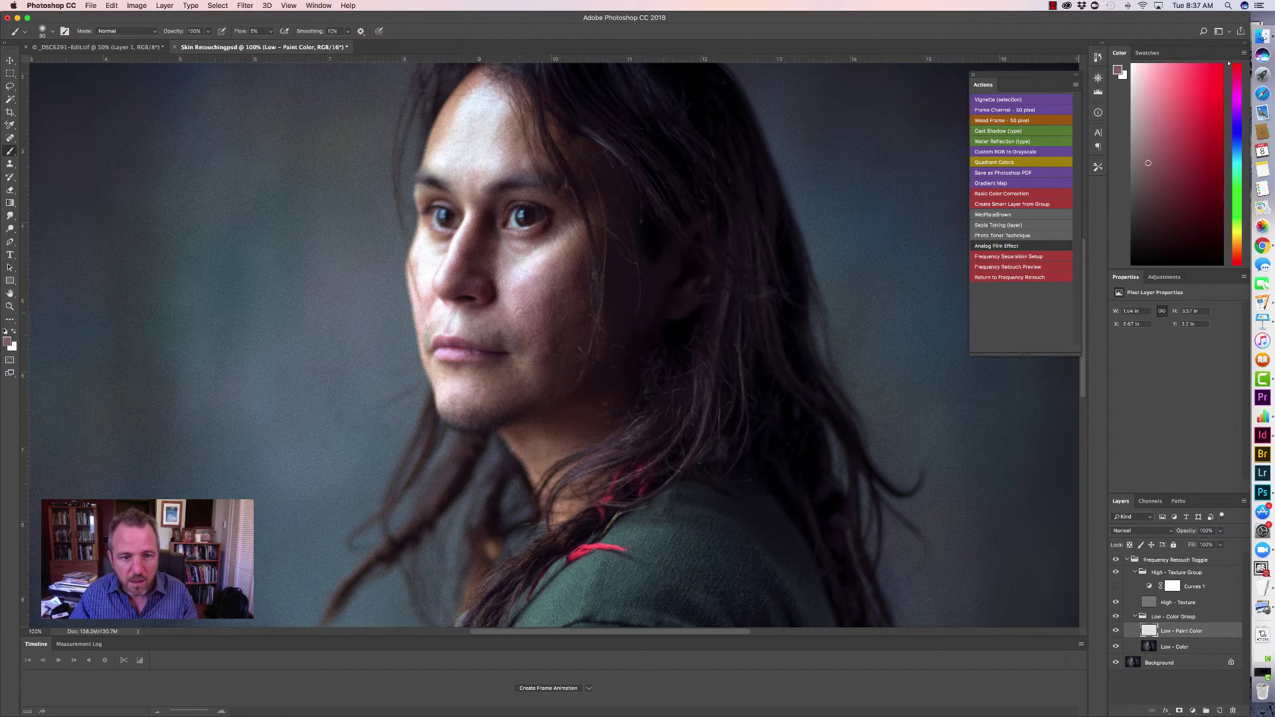
alt+click(517, 312)
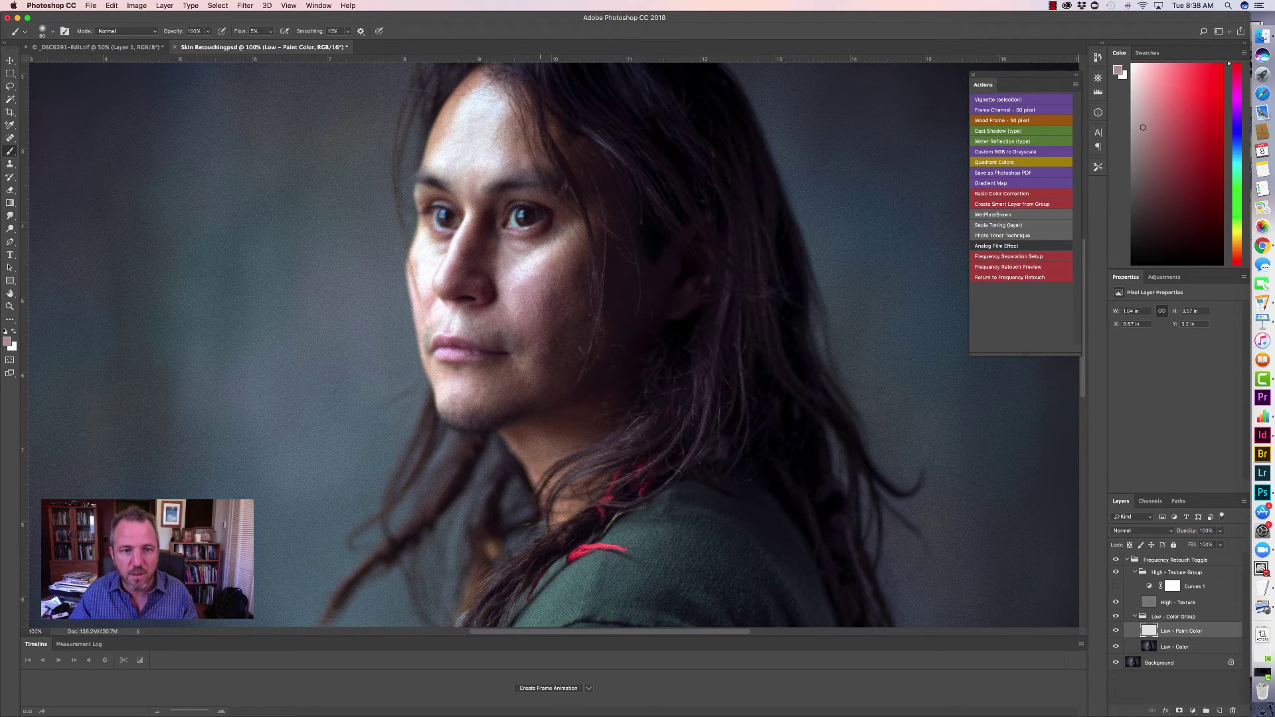
alt+click(531, 320)
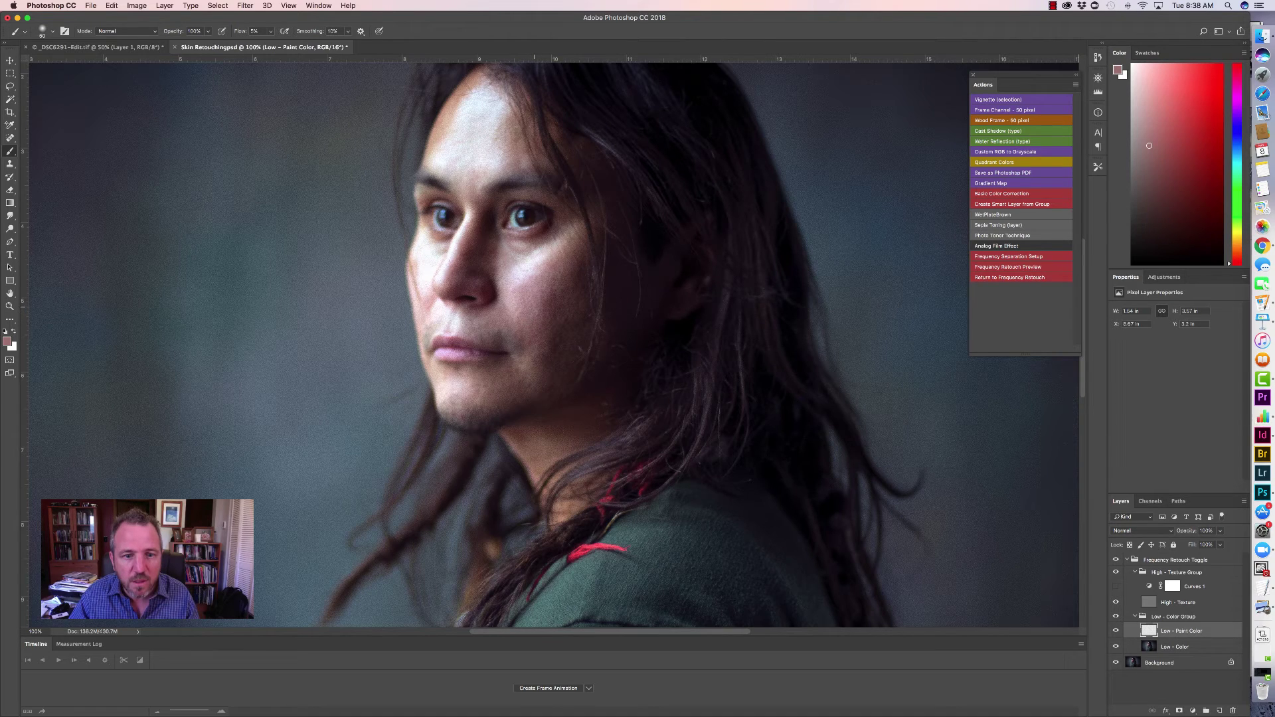
alt+click(545, 299)
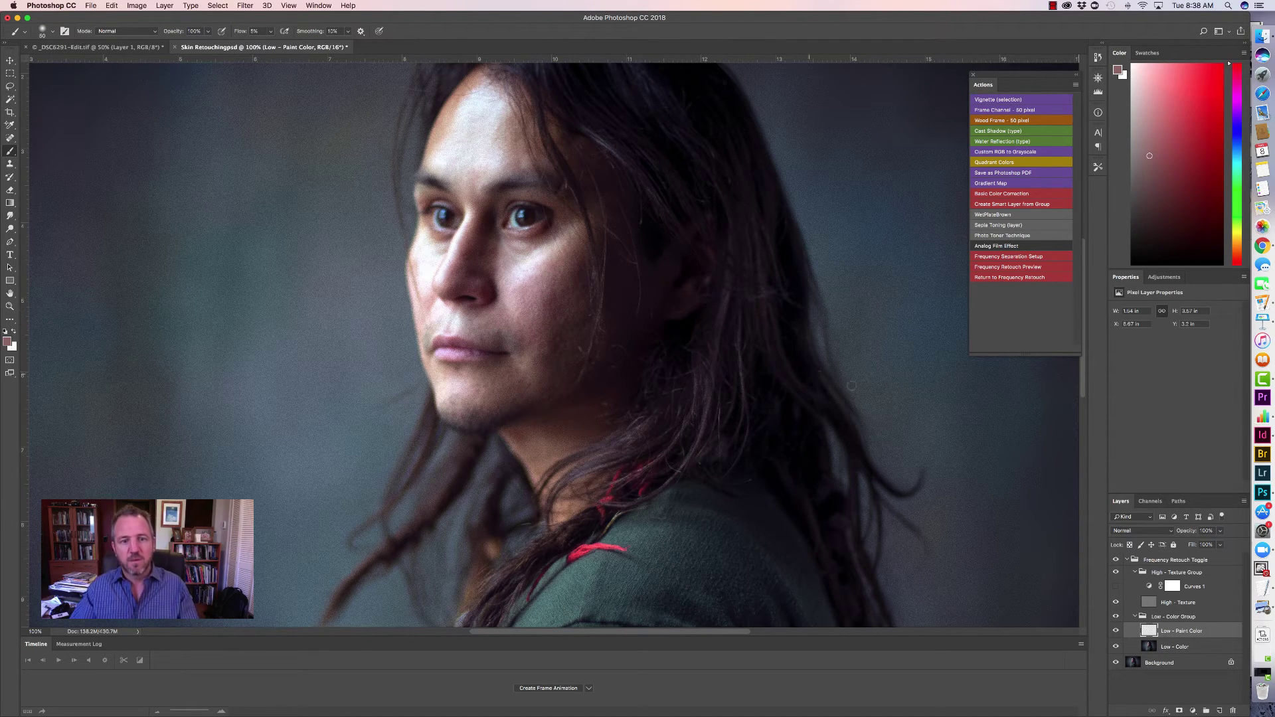
Ease the Low - Paint Color layer opacity down to about 73%
click(1017, 270)
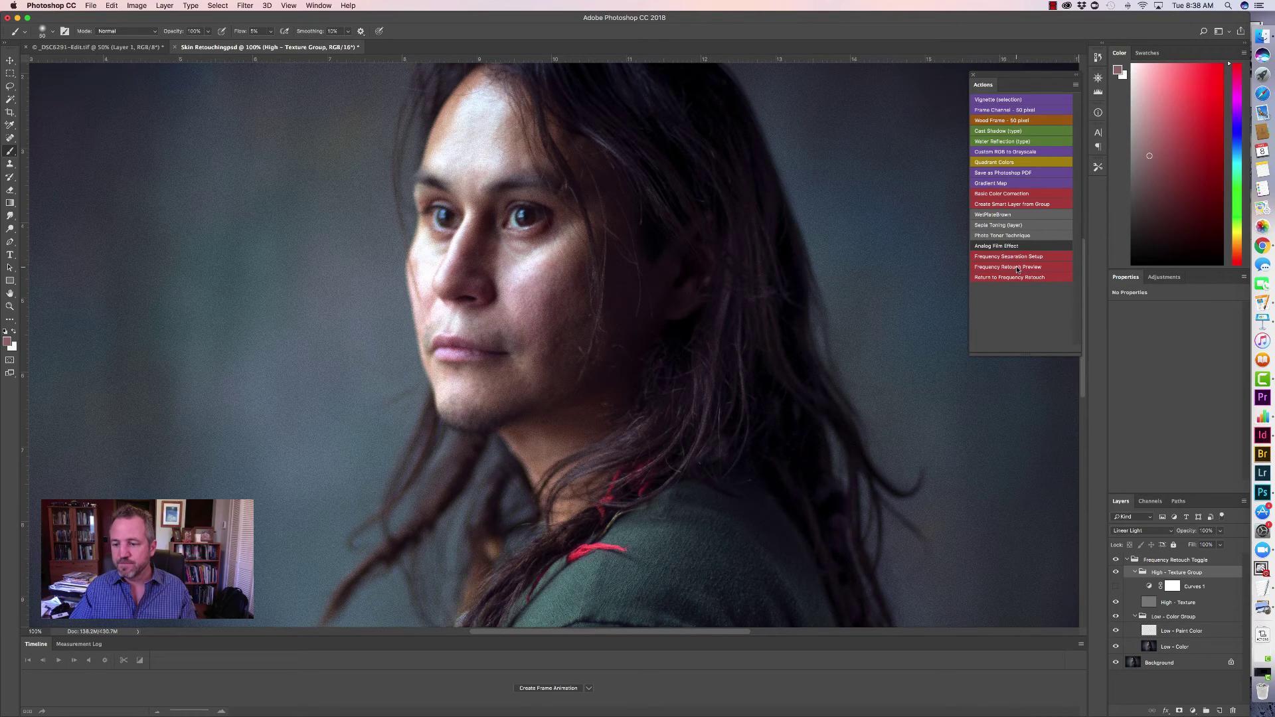
click(1116, 560)
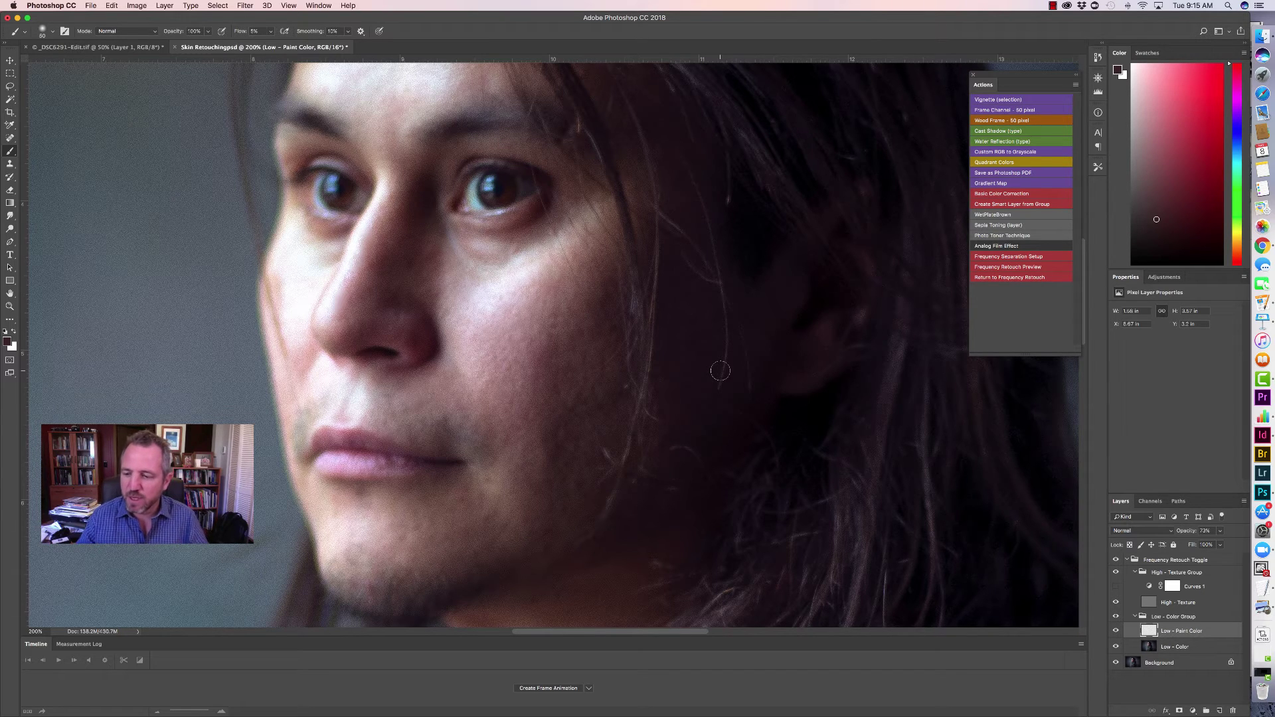
click(1221, 532)
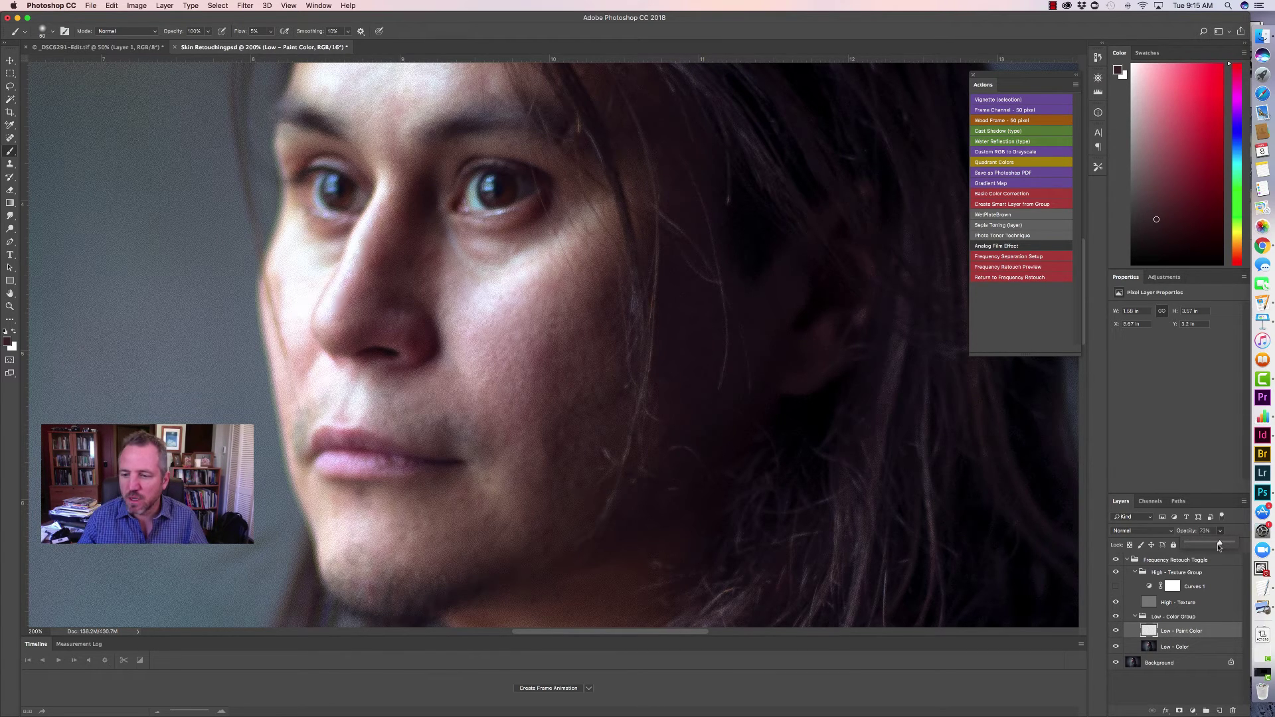
click(1234, 545)
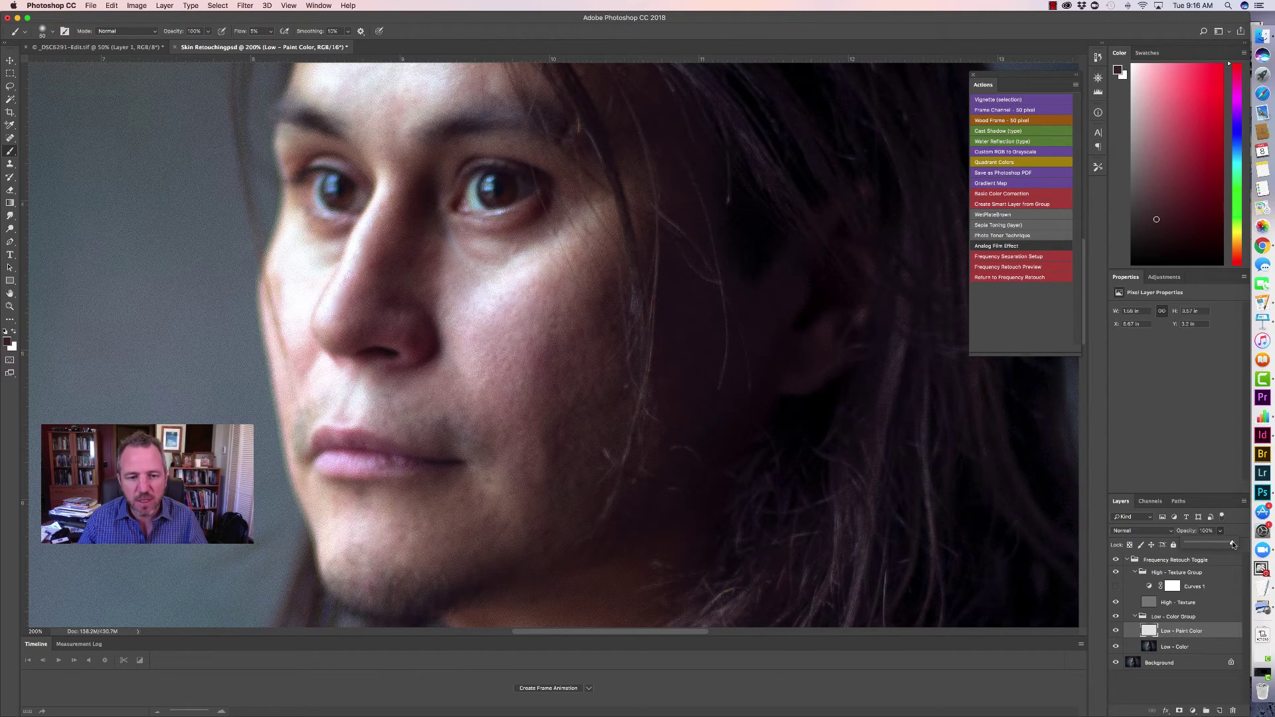
drag(1233, 545, 1221, 544)
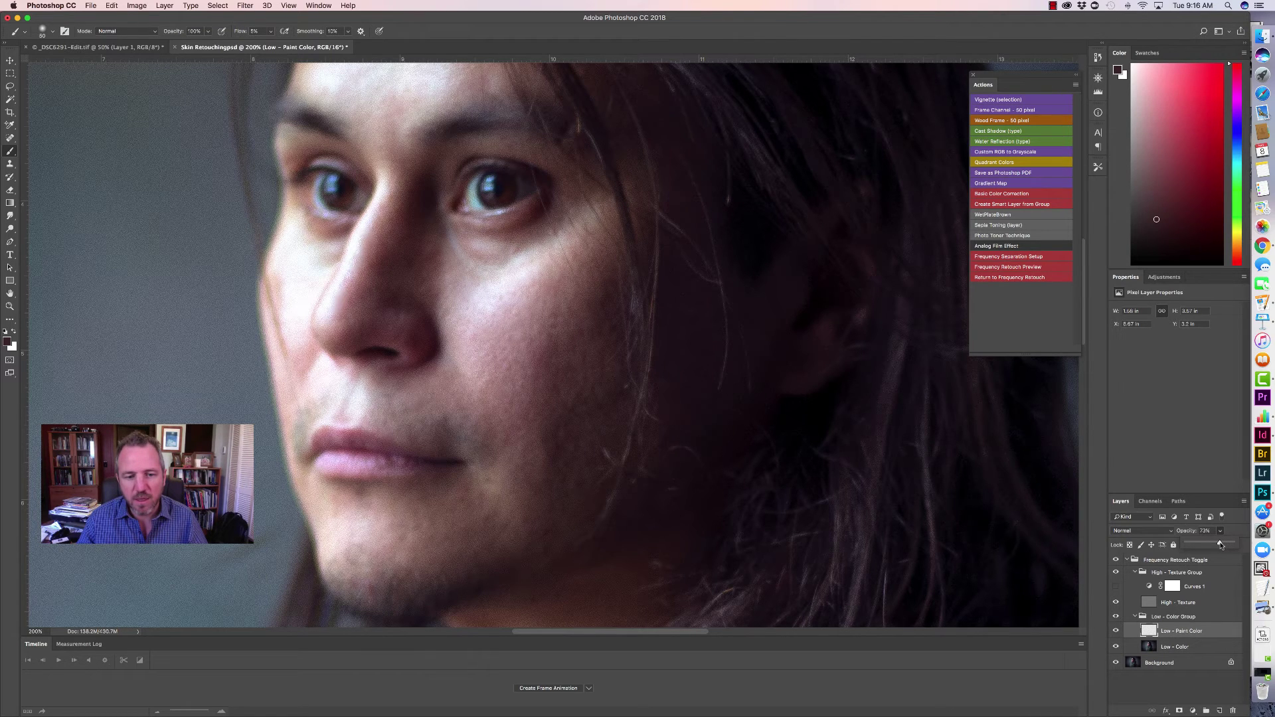
Toggle the Frequency Retouch Toggle group off, on and off to compare, leaving it hidden
click(1116, 561)
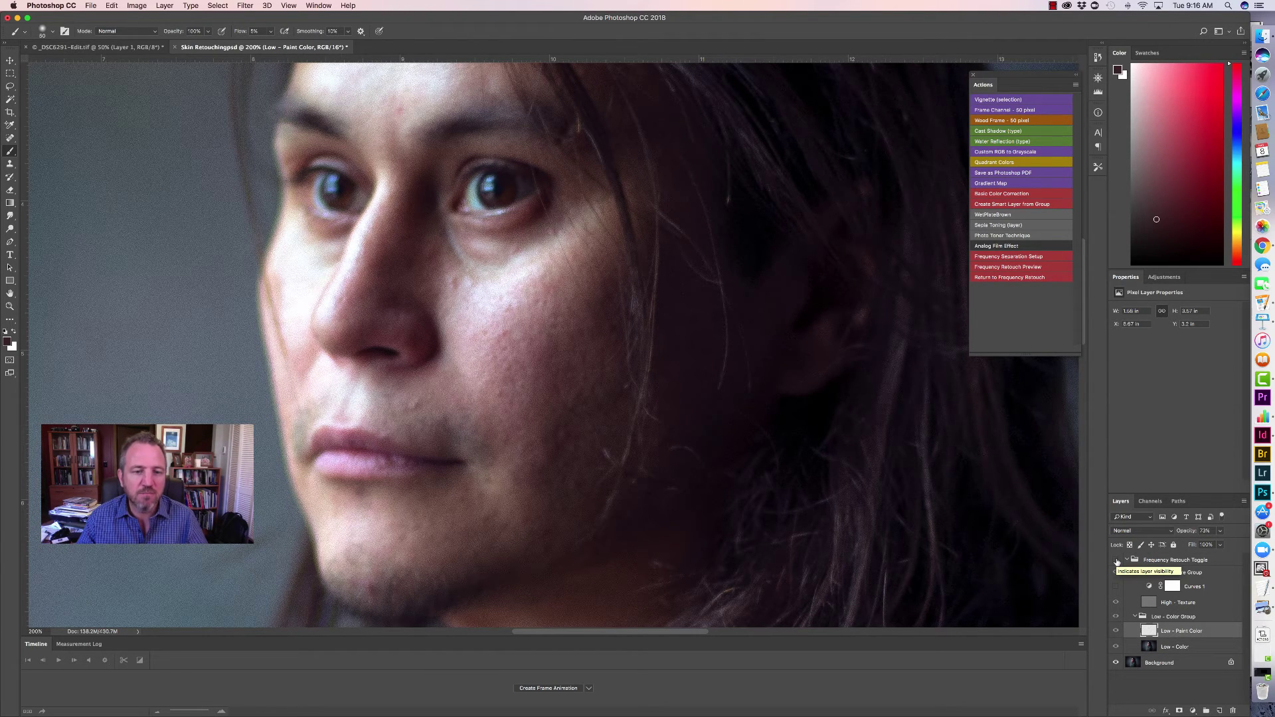
click(1116, 561)
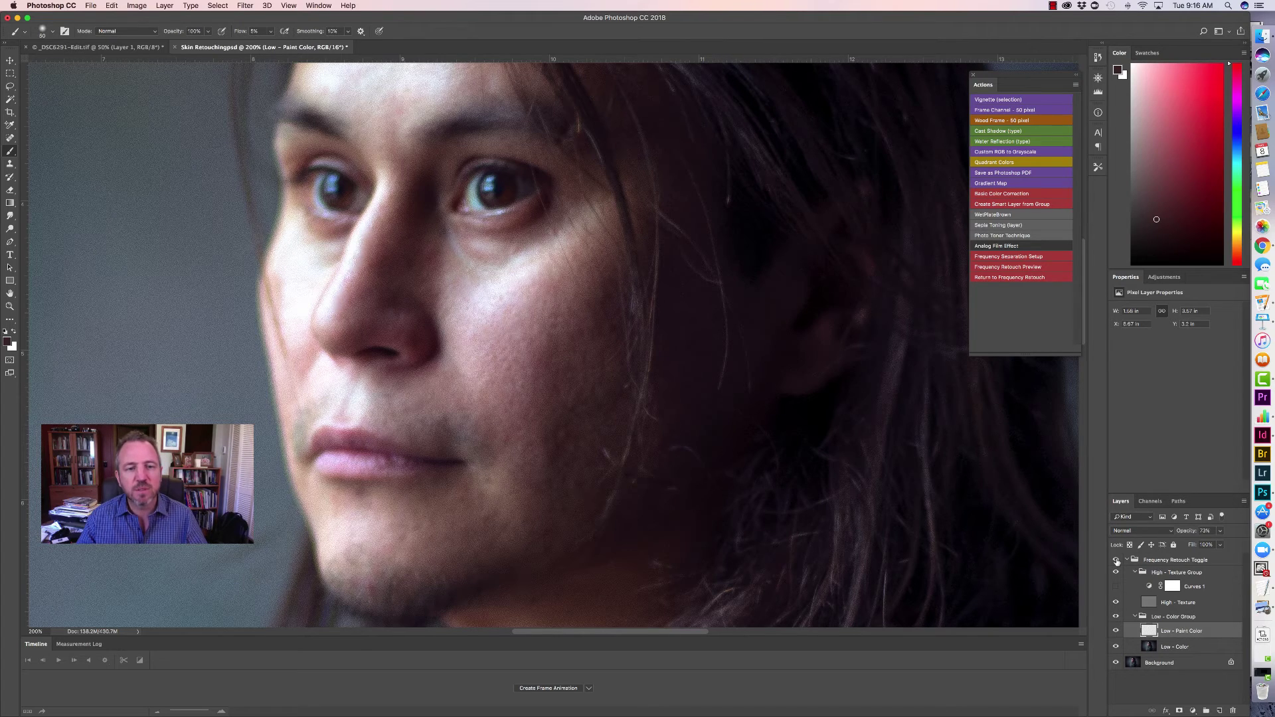
click(1117, 560)
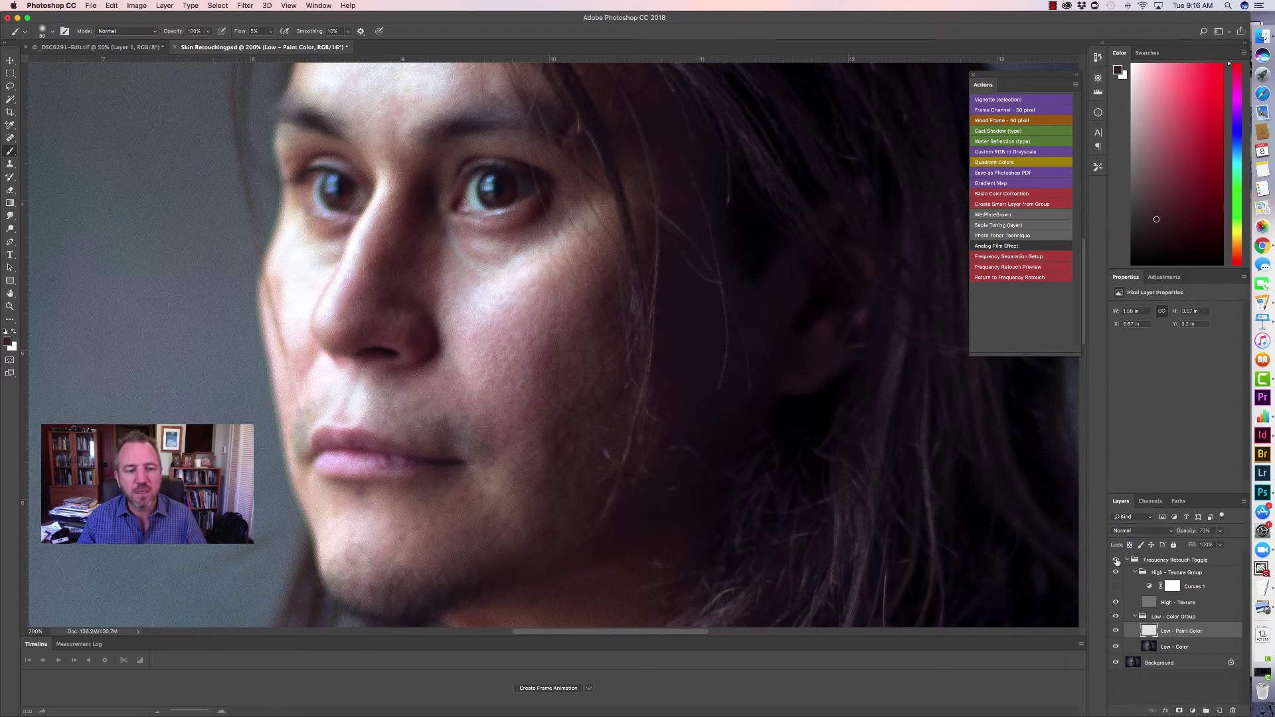
Zoom out to the whole portrait and turn off Button Mode in the Actions panel
key(super+minus)
key(super+minus)
key(super+minus)
key(super+minus)
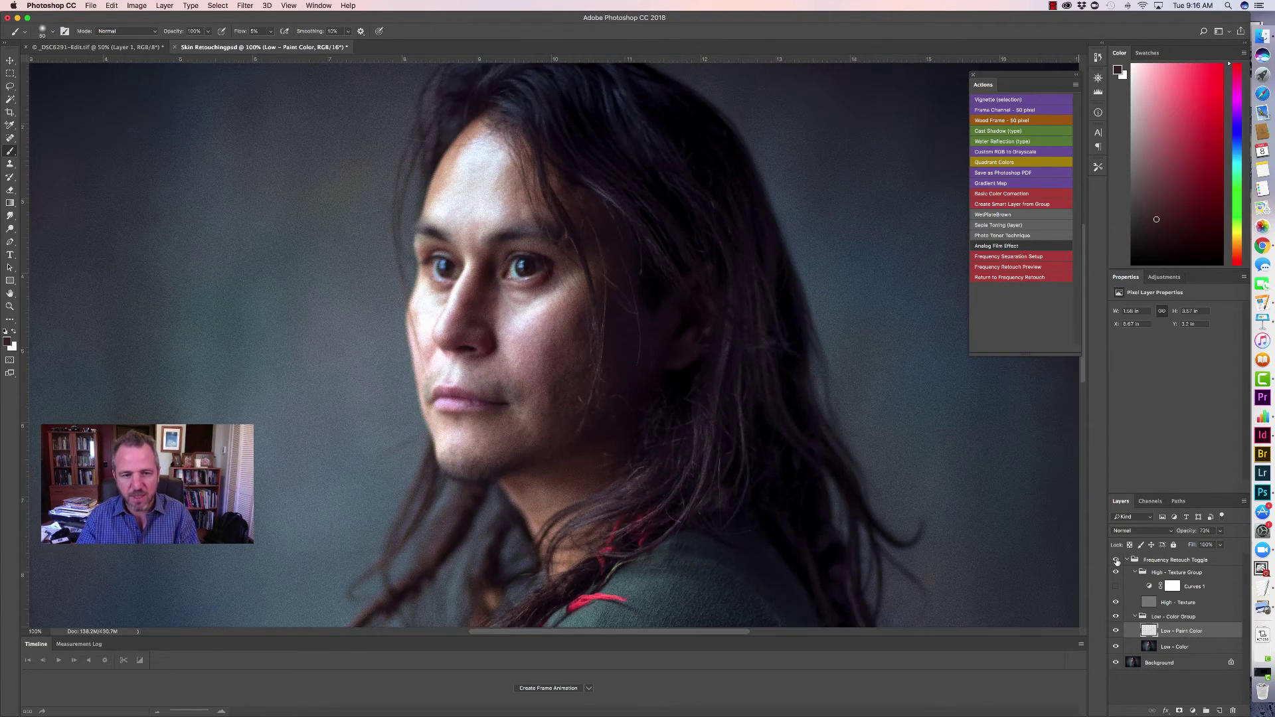
key(super+minus)
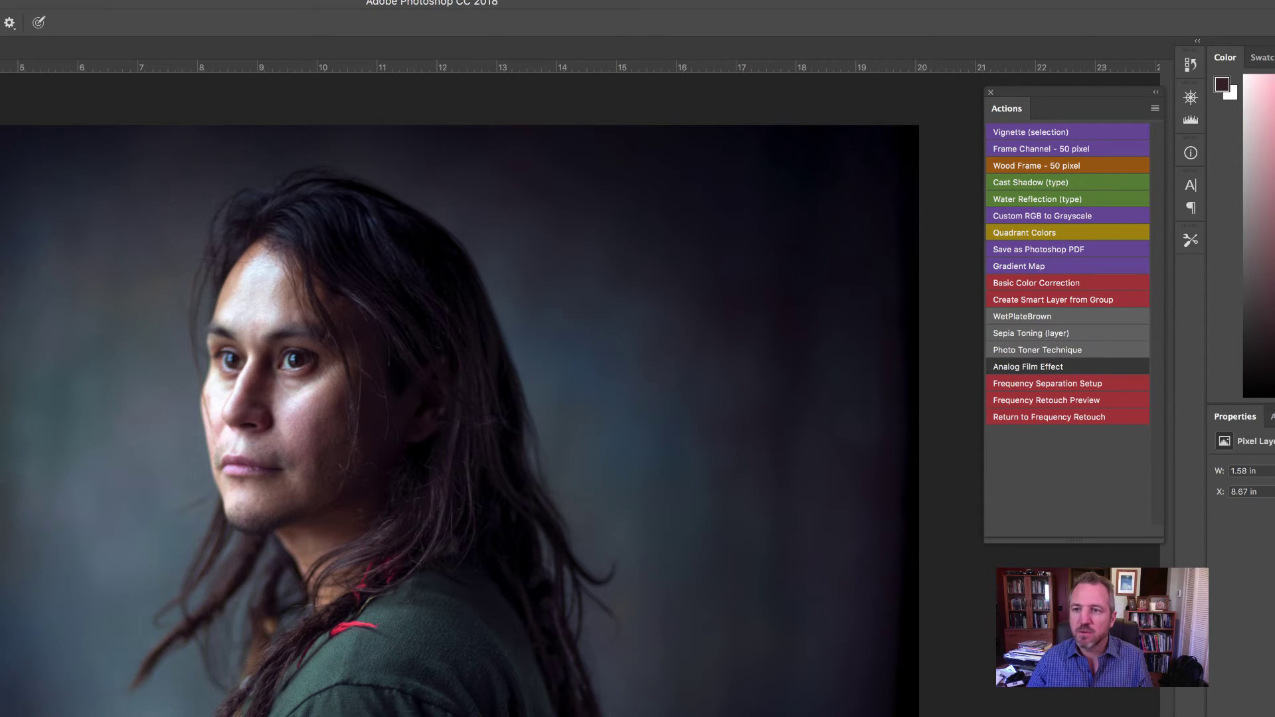
click(1155, 108)
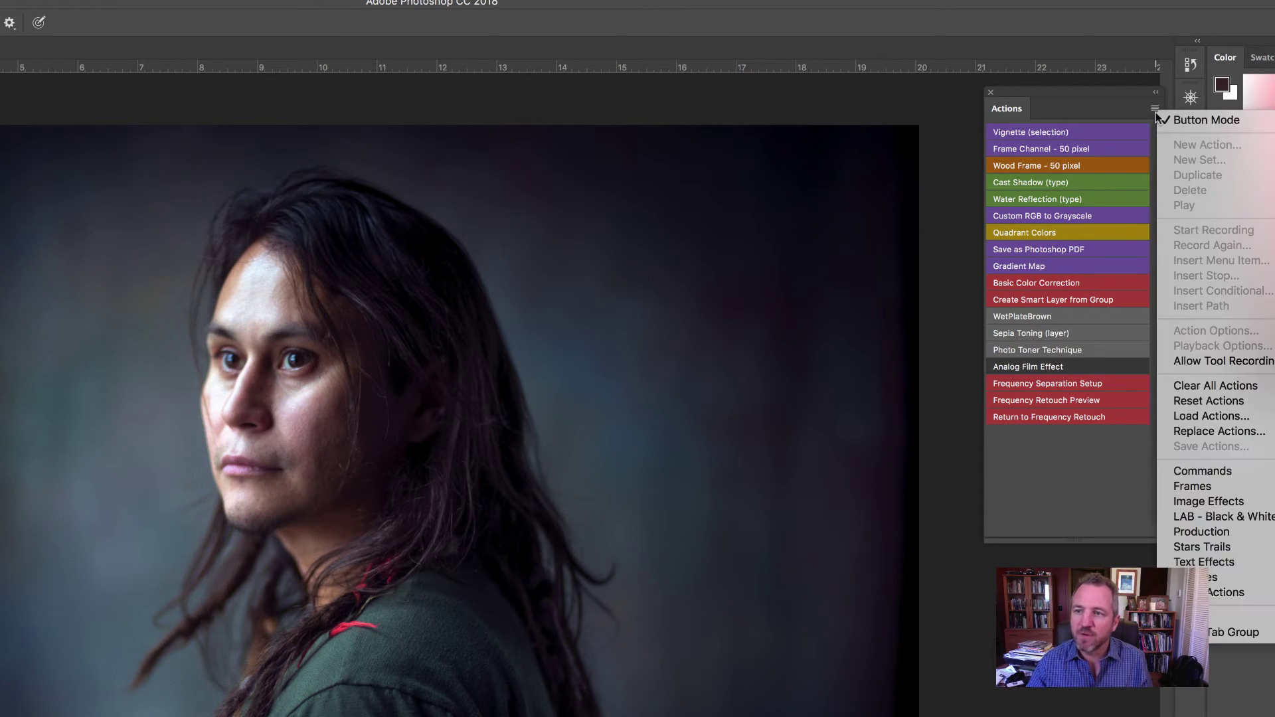
click(1193, 121)
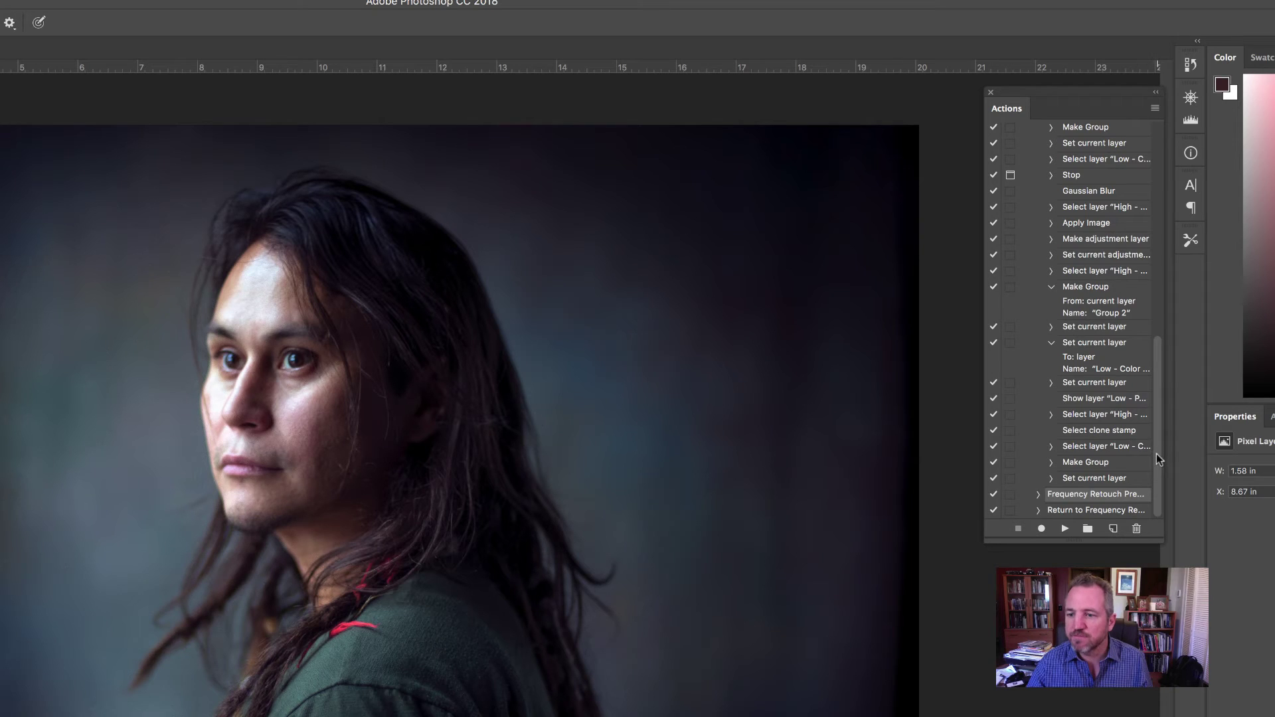
Collapse the Default Actions, My Post Production and Frequency Retouch Actions sets, selecting Frequency Retouch Actions
drag(1157, 453, 1162, 348)
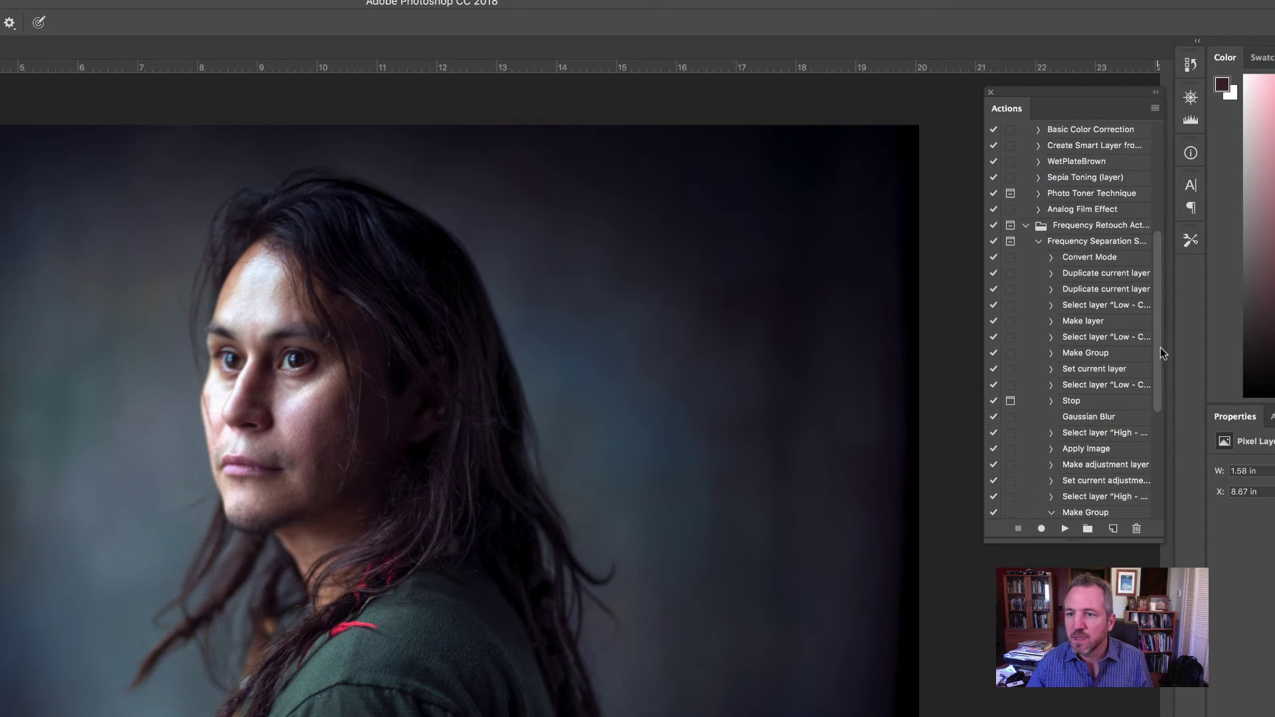
click(1039, 241)
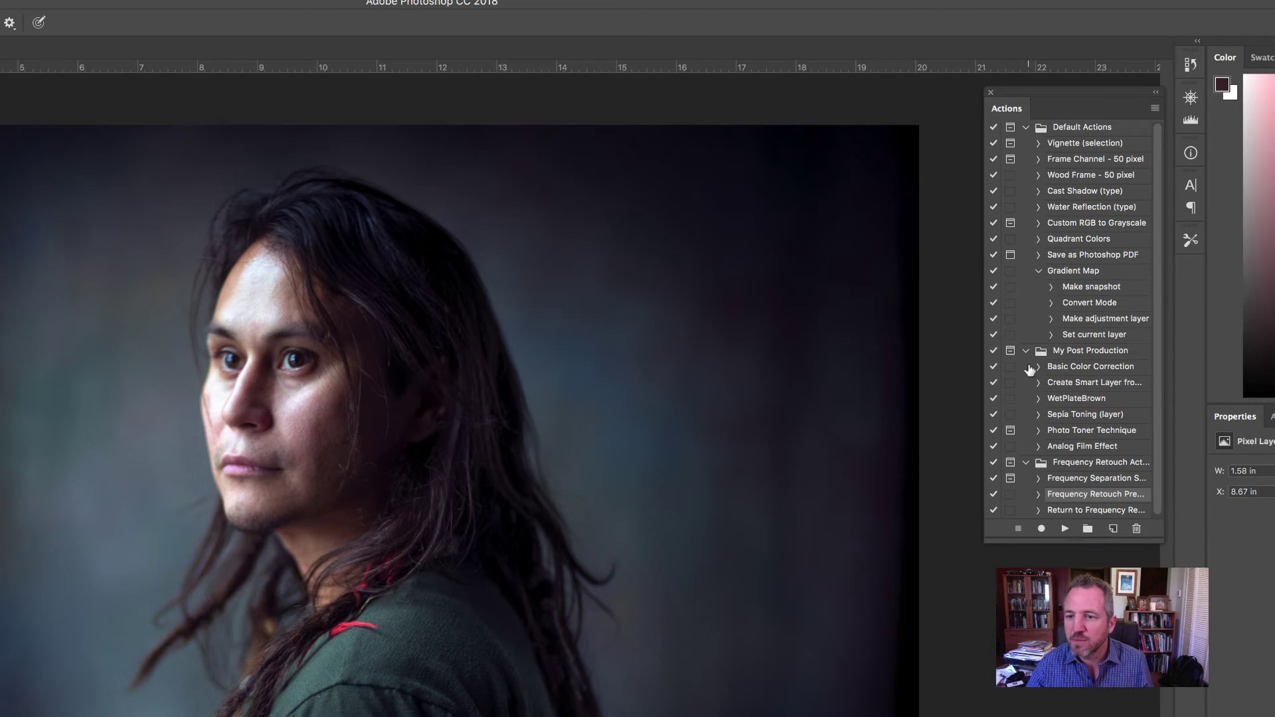
click(1043, 467)
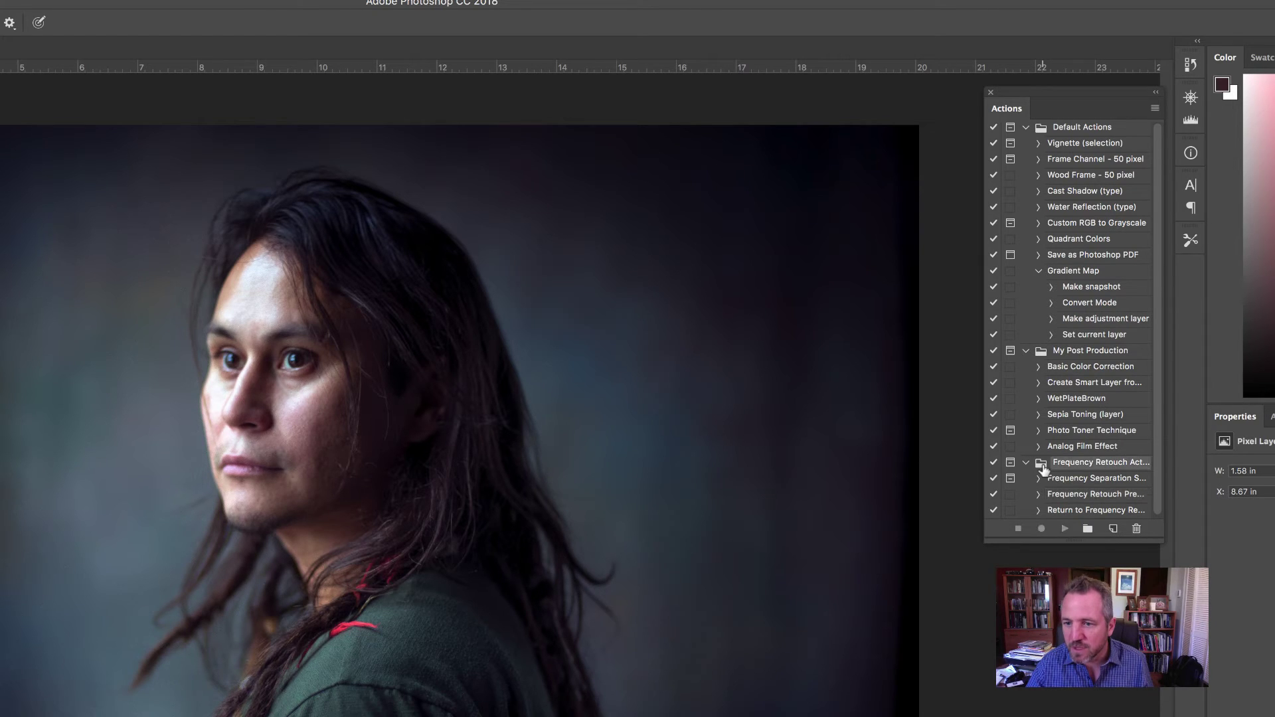
click(1027, 351)
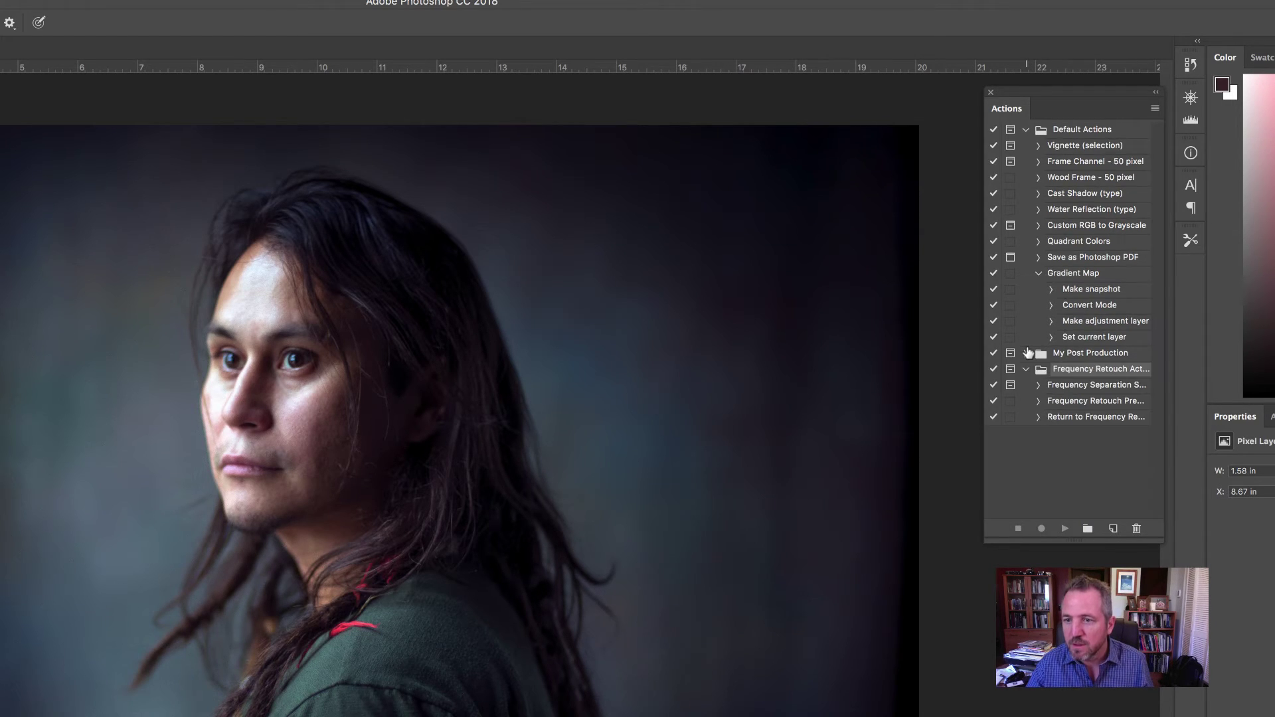
click(1026, 130)
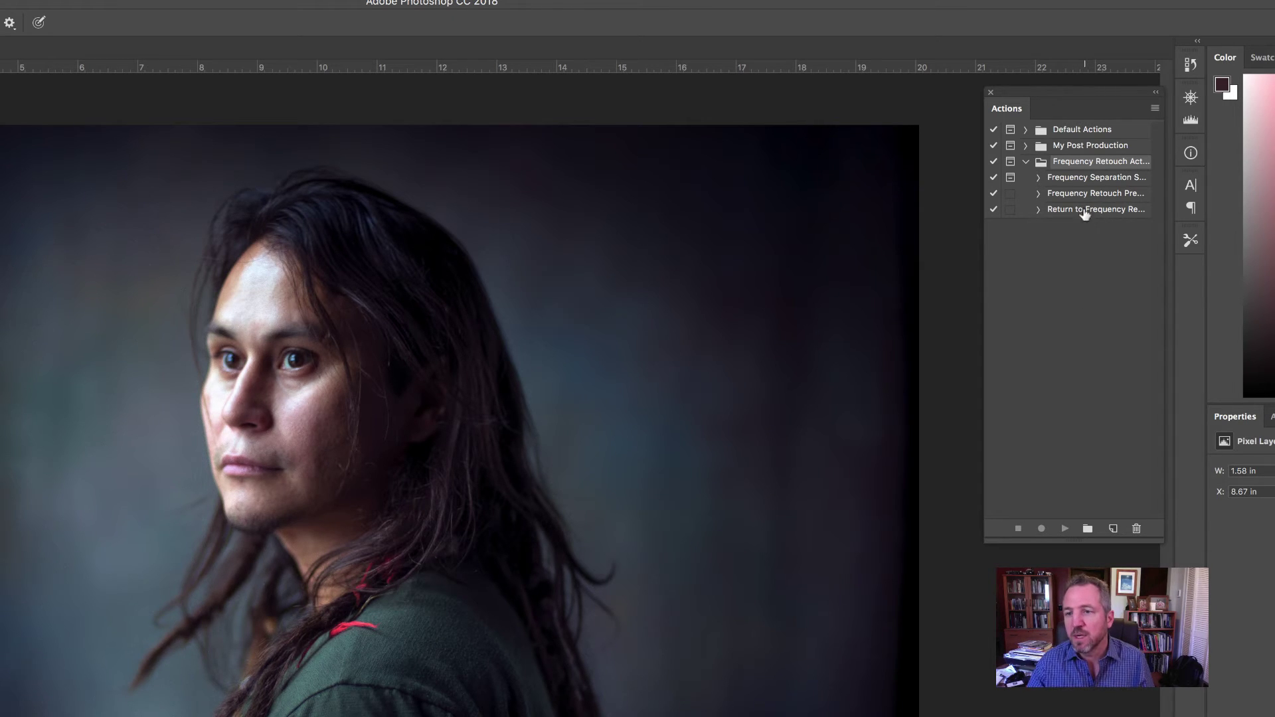
click(1026, 162)
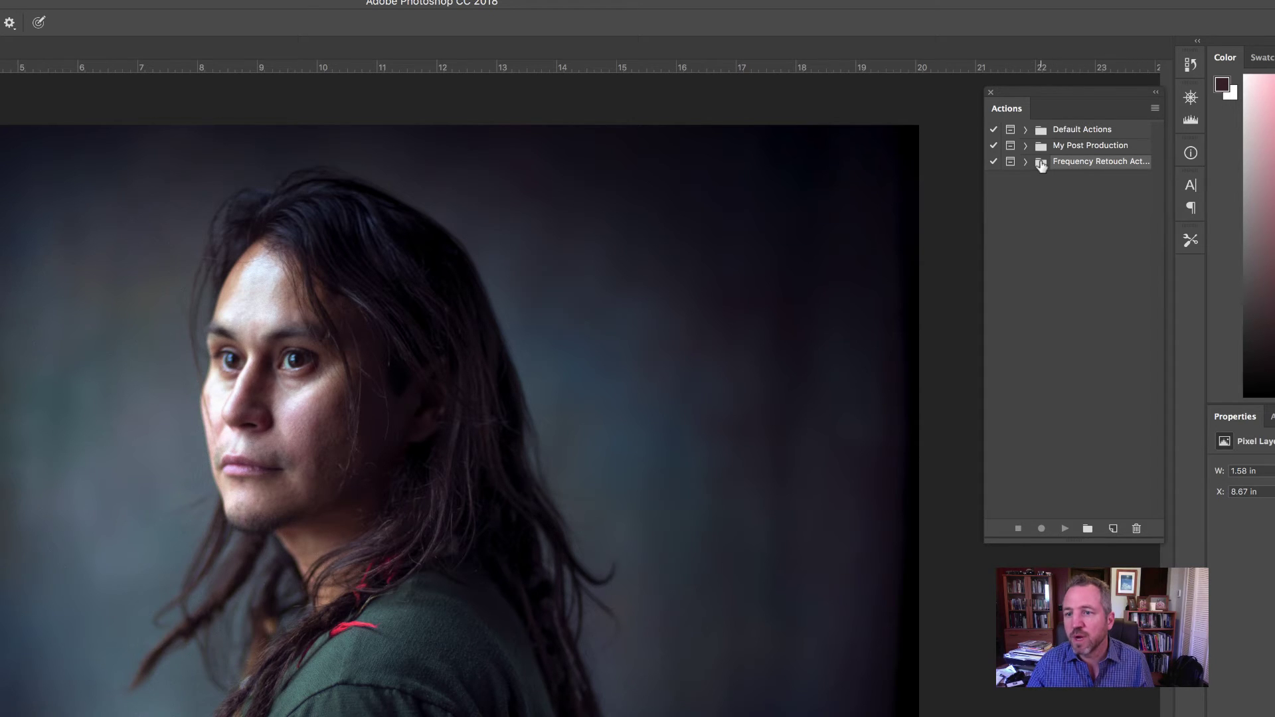
click(1155, 109)
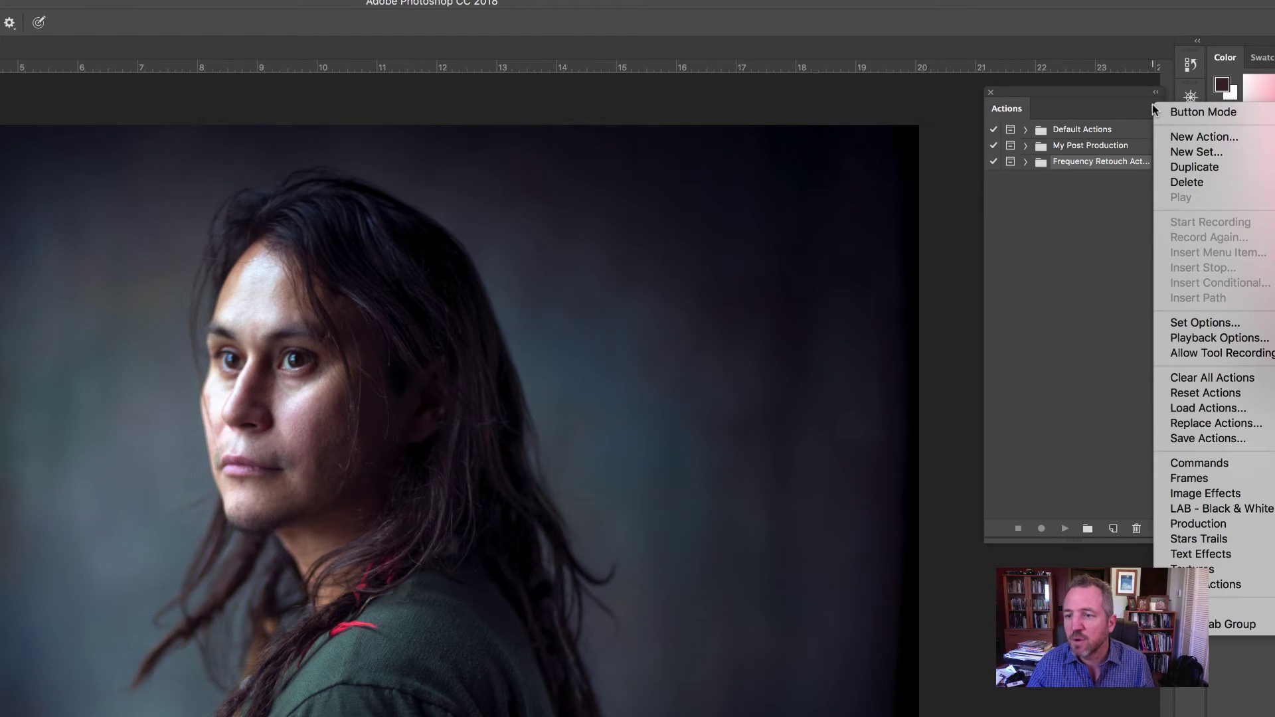
Save Frequency Retouch Actions into a newly created 'Frequency Separation Retouch Actions Final Set' folder
click(1207, 438)
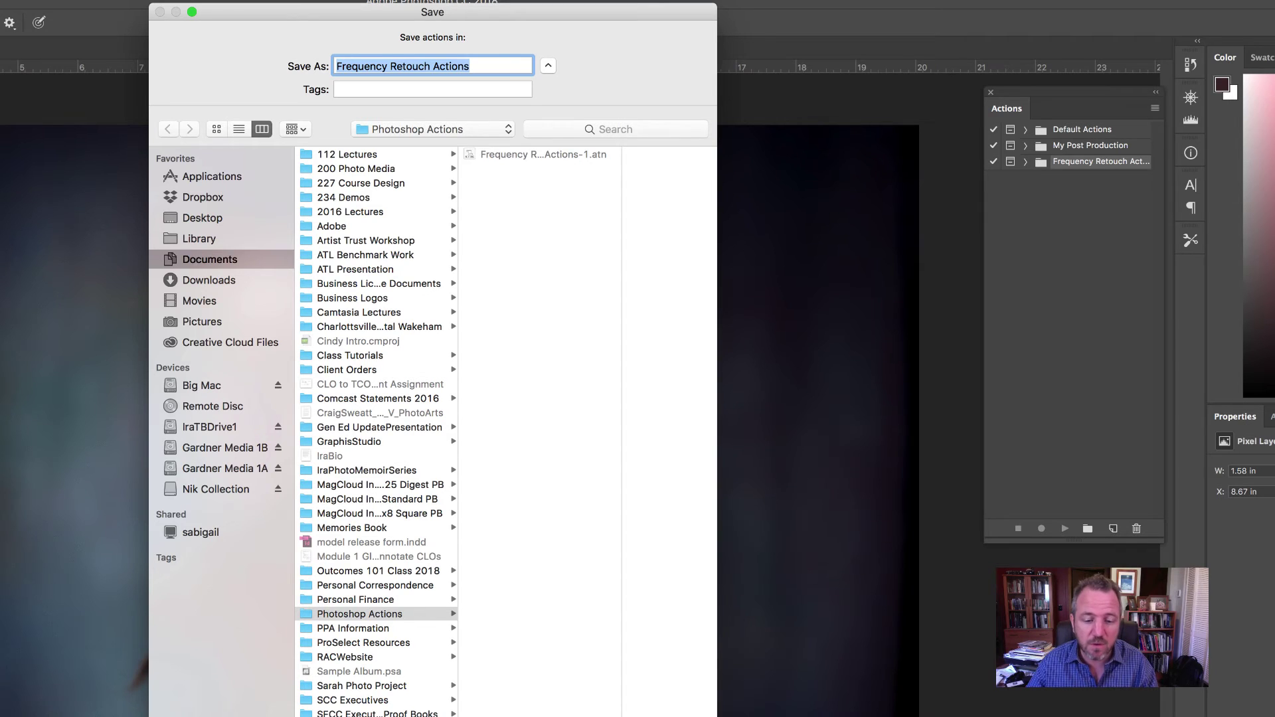
key(super+shift+n)
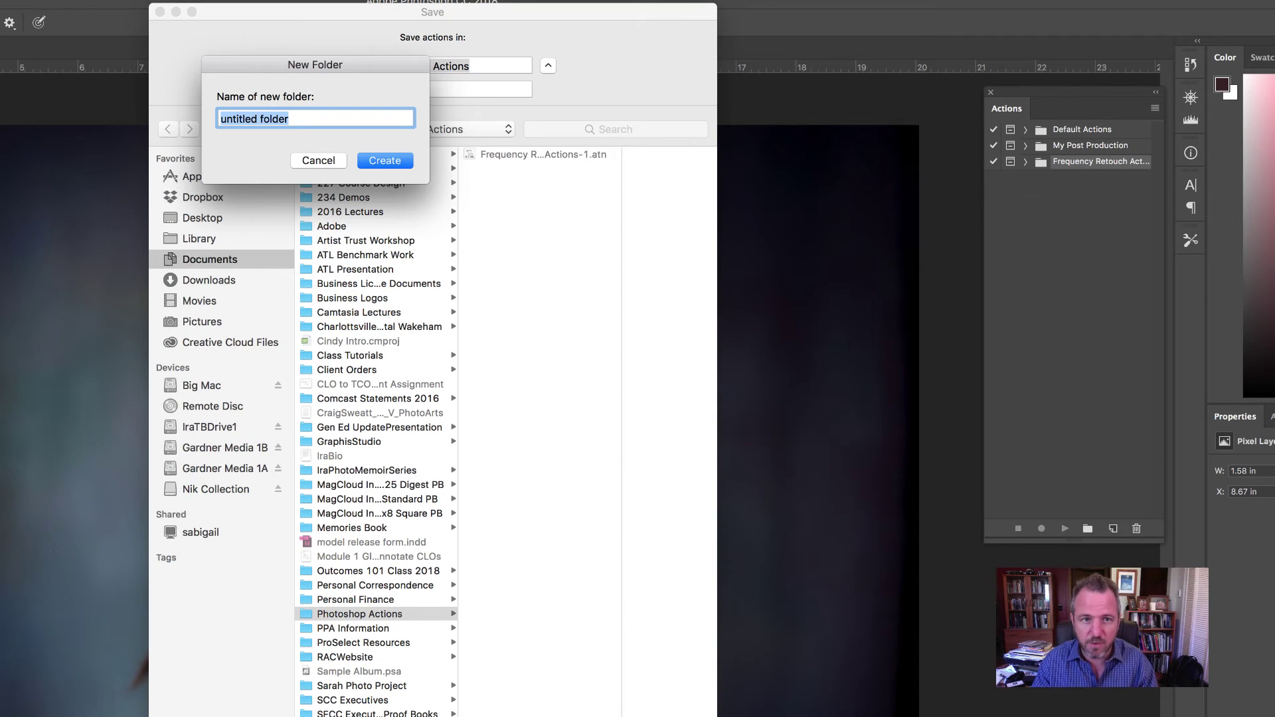
text(Freq)
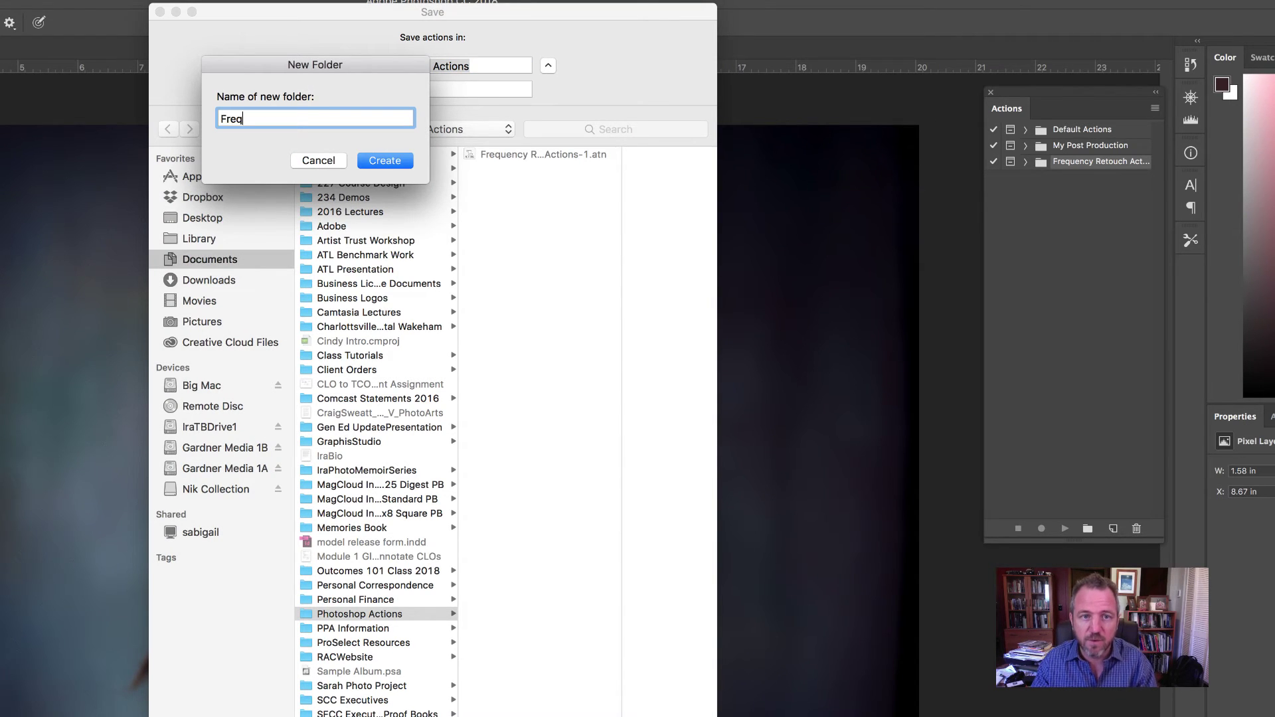
text(uency Rese)
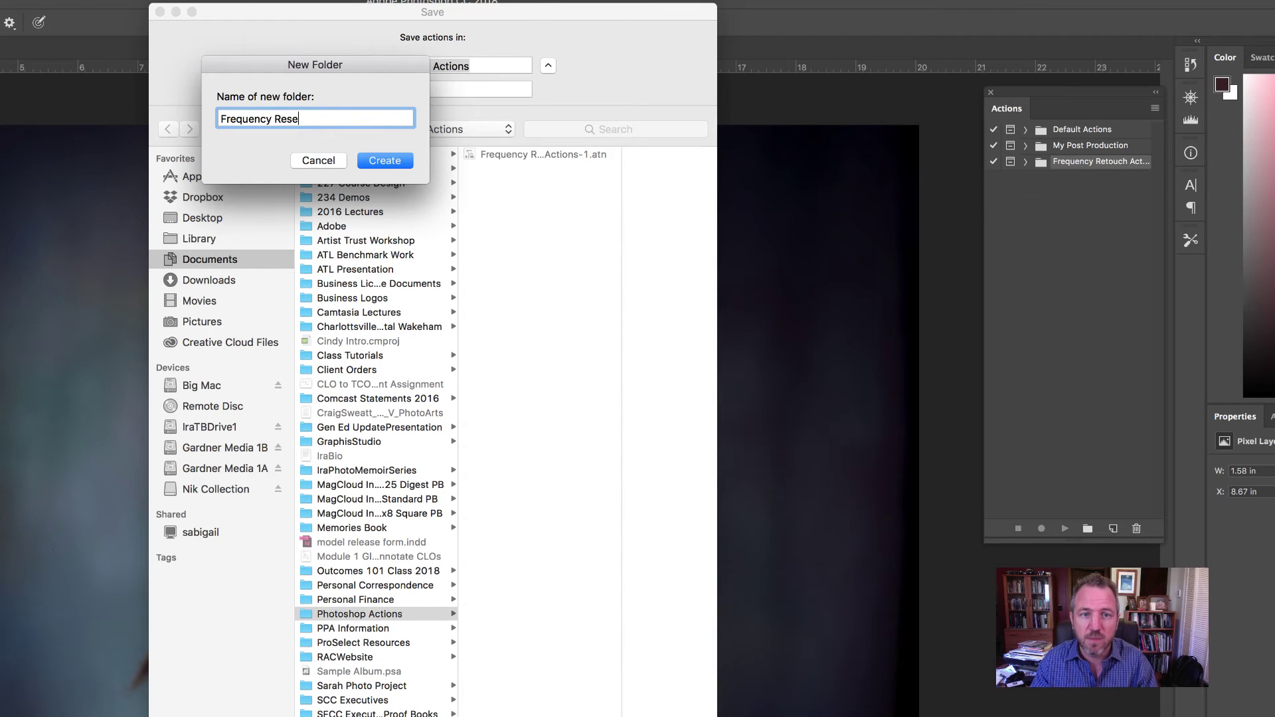
key(BackSpace)
key(BackSpace)
key(BackSpace)
key(BackSpace)
text(Separation Ret)
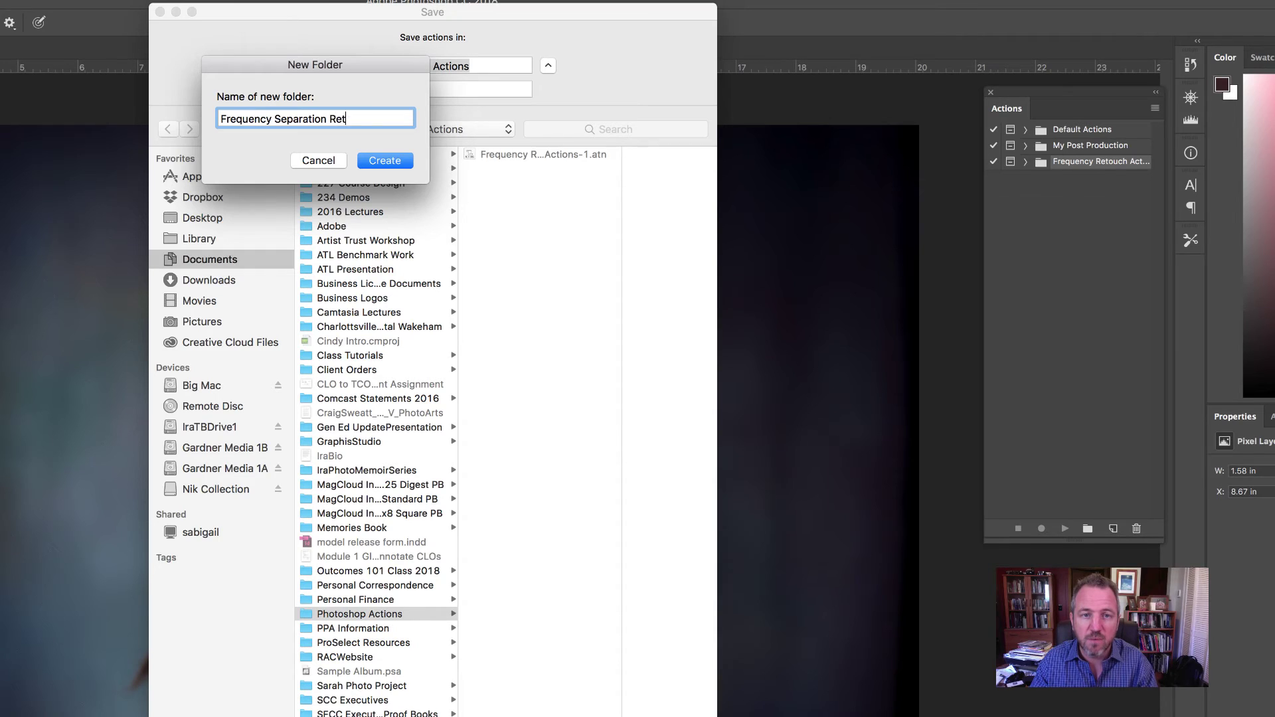
text(ouch Actions)
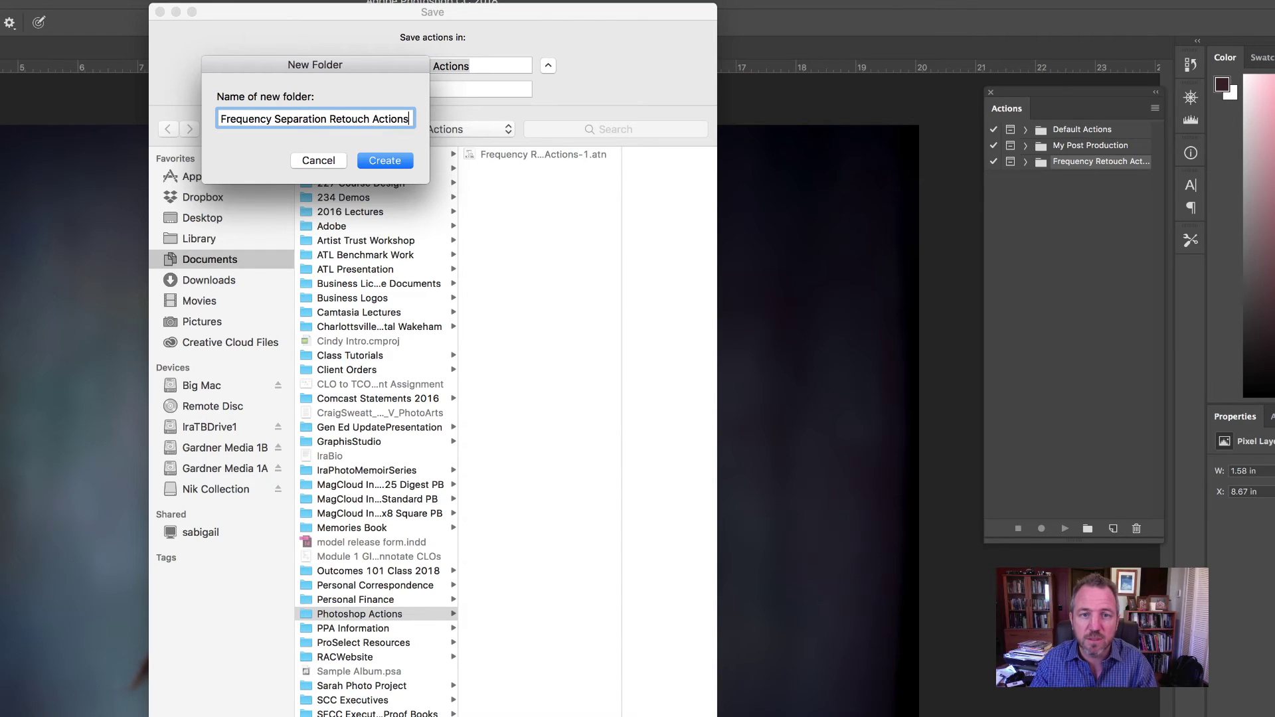
text( Final Set)
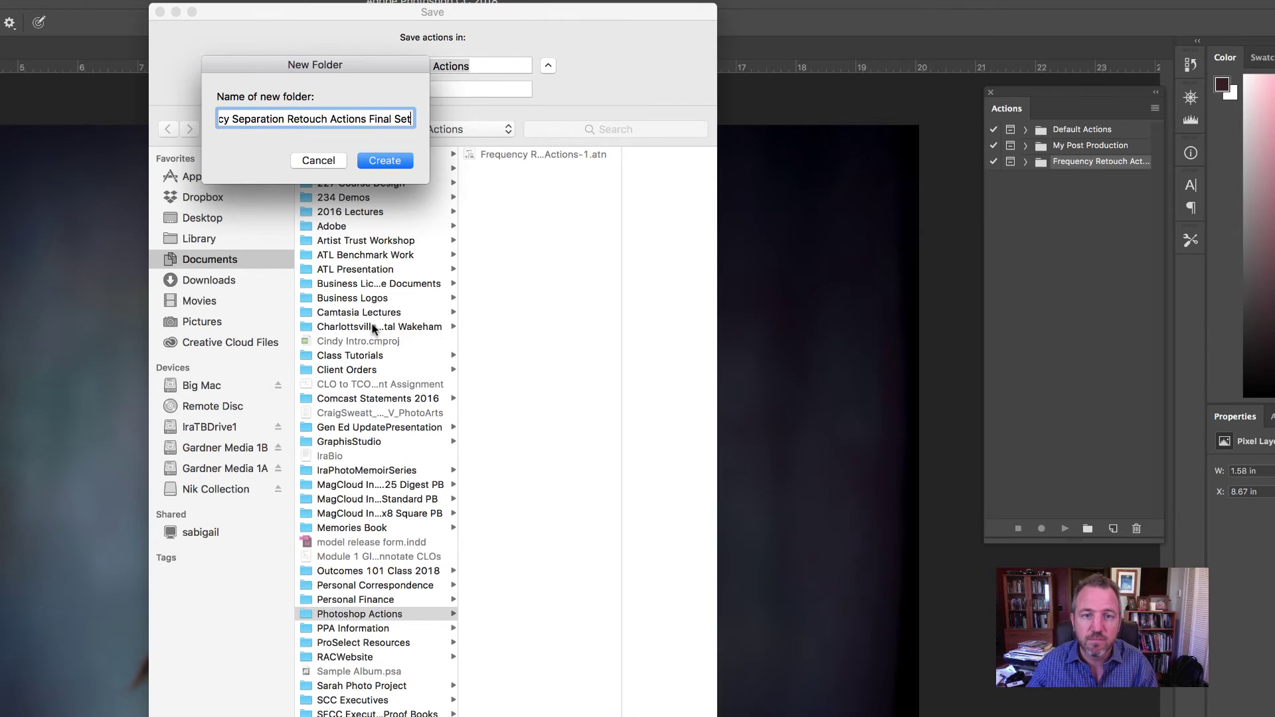
click(379, 160)
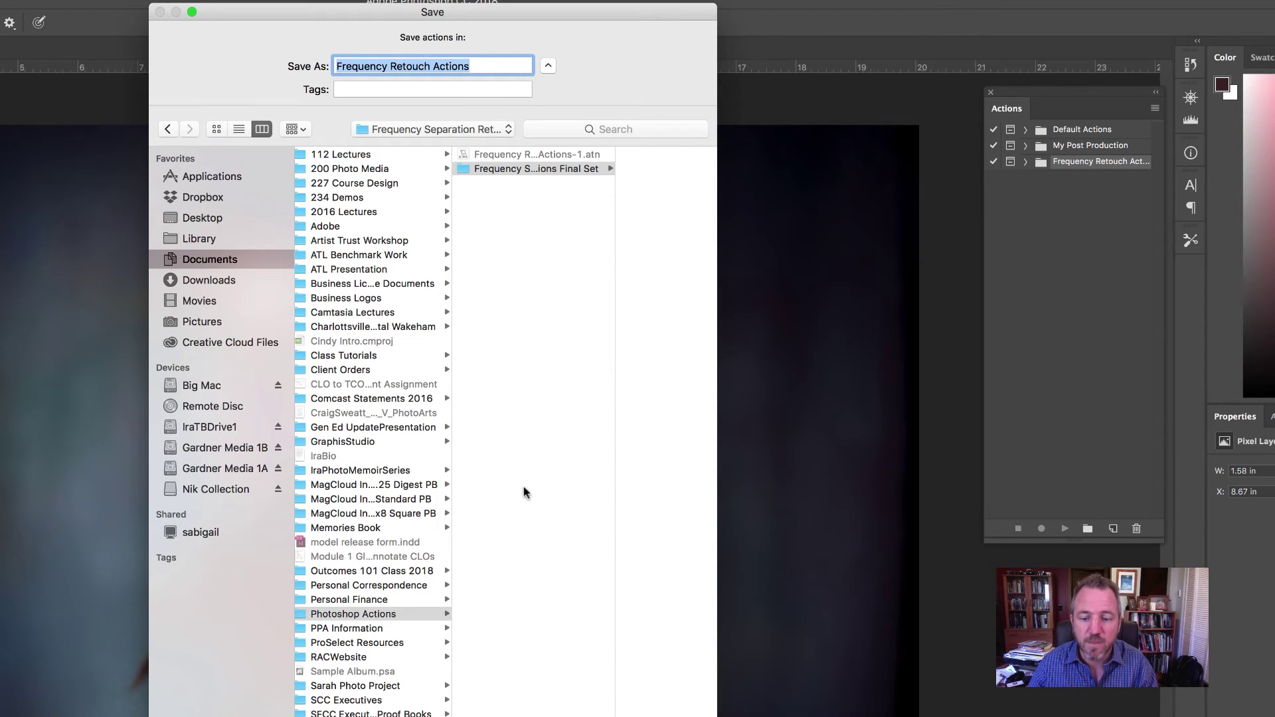
key(Return)
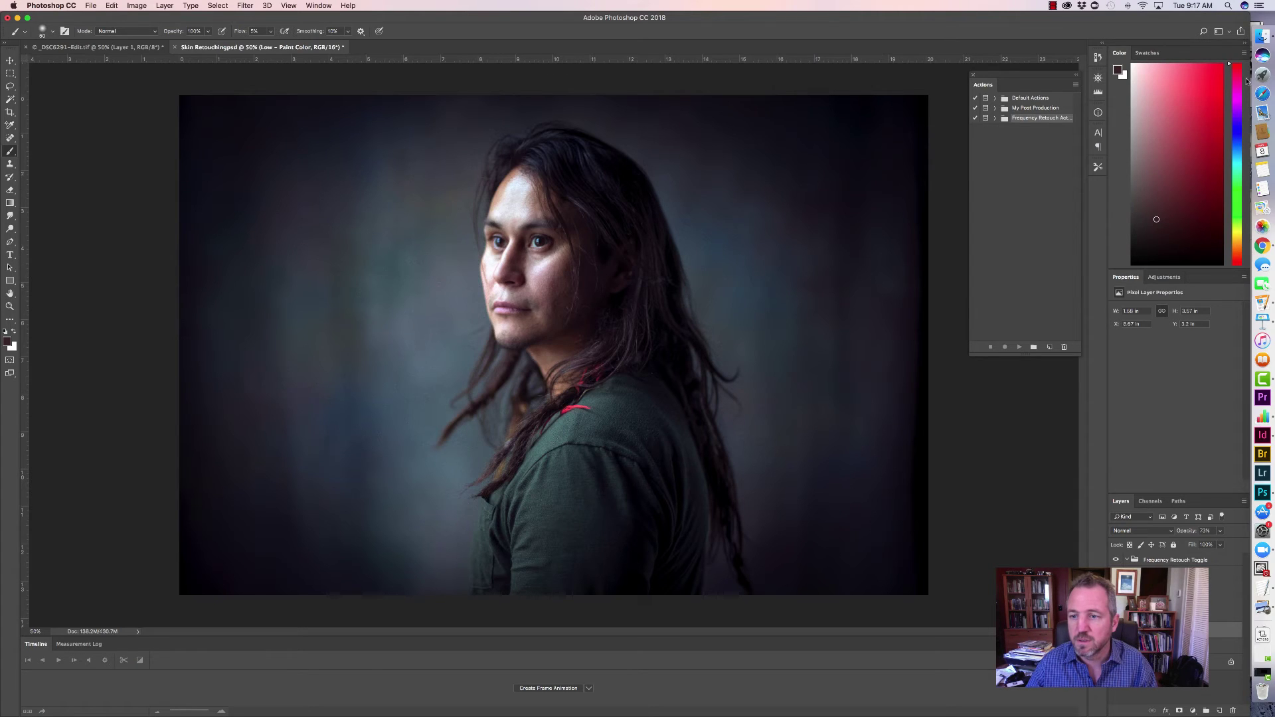
In Finder, open the Final Set folder and select the saved Frequency Retouch Actions .atn file
click(1256, 38)
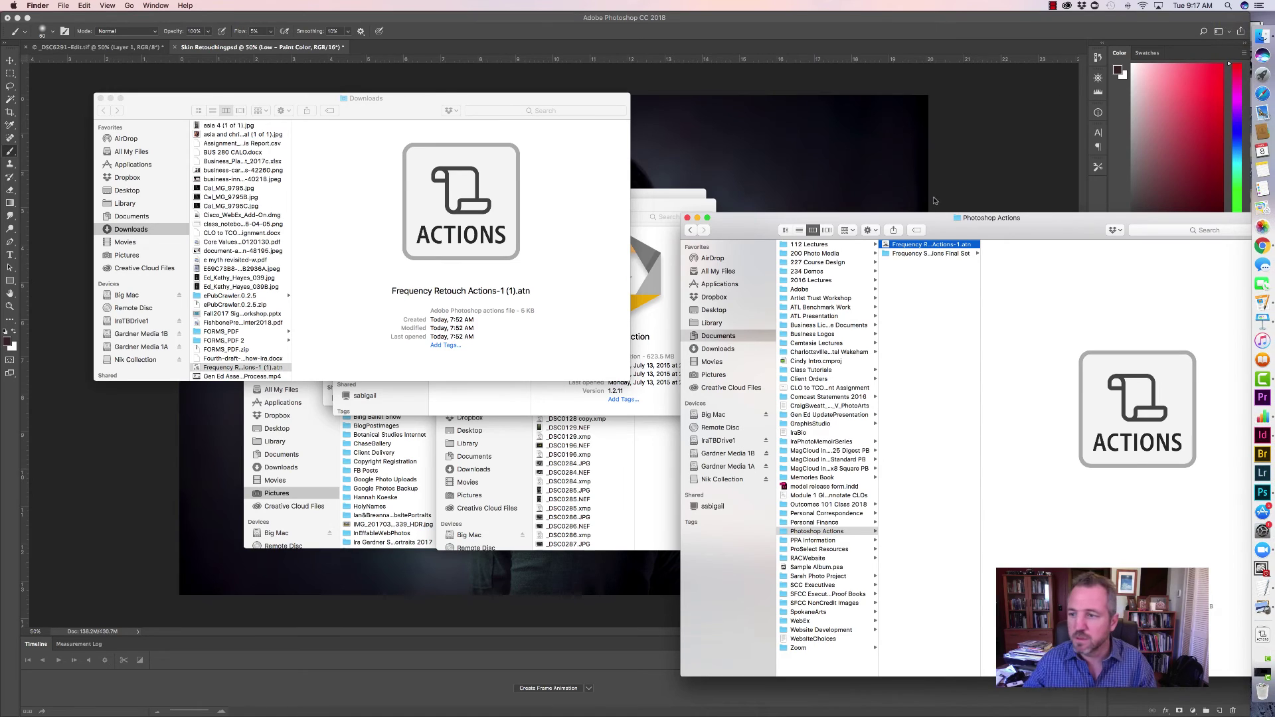
click(922, 254)
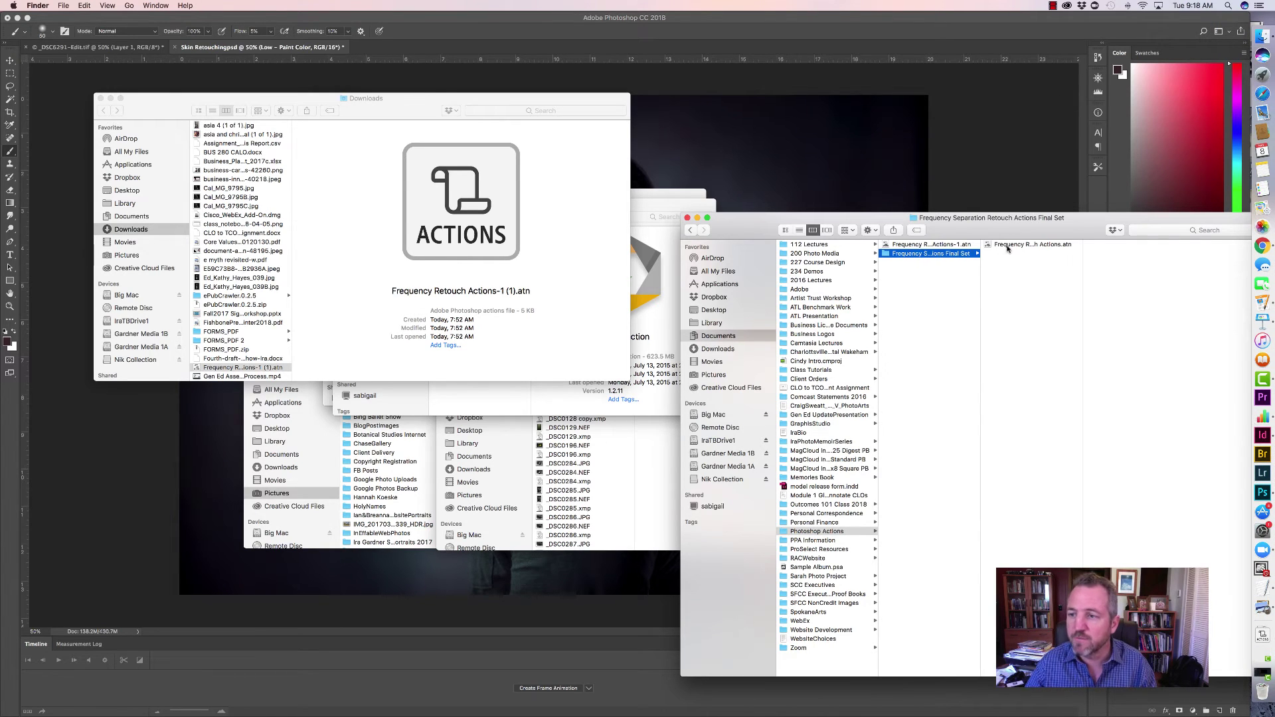
click(1008, 247)
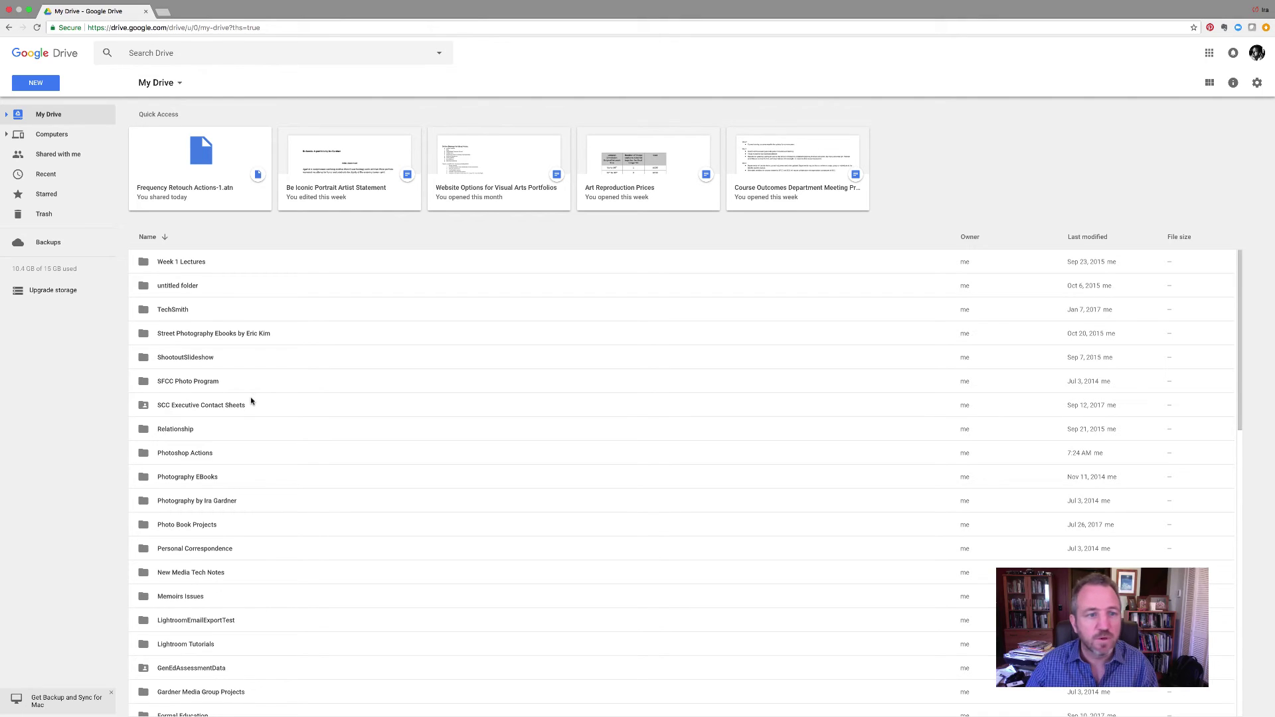
Remove the old Frequency Retouch Actions-1.atn from the Google Drive Photoshop Actions folder
double_click(185, 453)
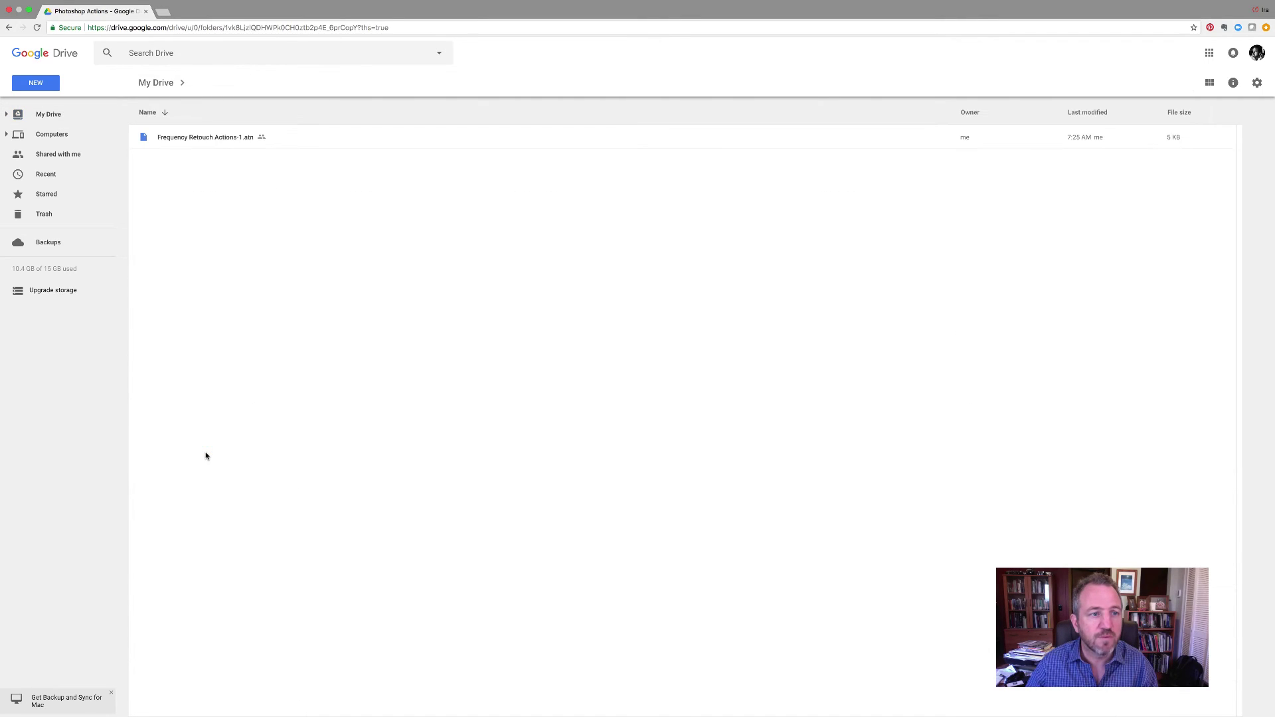
click(902, 140)
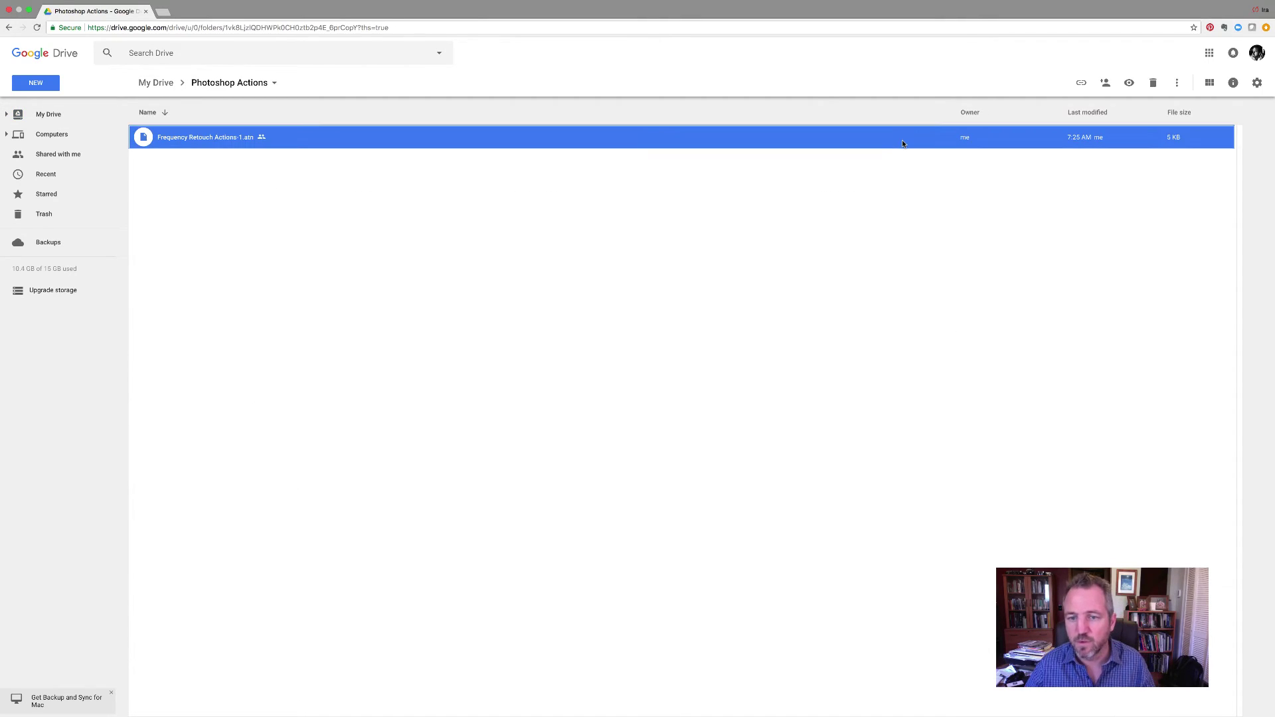
right_click(867, 136)
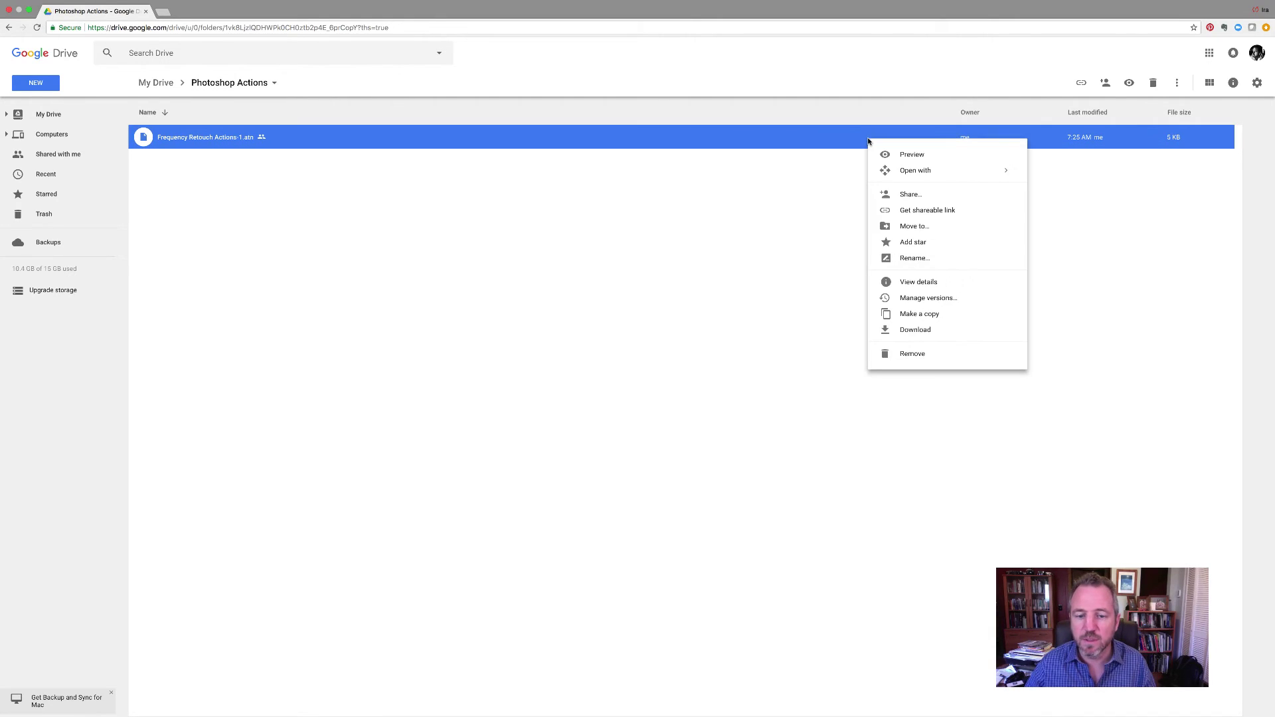
click(908, 354)
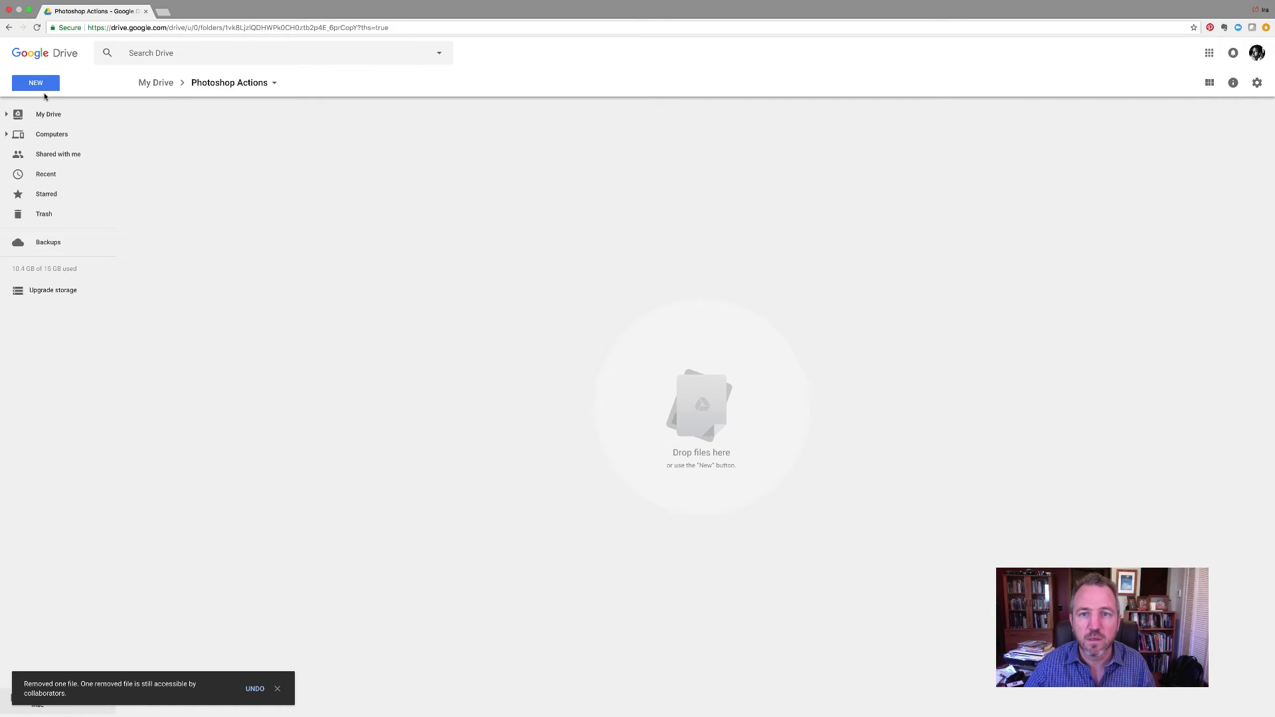
Upload the new Frequency Retouch Actions.atn from the Final Set folder and copy its shareable link
click(40, 85)
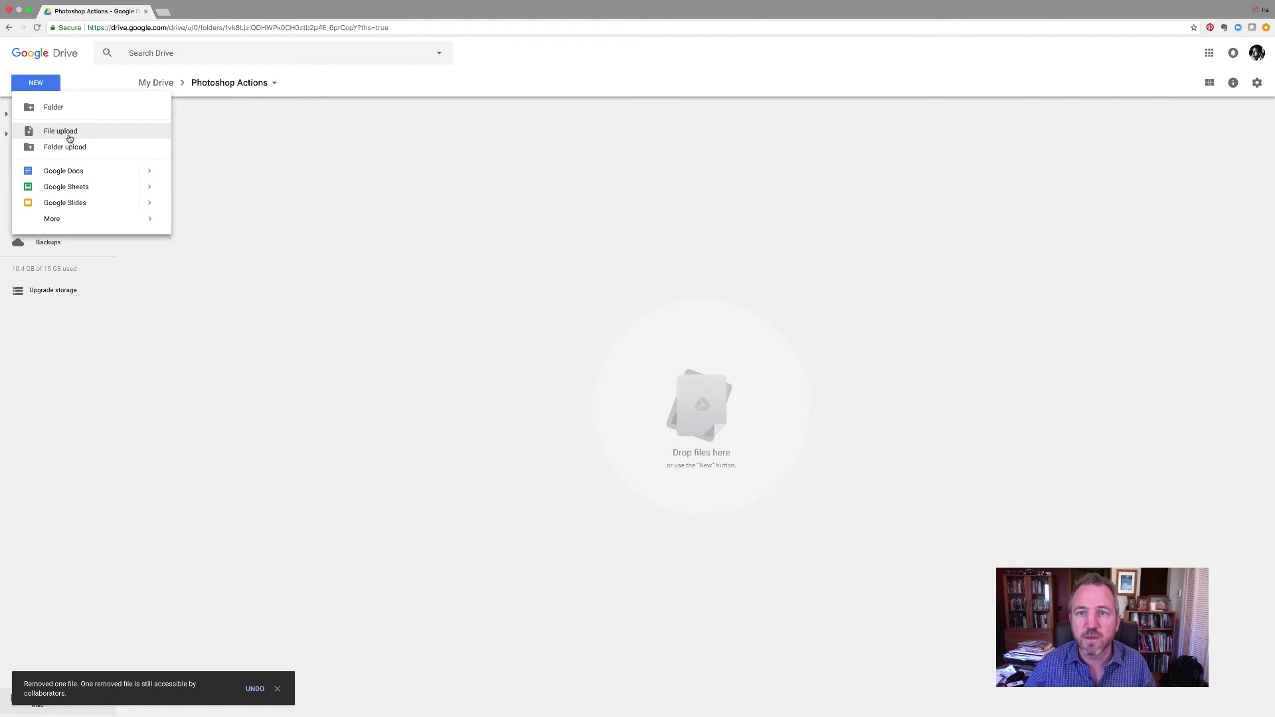
click(69, 137)
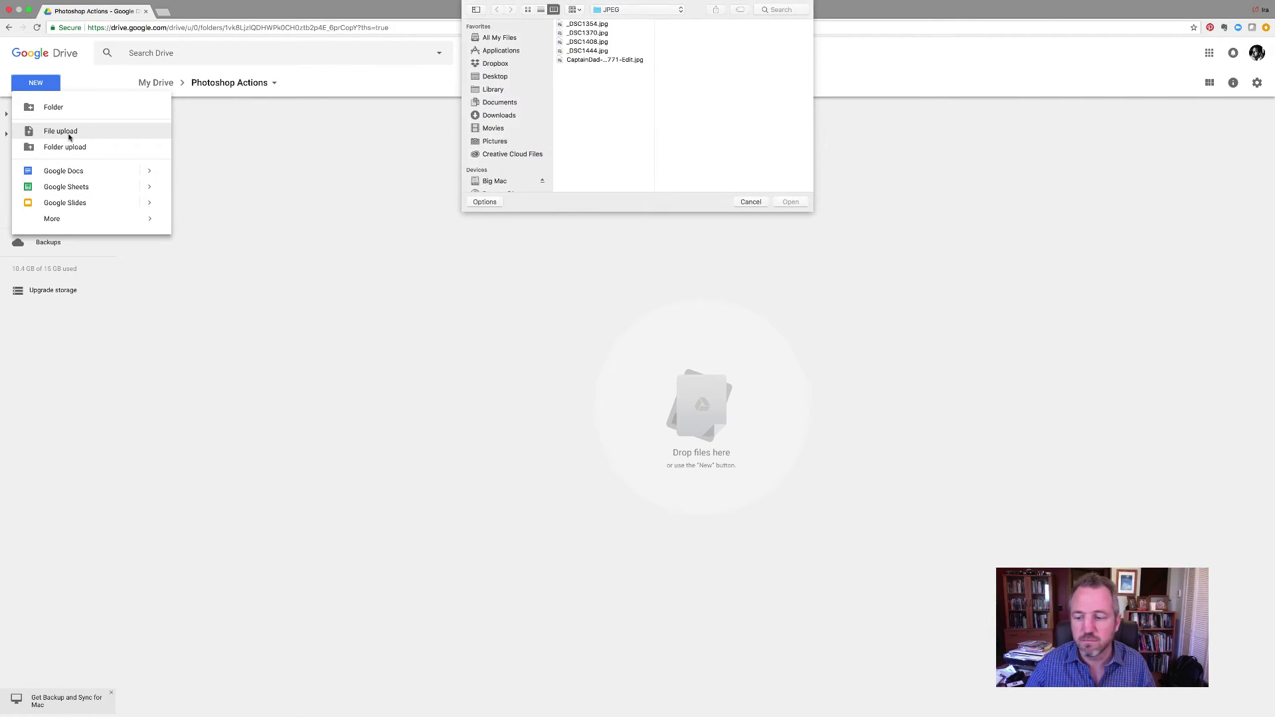
click(610, 10)
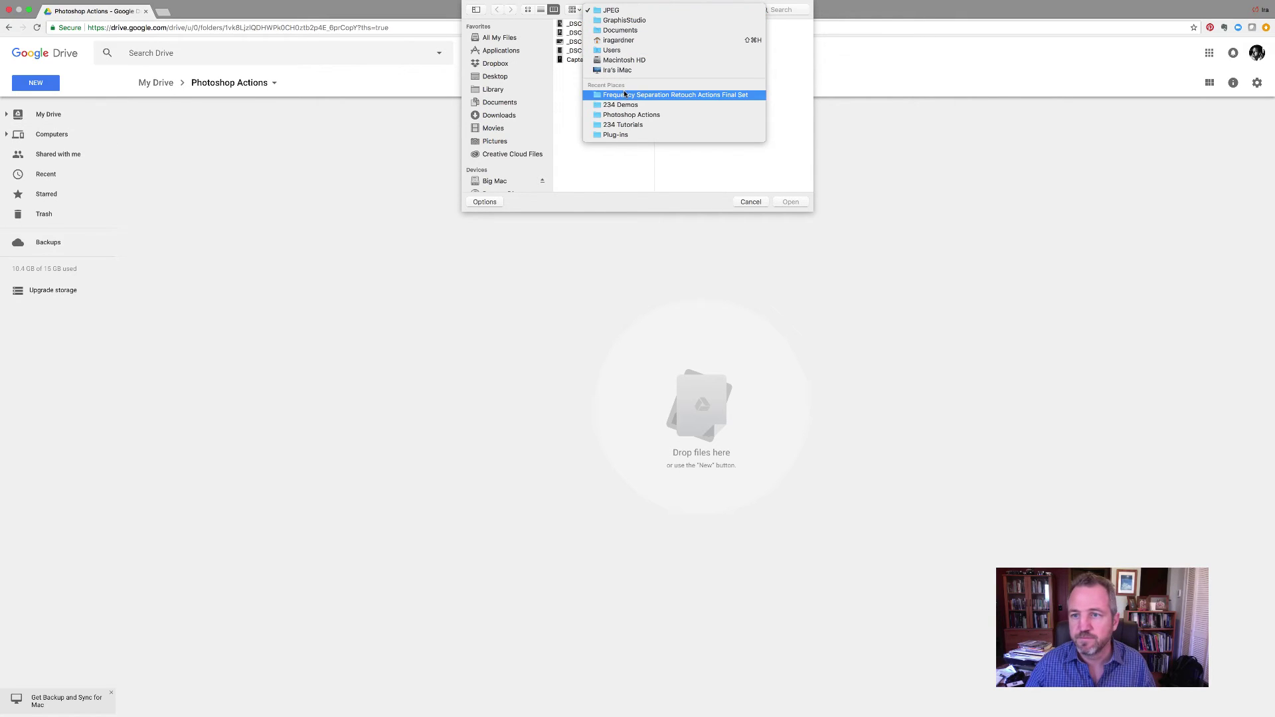
click(625, 94)
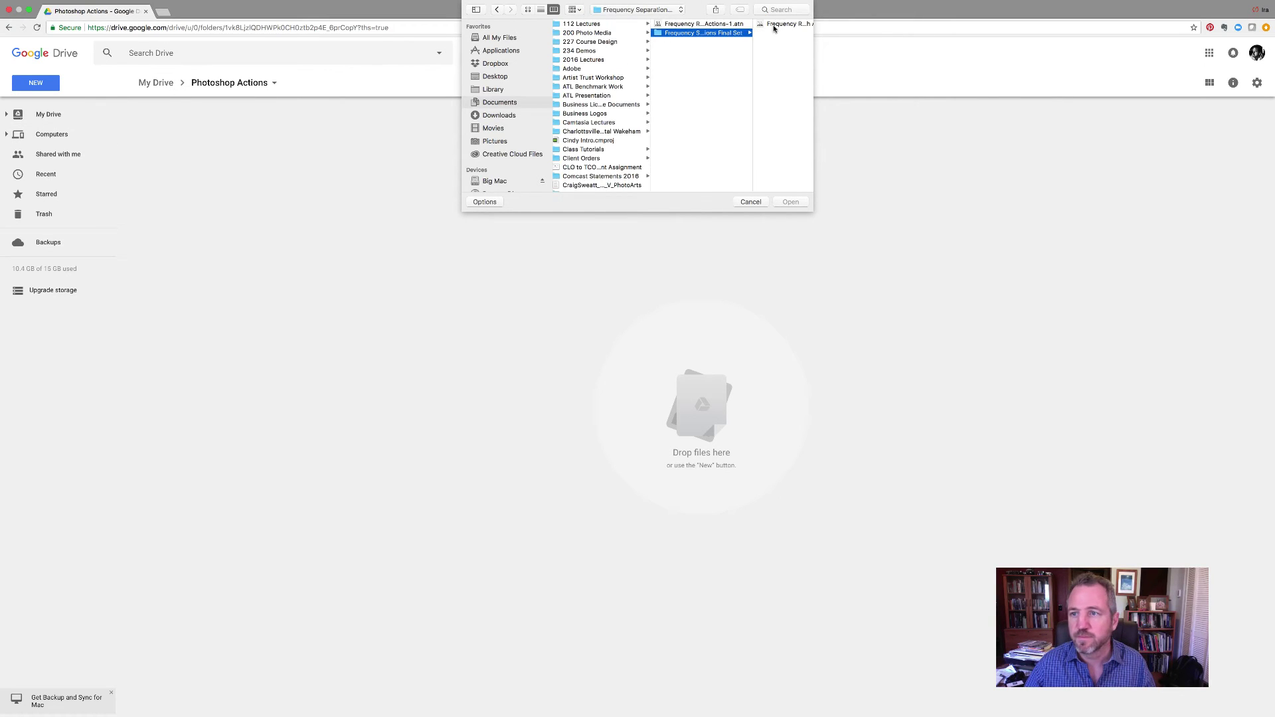
click(778, 25)
double_click(779, 25)
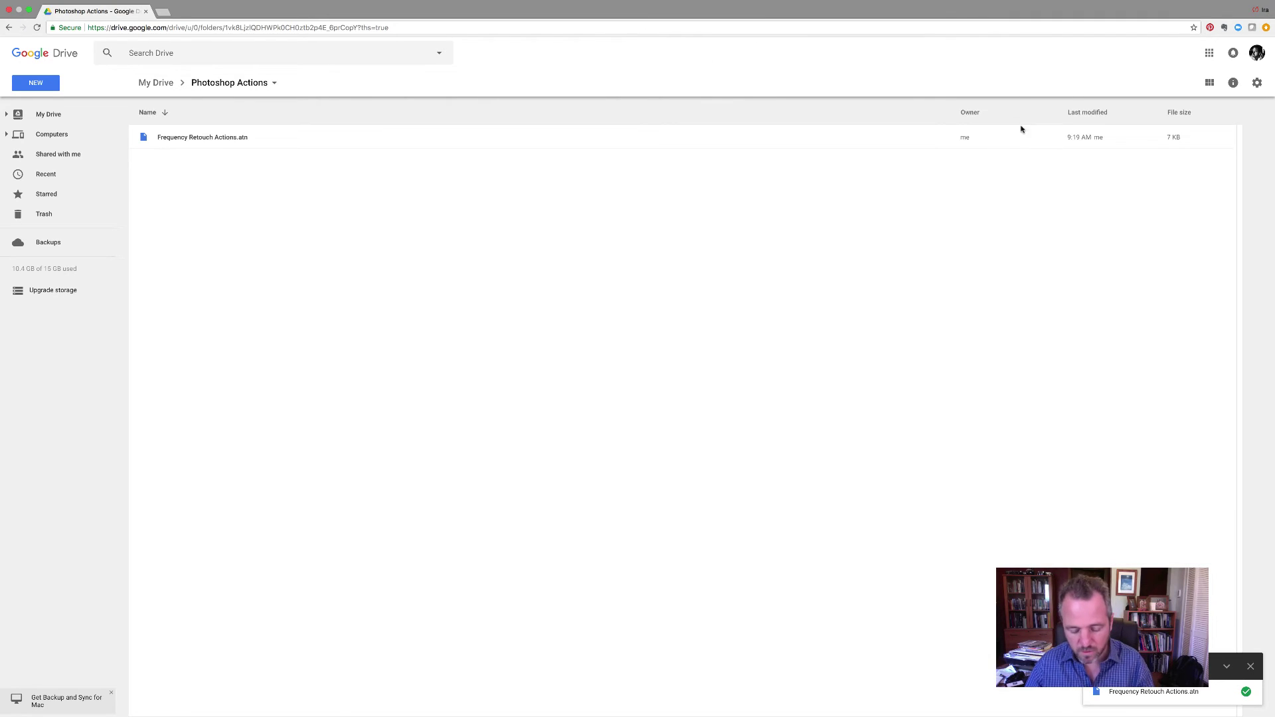
click(750, 142)
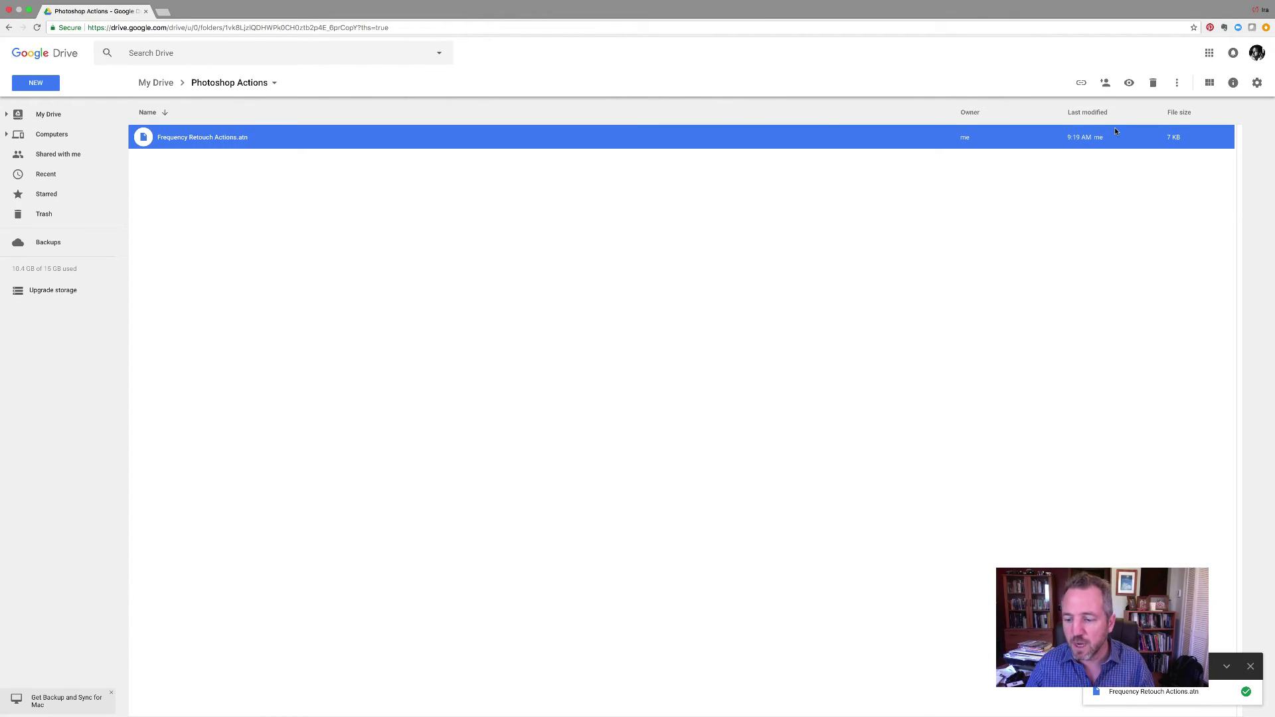
click(1082, 82)
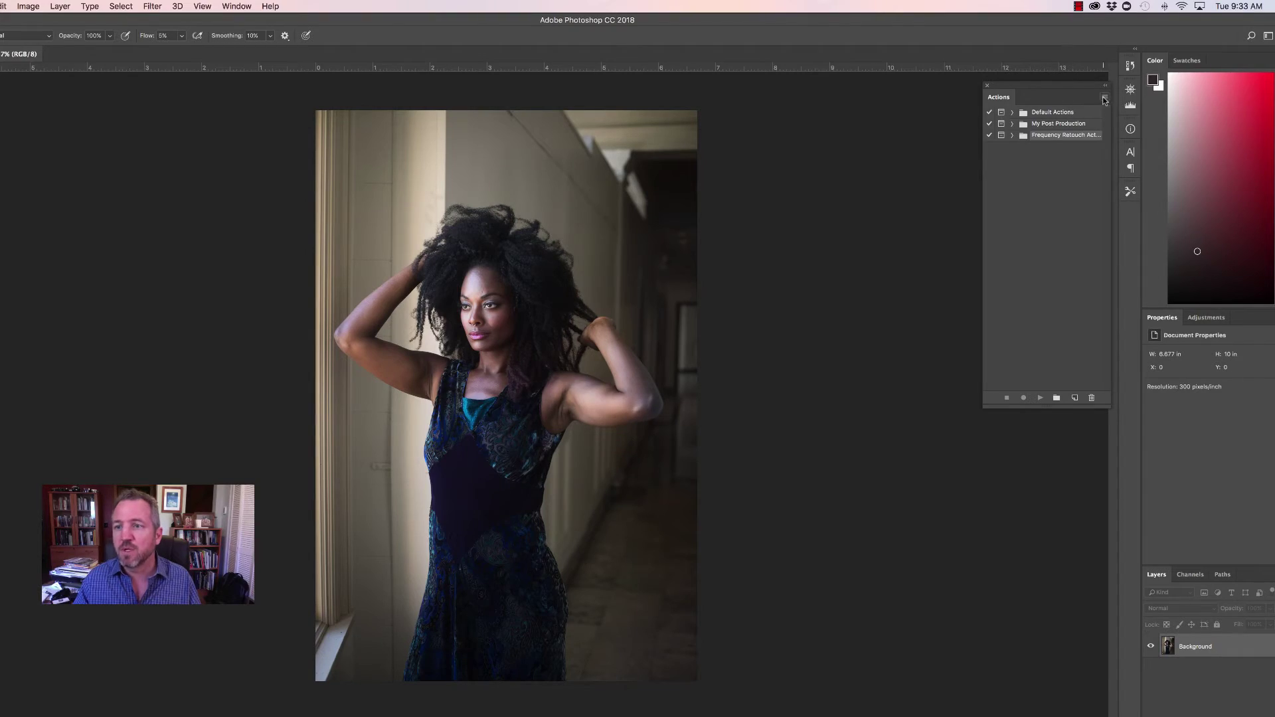
Create a new action set named Action Demo
click(1105, 98)
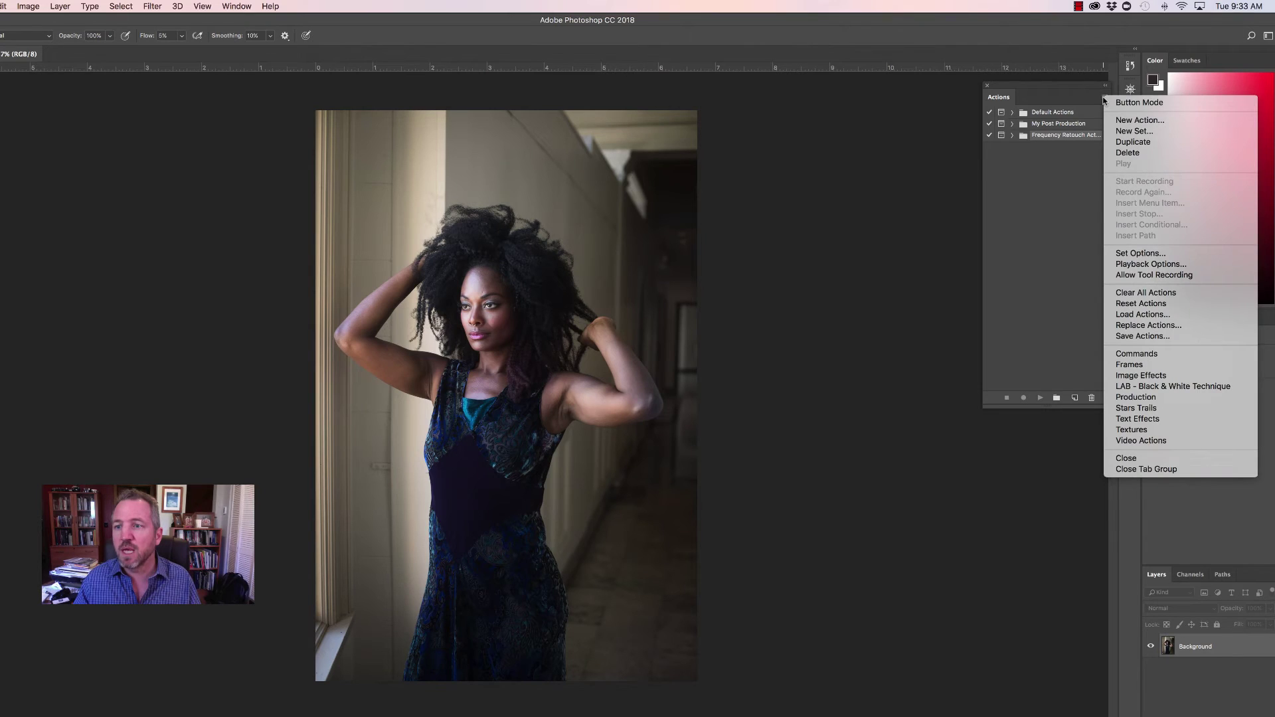
click(1121, 132)
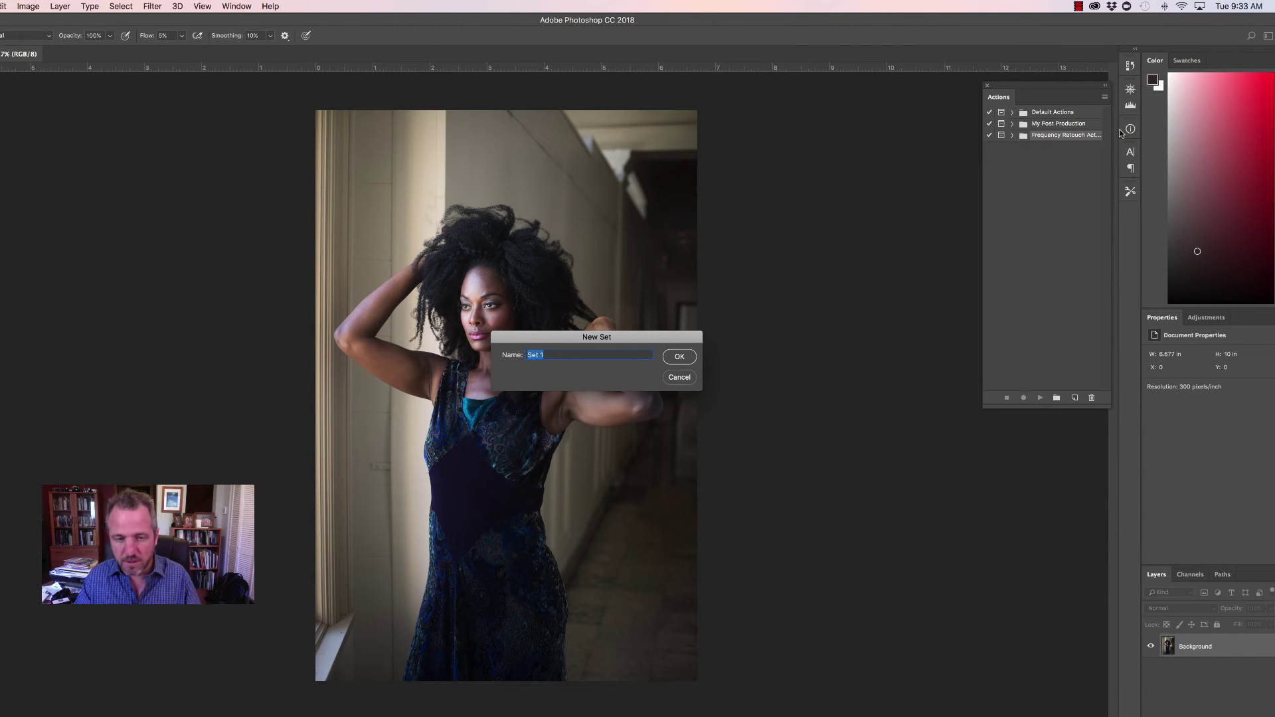
text(Action Demo)
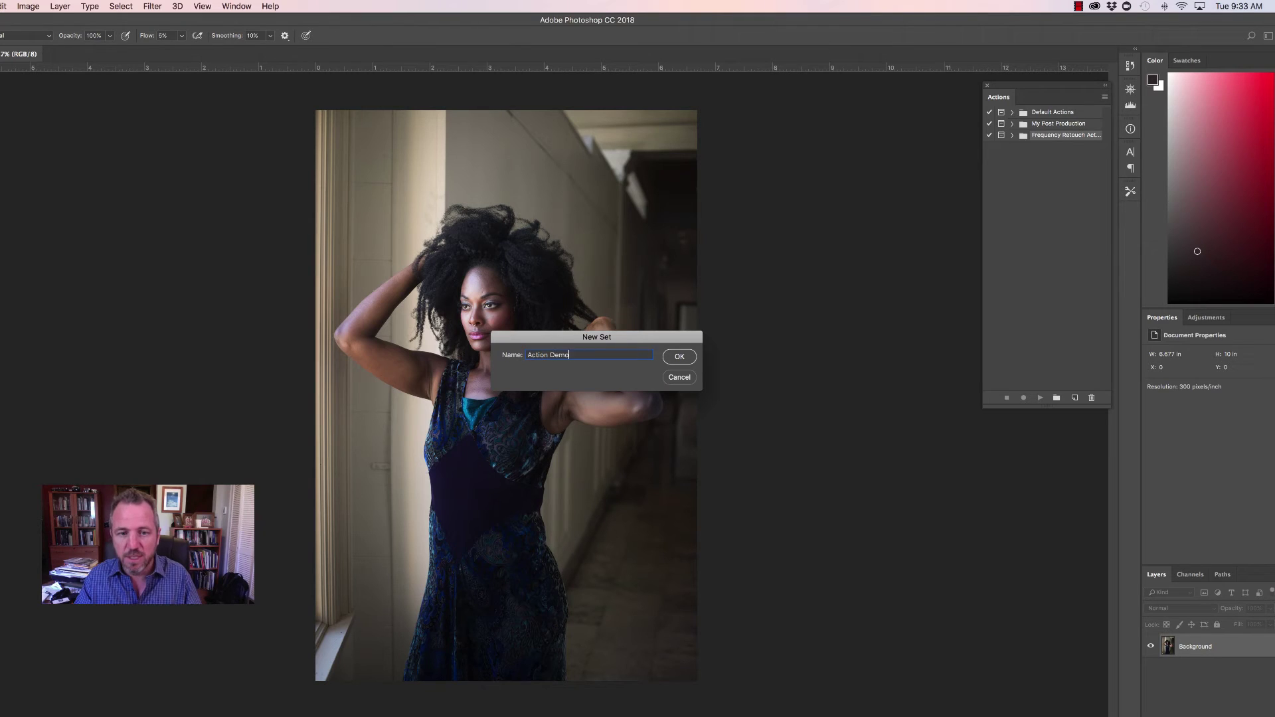
click(680, 358)
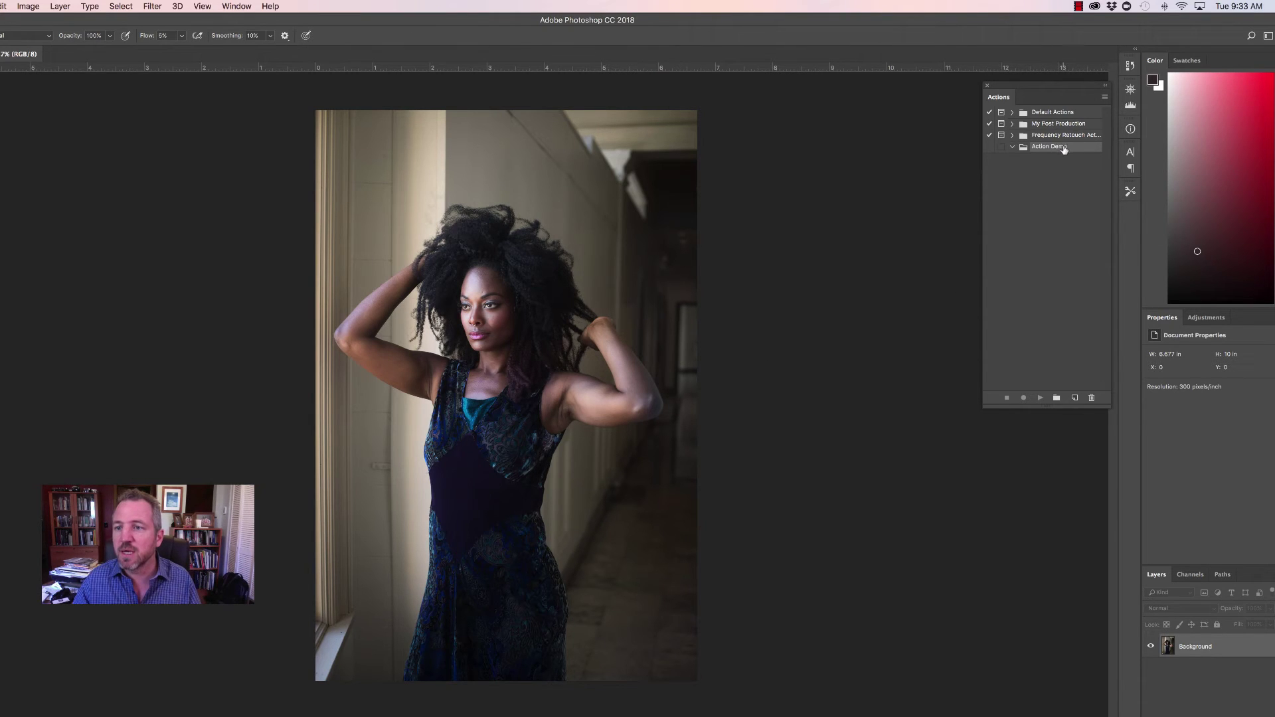
Start recording a new orange-coded action named Frequency Retouch Setup Demo
click(1104, 97)
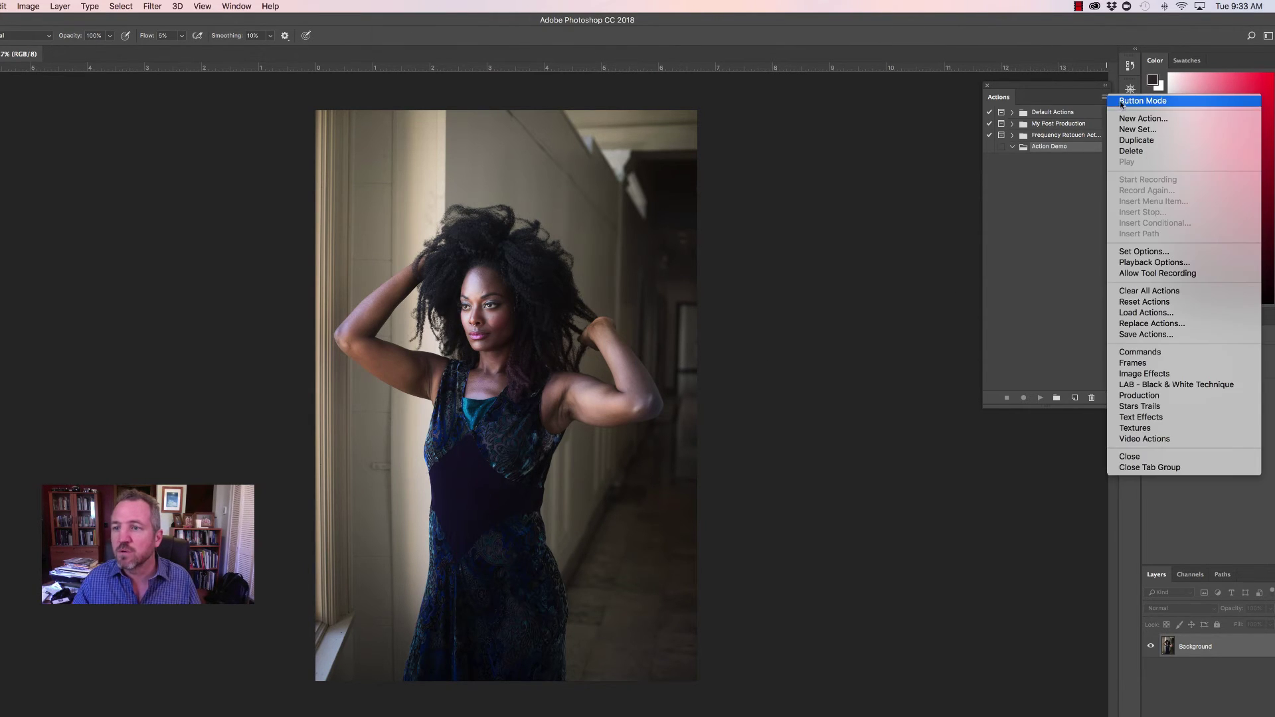
click(1123, 118)
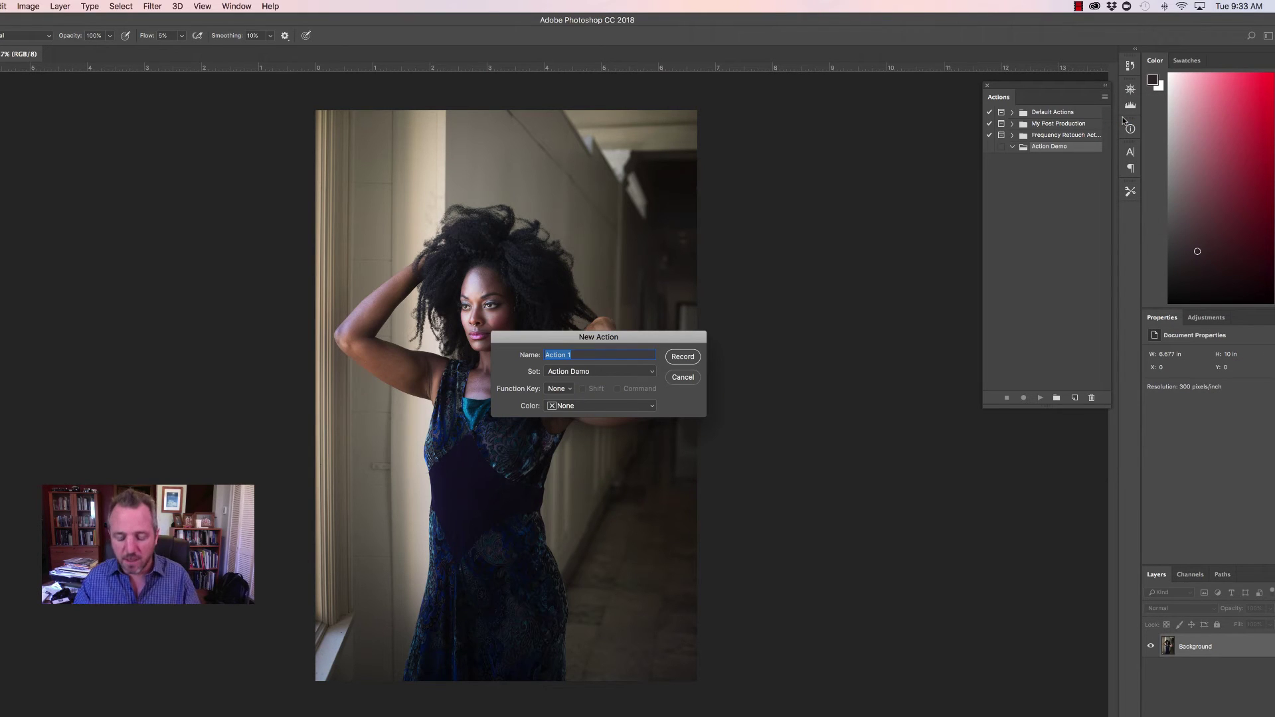
text(Frequency Retouch)
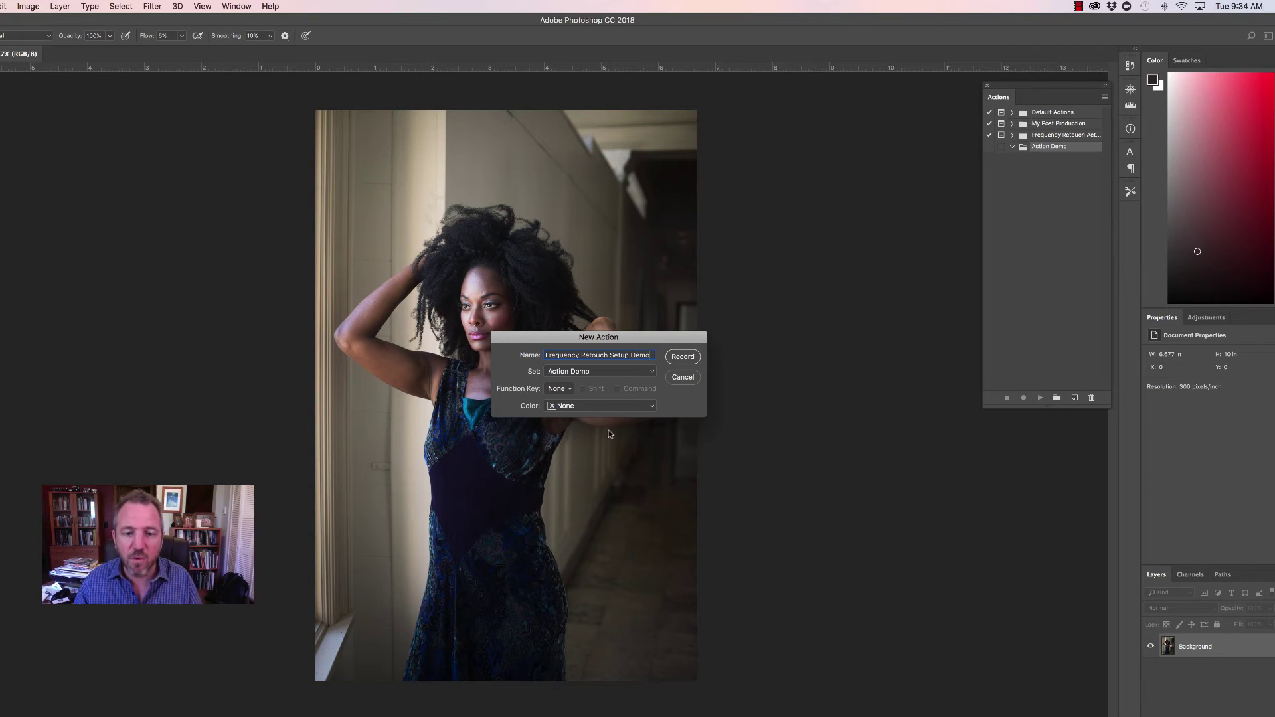
click(624, 405)
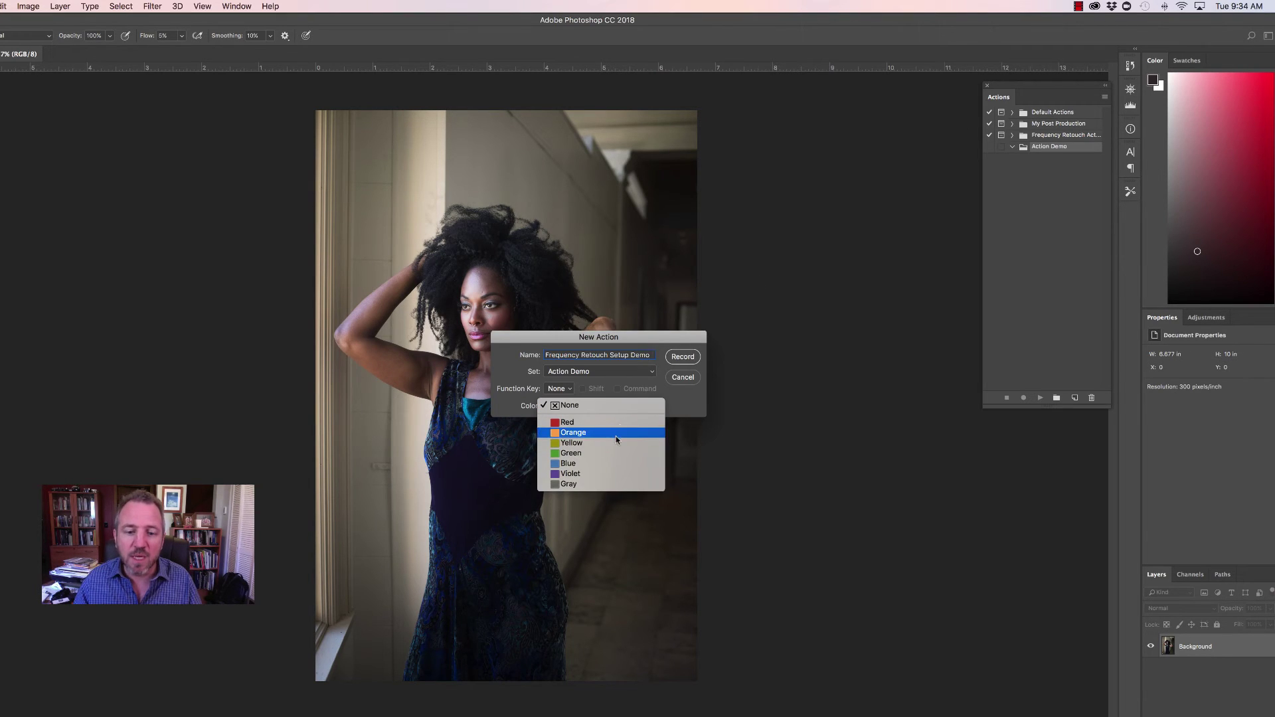
click(616, 435)
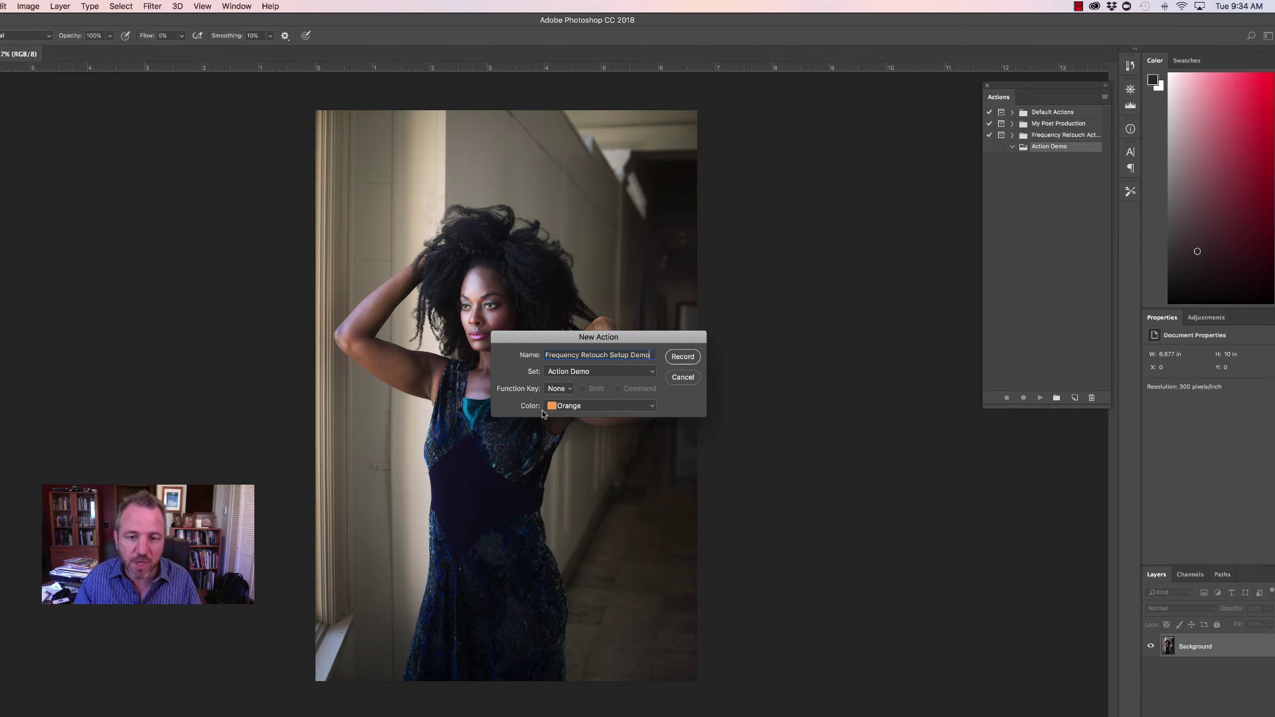
click(682, 356)
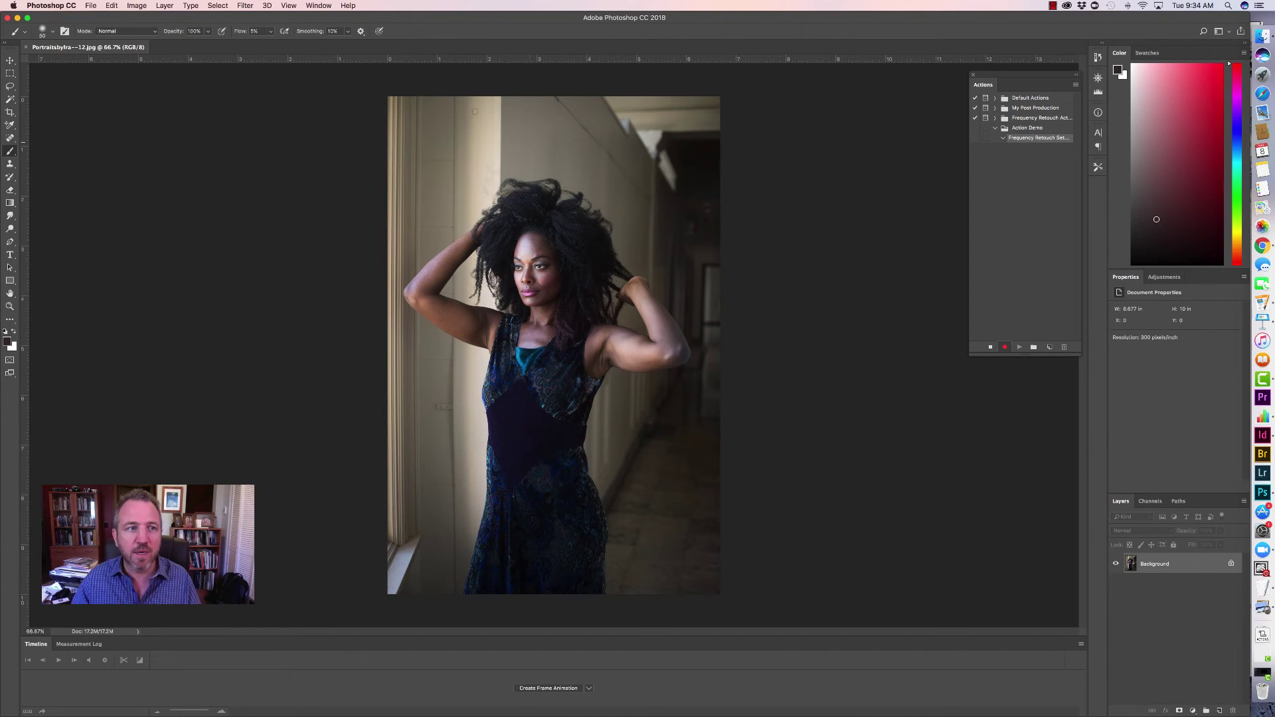
click(164, 5)
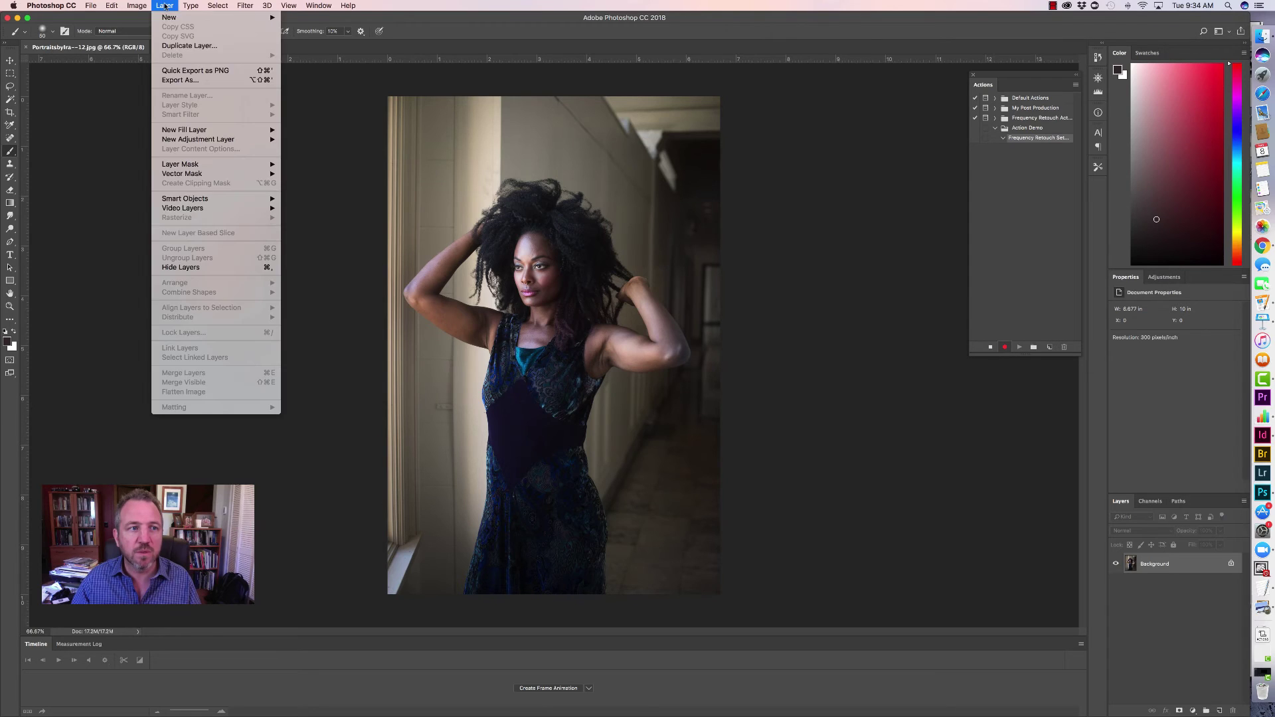
Duplicate the Background layer as 'Low - Skin Color'
click(172, 44)
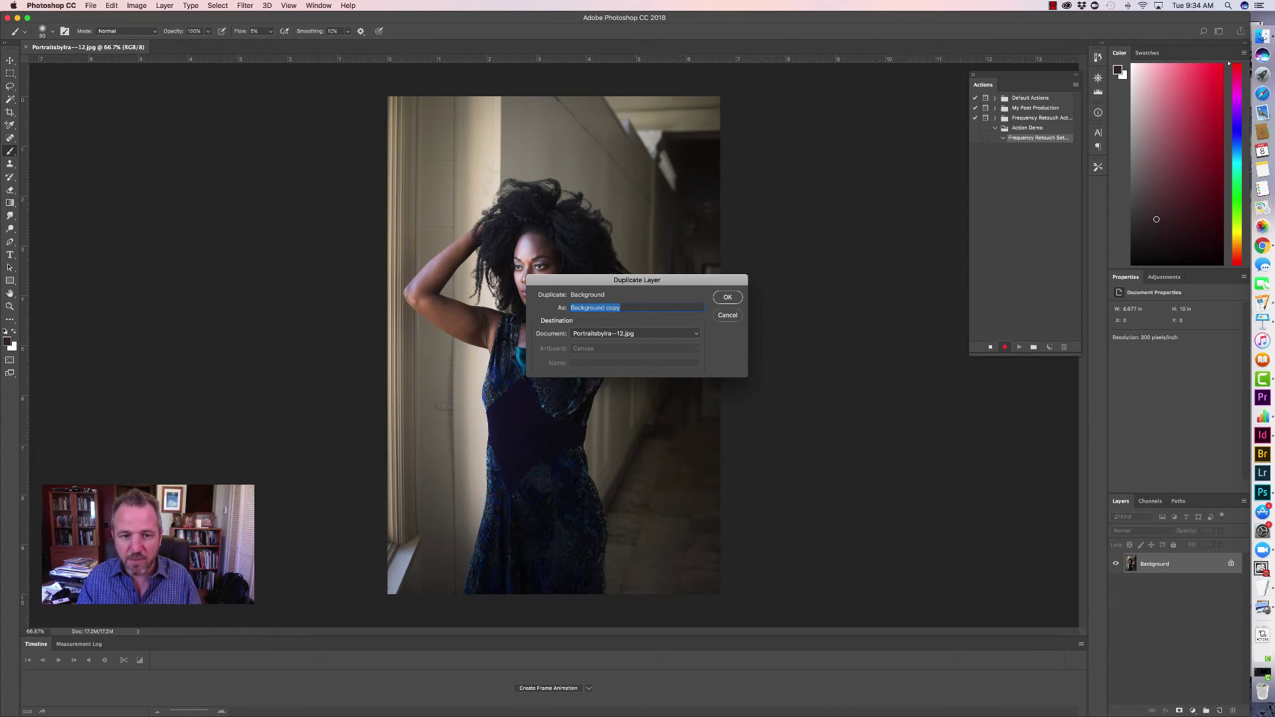
text(Low)
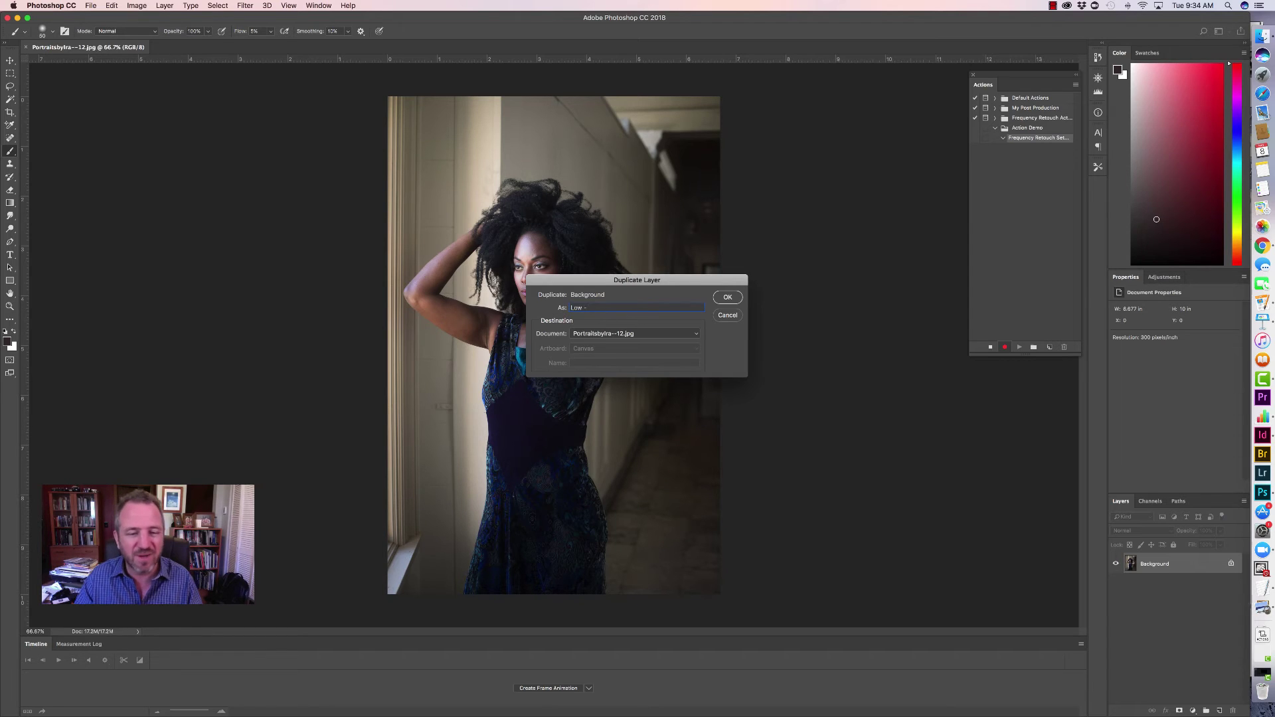
text( - Skin Color)
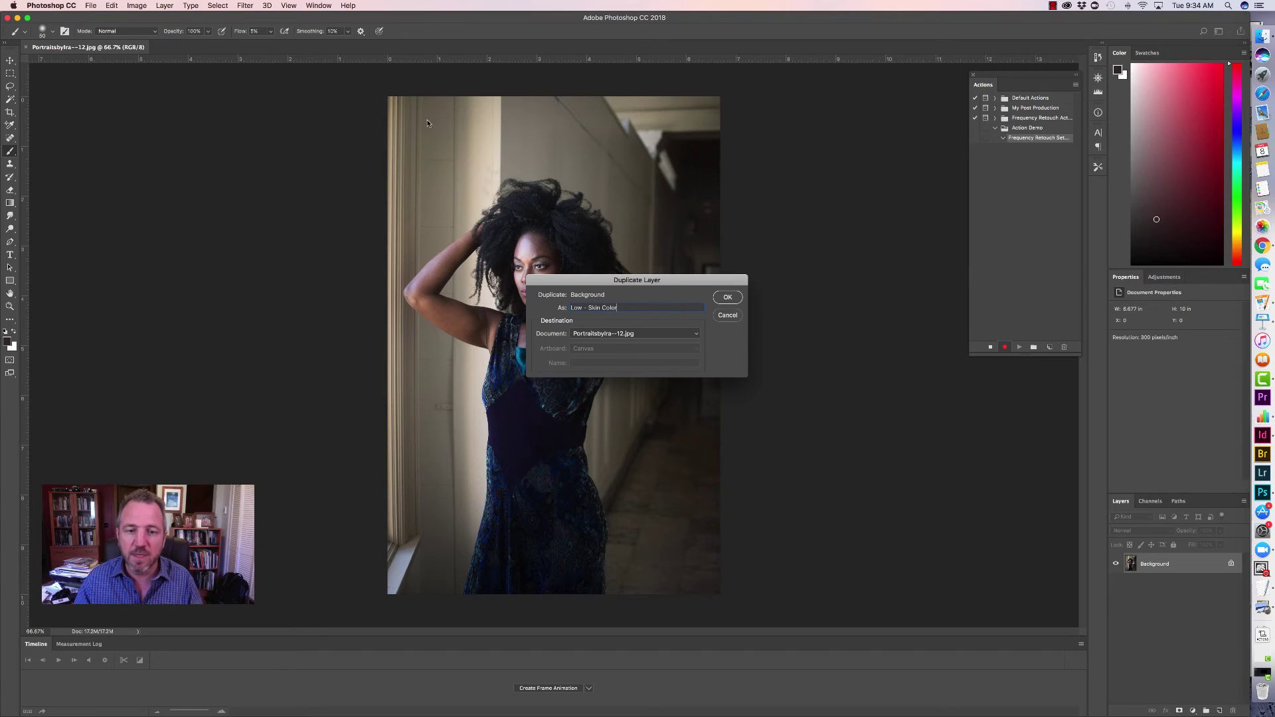
click(726, 297)
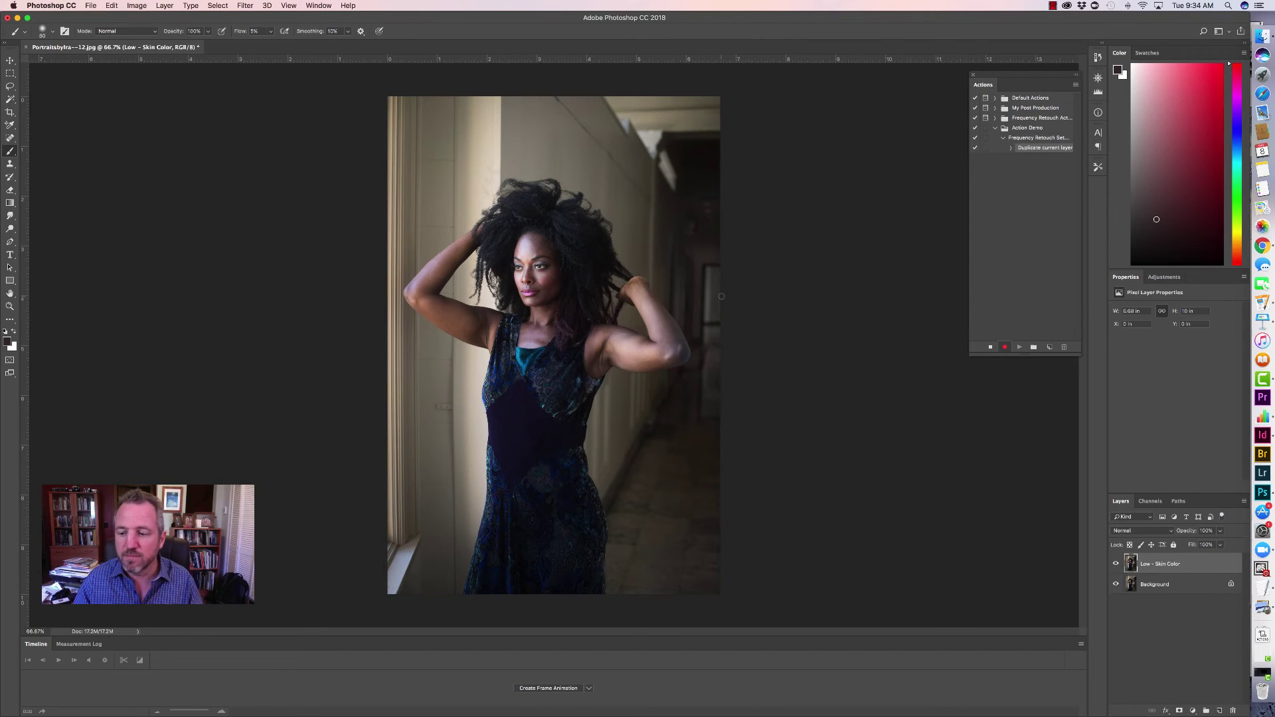
Duplicate it as a hidden 'High - Skin Texture Layer', then reselect Low - Skin Color
click(165, 6)
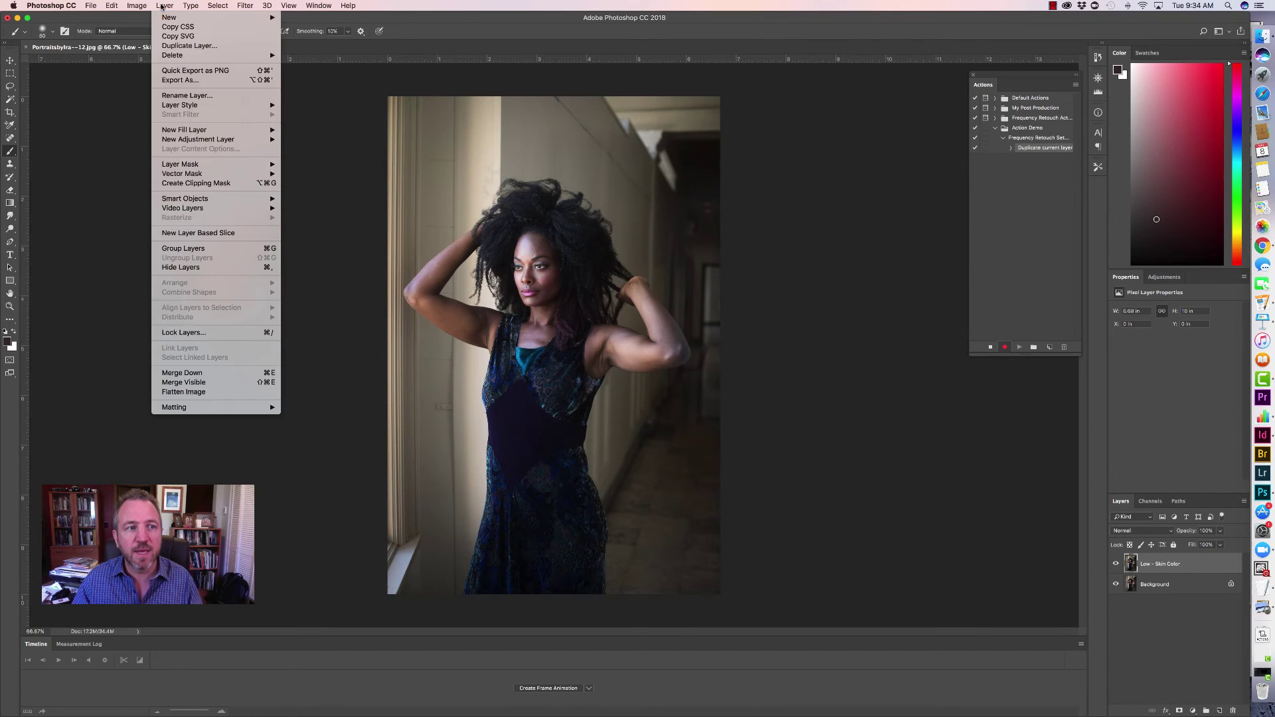
click(173, 47)
text(H)
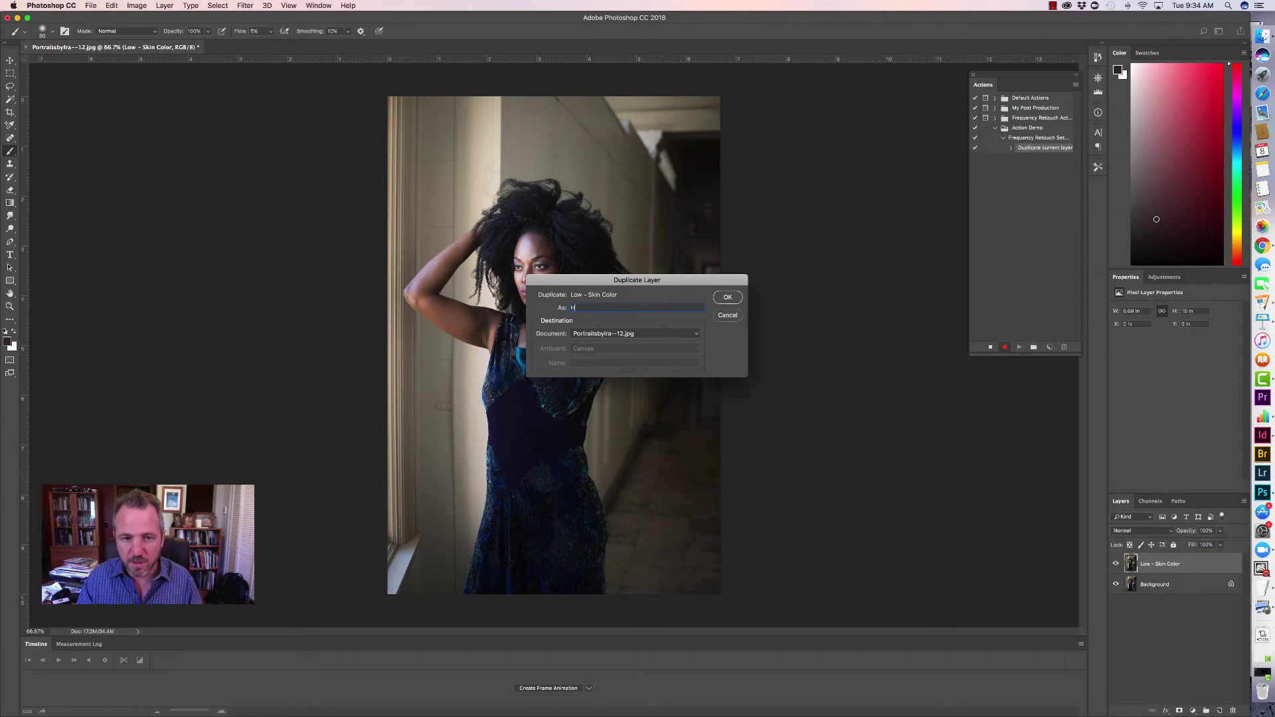
text(igh - Skin Texture La)
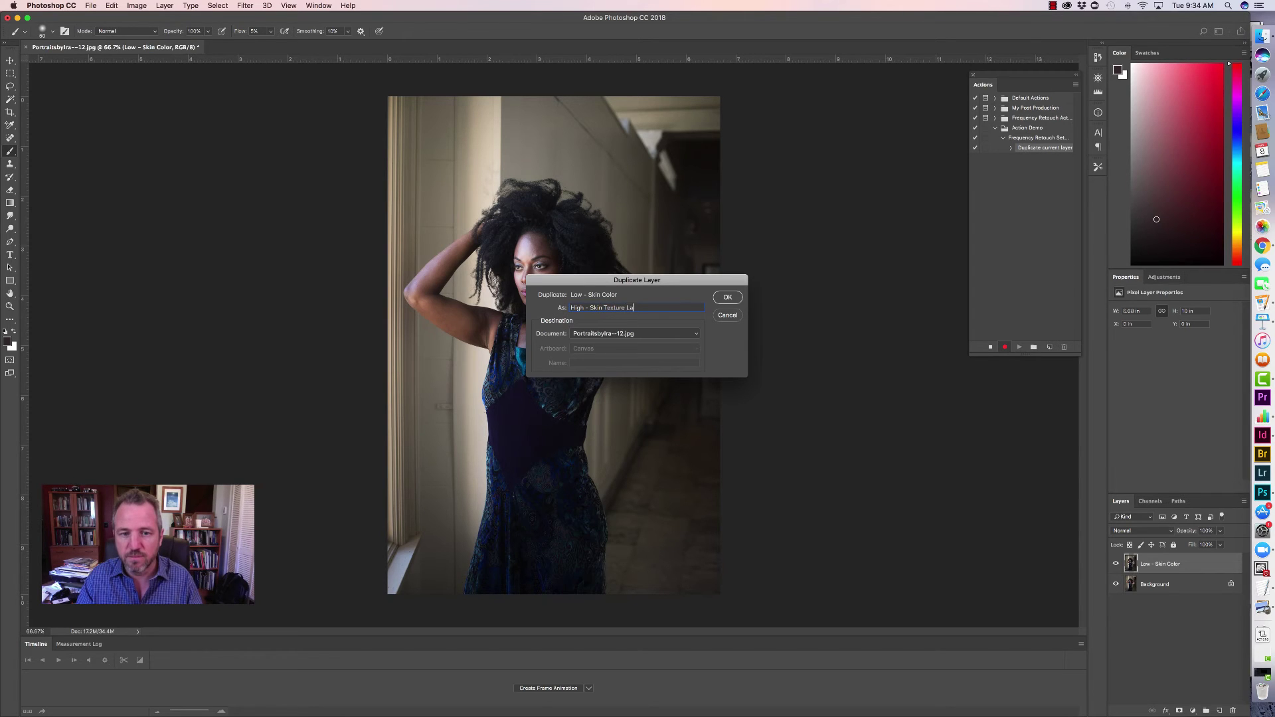
text(yer)
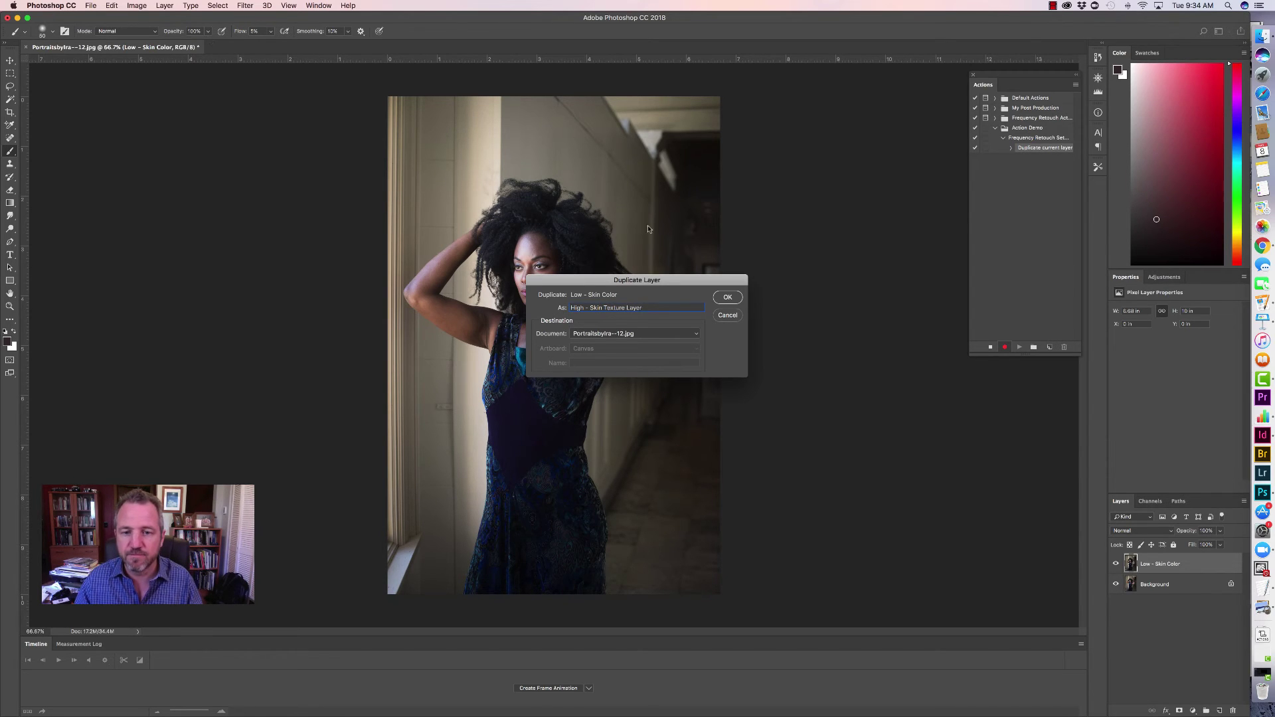
click(728, 297)
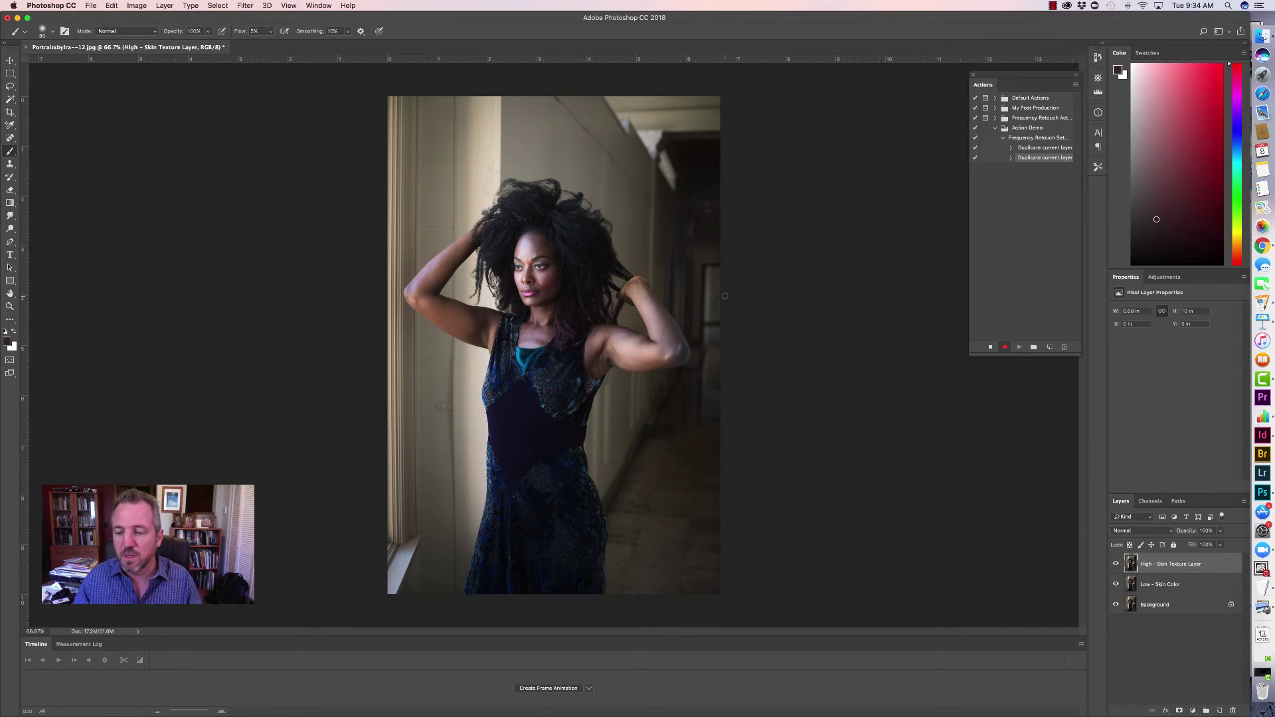
click(1115, 566)
click(1162, 585)
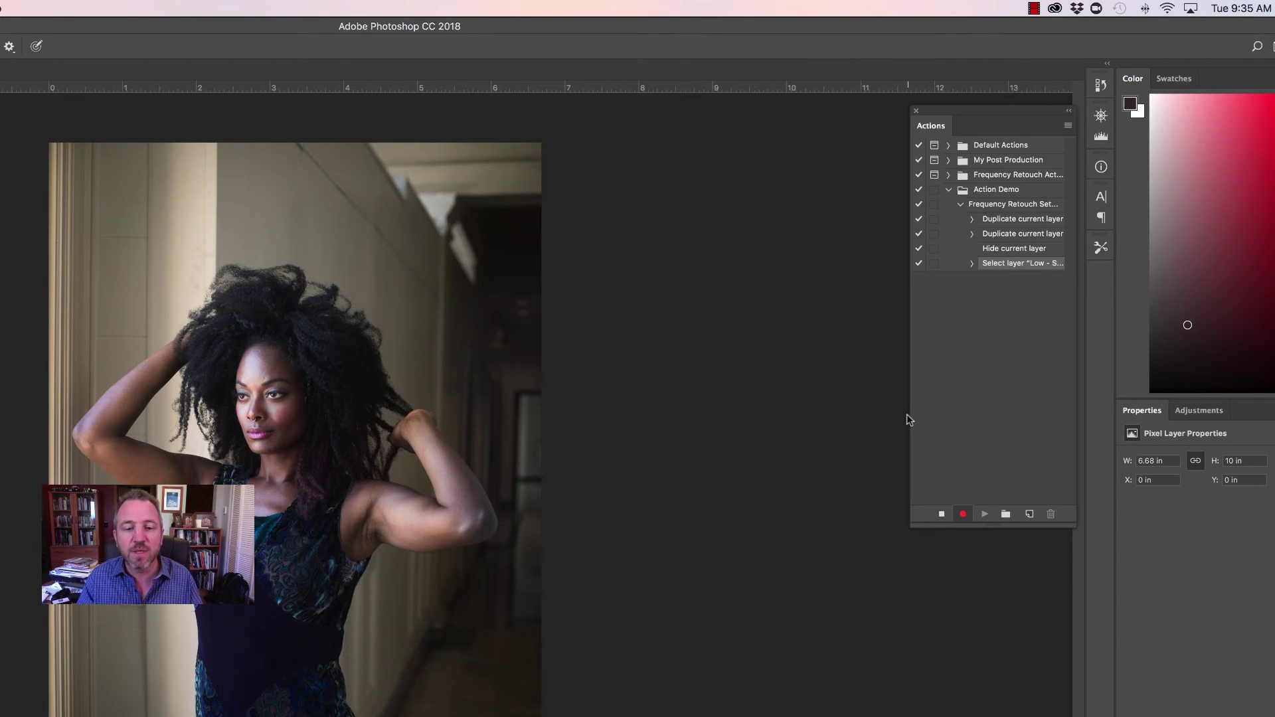
Insert a Stop explaining how to adjust the Gaussian blur, with Allow Continue enabled
click(1067, 126)
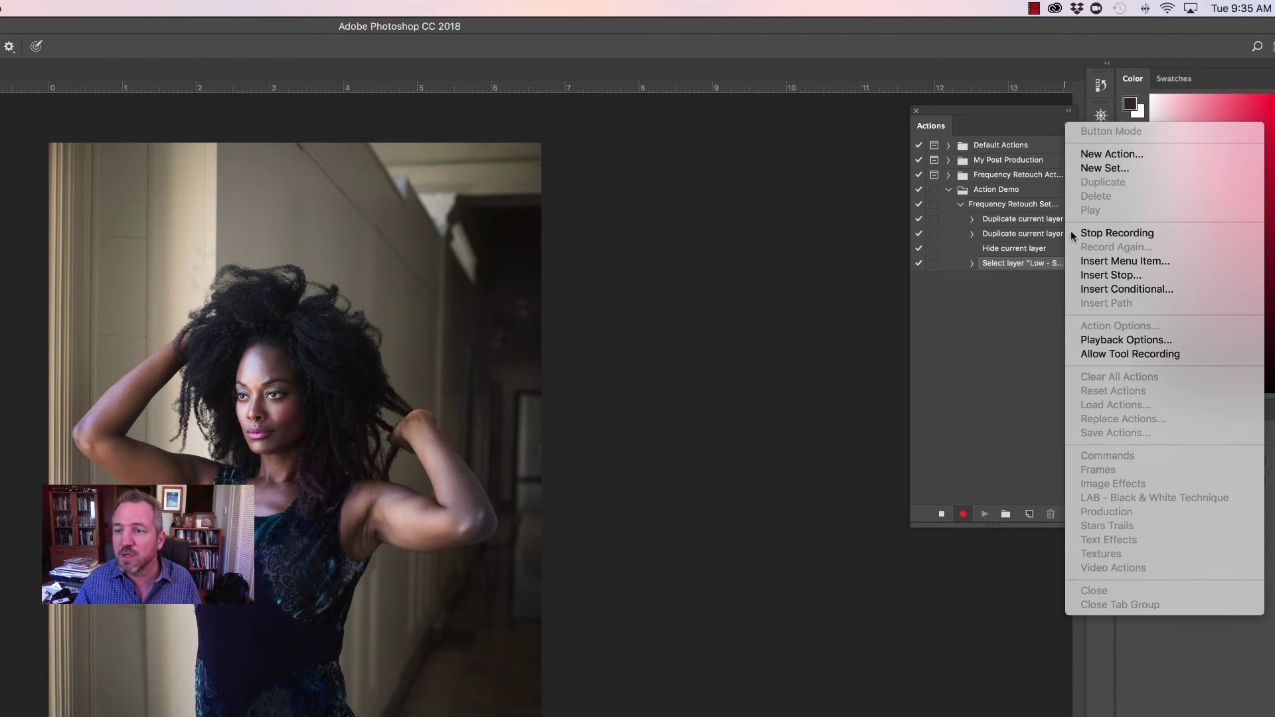
click(1093, 278)
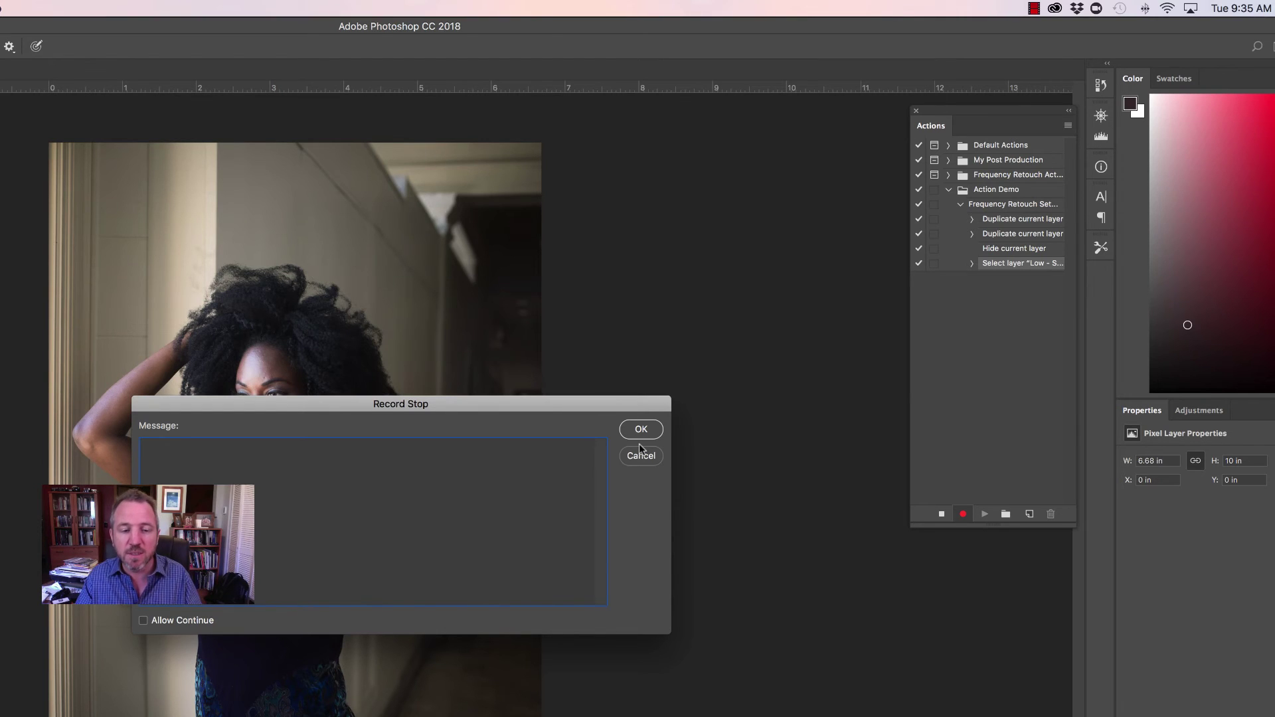
text(For the n)
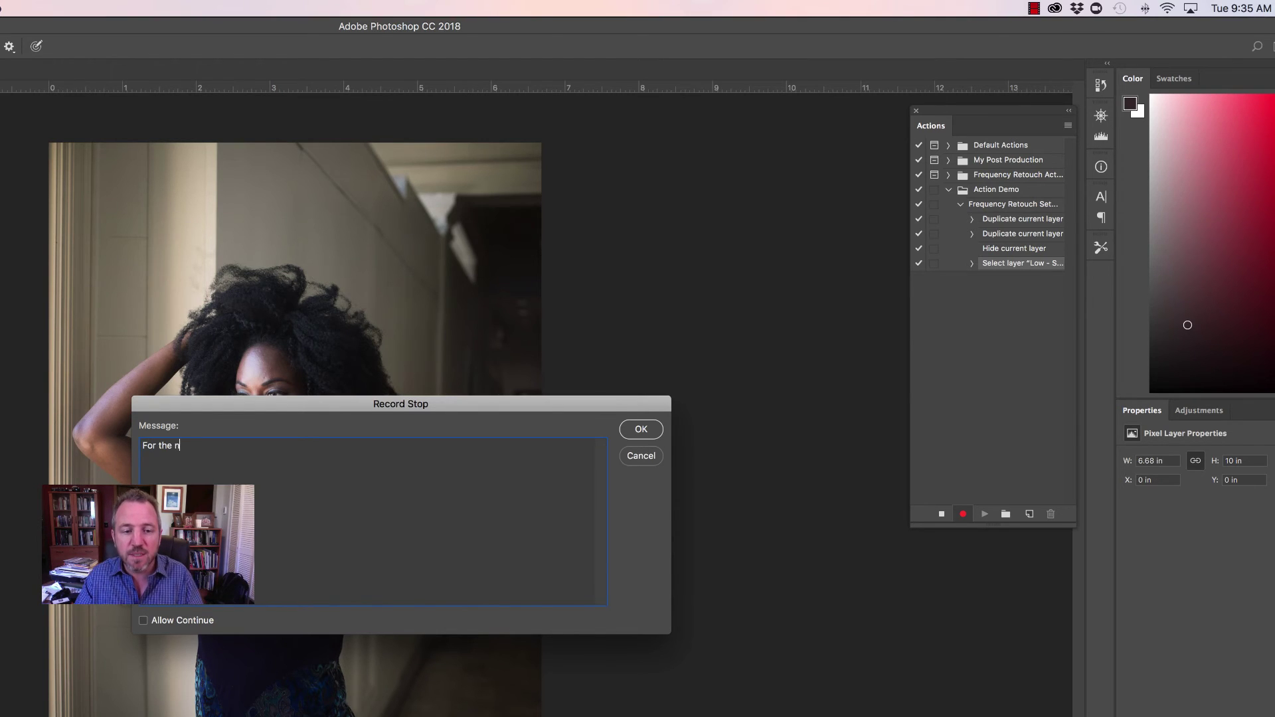
text(ext step you wi)
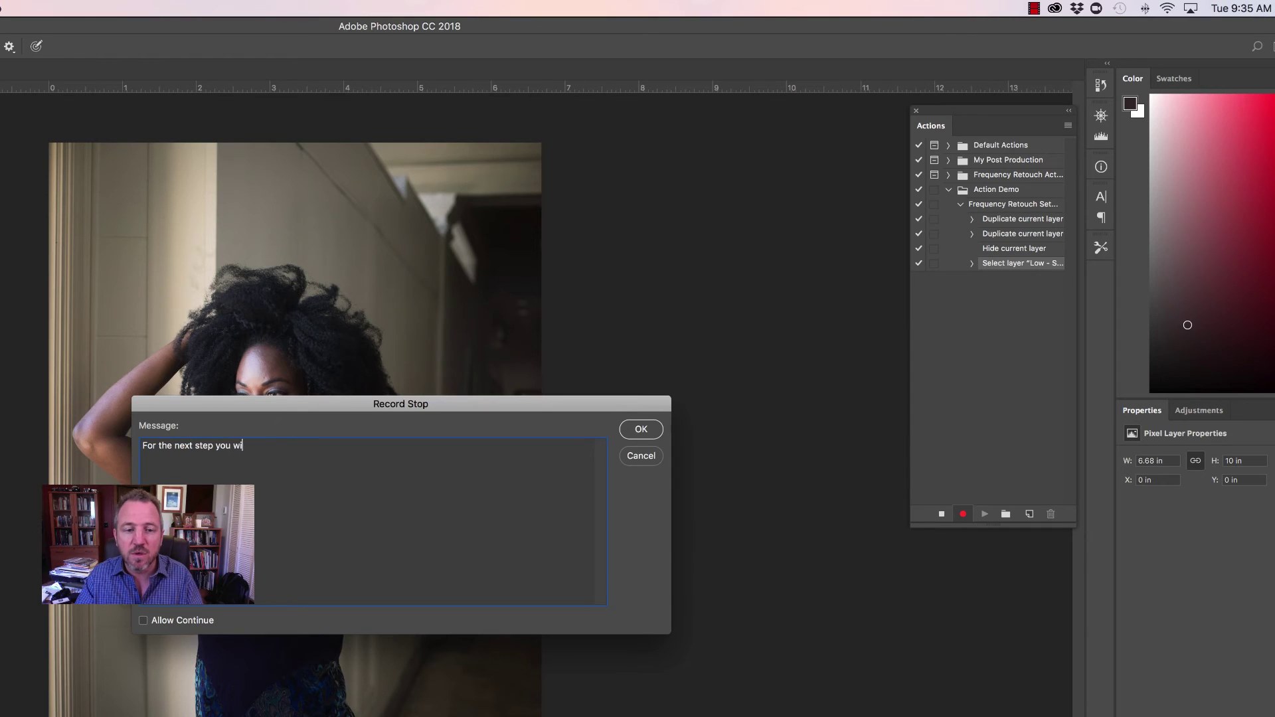
text(ll need to adjust)
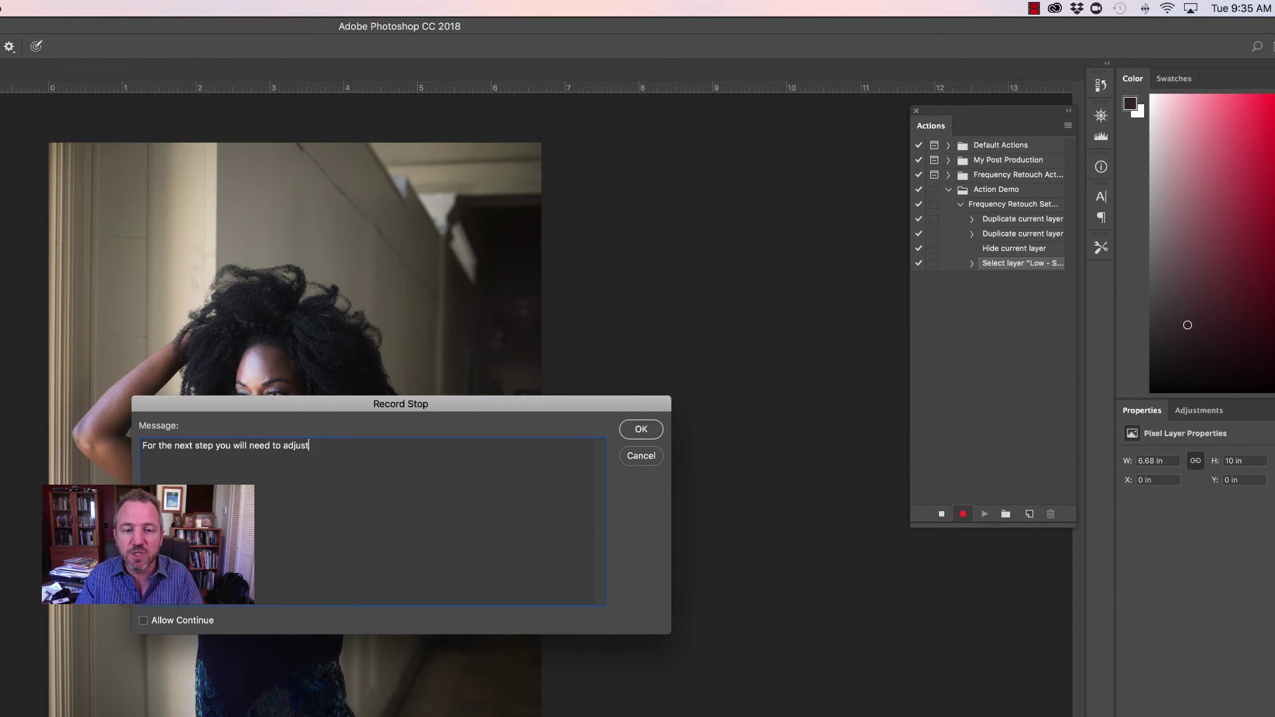
text( the gaussian )
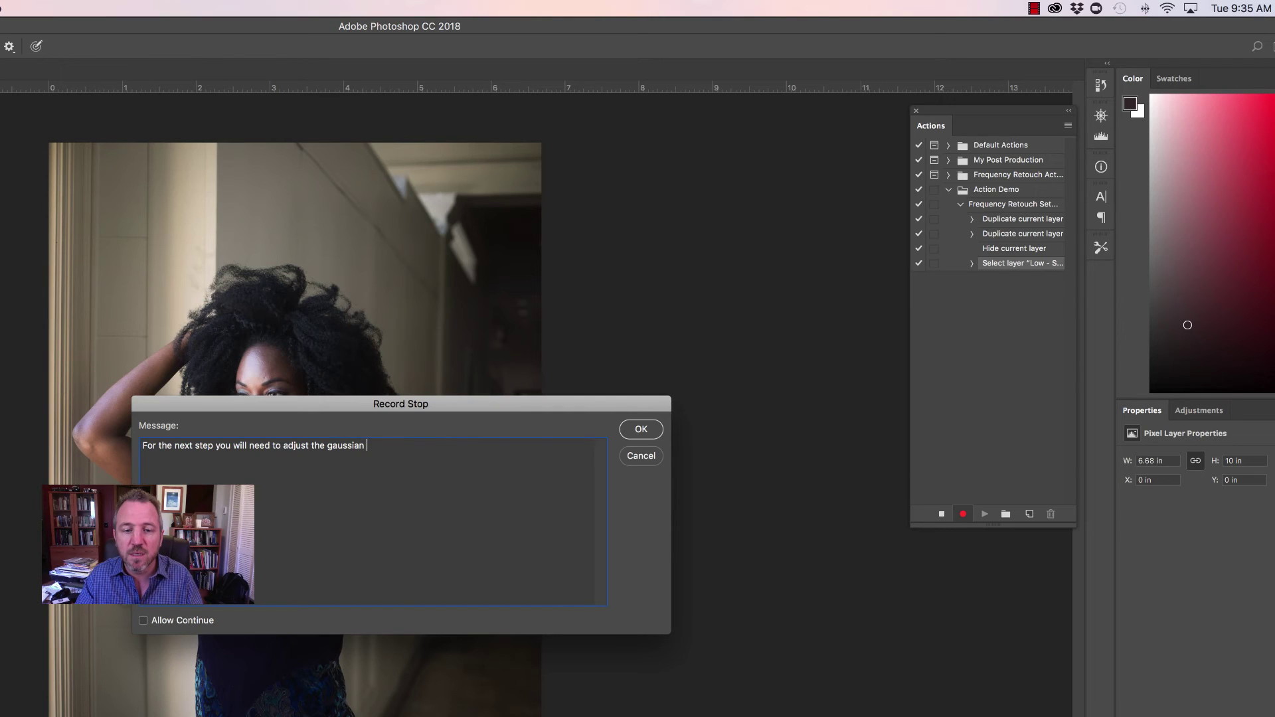
text(blur )
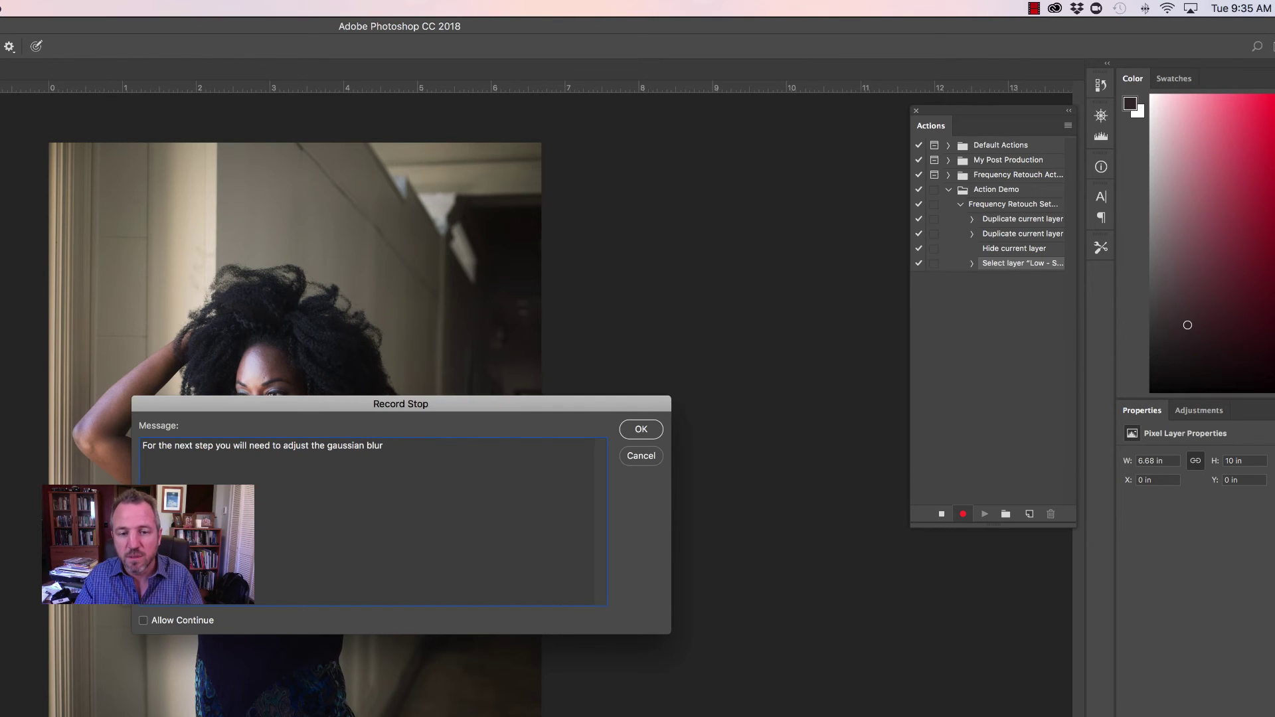
text(setting rele)
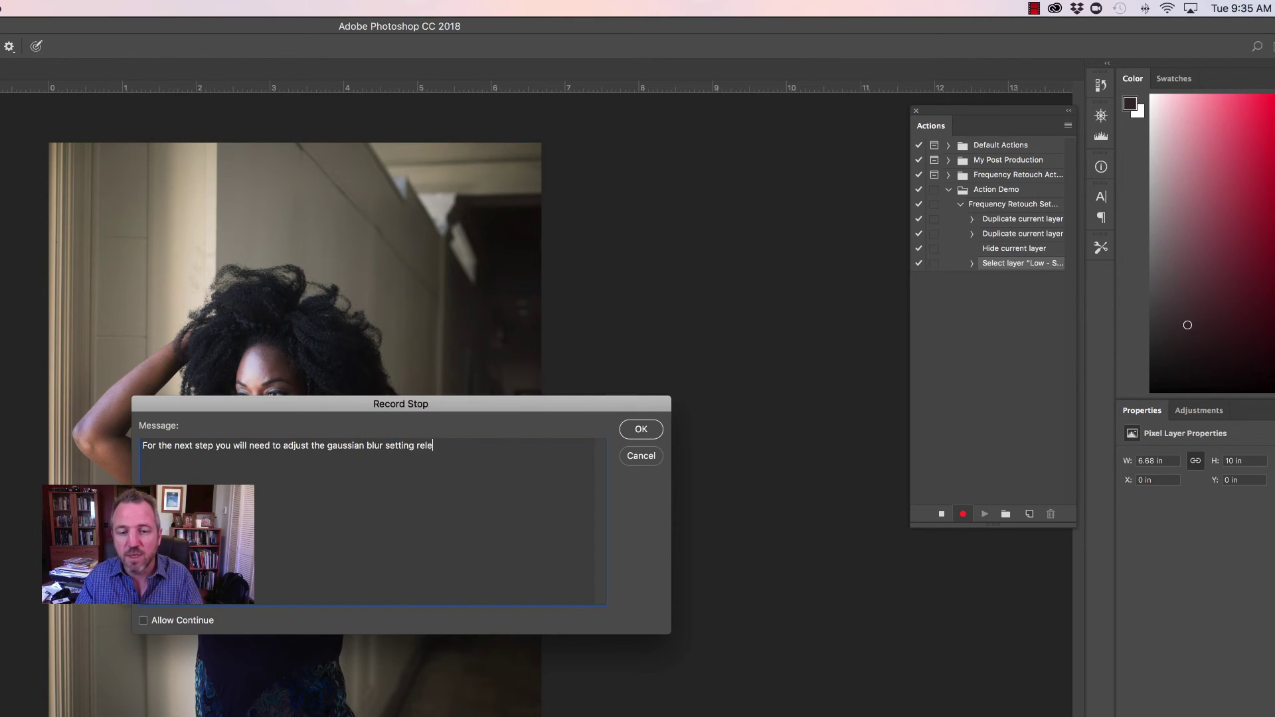
key(BackSpace)
text(ative to your i)
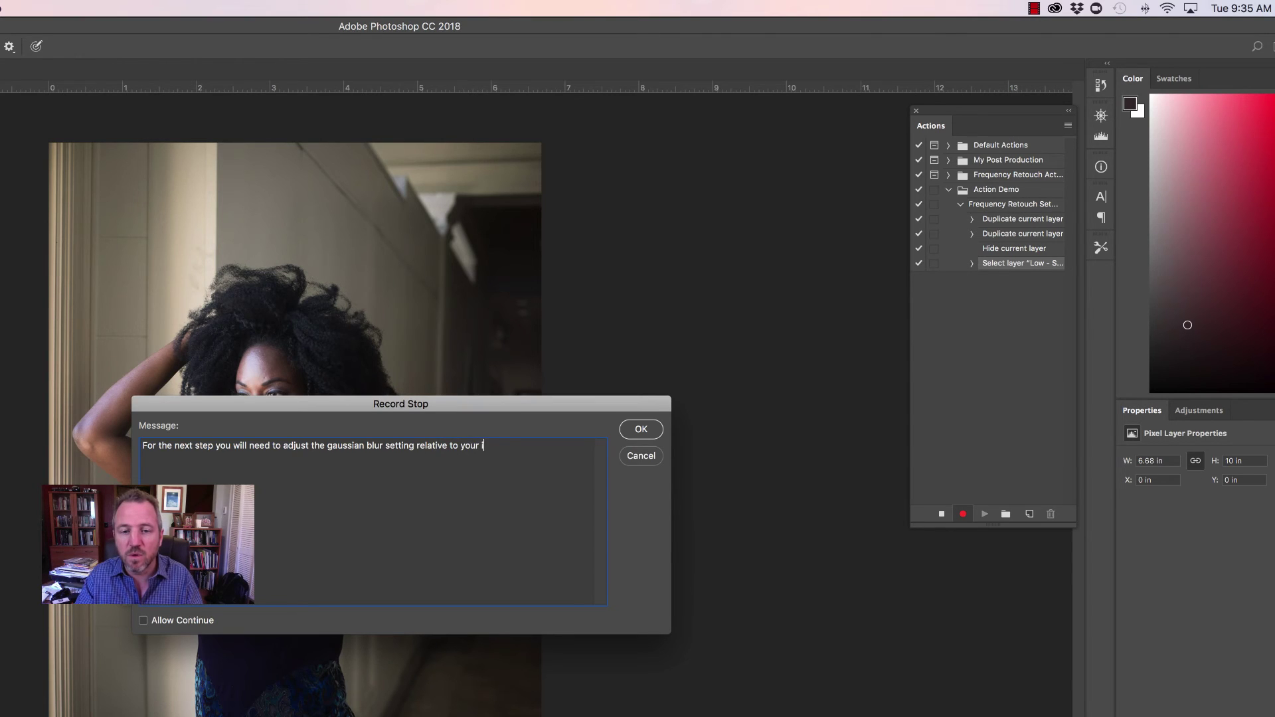
text(mage.  We want to hav)
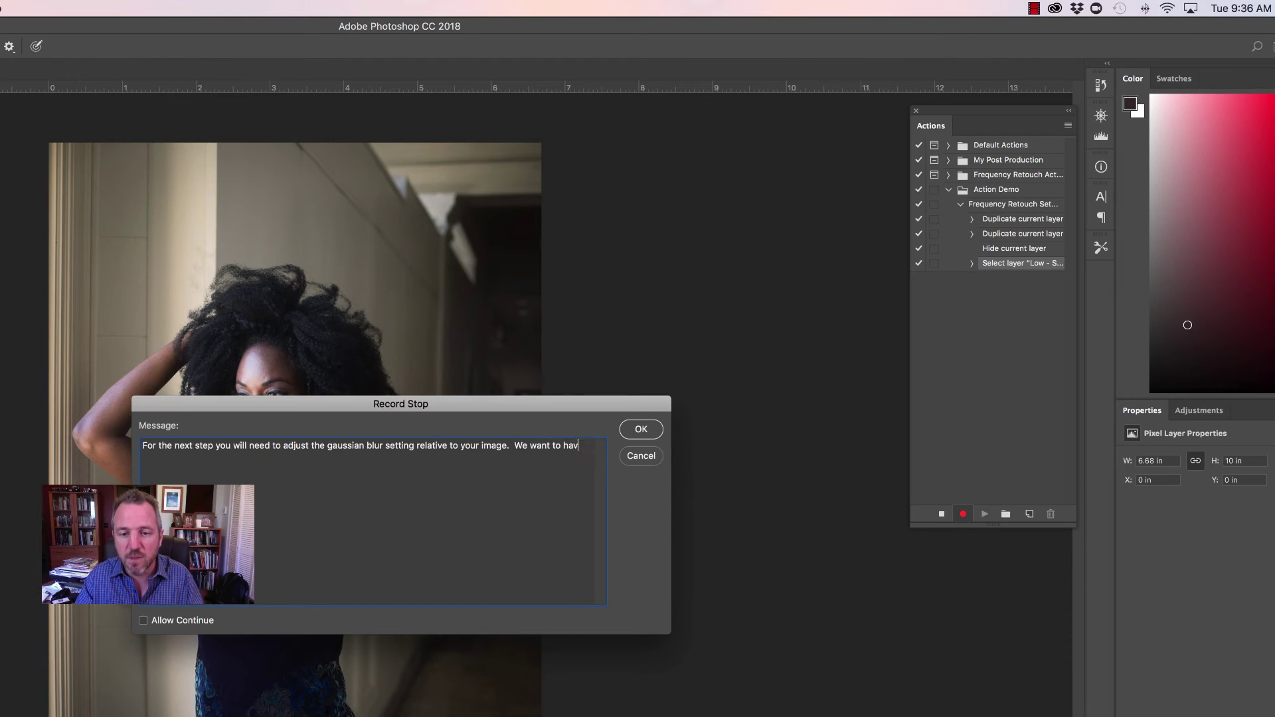
text(e the image blured)
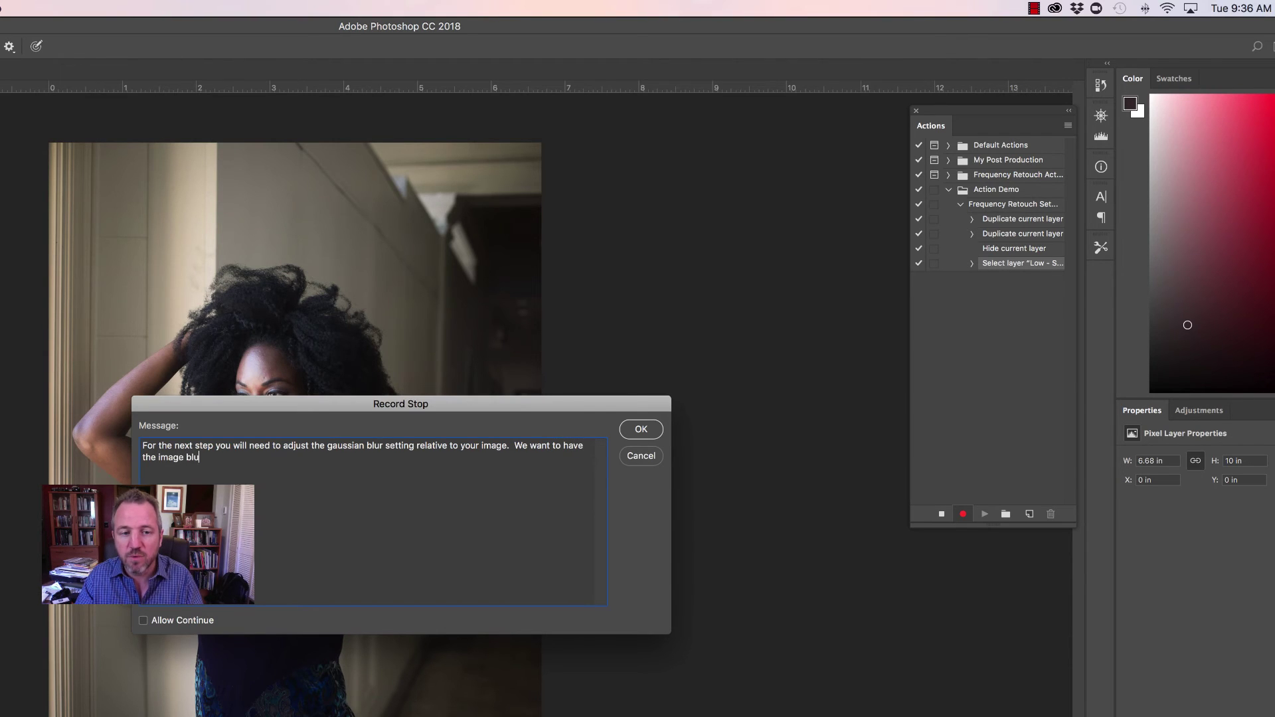
key(BackSpace)
key(BackSpace)
key(BackSpace)
text(red just enough to smo)
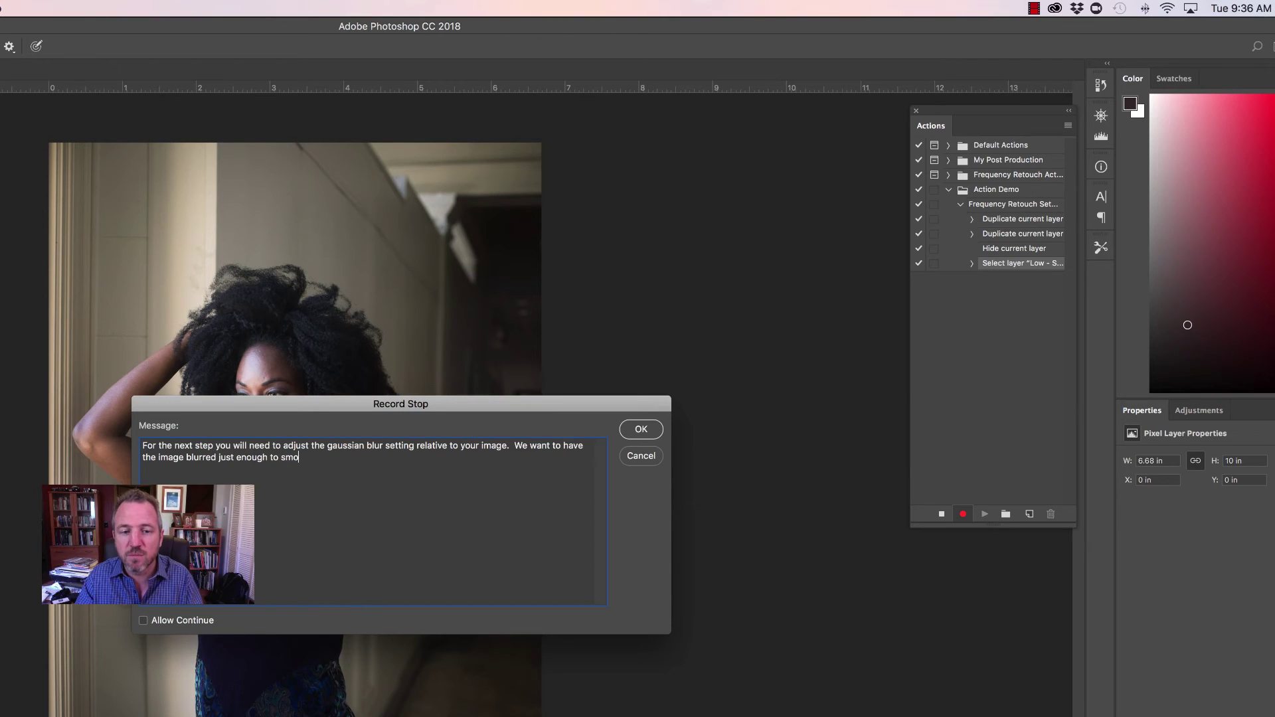
text(oth the colors but not)
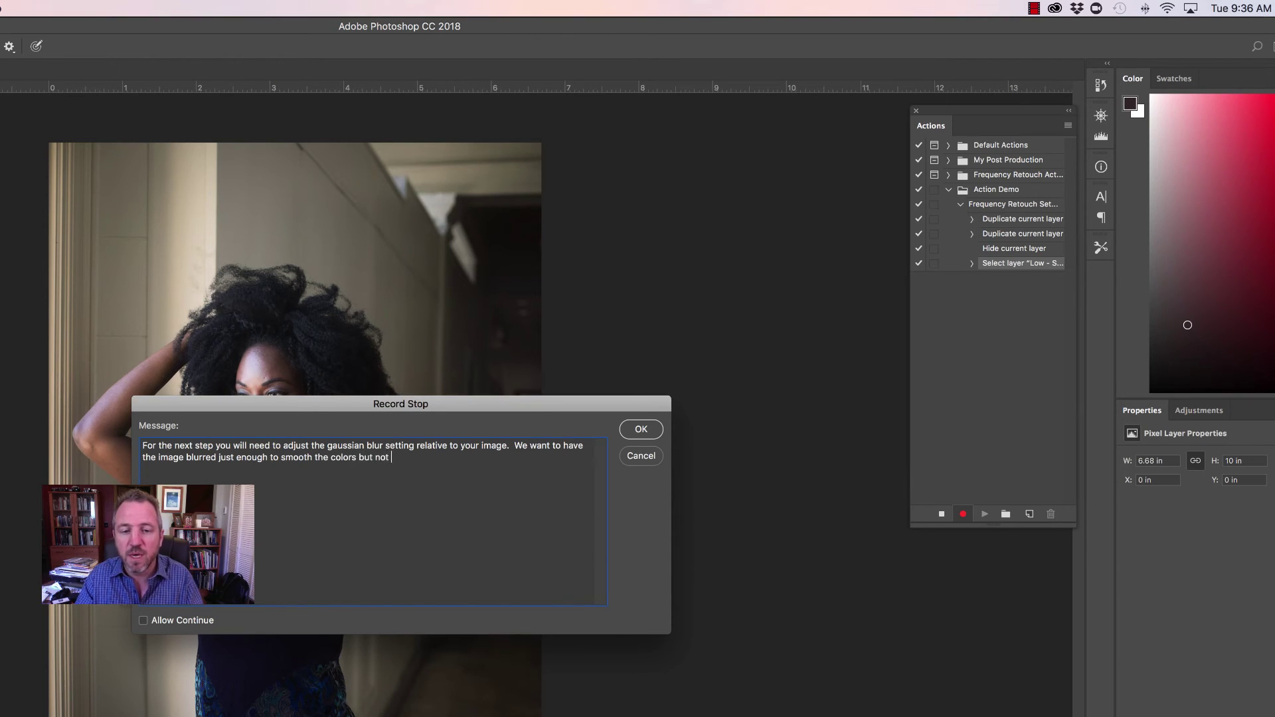
key(BackSpace)
key(BackSpace)
key(BackSpace)
text(stil)
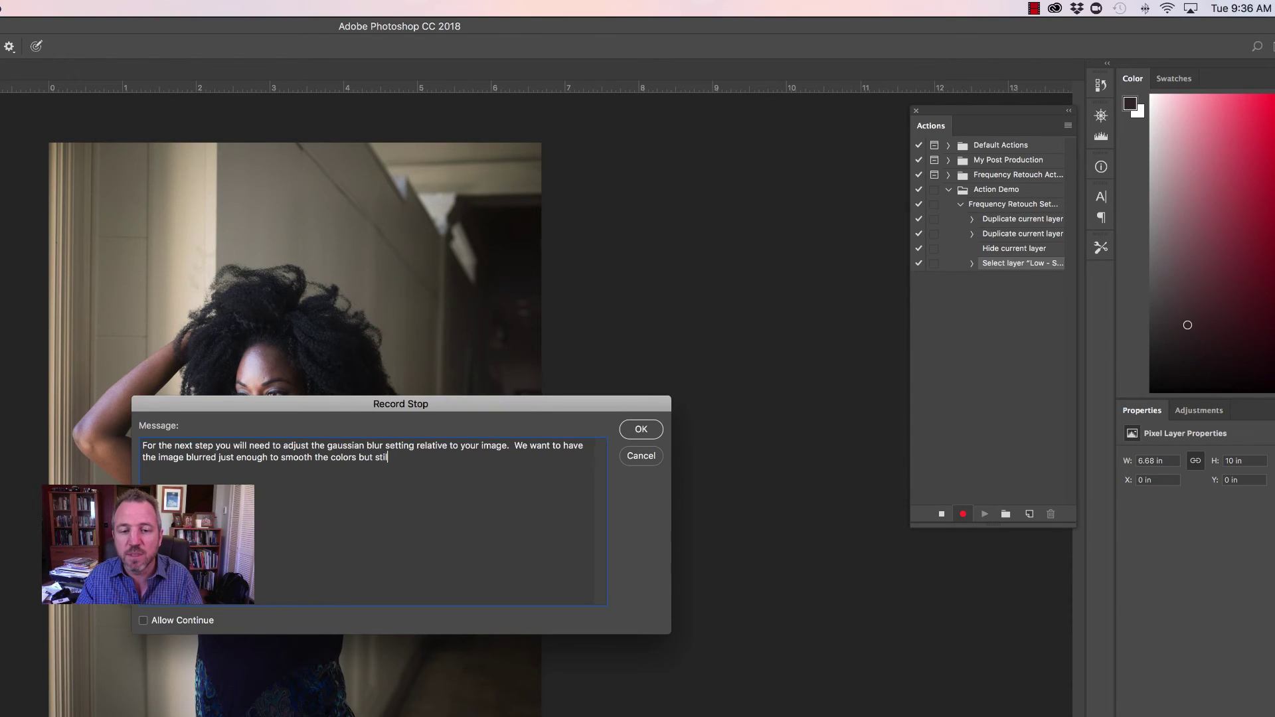
text(l retain our dinsti)
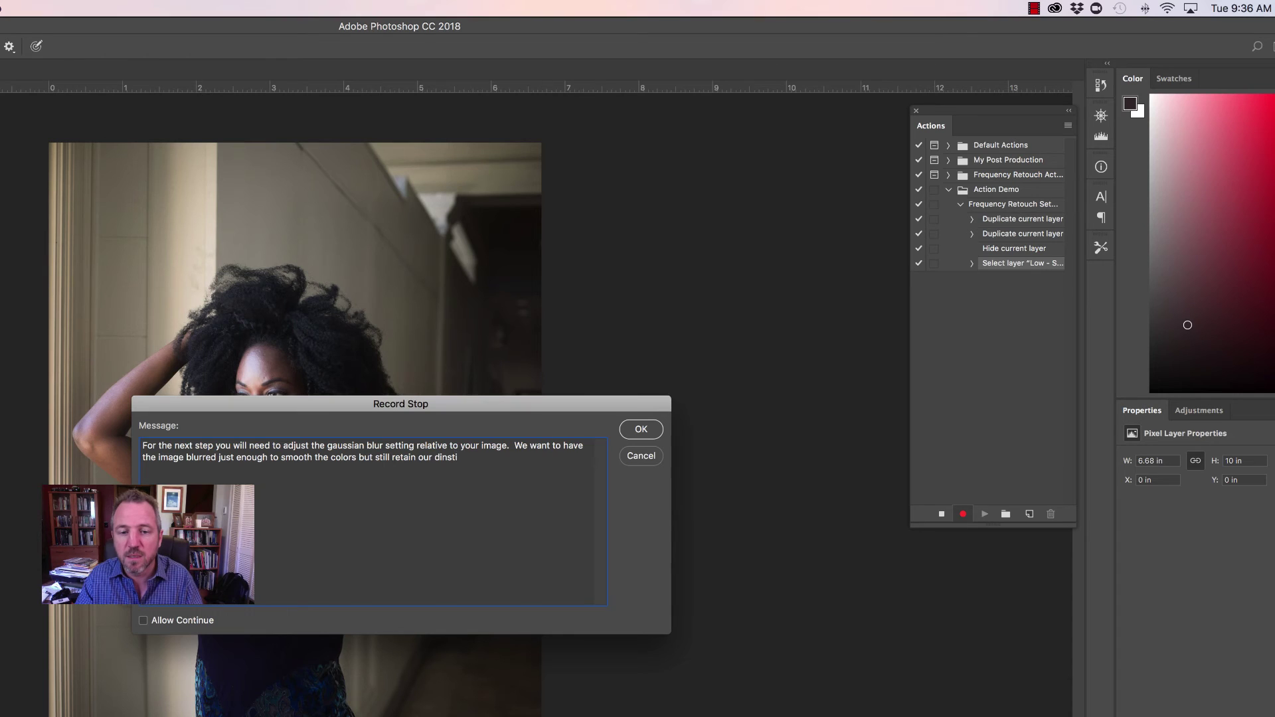
key(BackSpace)
key(BackSpace)
key(BackSpace)
key(BackSpace)
text(stinct)
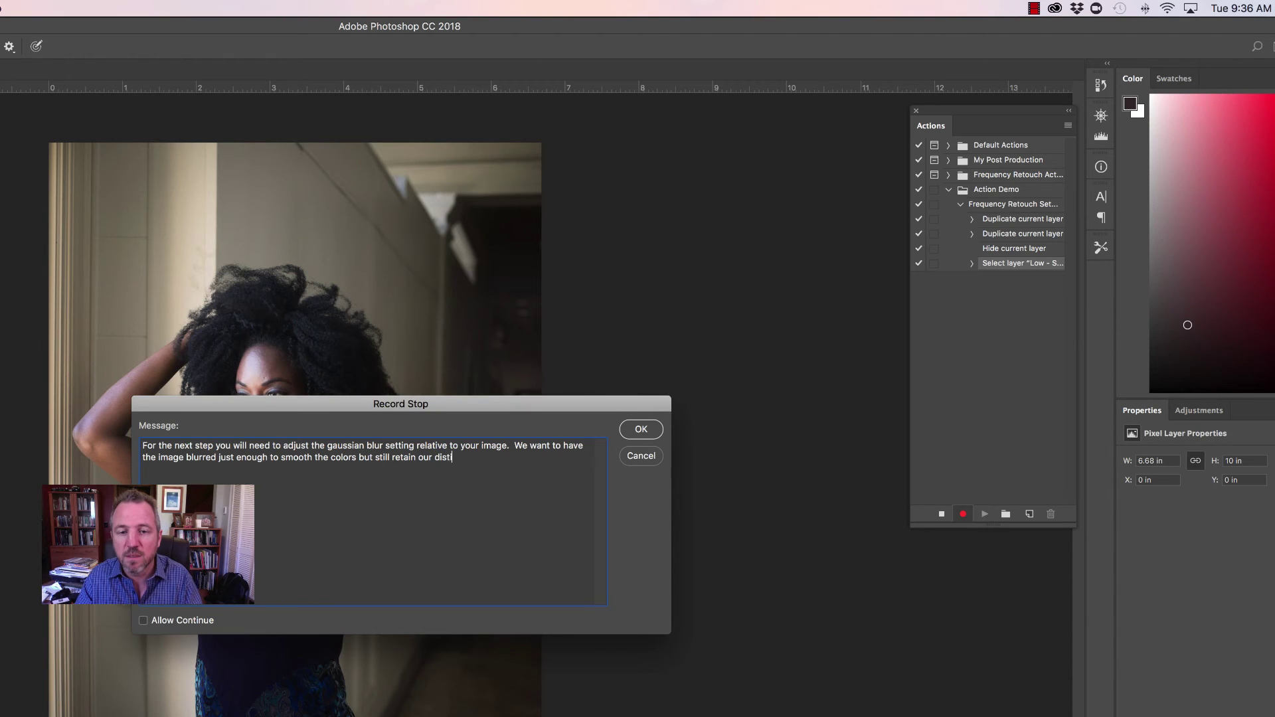
text( bou)
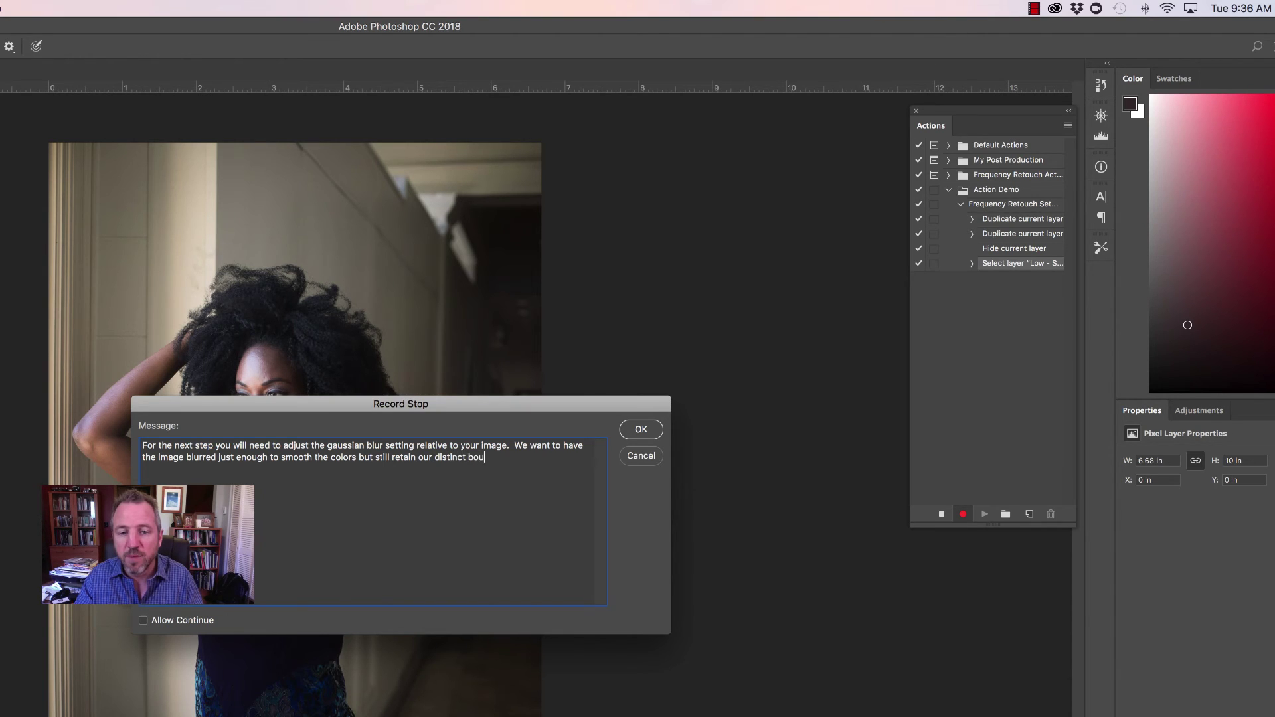
text(ndaries of image detail.)
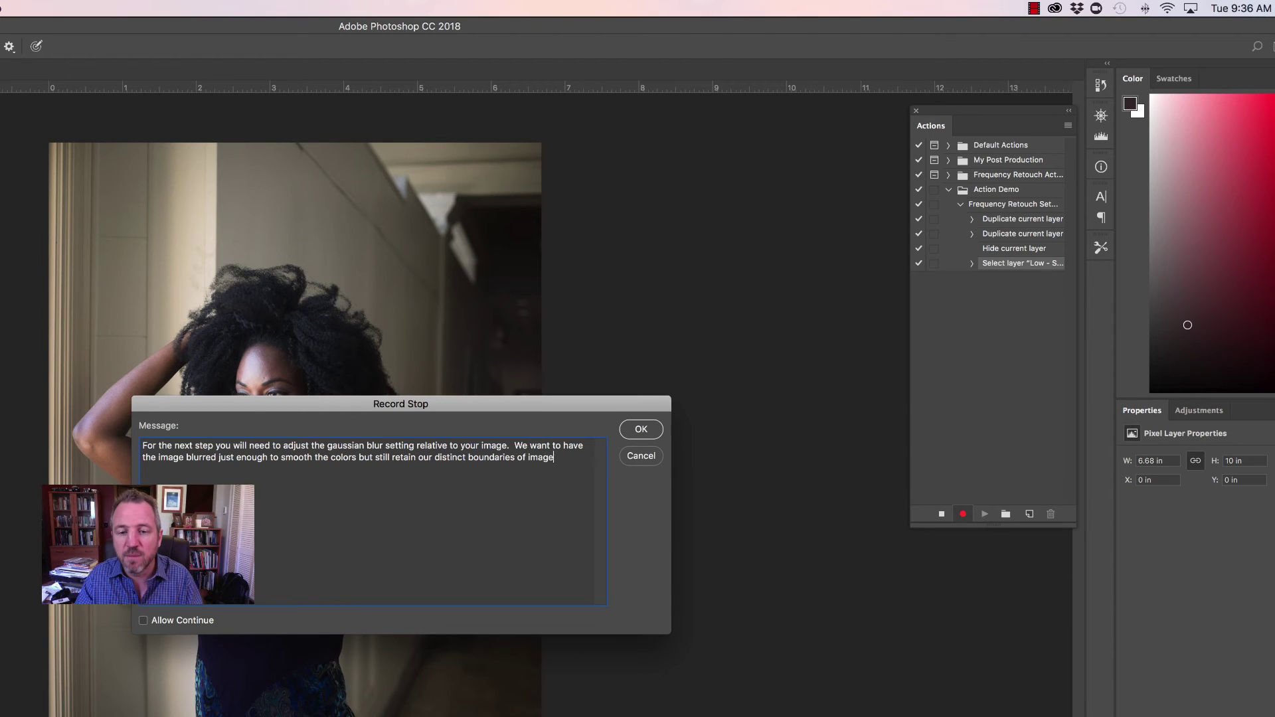
click(142, 621)
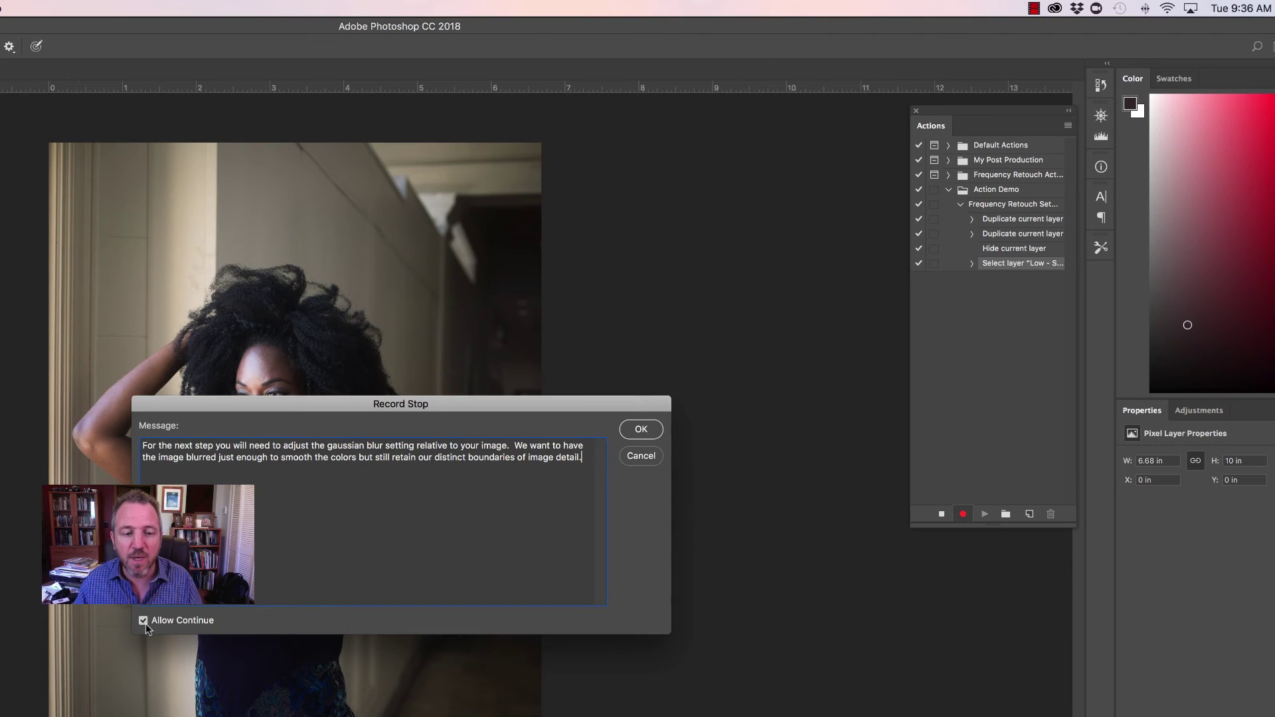
click(642, 430)
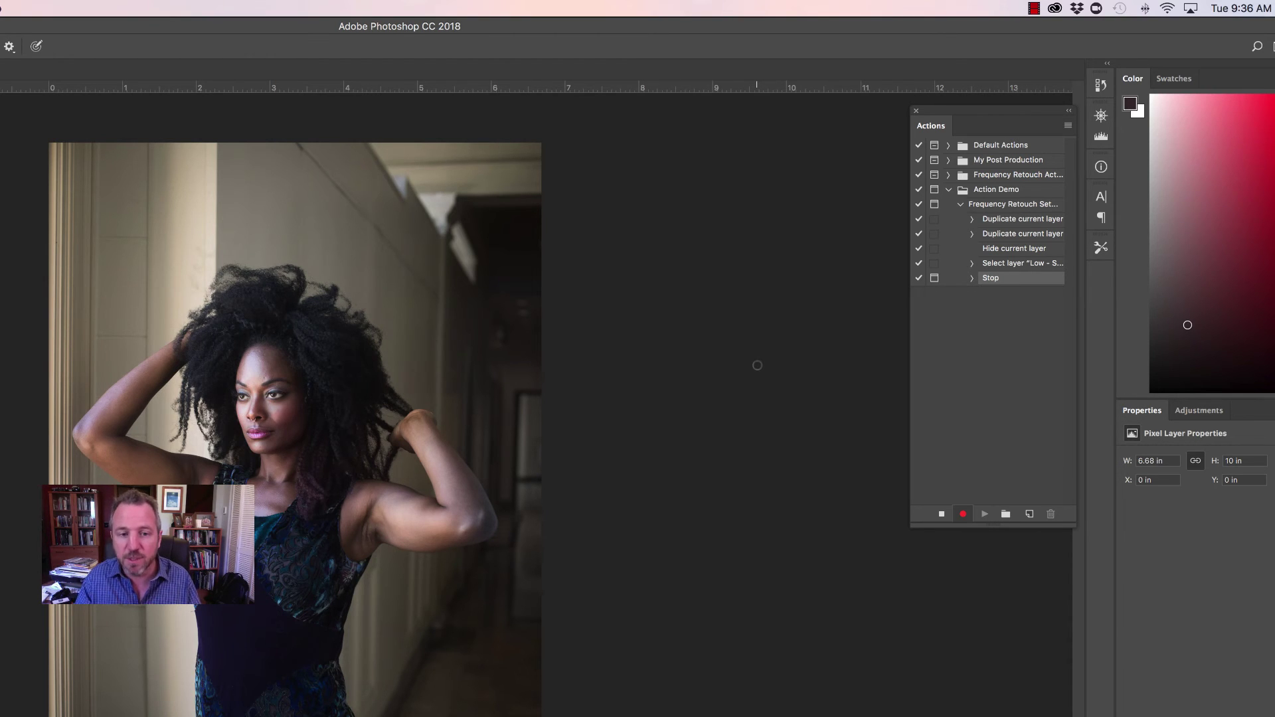
Insert Filter > Blur > Gaussian Blur as an action menu item, then unhide High - Skin Texture Layer
click(1066, 128)
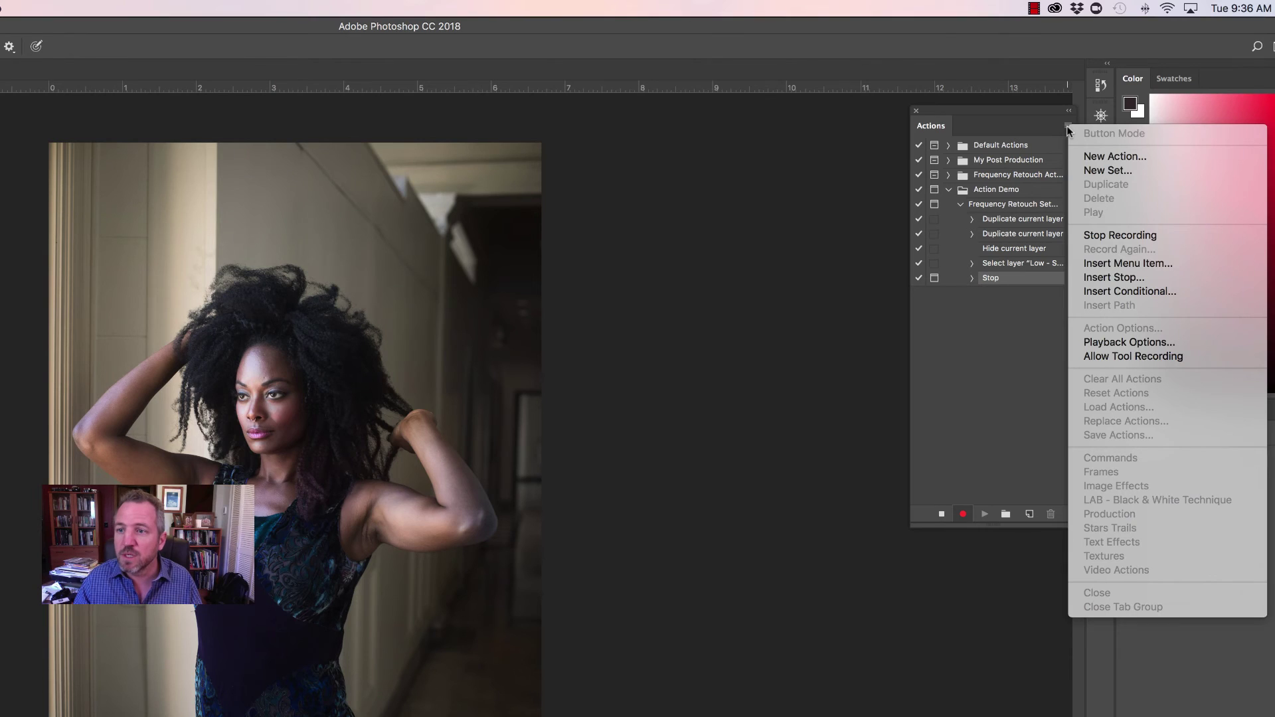
click(1105, 263)
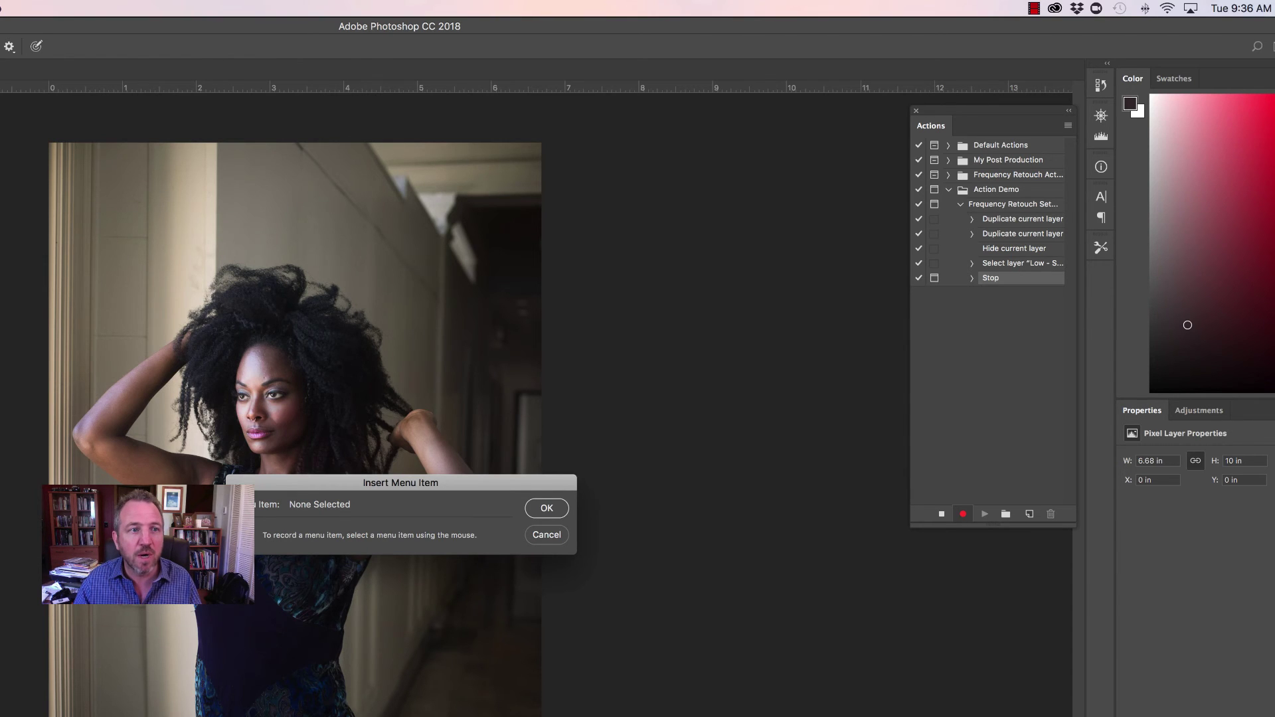
click(0, 8)
mouse_move(0, 191)
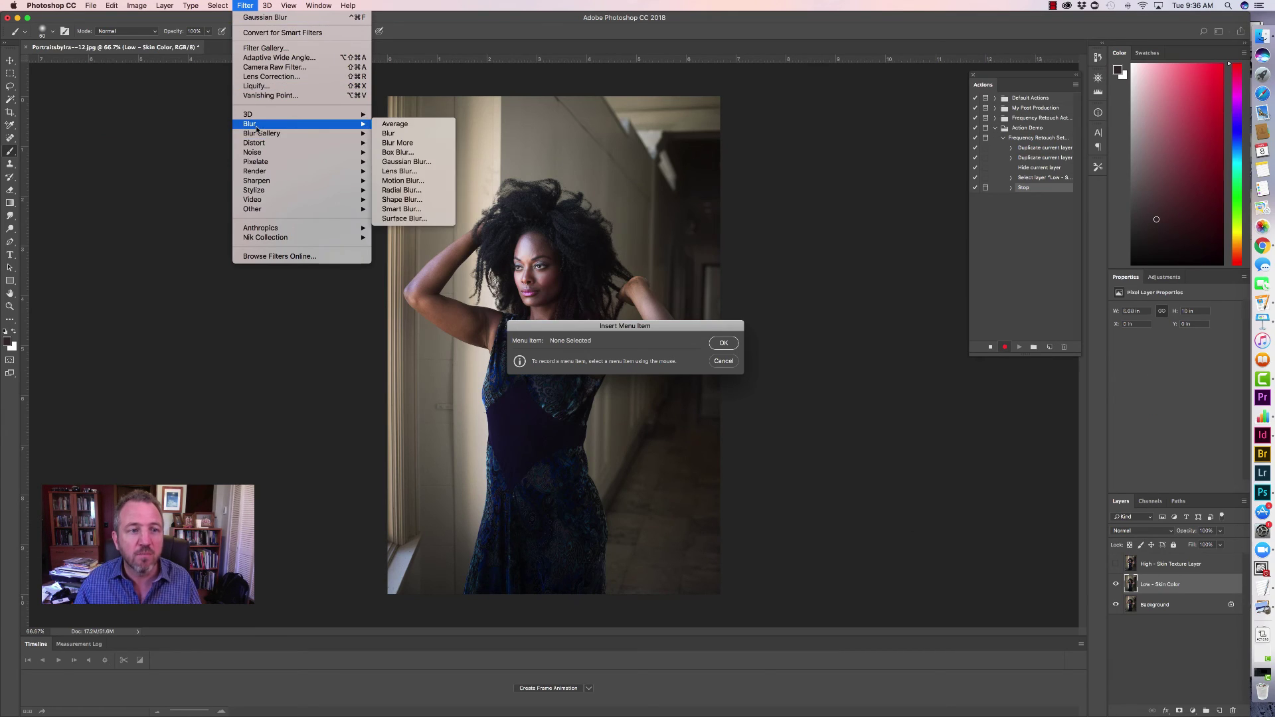
click(391, 162)
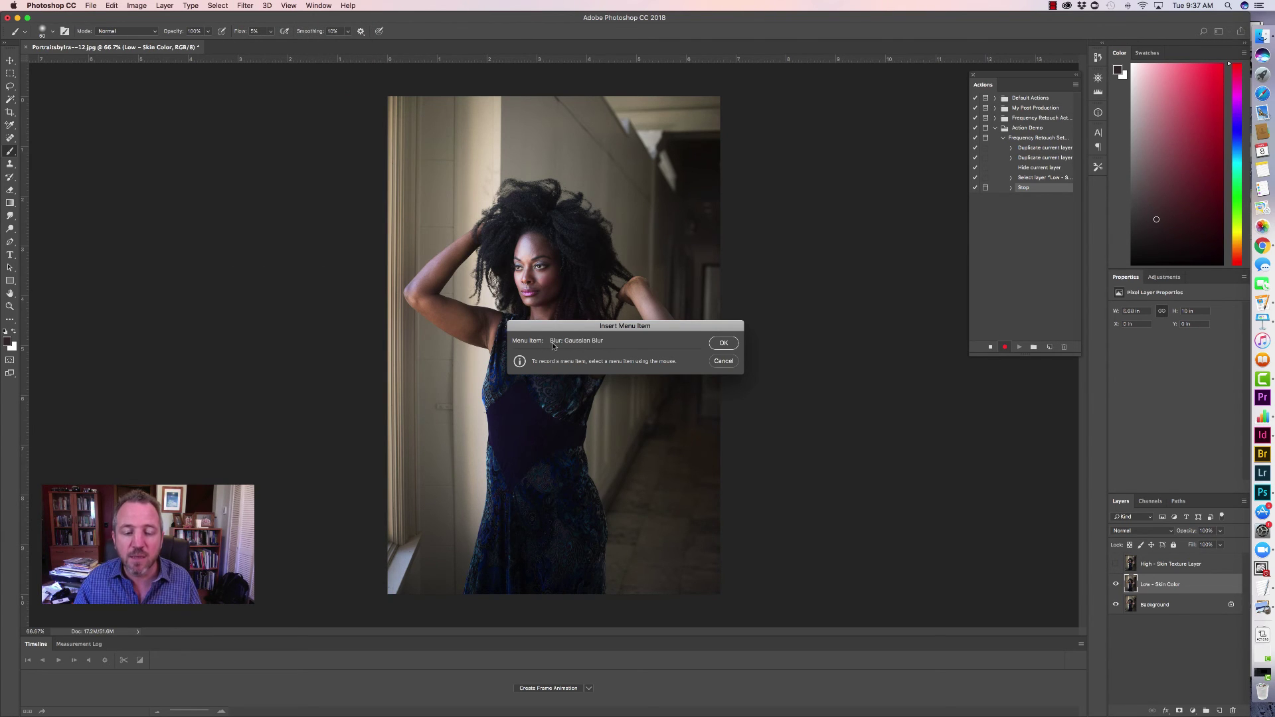
click(720, 344)
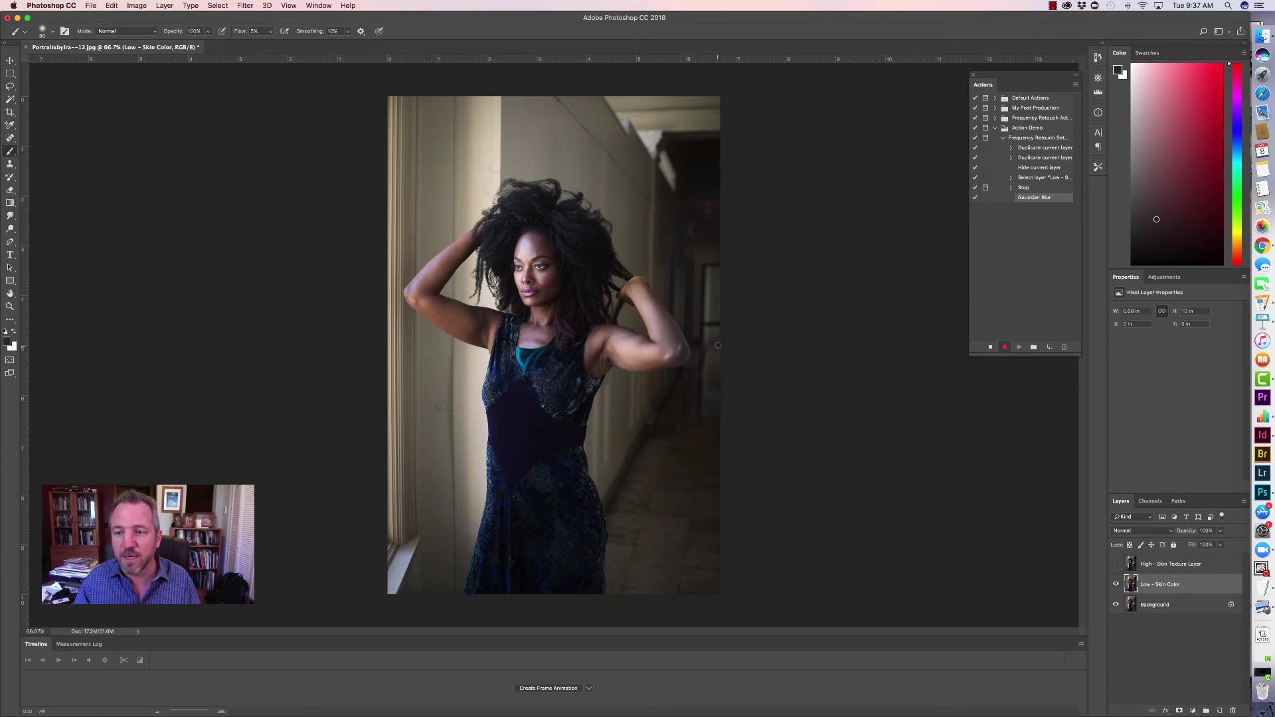
click(1116, 564)
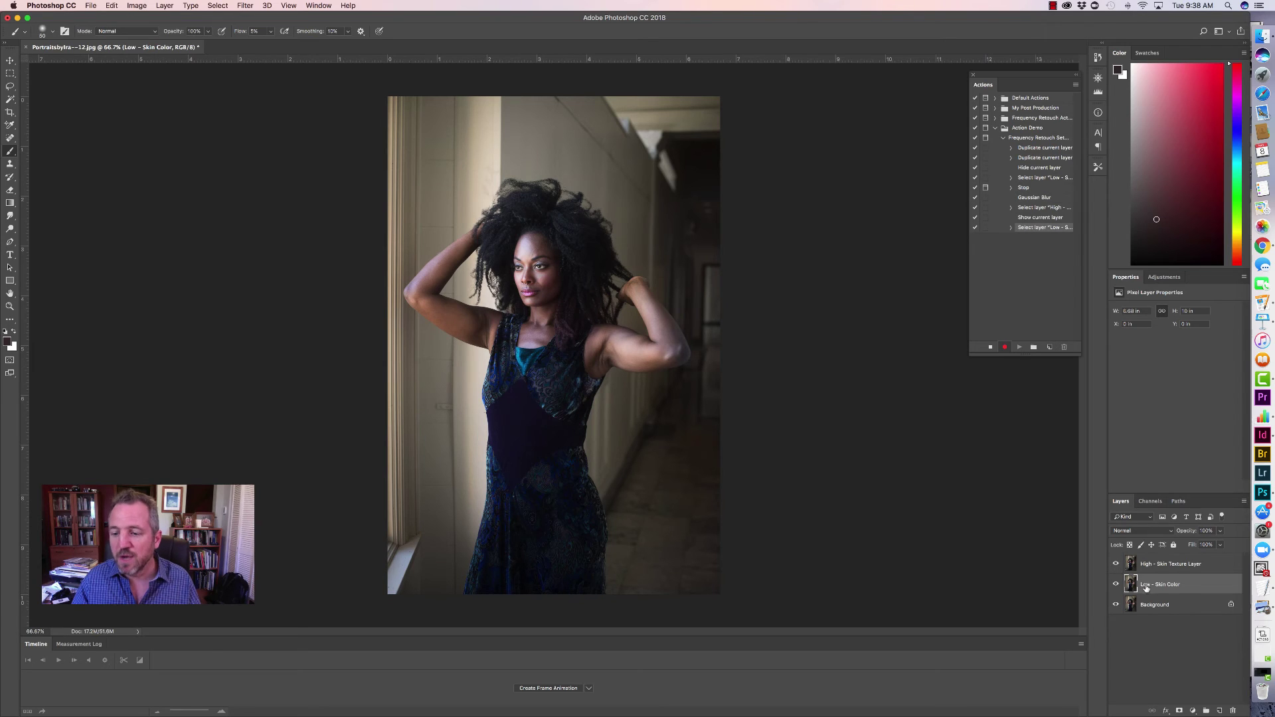
Apply a light Gaussian Blur with a lowered radius to the Low - Skin Color layer
click(245, 5)
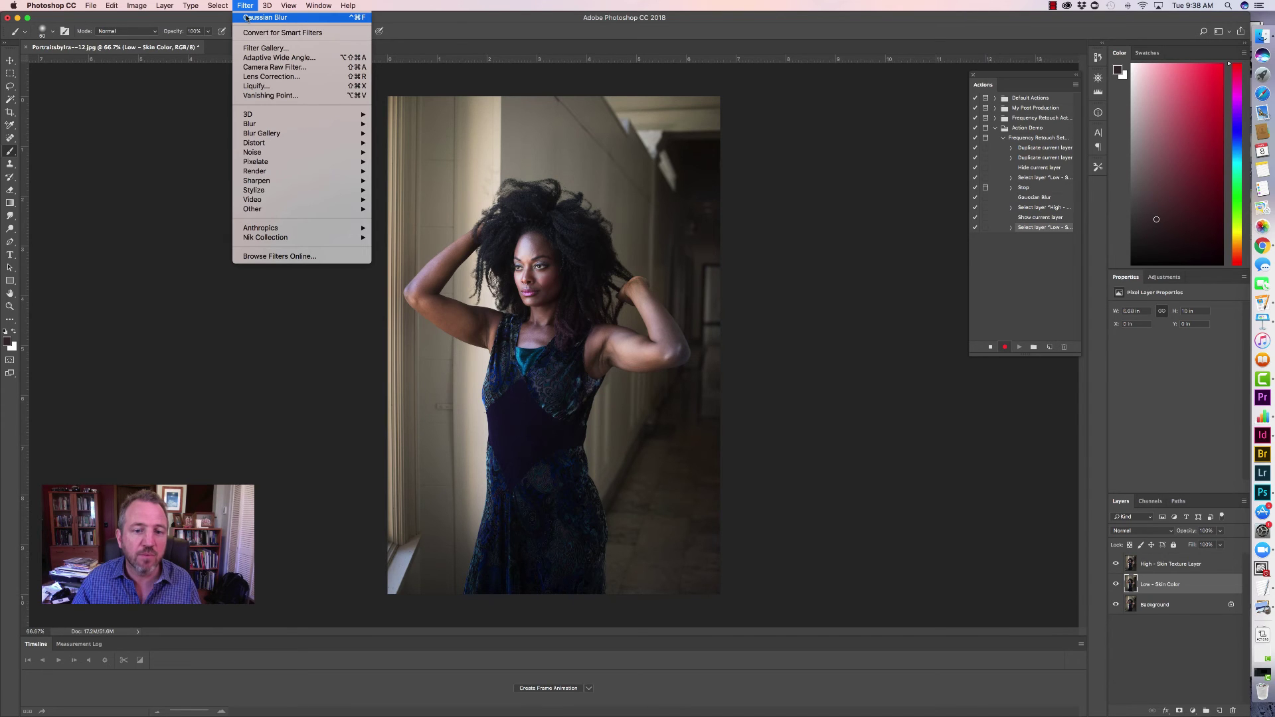
mouse_move(332, 124)
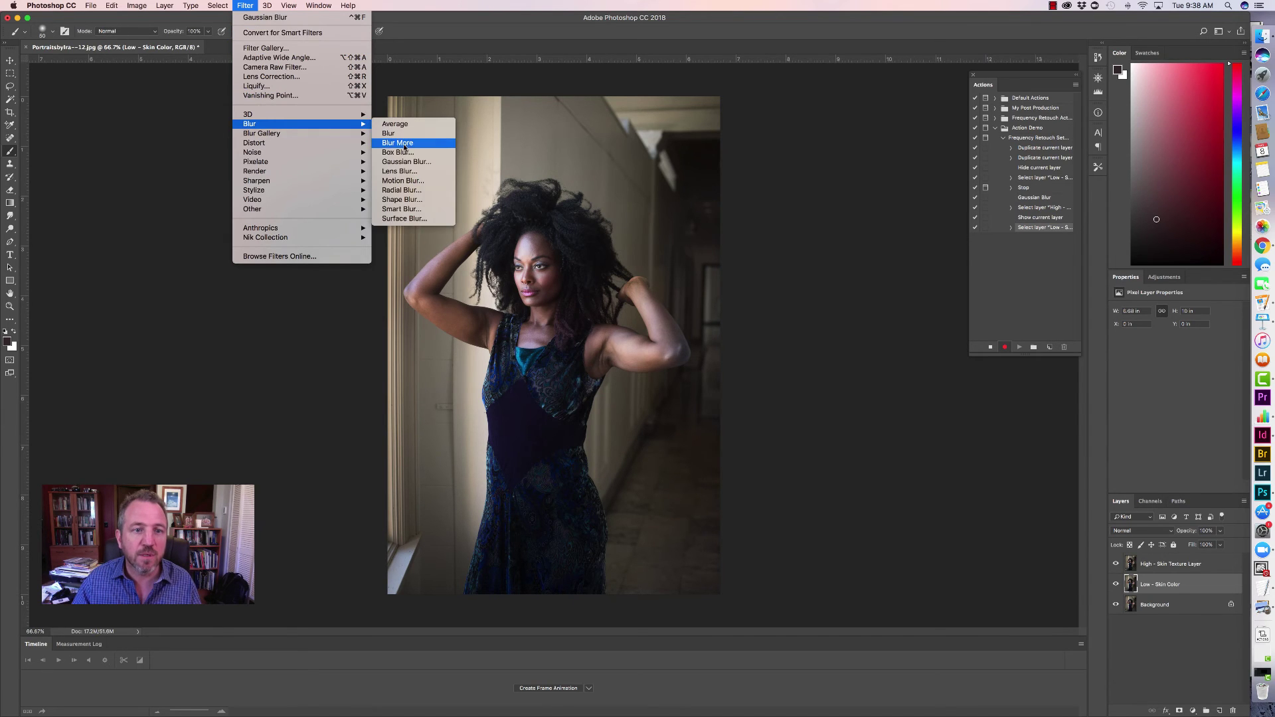
click(407, 162)
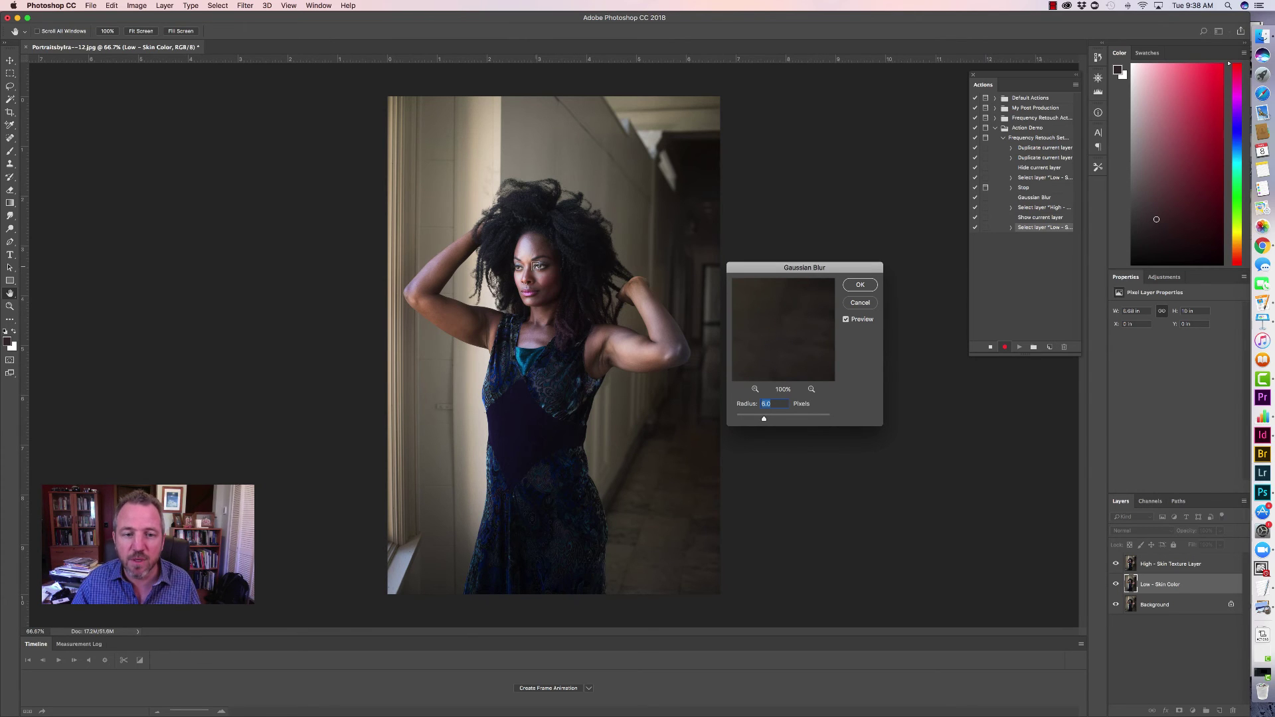
click(544, 277)
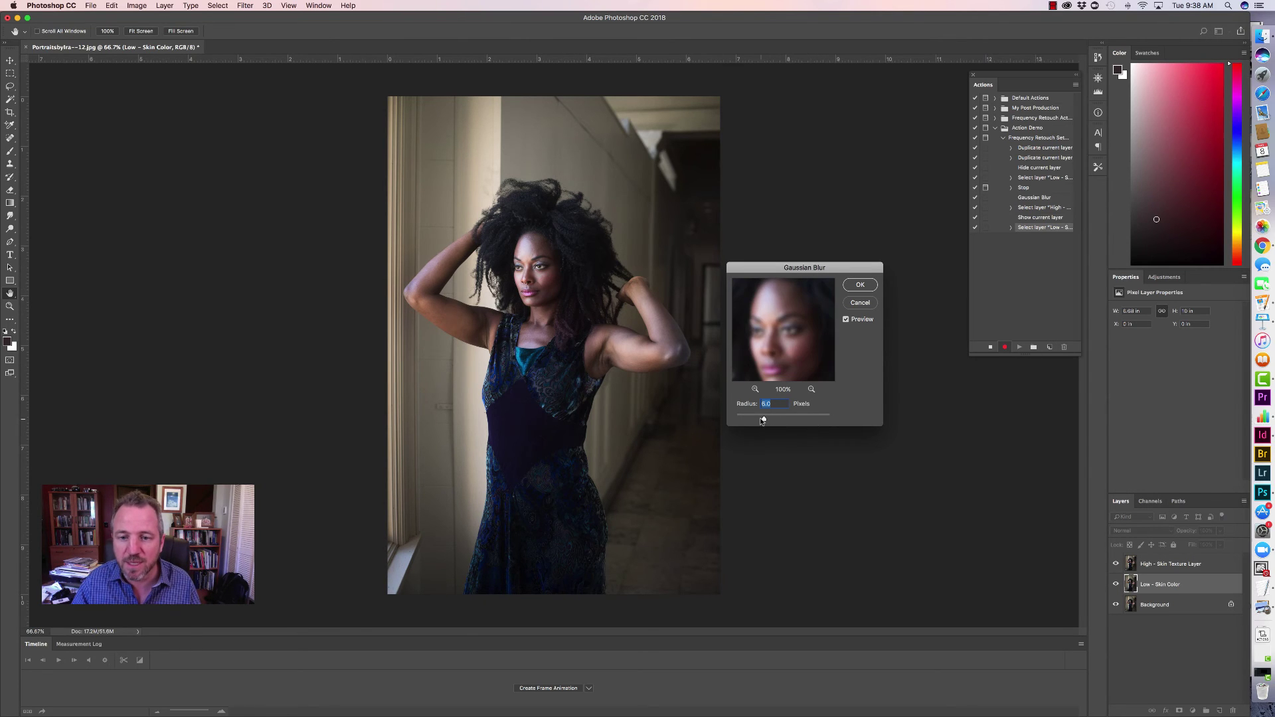
drag(763, 420, 749, 421)
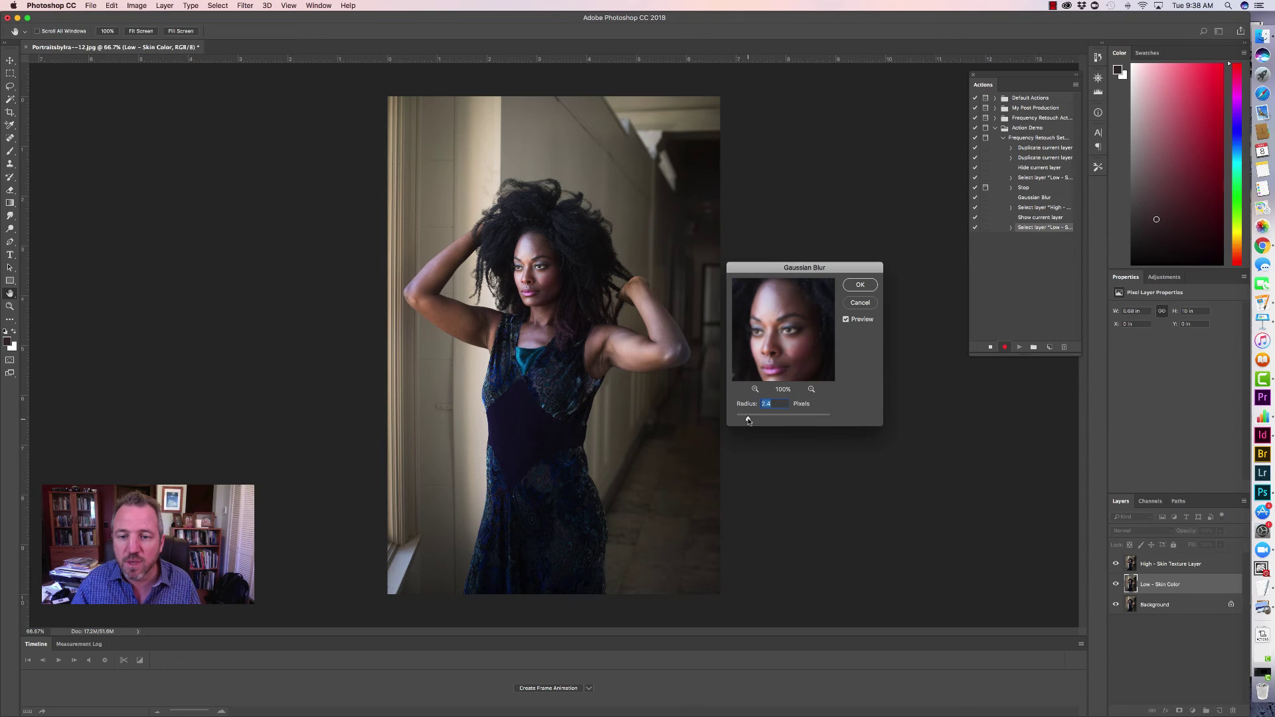
click(859, 286)
Switch to the Brush tool and select the High - Skin Texture Layer
key(b)
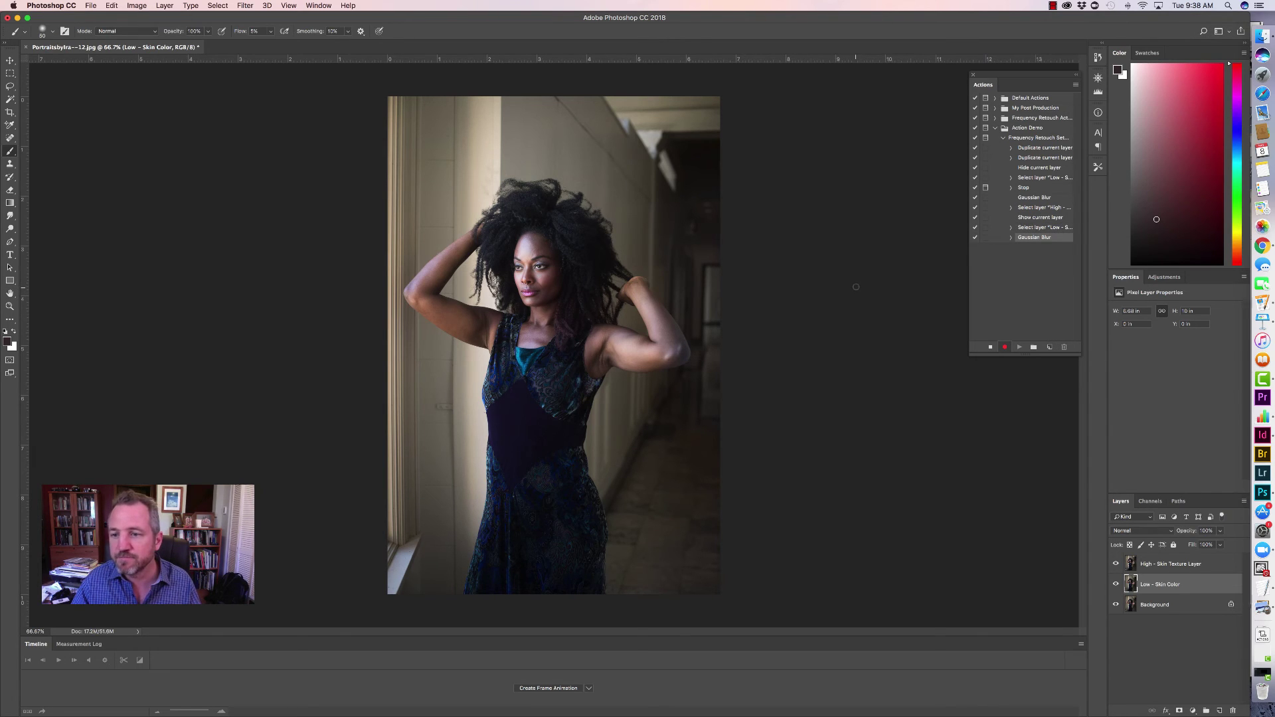
click(1156, 566)
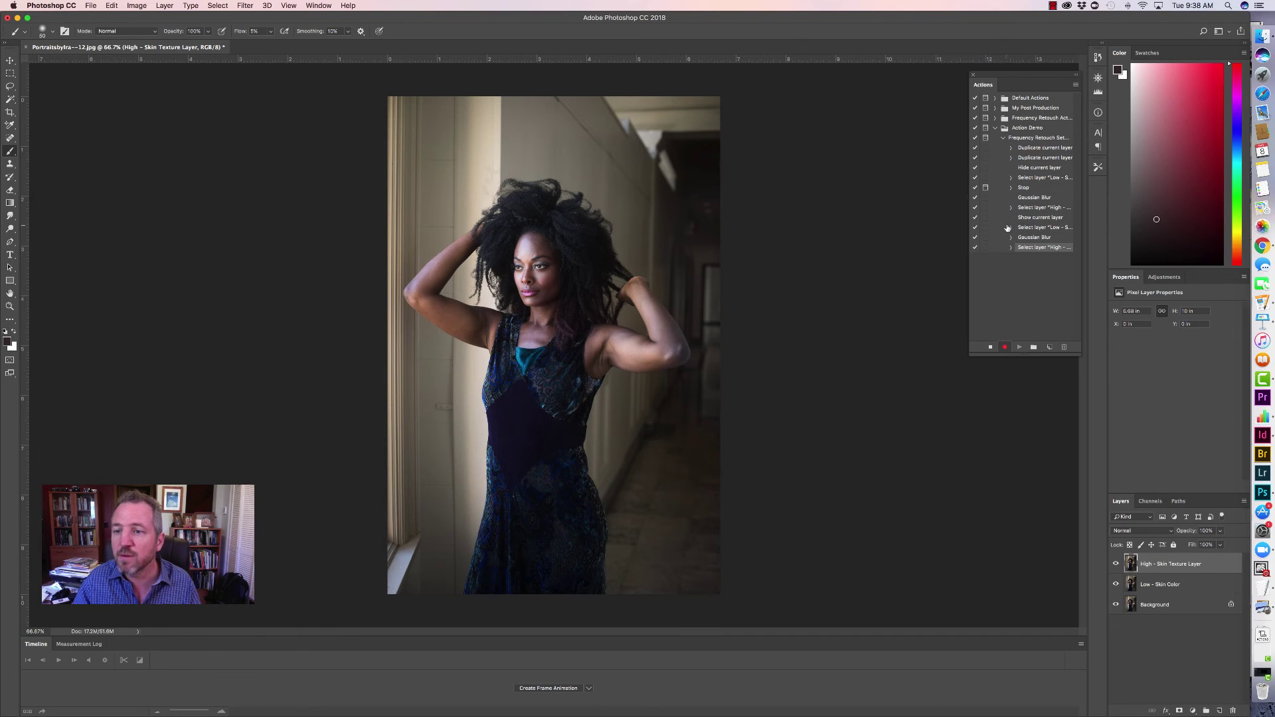
click(134, 5)
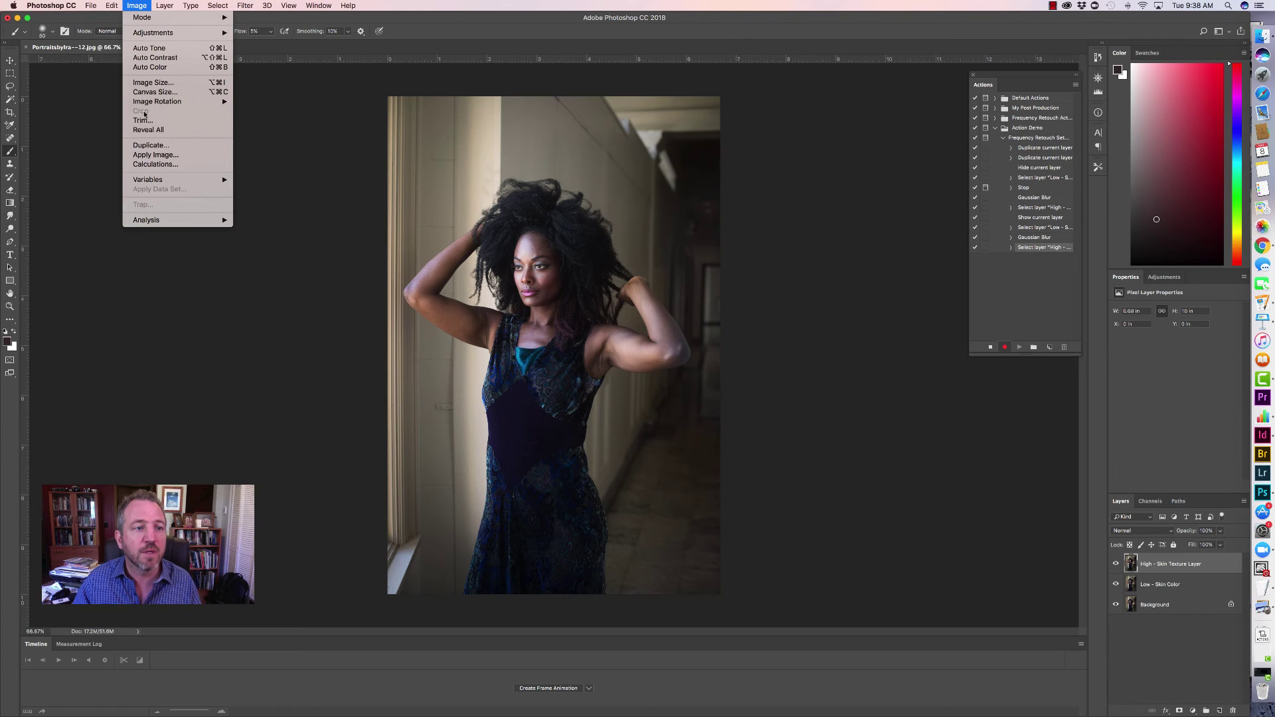
Apply Image using inverted Low - Skin Color as source, Add blending, Scale 2, Offset 0
click(154, 154)
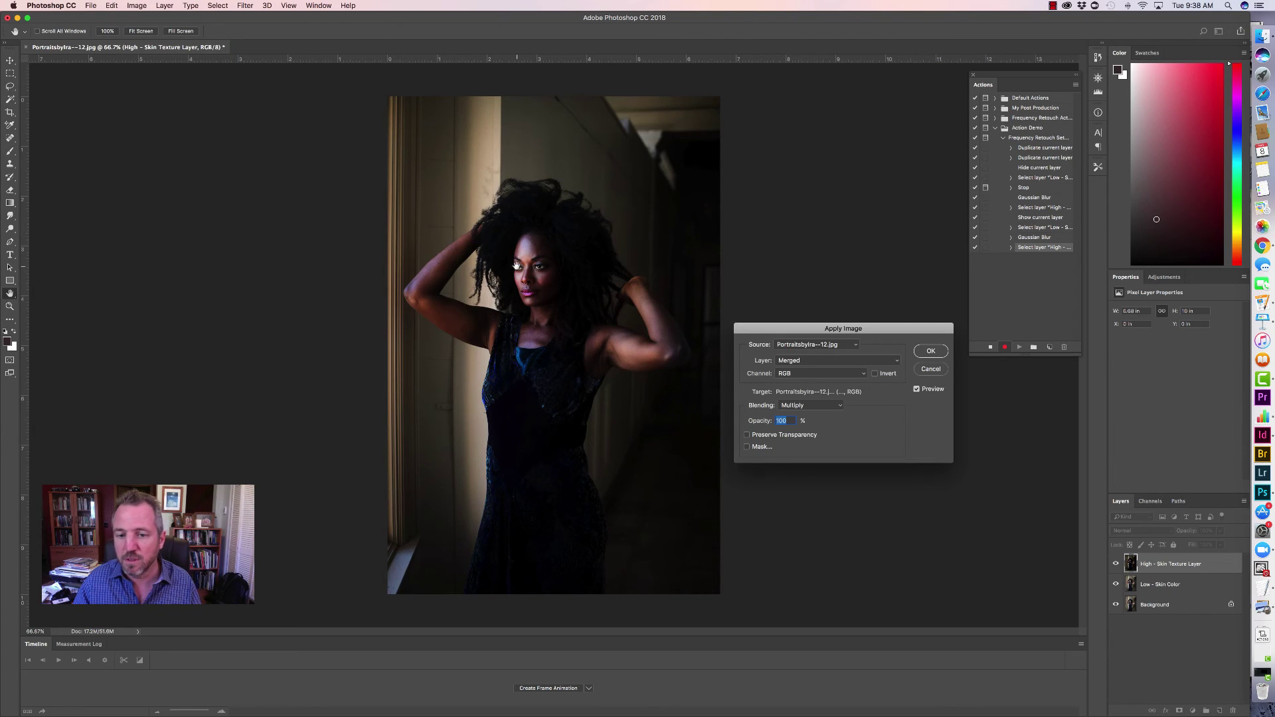
click(798, 360)
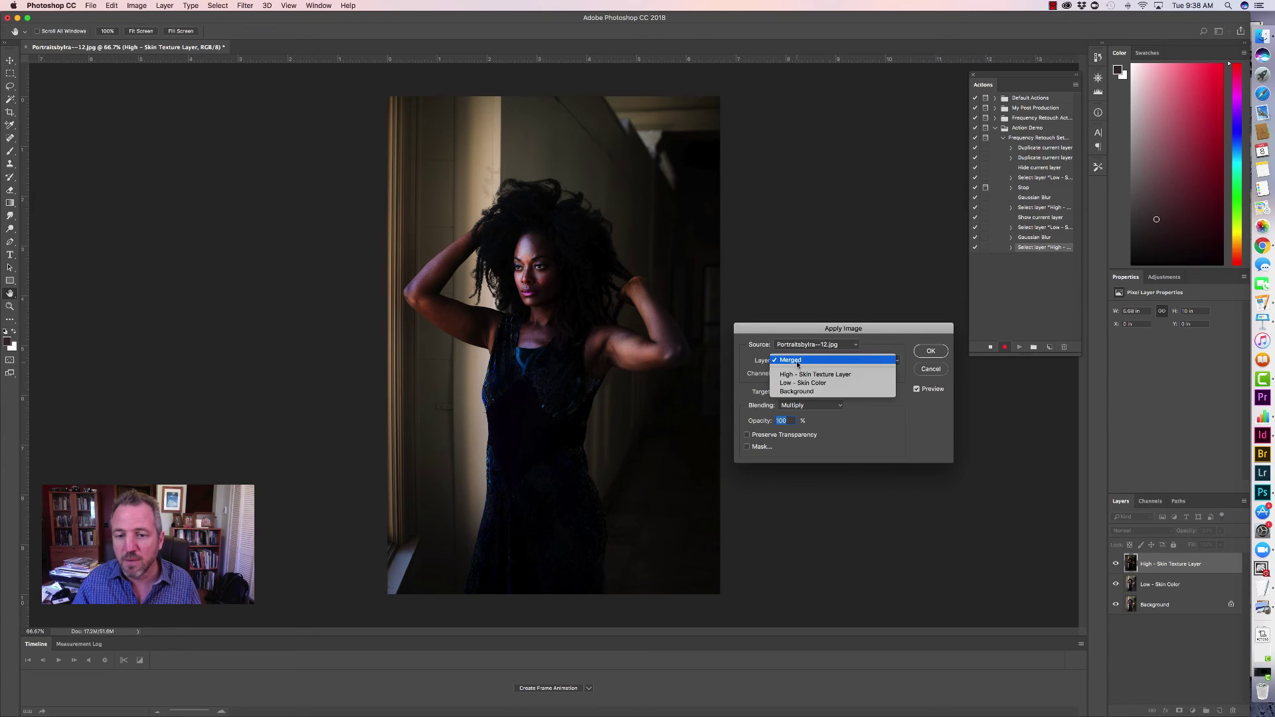
click(797, 384)
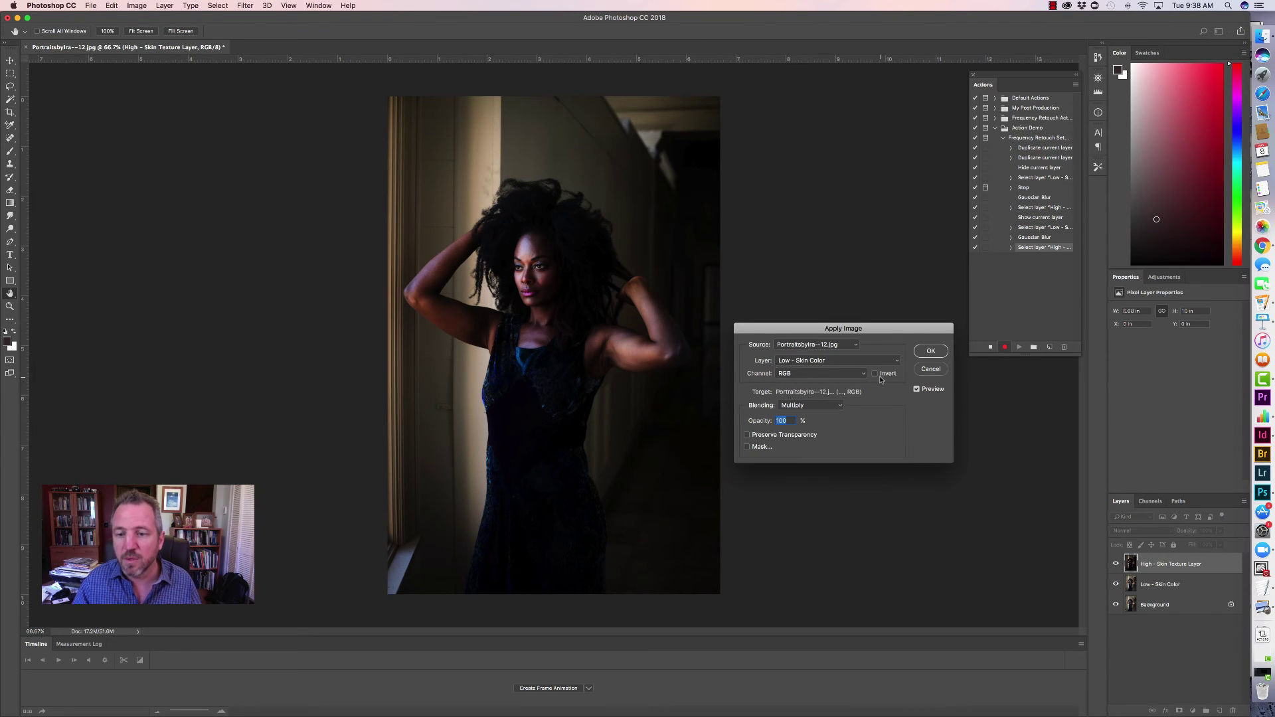
click(808, 406)
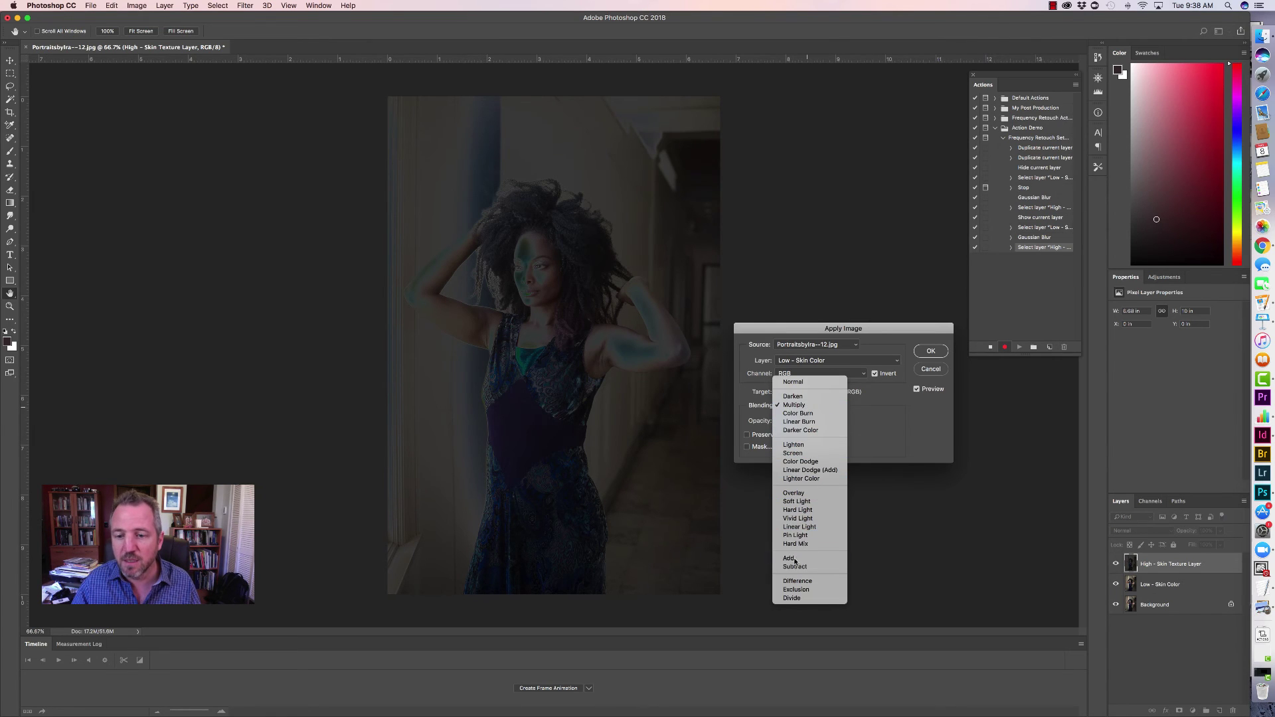
click(797, 558)
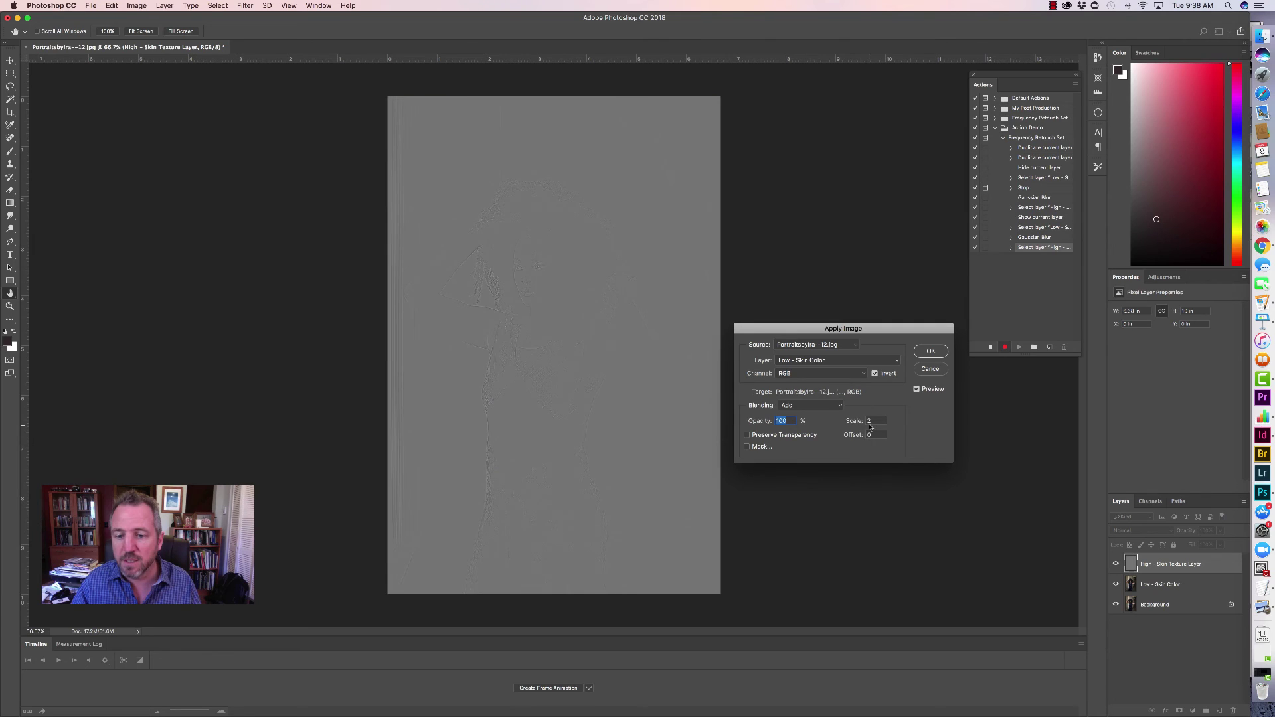
click(871, 436)
click(929, 352)
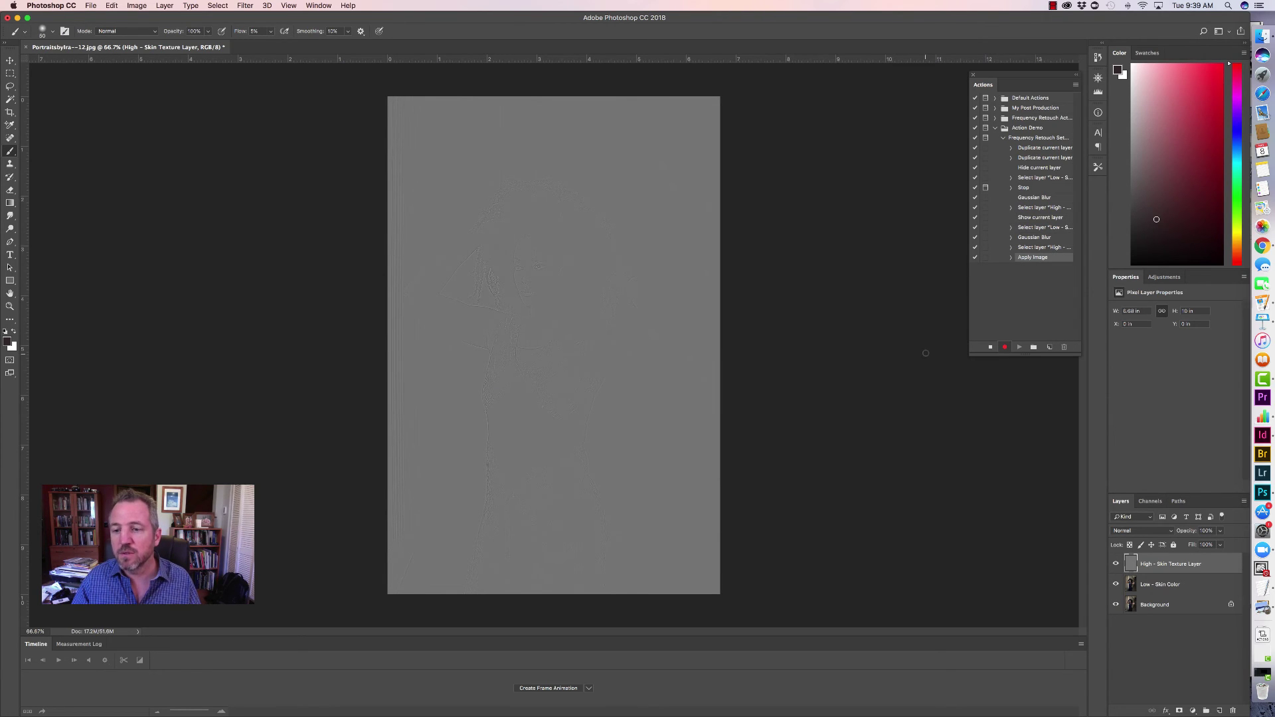
Add a Curves 1 adjustment layer, pulling black and white points inward for strong contrast
click(164, 5)
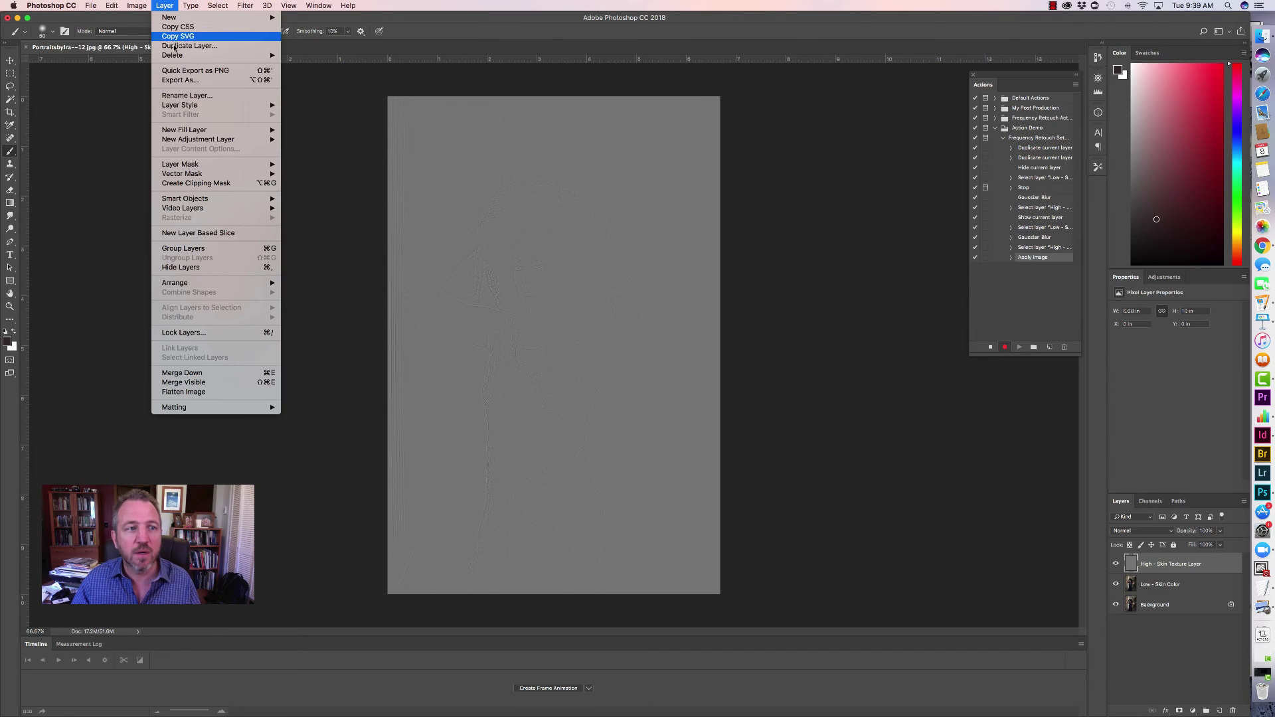
mouse_move(263, 139)
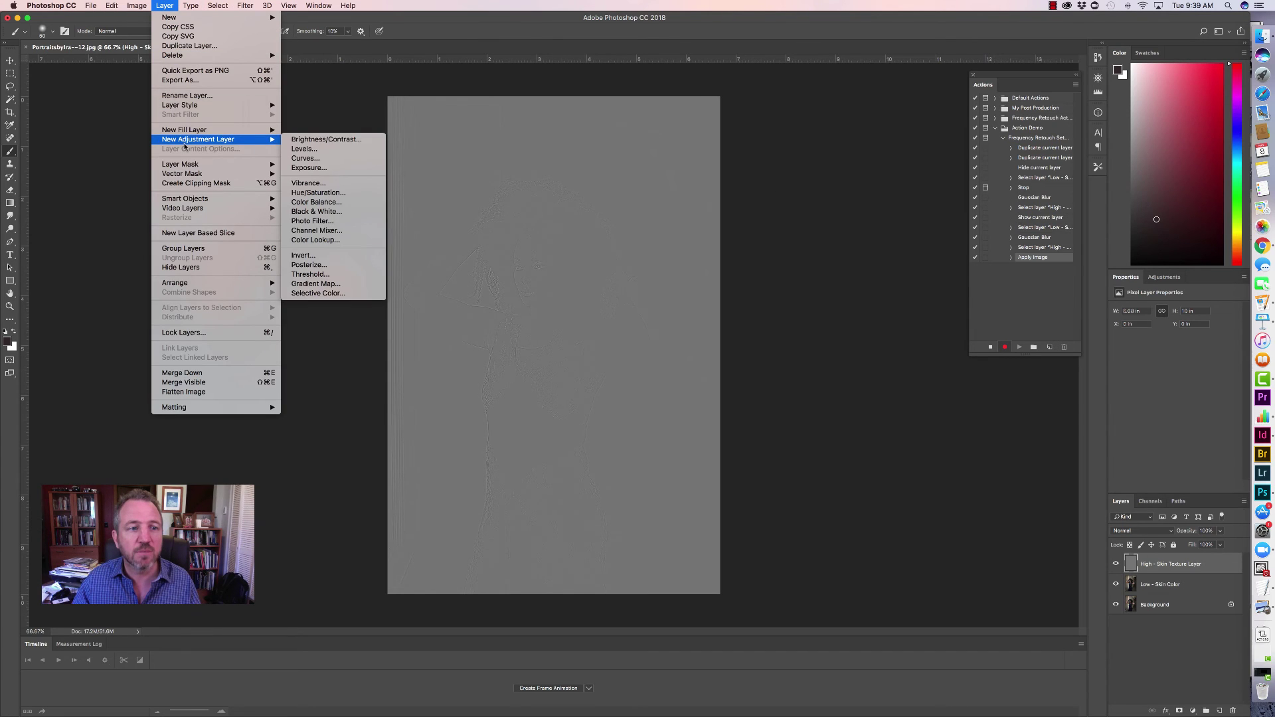
click(317, 160)
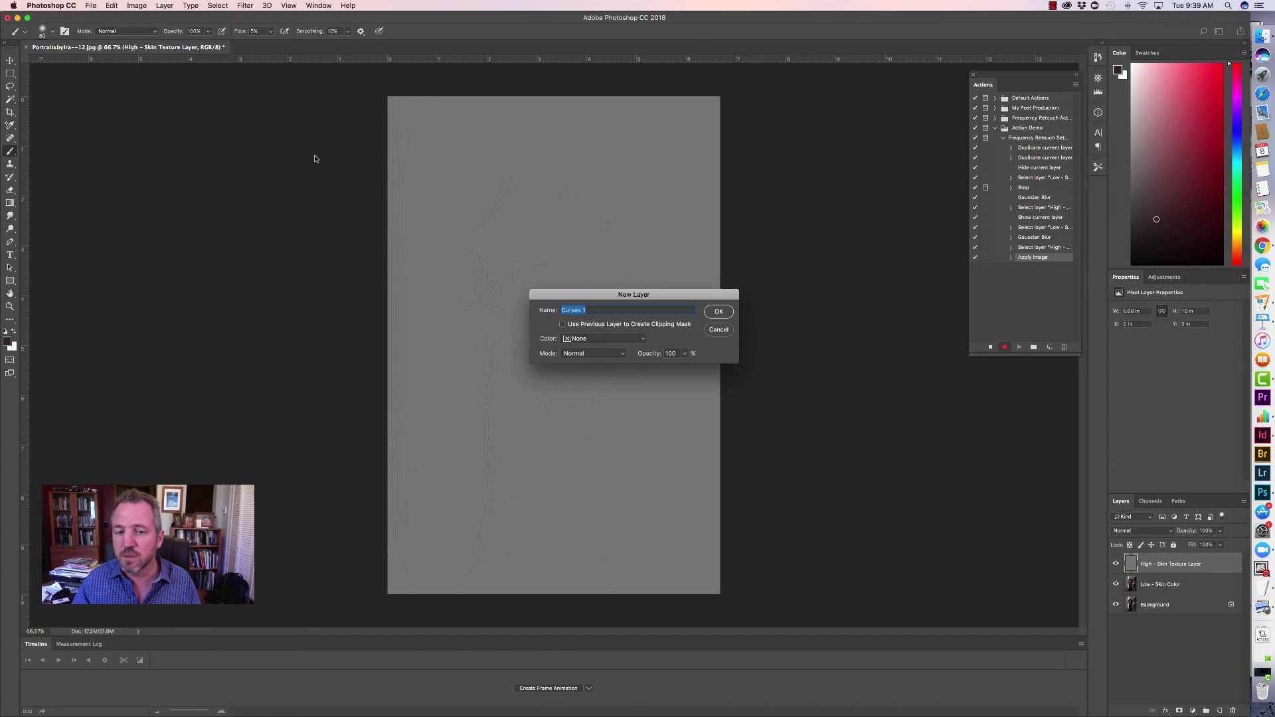
click(716, 312)
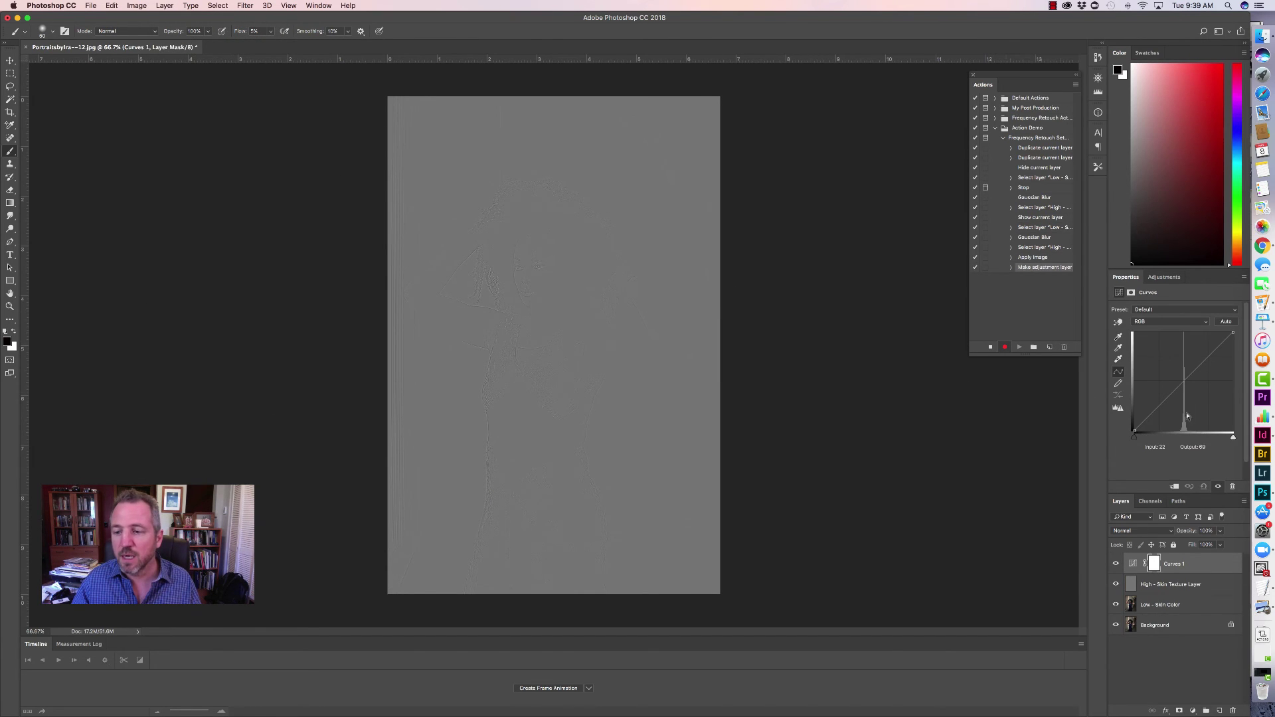
drag(1134, 432, 1172, 432)
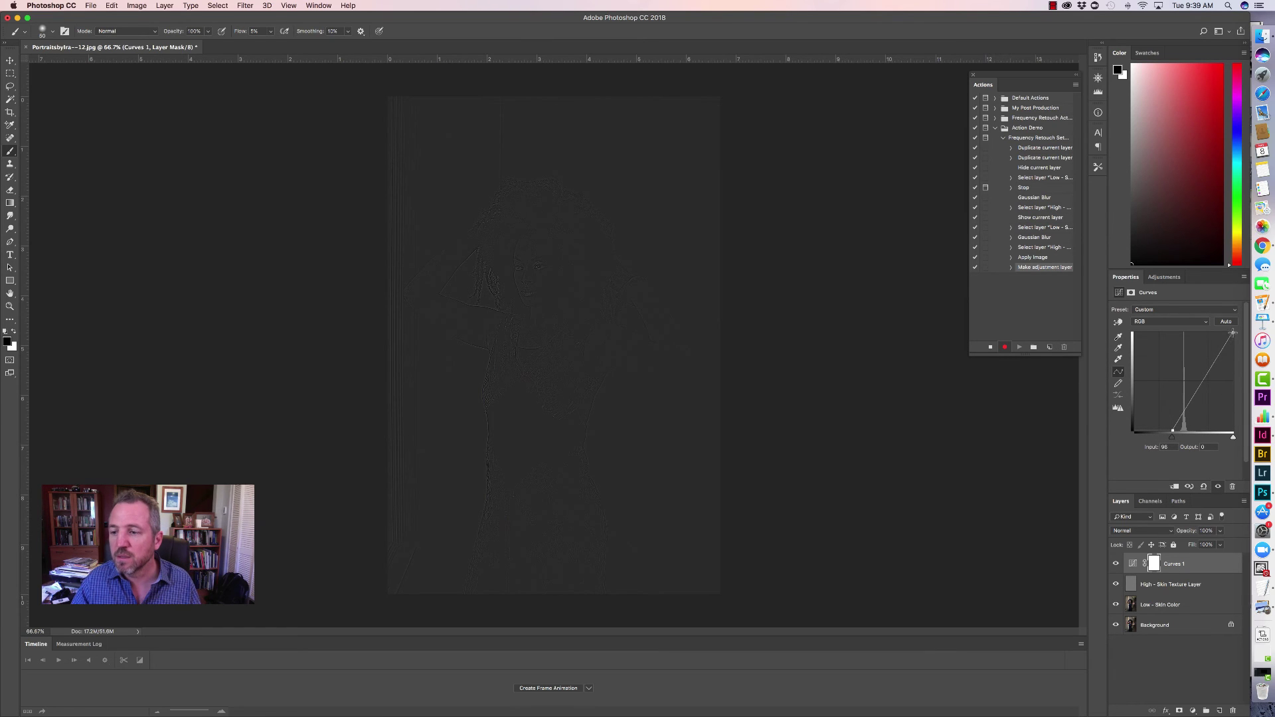
drag(1233, 332, 1191, 332)
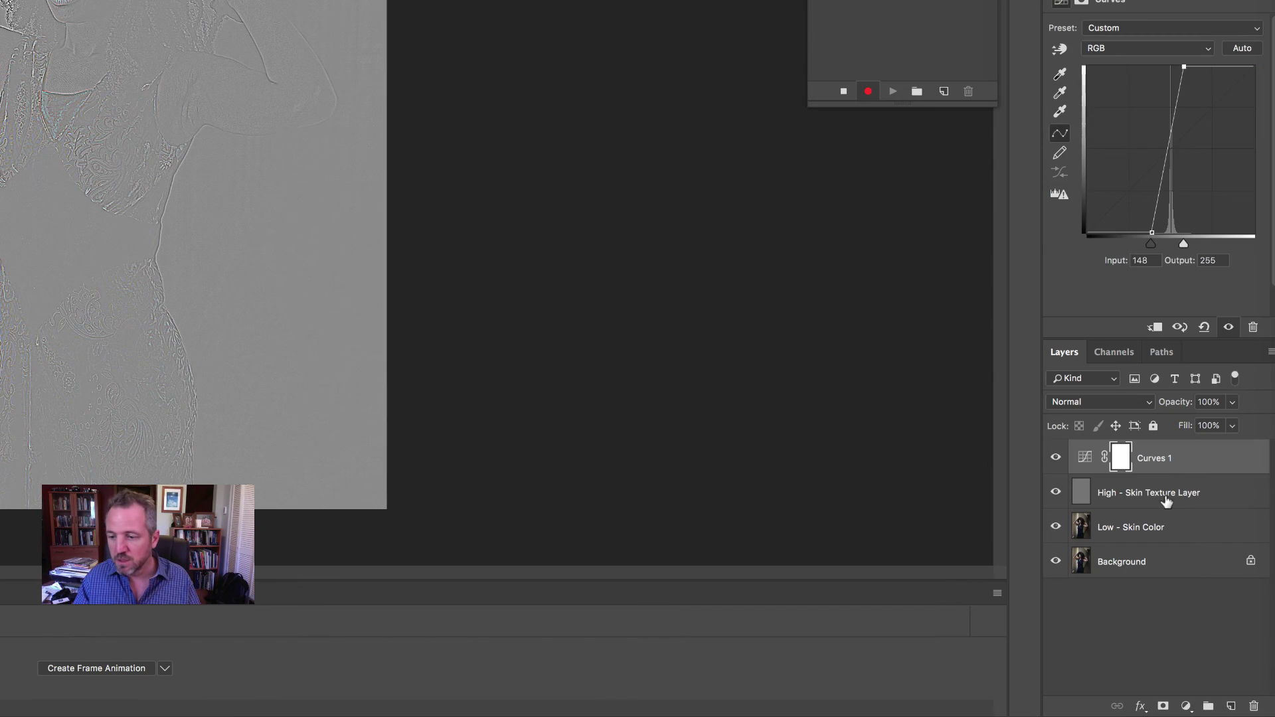
Group Curves 1 with High - Skin Texture Layer and rename the group 'High - Skin Texture'
shift+click(1181, 590)
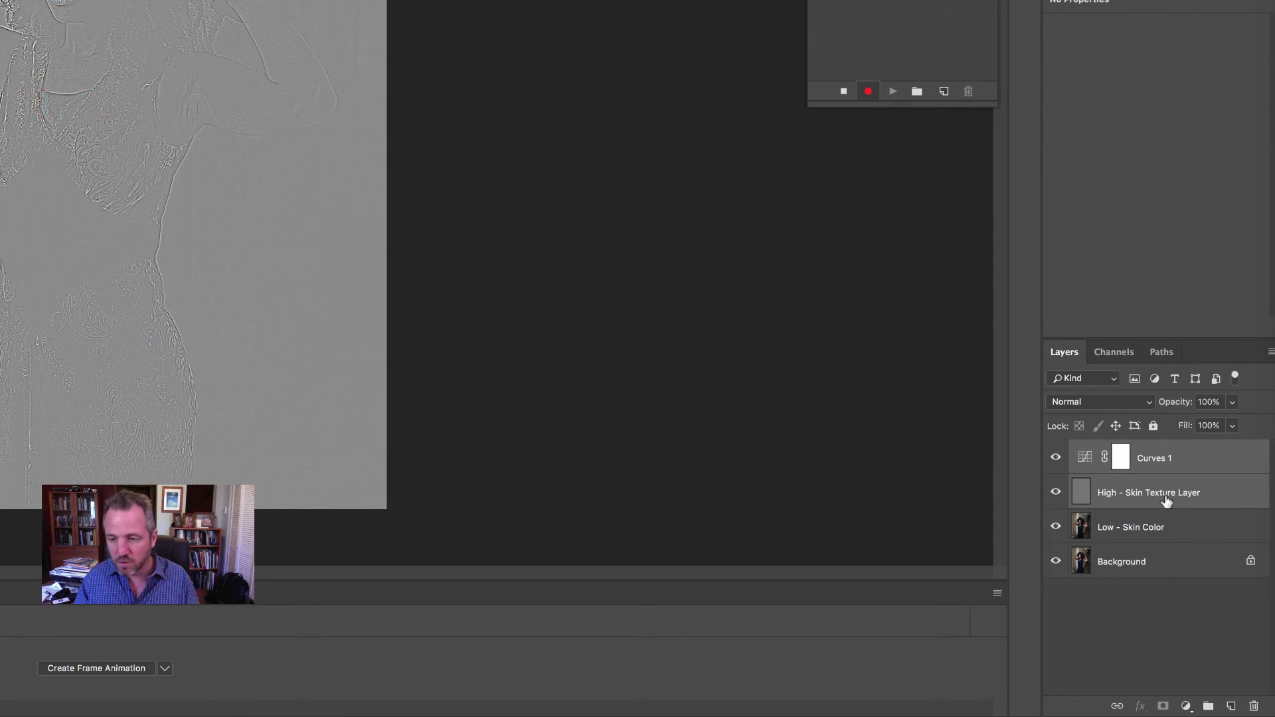
key(ctrl+g)
double_click(1120, 452)
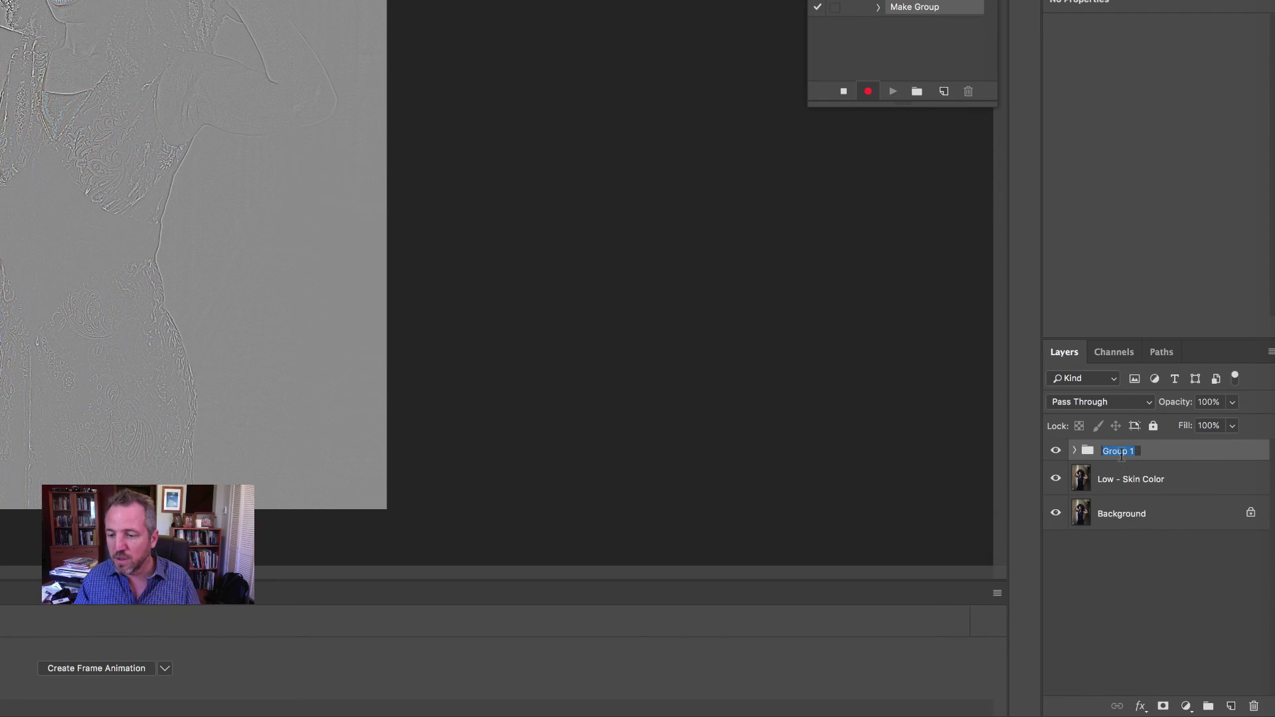
text(High)
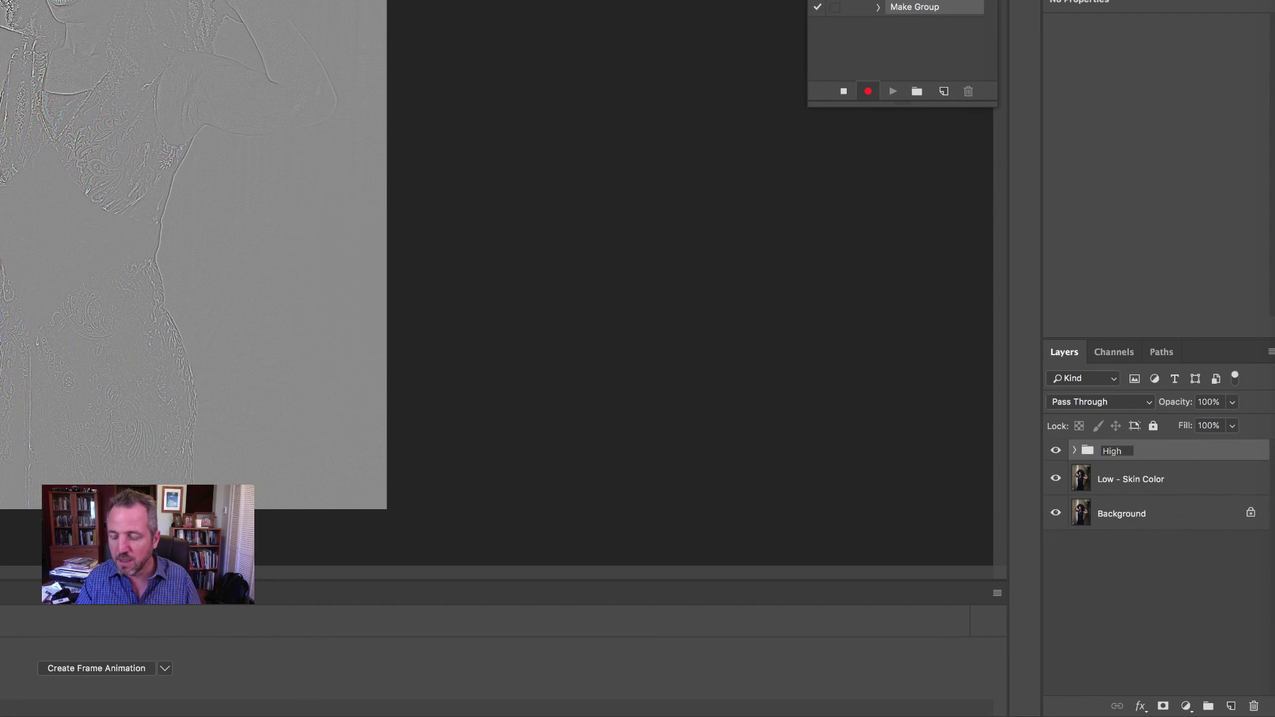
text( - Skin Texture)
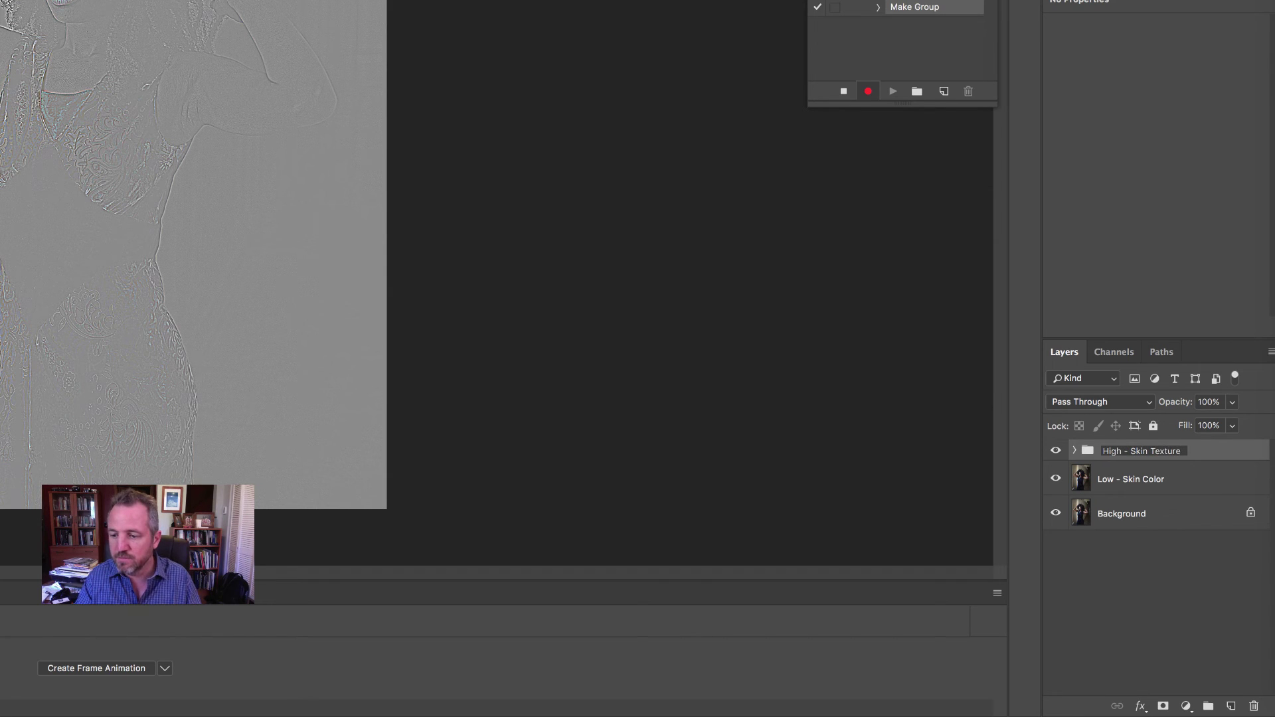
key(Return)
Create a new blank layer named 'Low - Skin Color Paint' above Low - Skin Color
click(1186, 491)
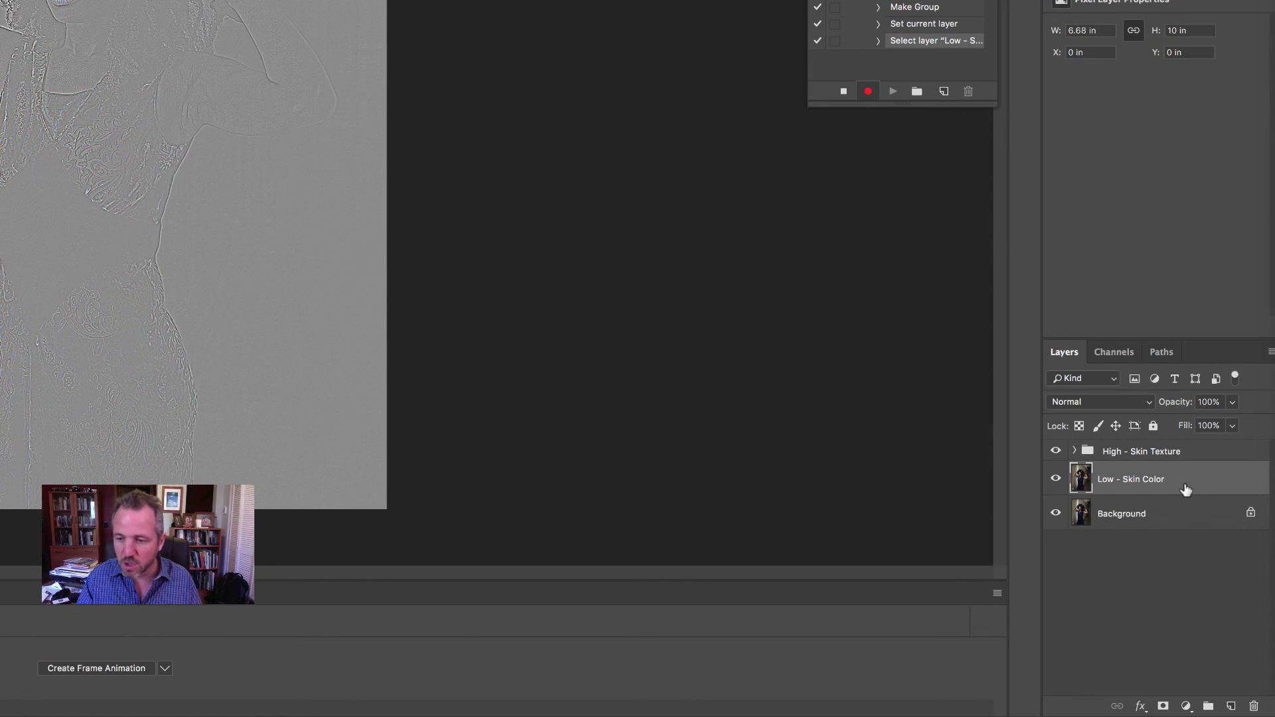
key(super+shift+n)
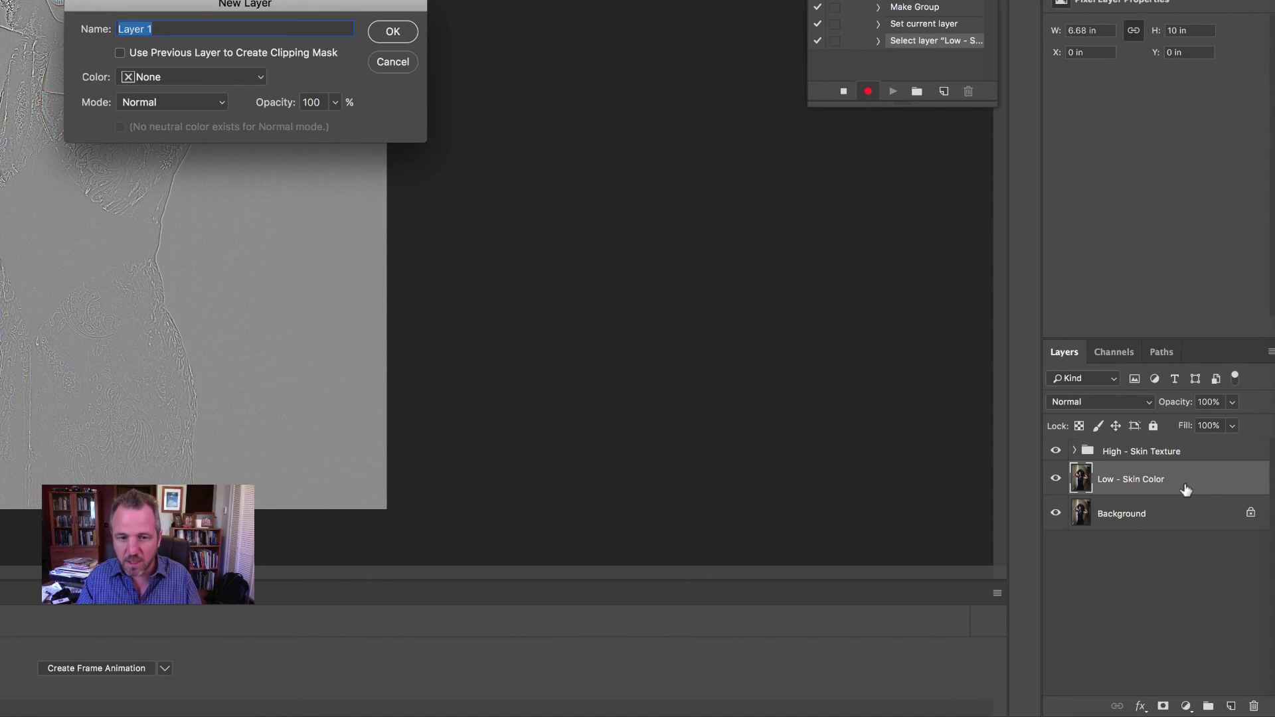
text(Lo)
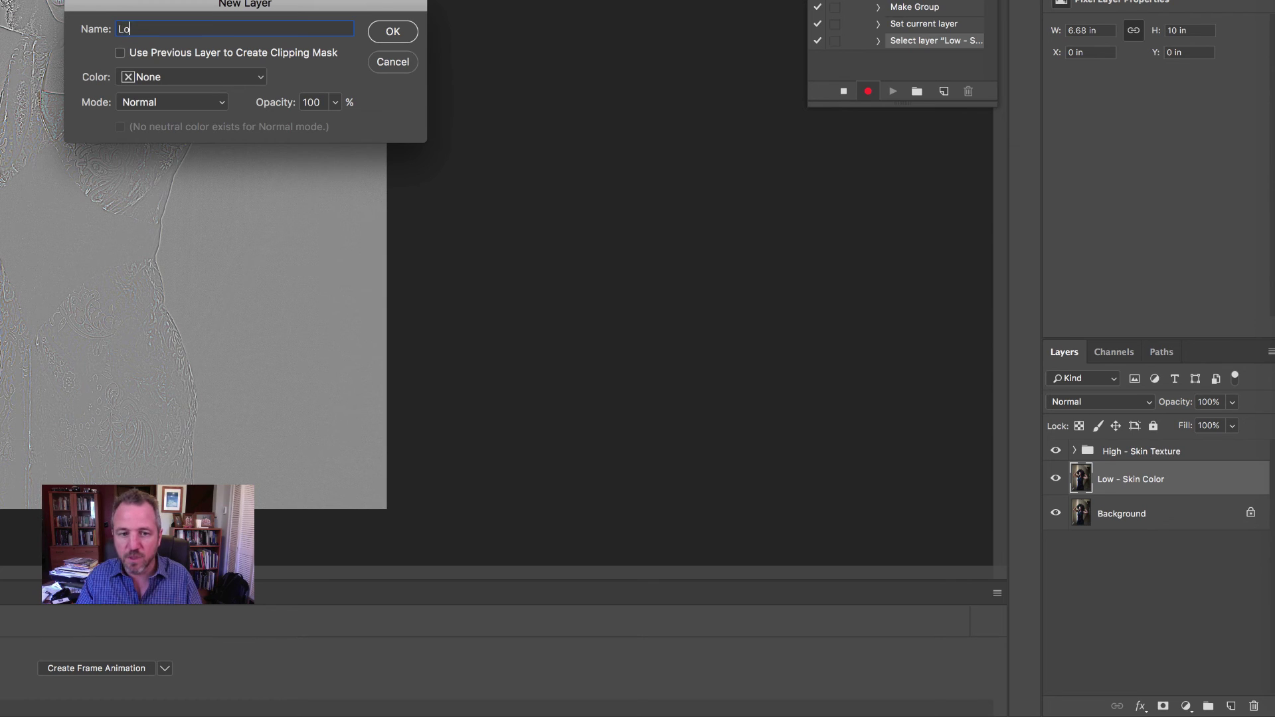
text(w - Ski)
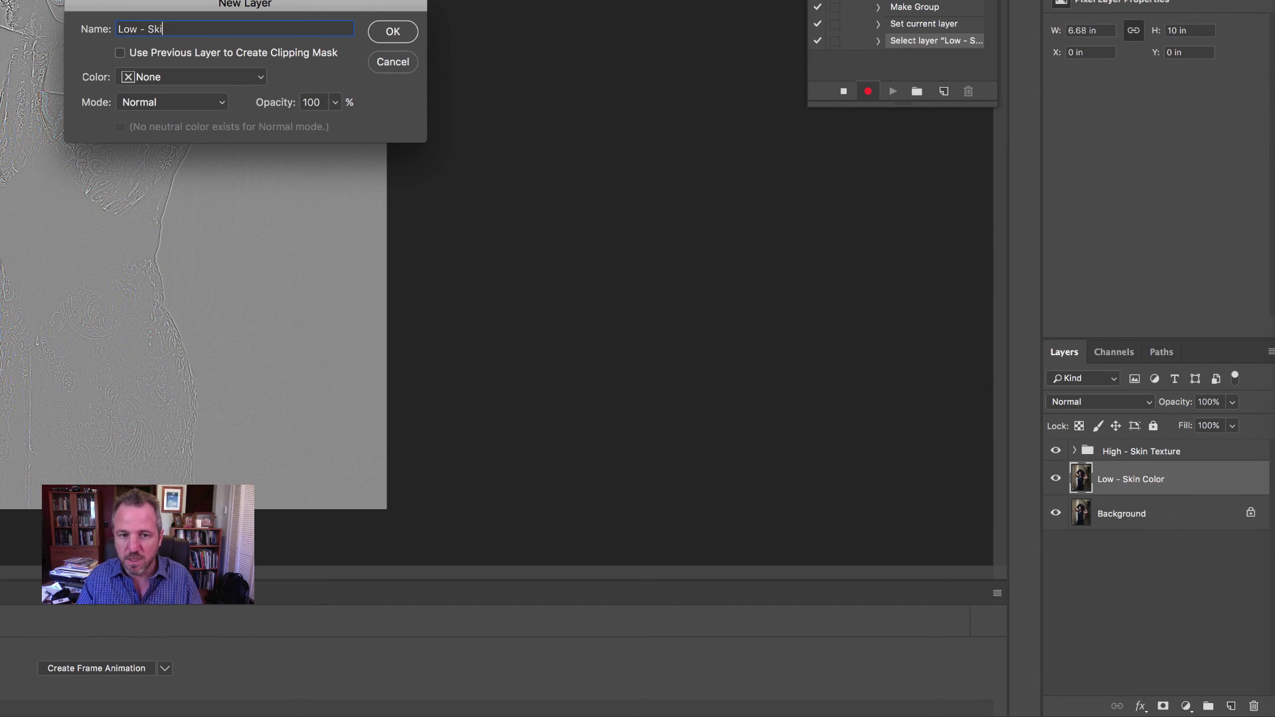
text(n Color Paint)
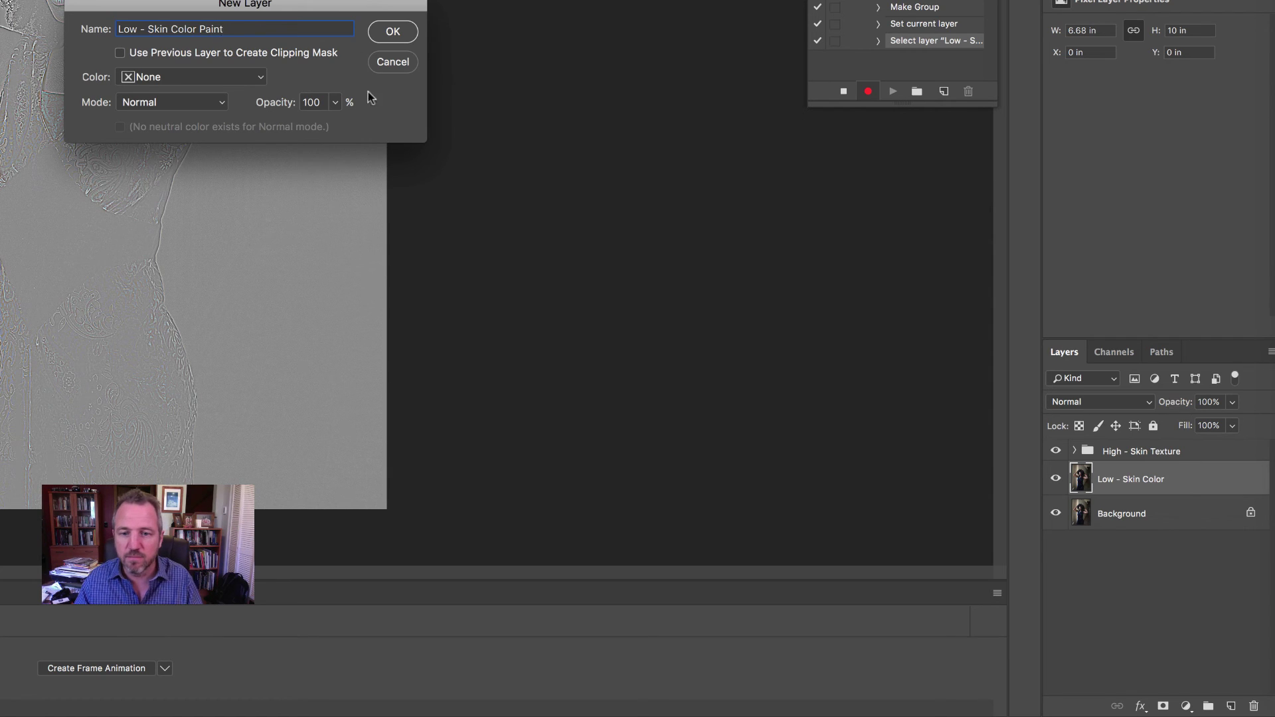
click(387, 31)
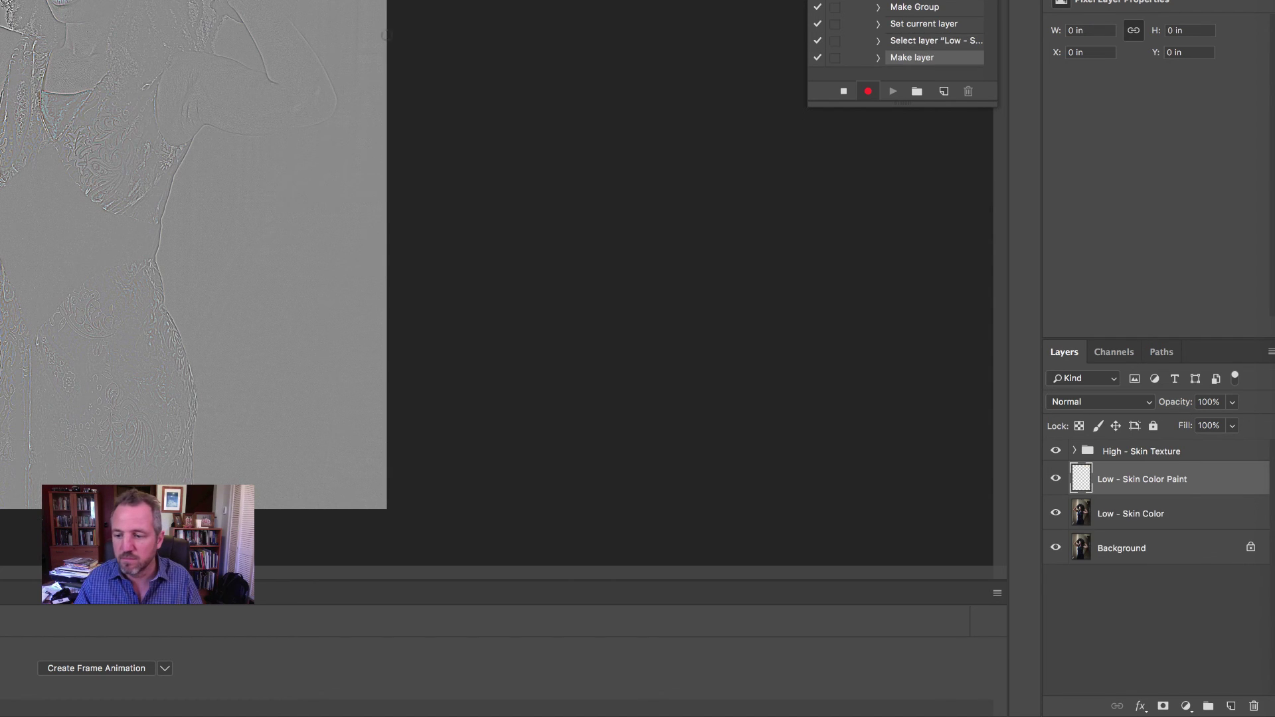
Group the paint layer with Low - Skin Color and name the group 'Low - Skin Color'
shift+click(1189, 519)
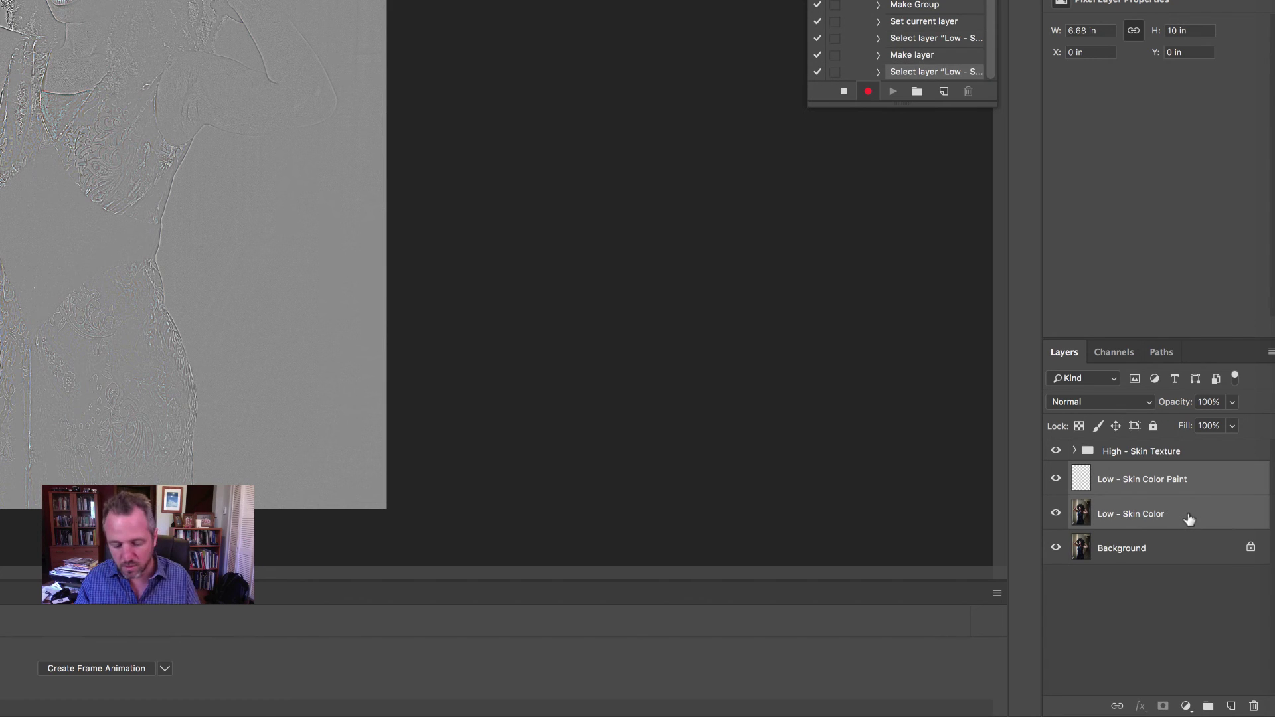
key(super+g)
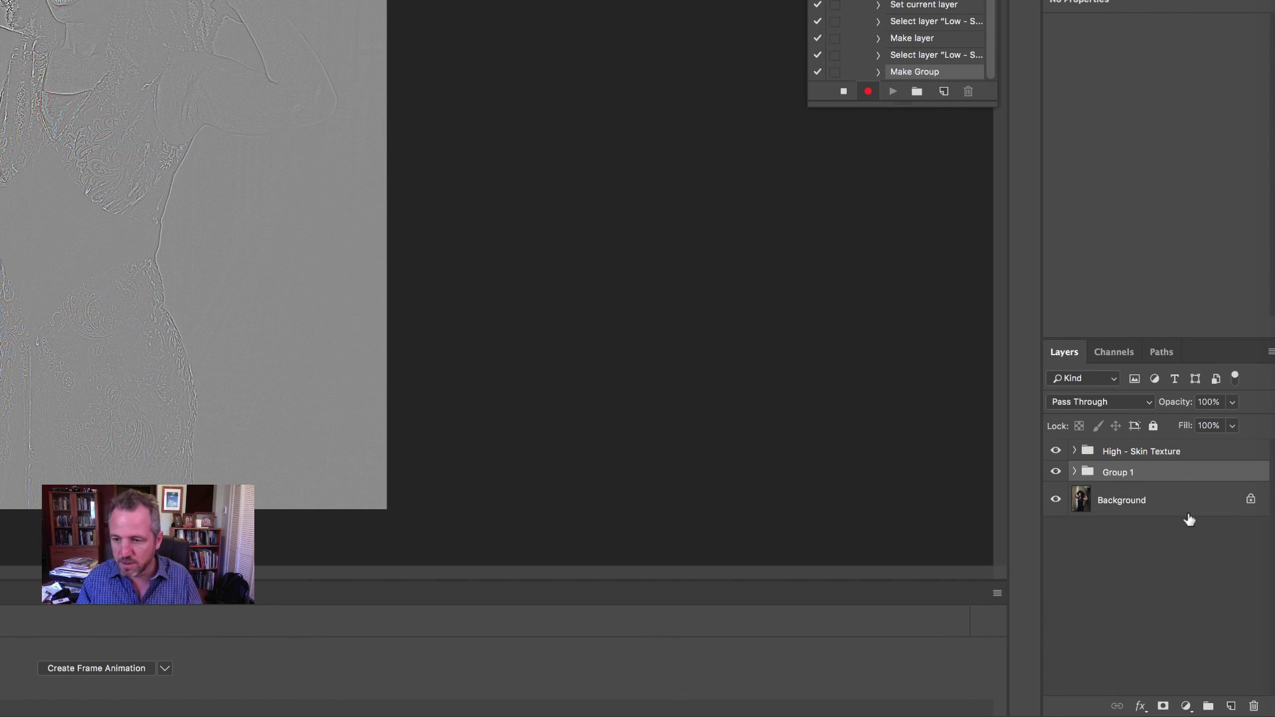
double_click(1119, 471)
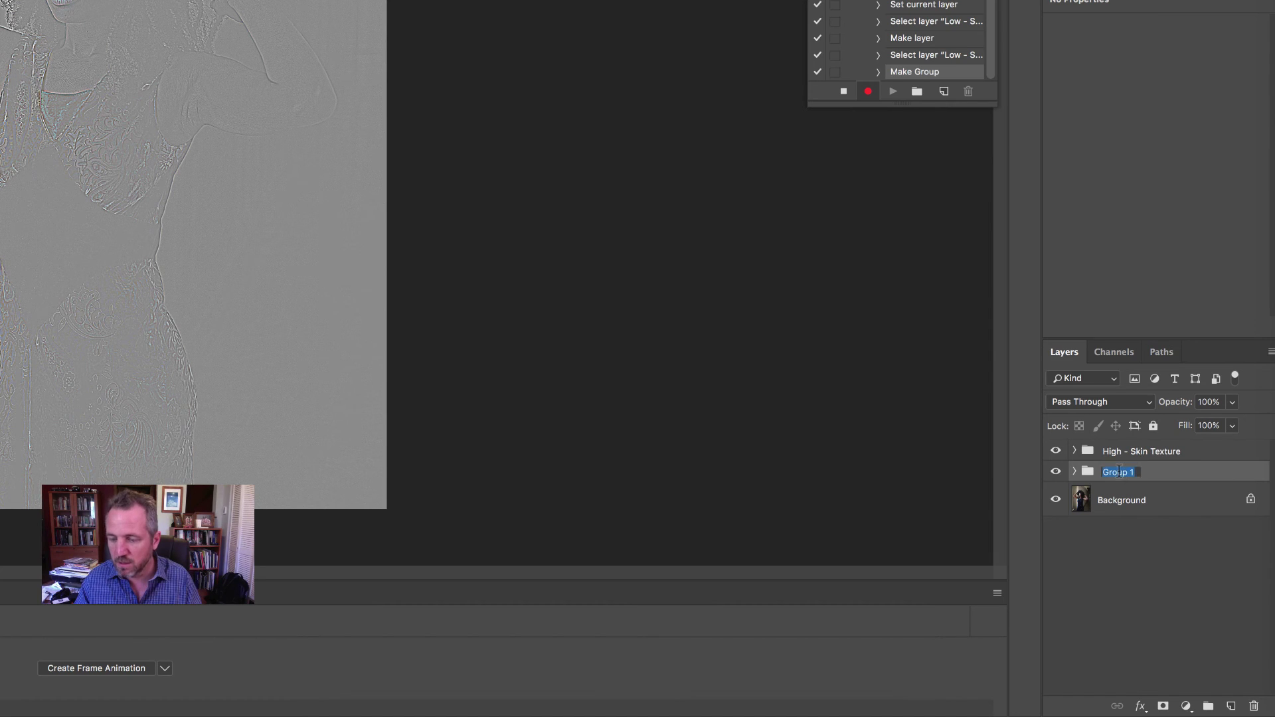
text(Low - )
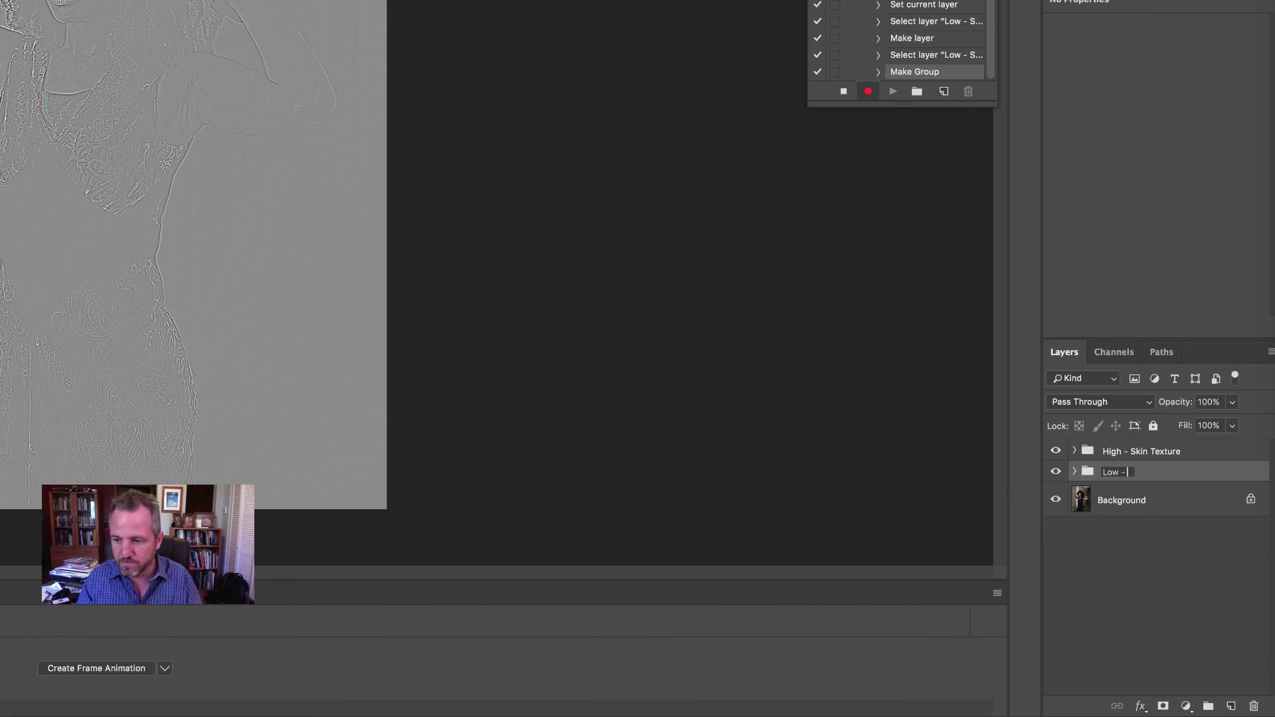
text(Skin )
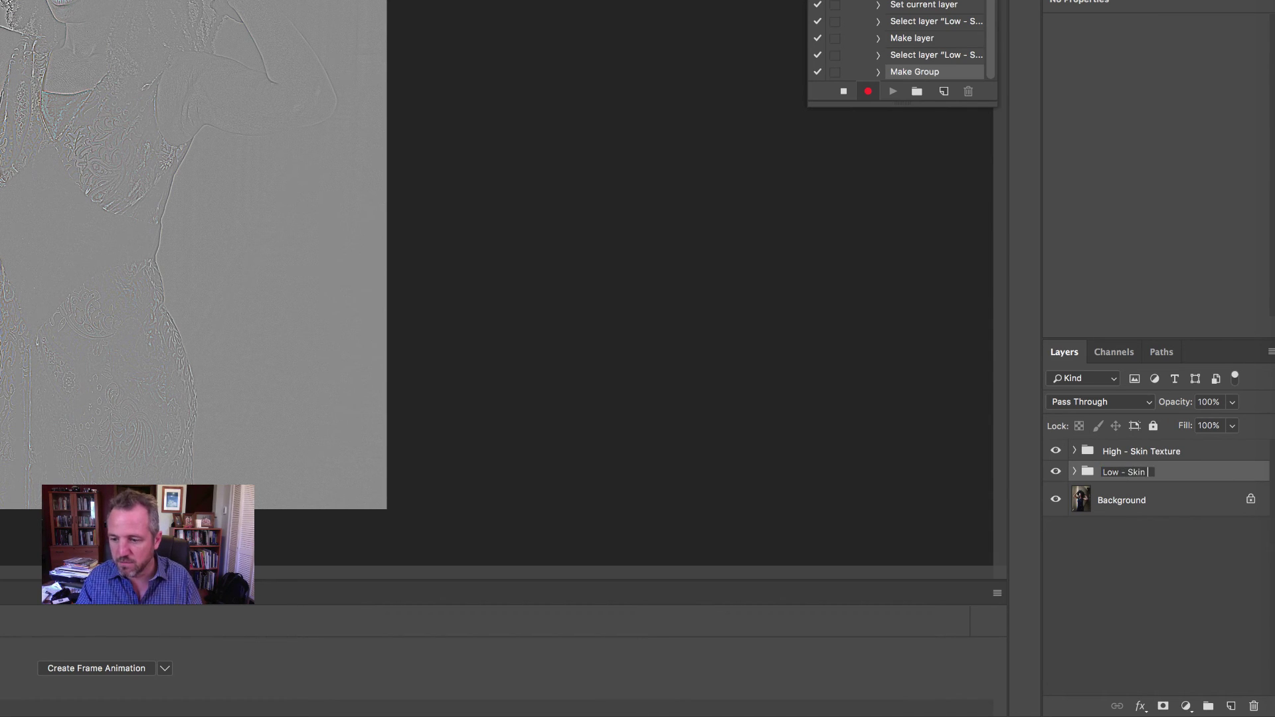
text(Color G)
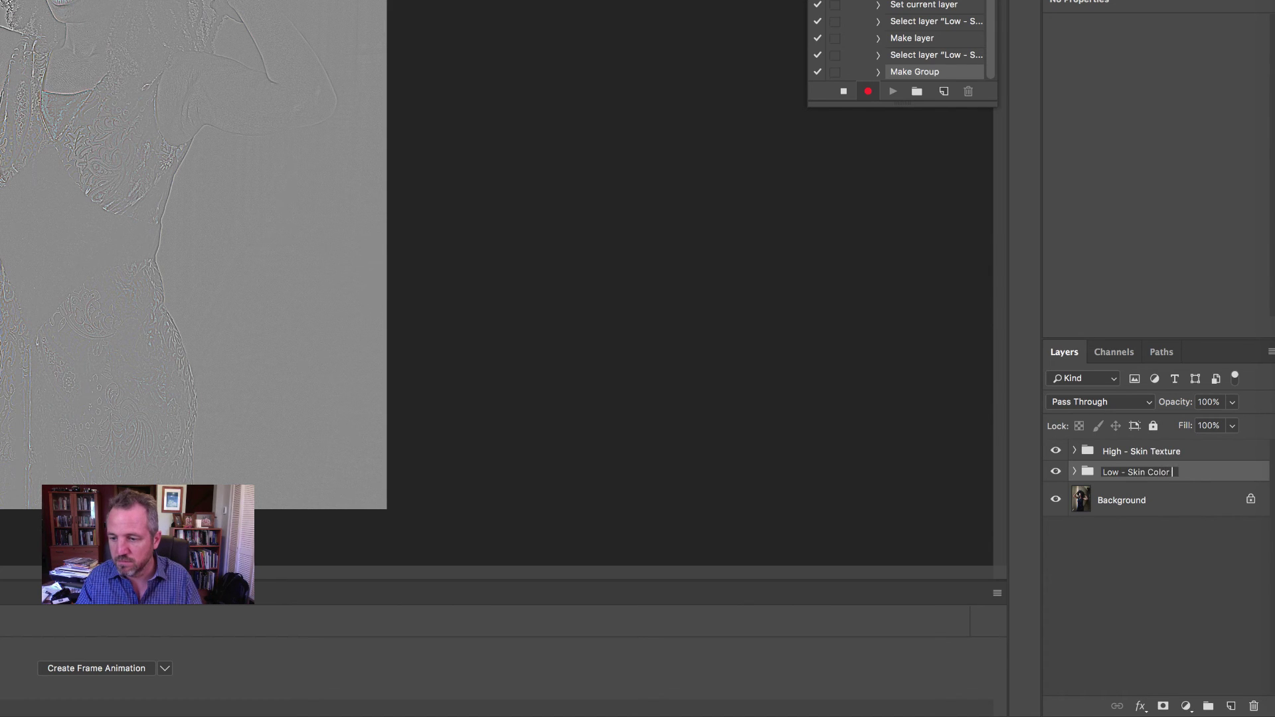
key(BackSpace)
key(BackSpace)
key(Return)
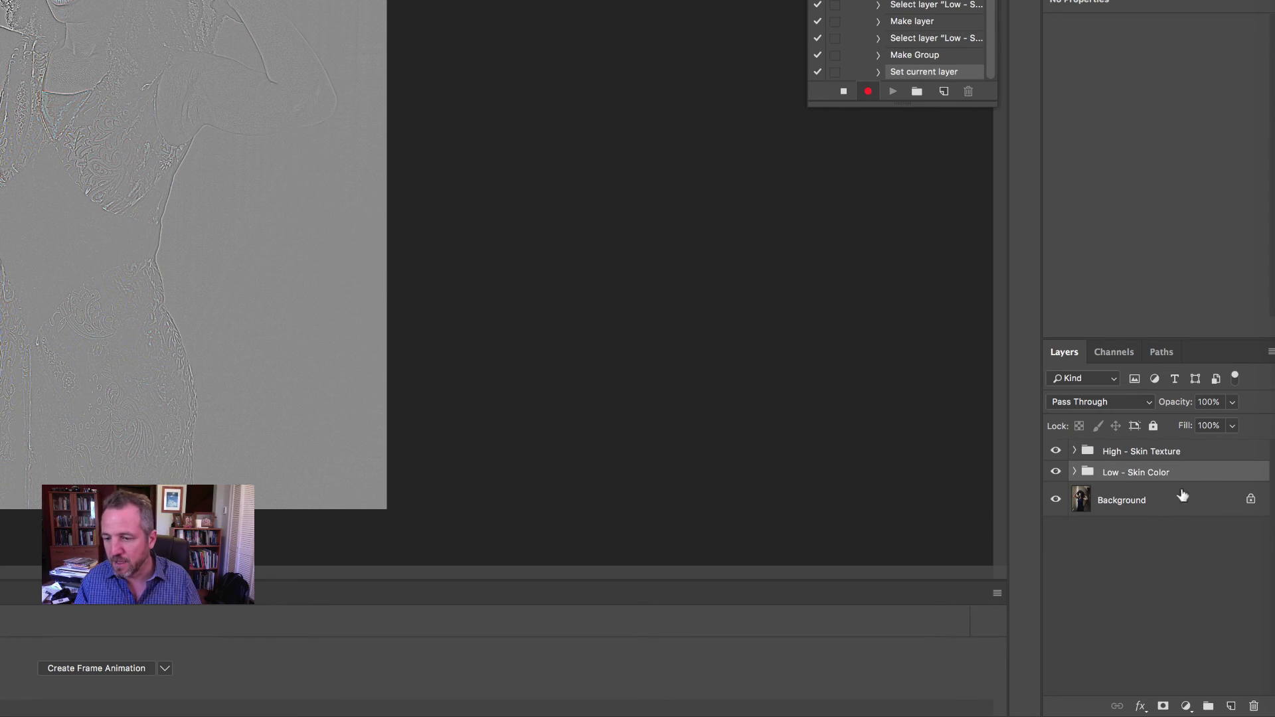
Select both skin groups, group them with Cmd+G, and name the parent 'Frequency Retouch Toggle'
shift+click(1204, 458)
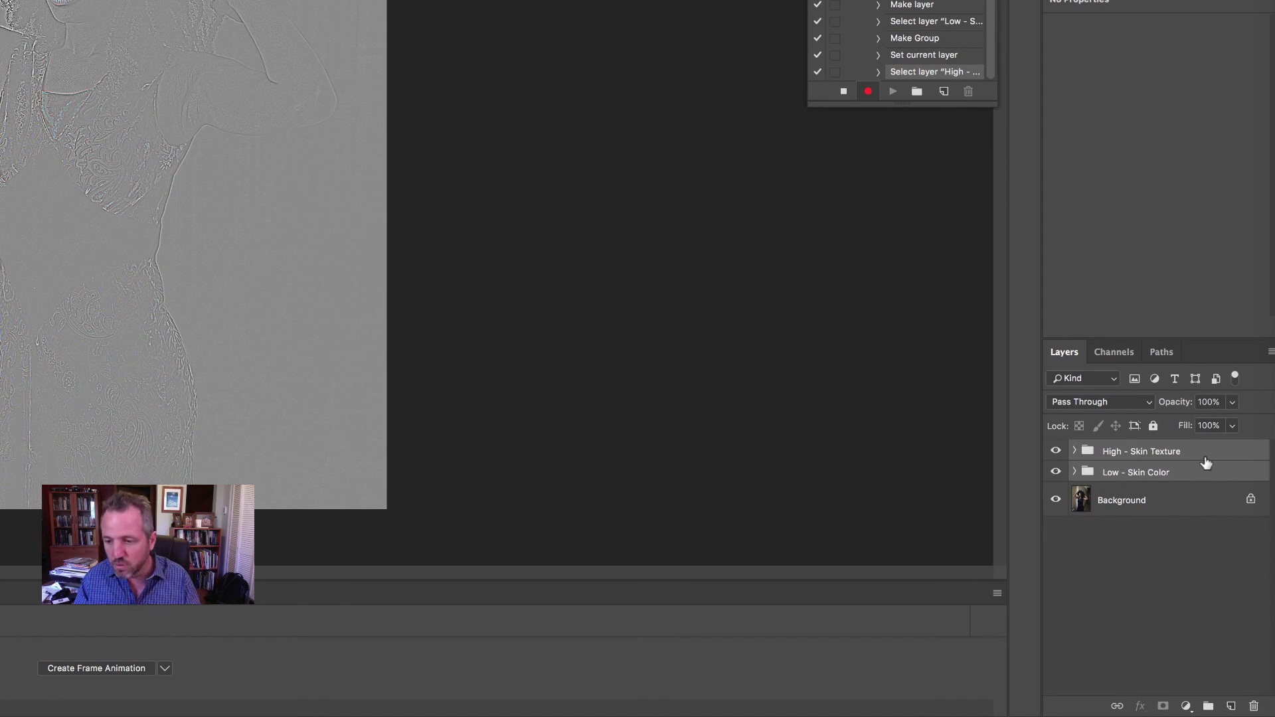
key(super+g)
double_click(1116, 451)
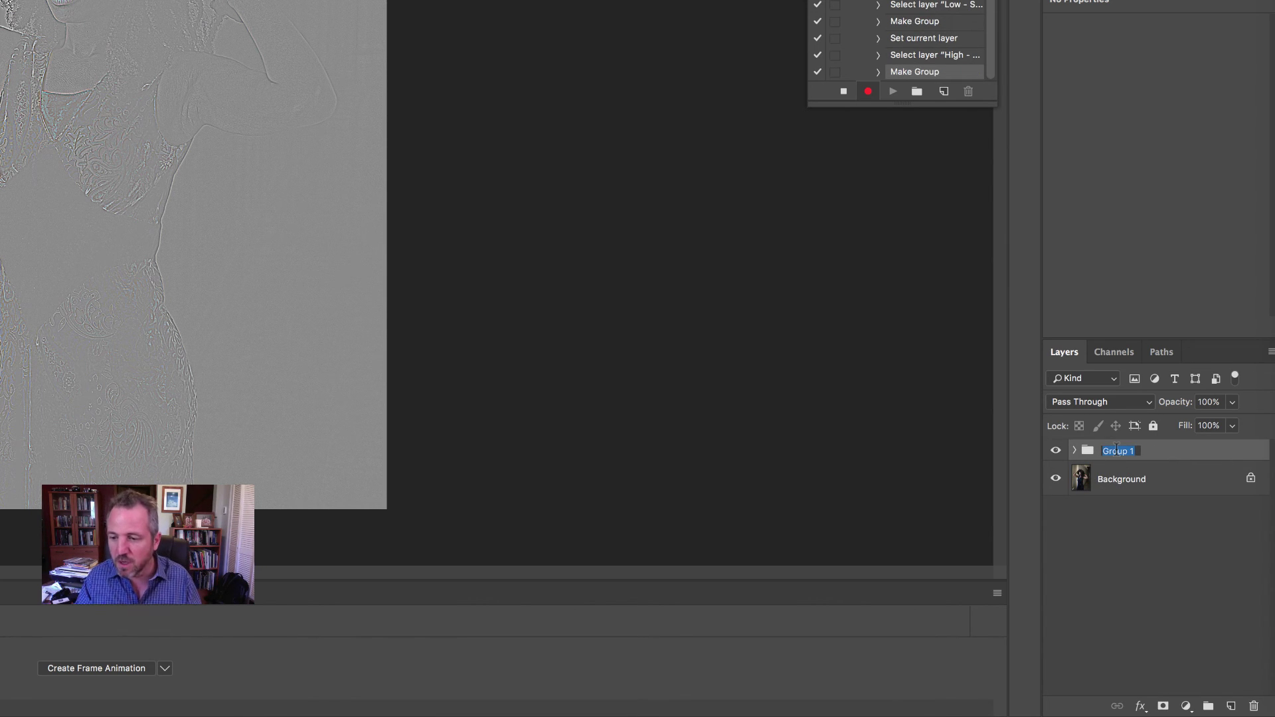
text(Frequency)
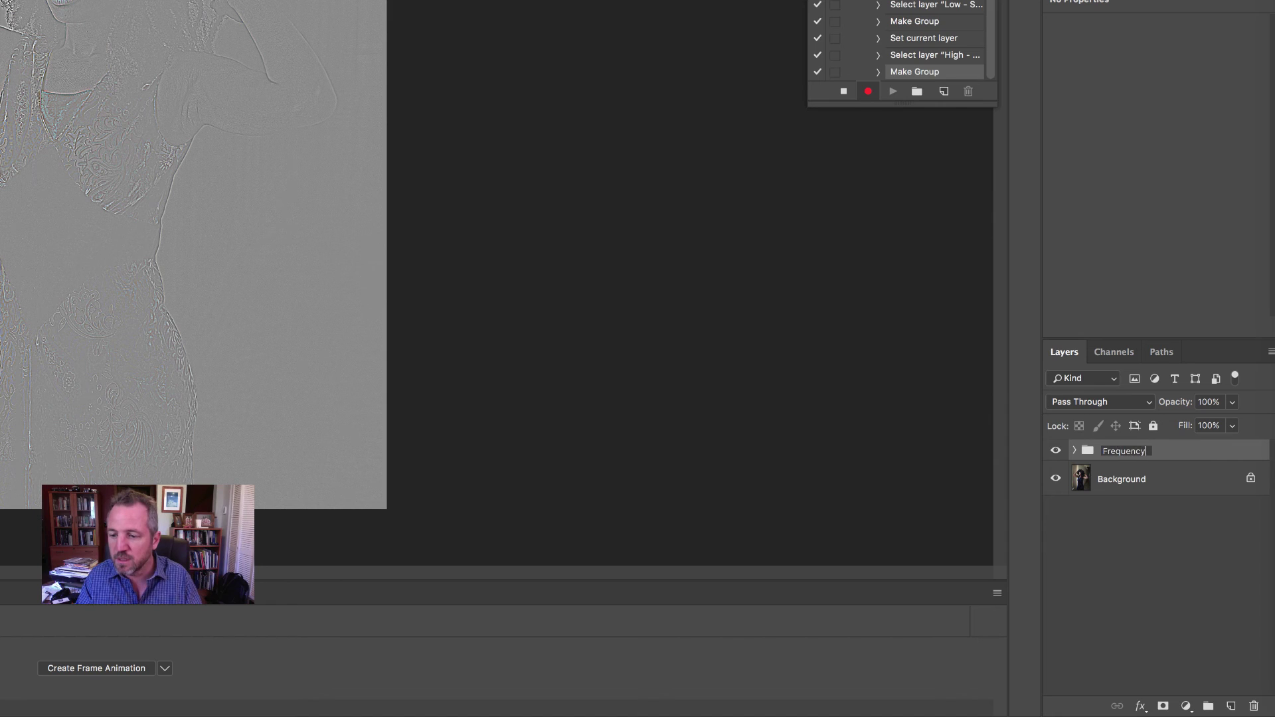
text( Retouch Tog)
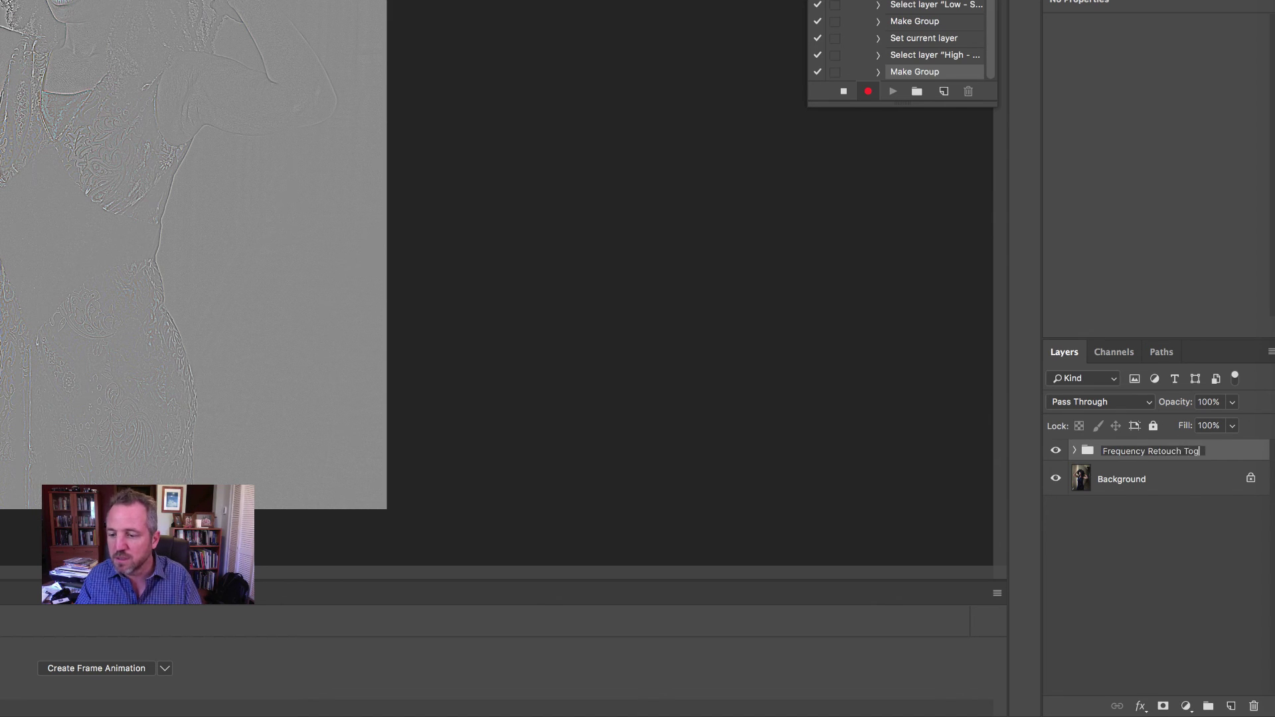
text(gle)
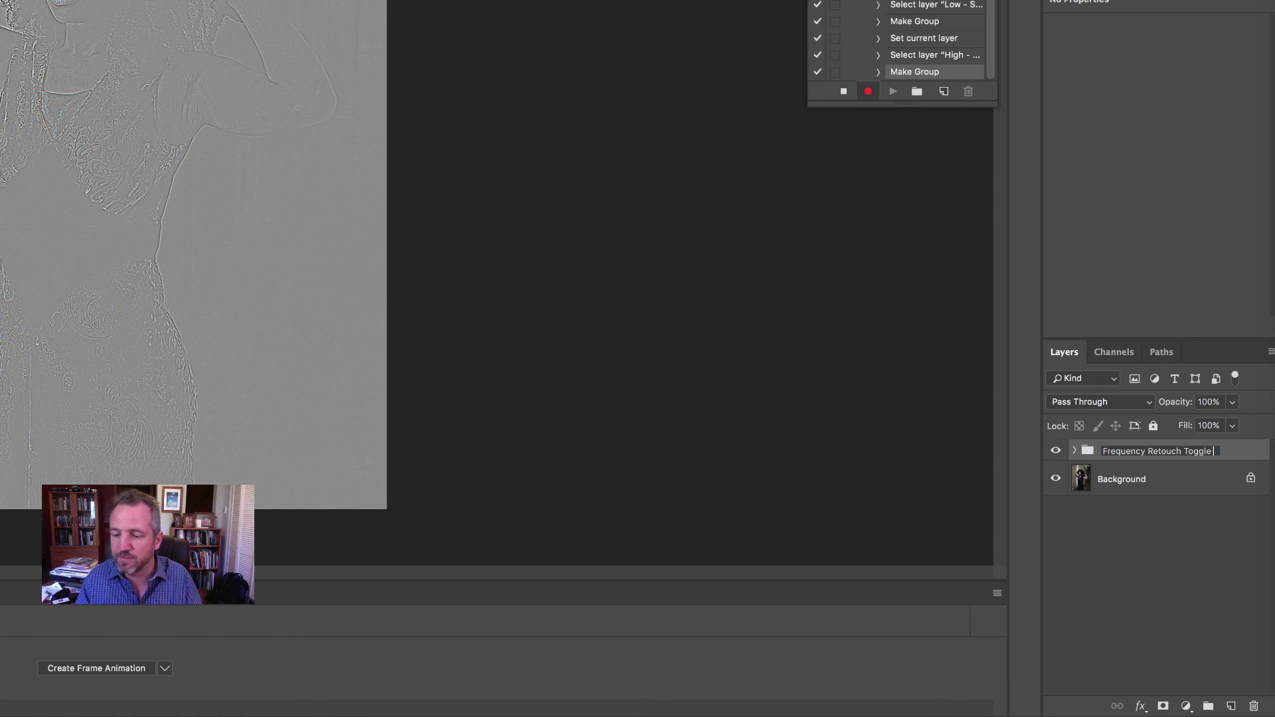
key(Return)
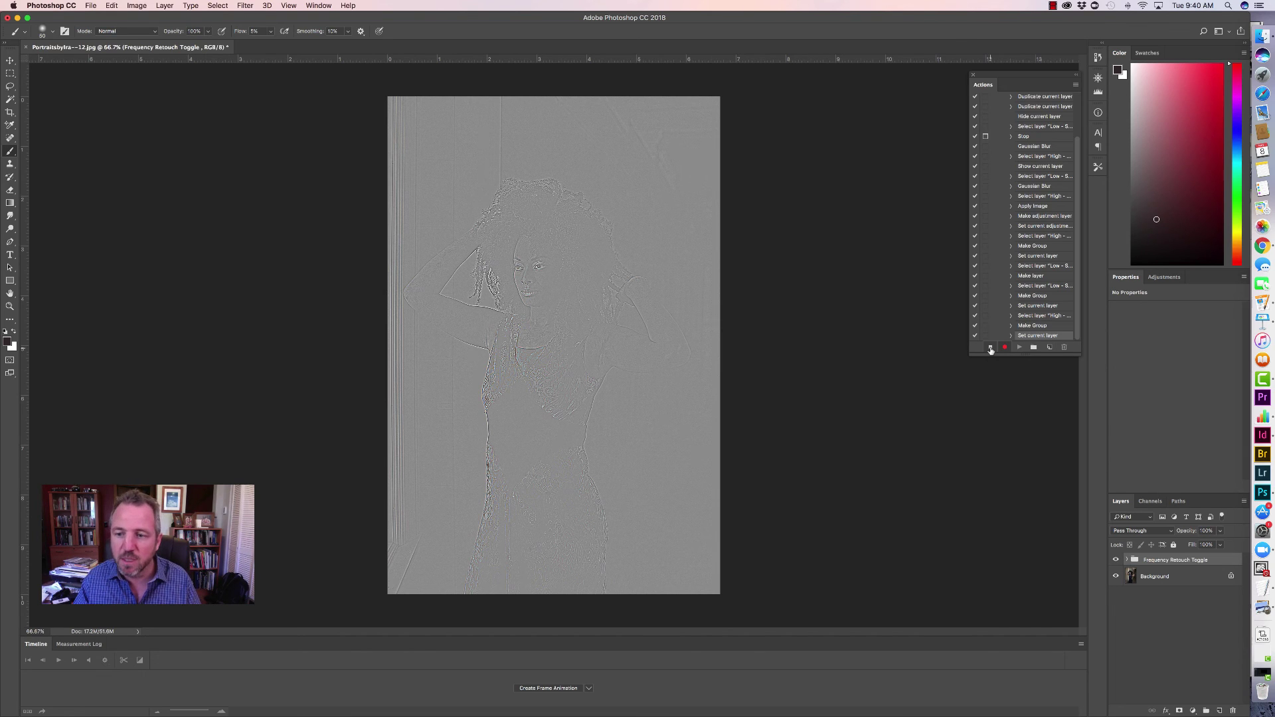
Expand the three groups, select High - Skin Texture Layer, and choose the Clone Stamp tool
click(1127, 560)
click(1135, 572)
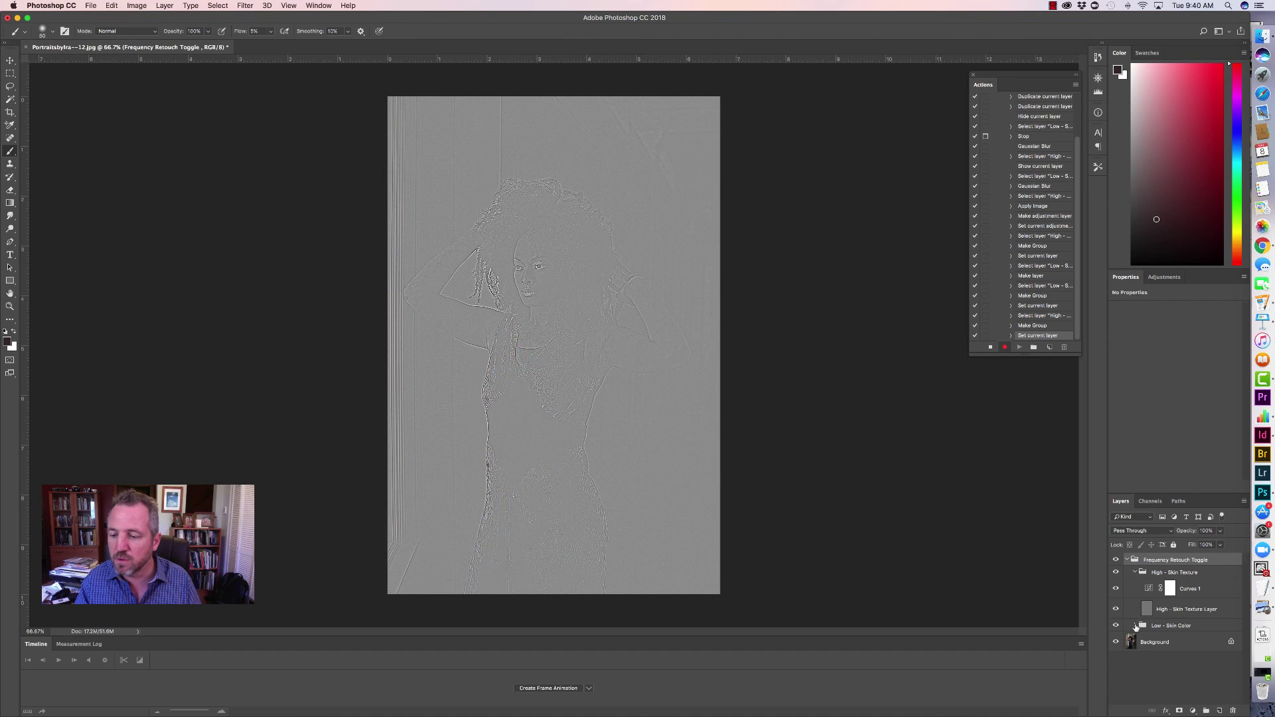
click(1136, 626)
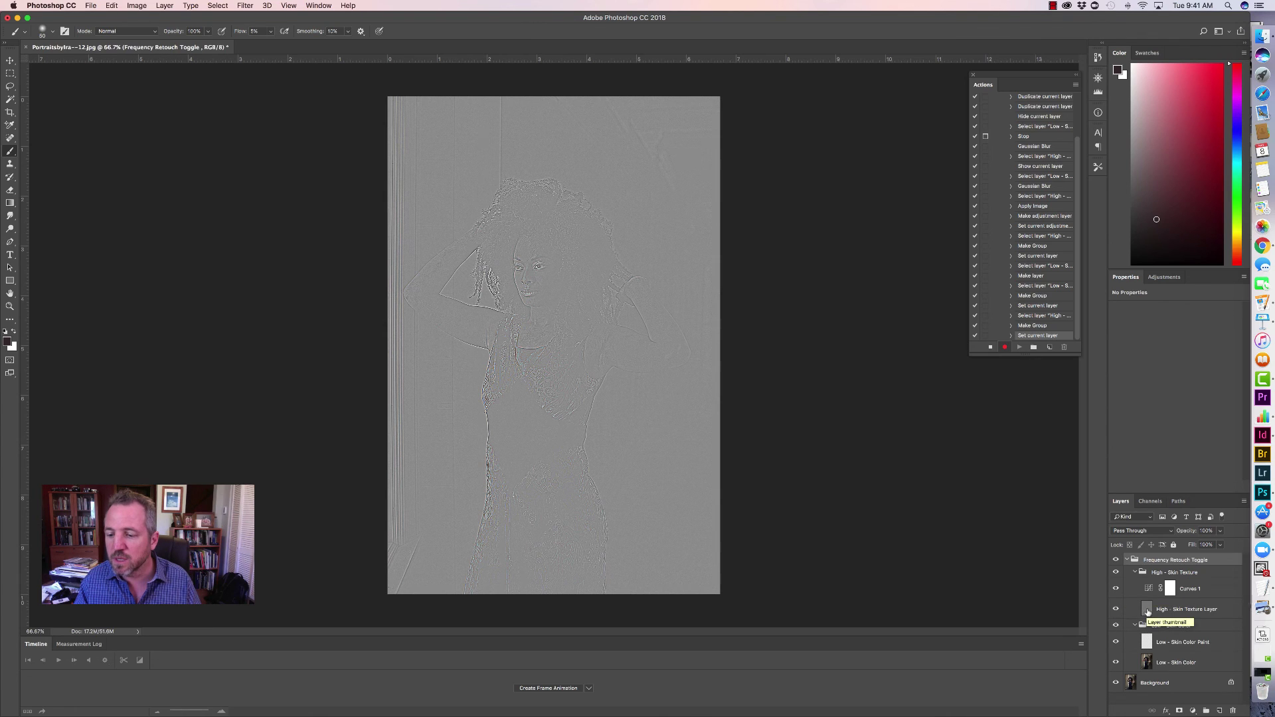
click(1147, 611)
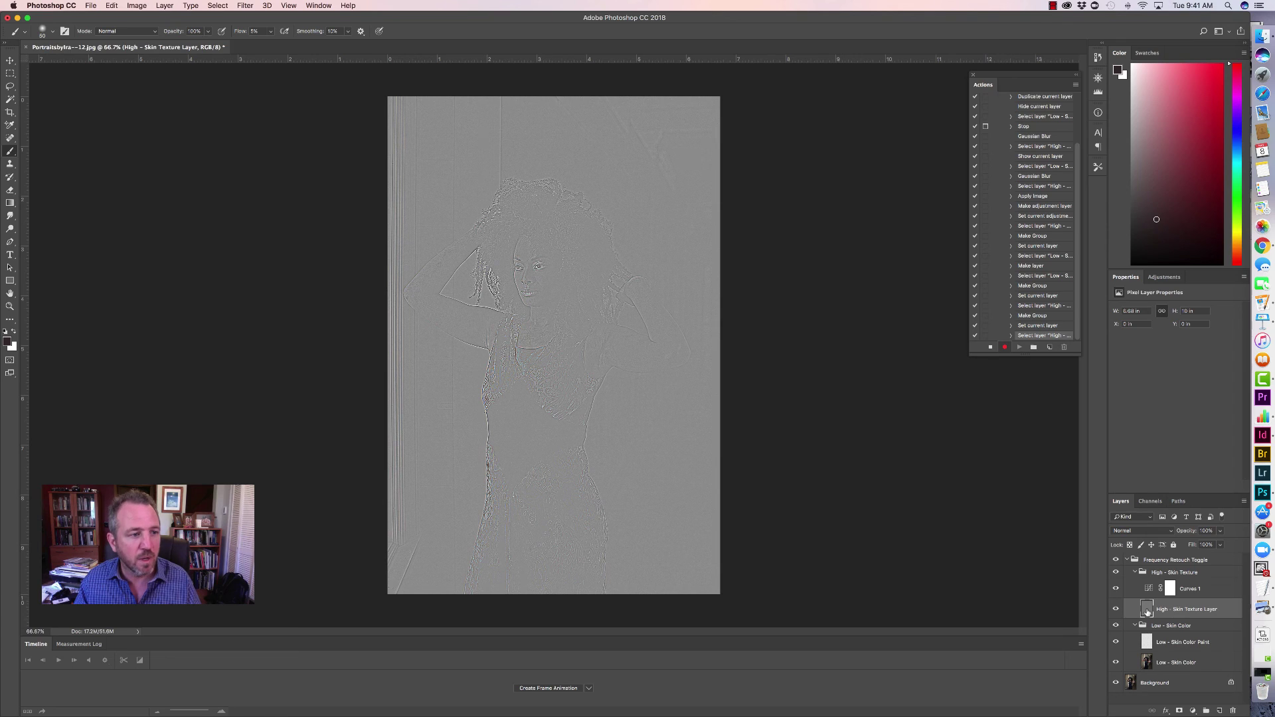
key(s)
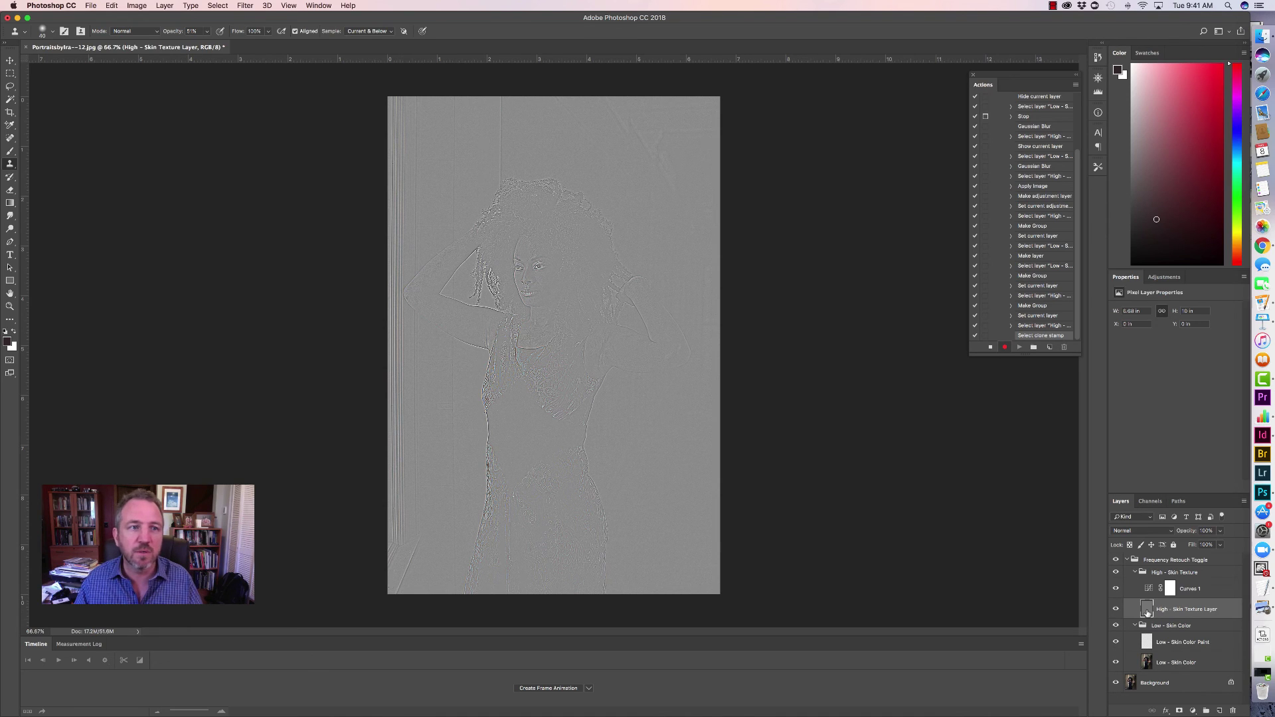
Convert the document to 16 Bits/Channel via Image > Mode, then stop recording
click(144, 8)
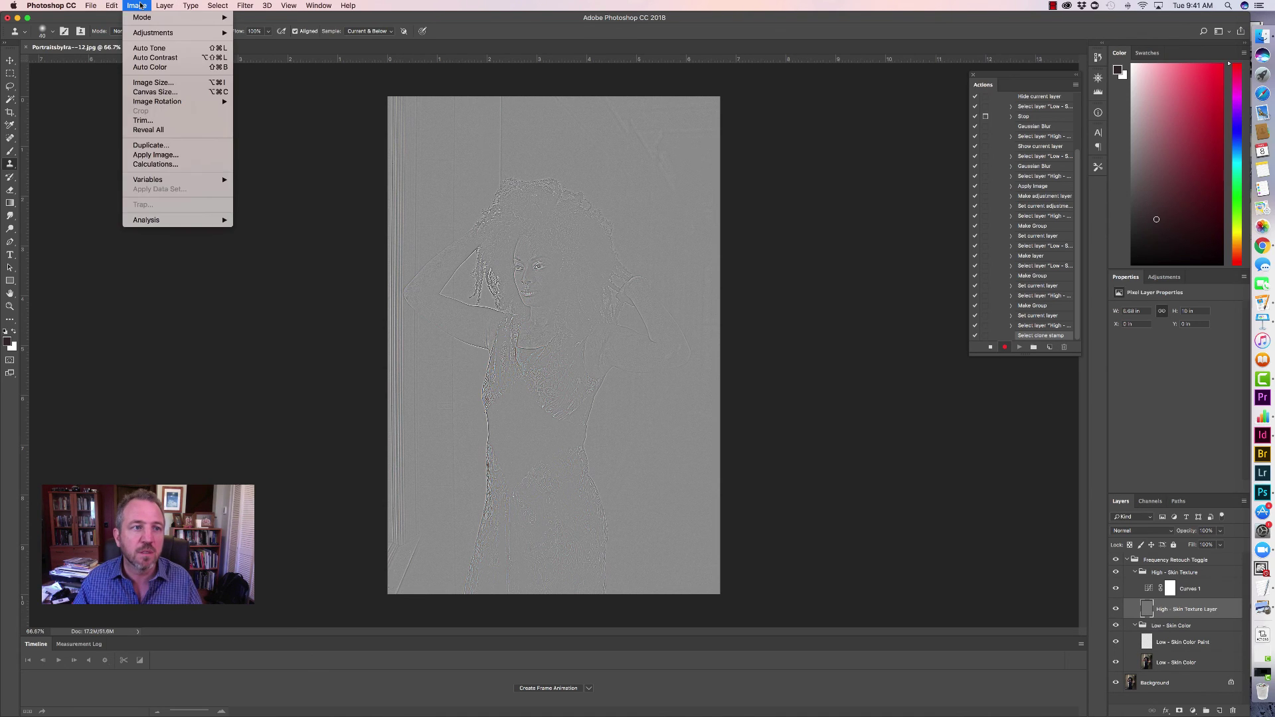
mouse_move(199, 17)
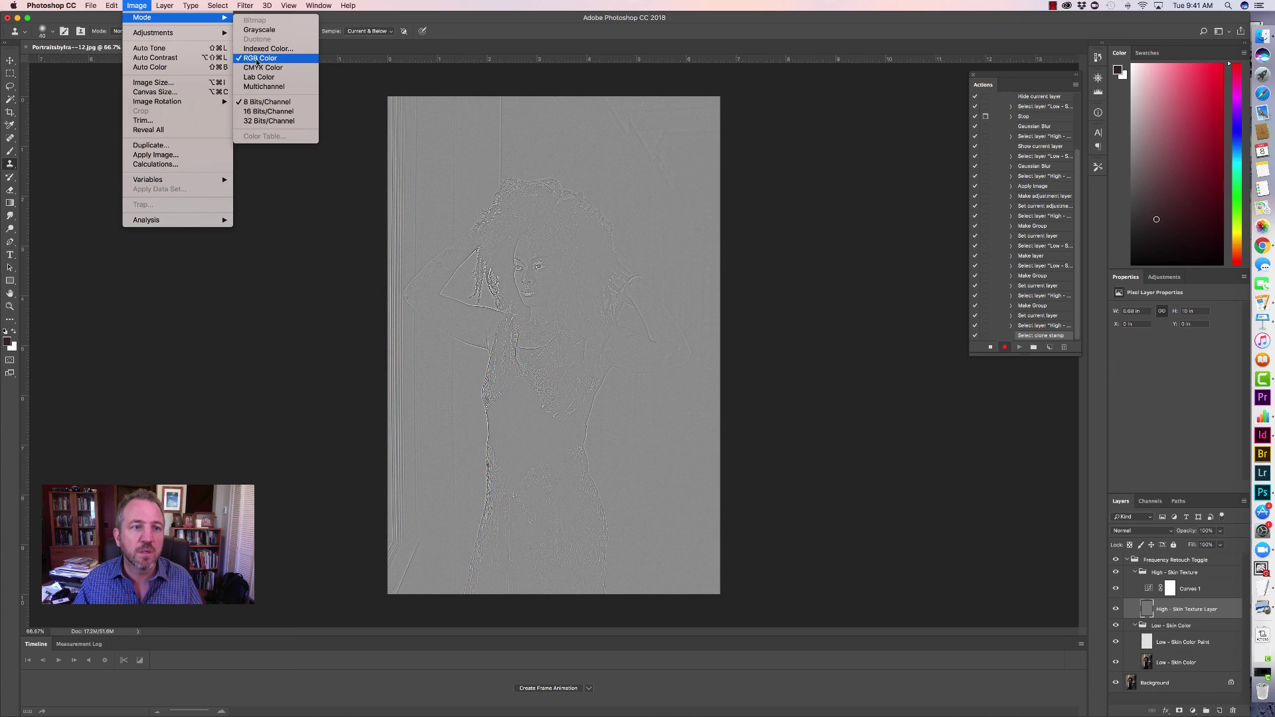
click(253, 112)
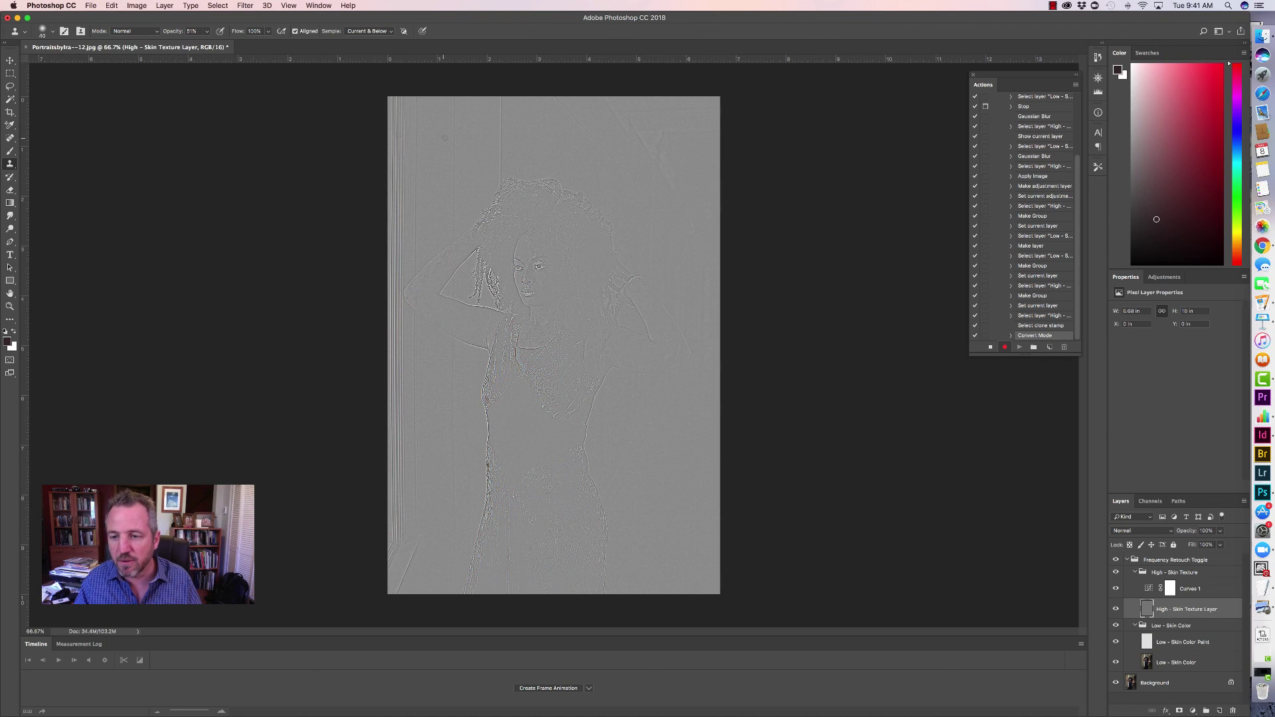
click(990, 347)
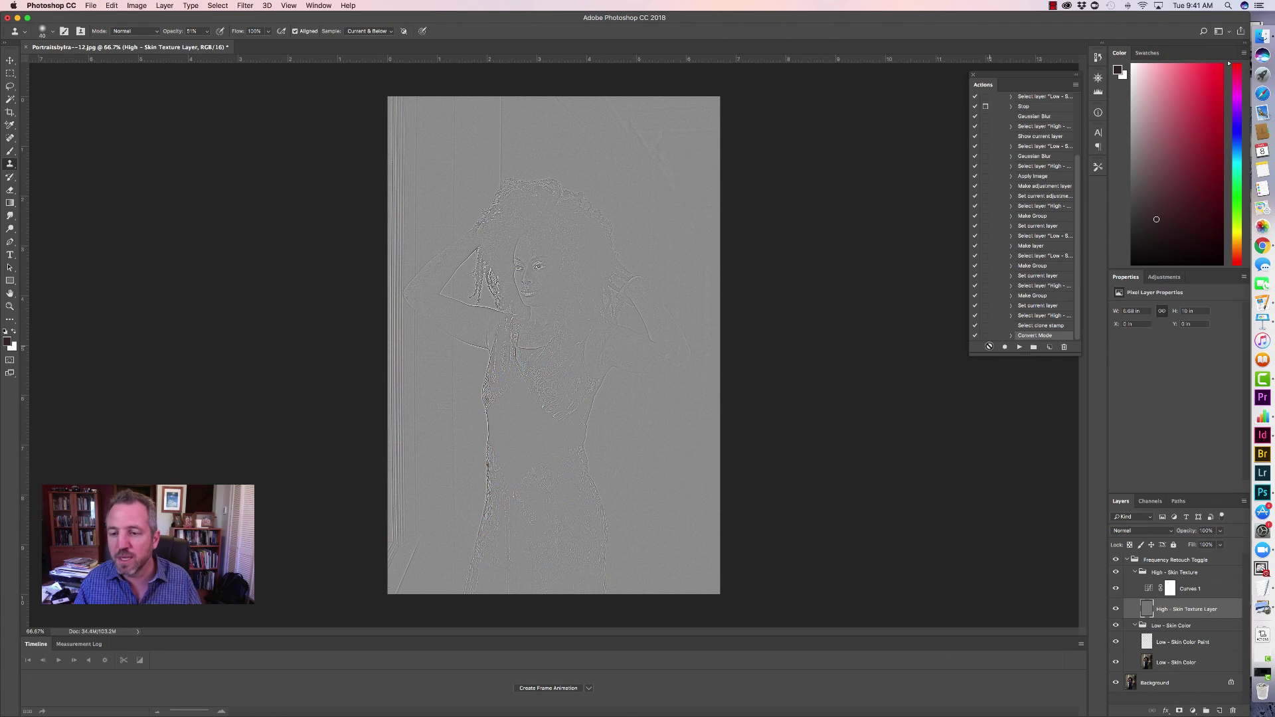
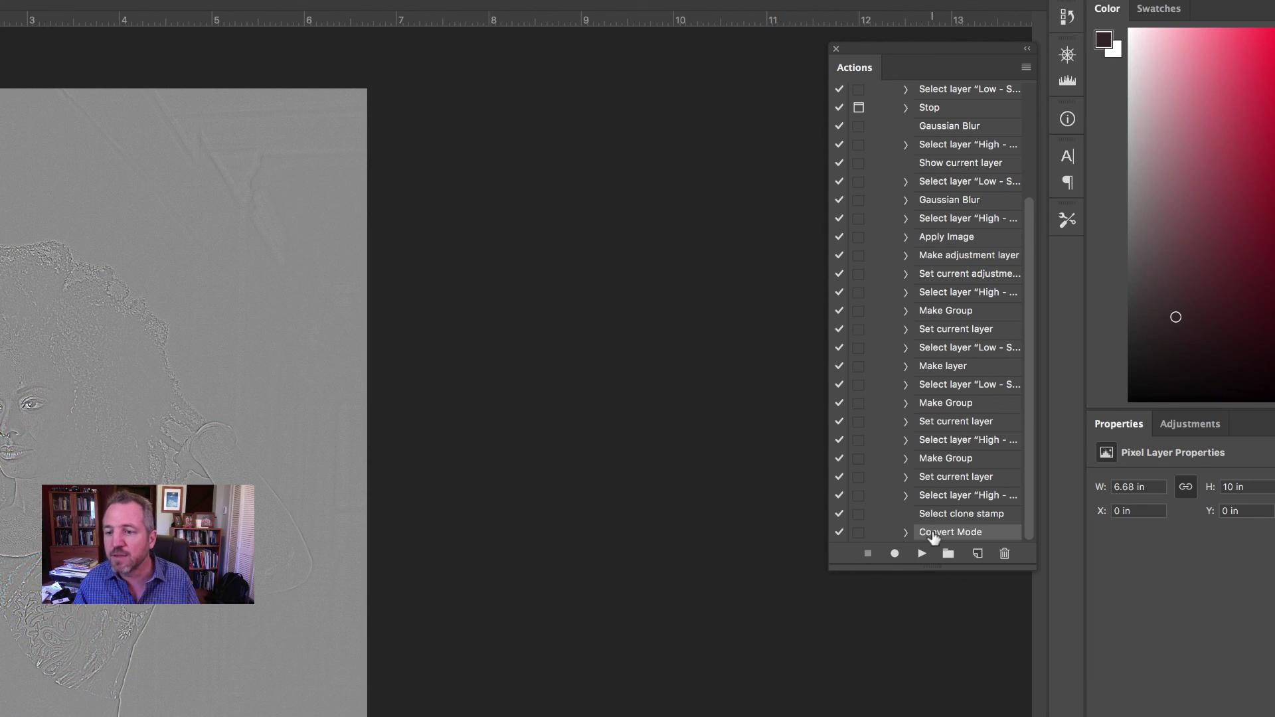
Move the Convert Mode step to the top of the action, then select the second Gaussian Blur step
drag(934, 538, 931, 96)
scroll(937, 108, up, 5)
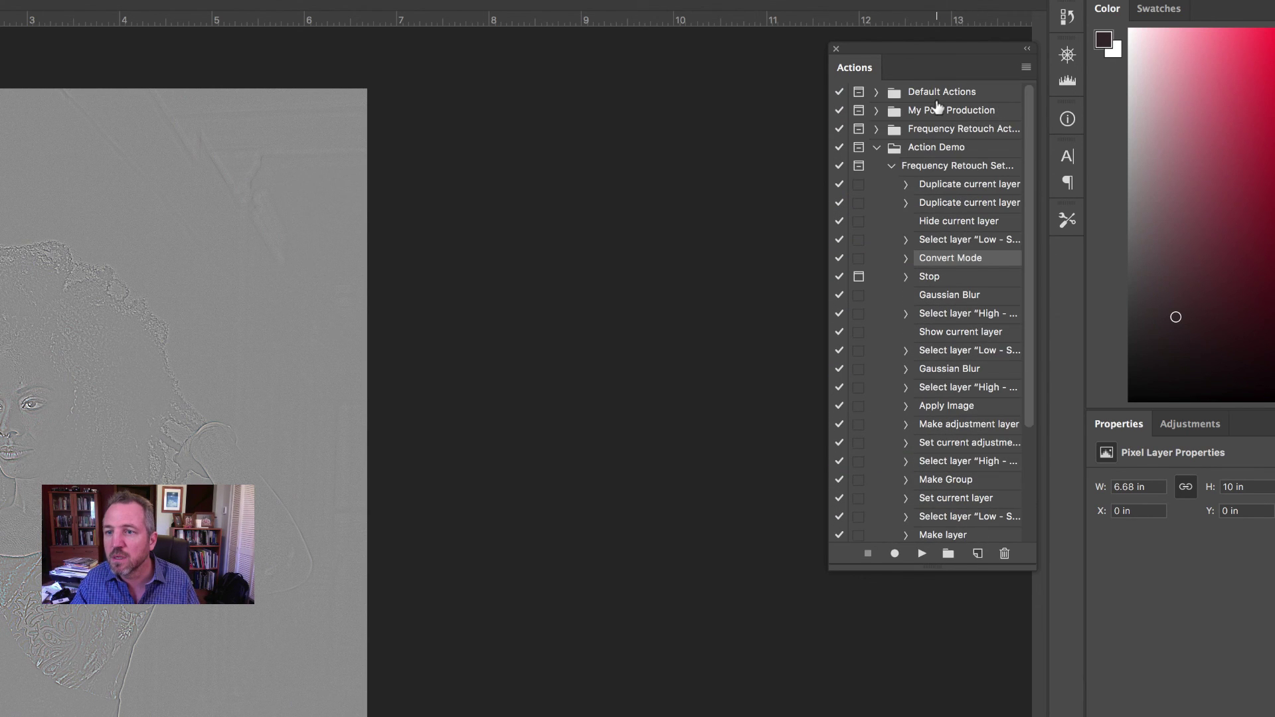
drag(937, 259, 932, 175)
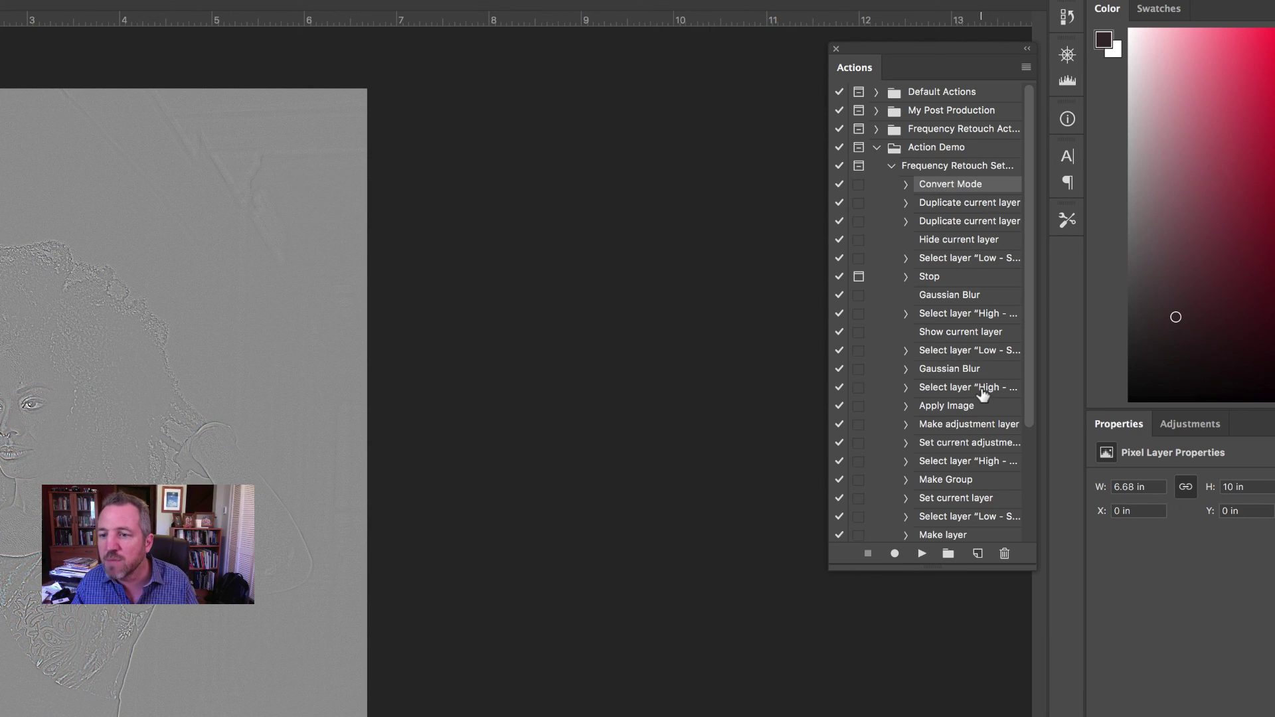
click(955, 299)
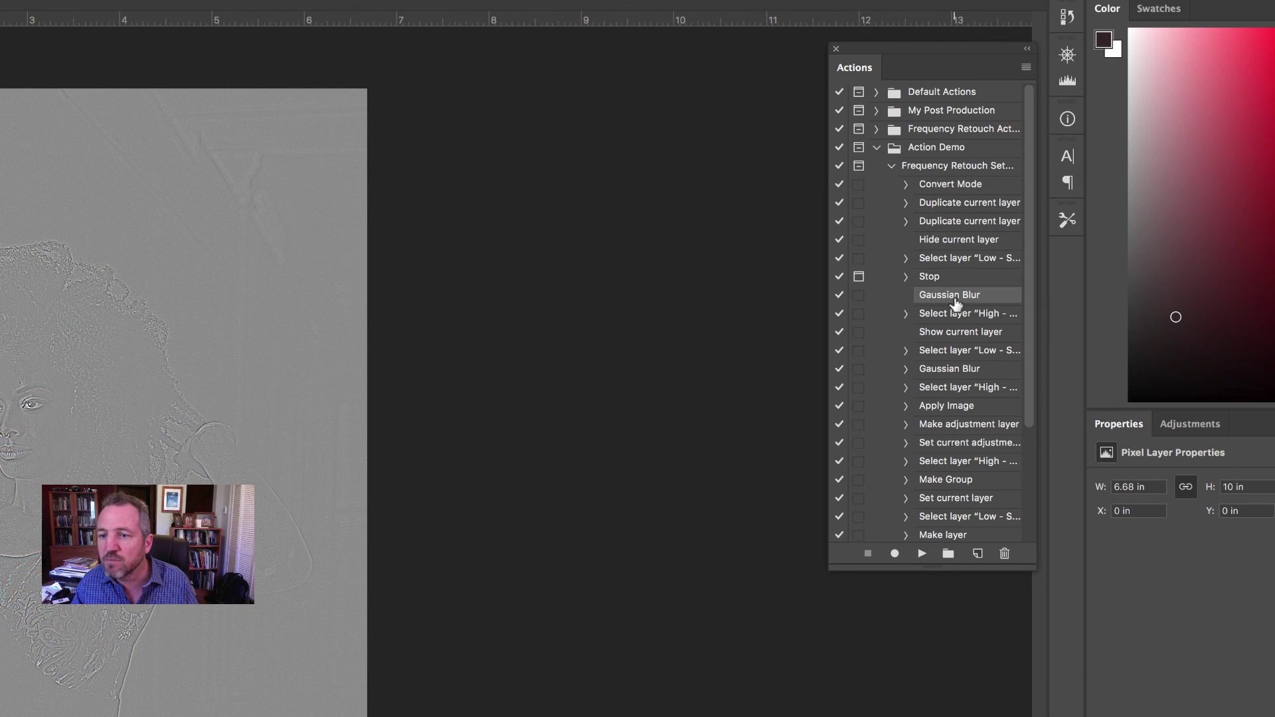
click(955, 372)
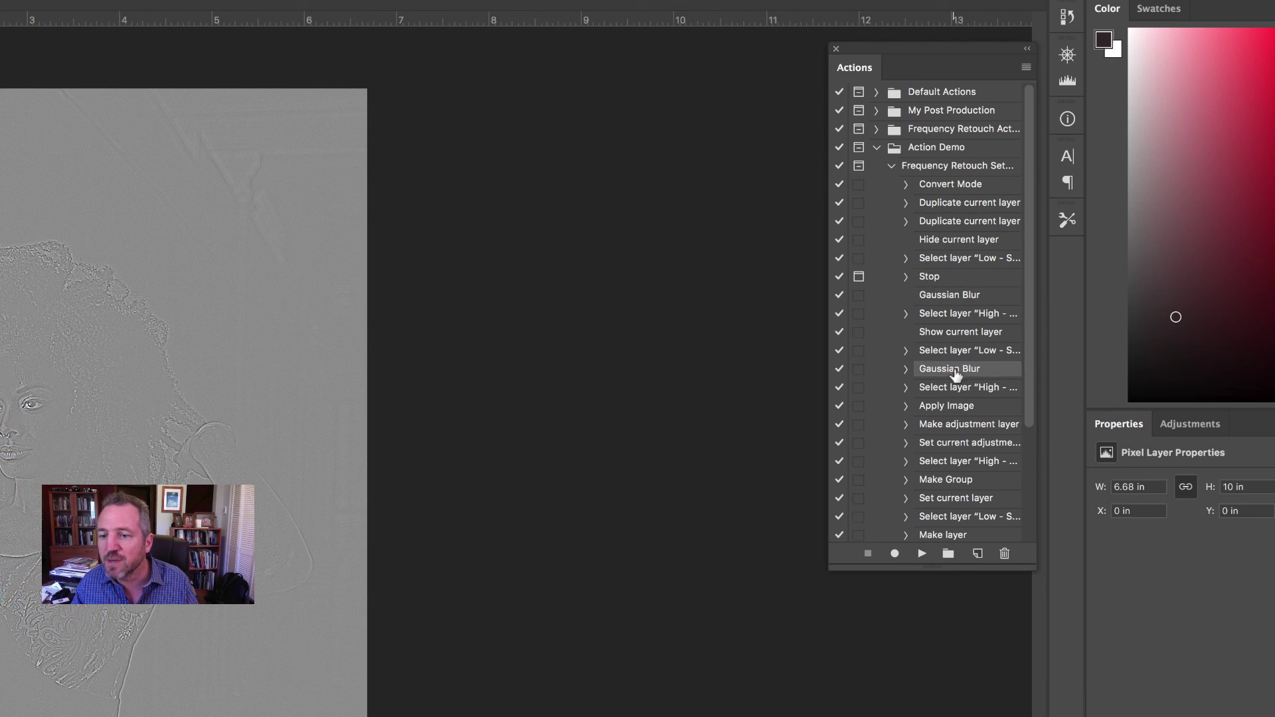
Delete the second Gaussian Blur step and remove all retouch layers above Background
click(1005, 555)
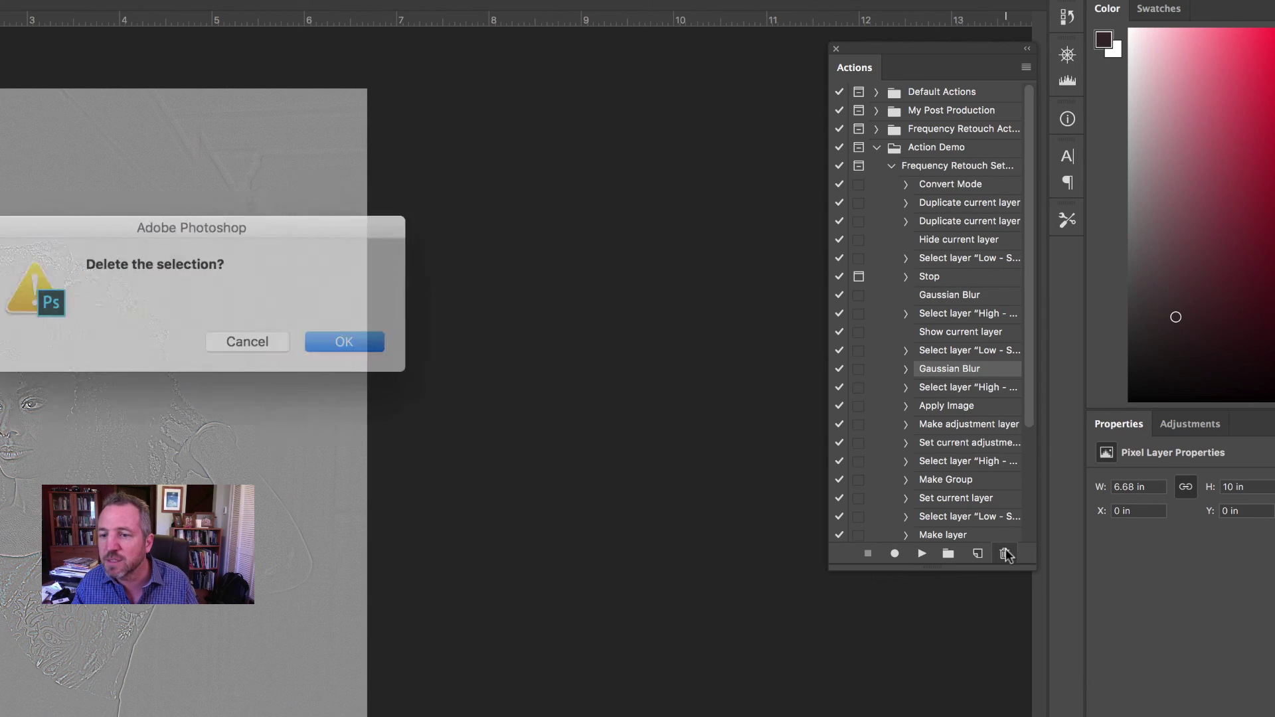
click(330, 337)
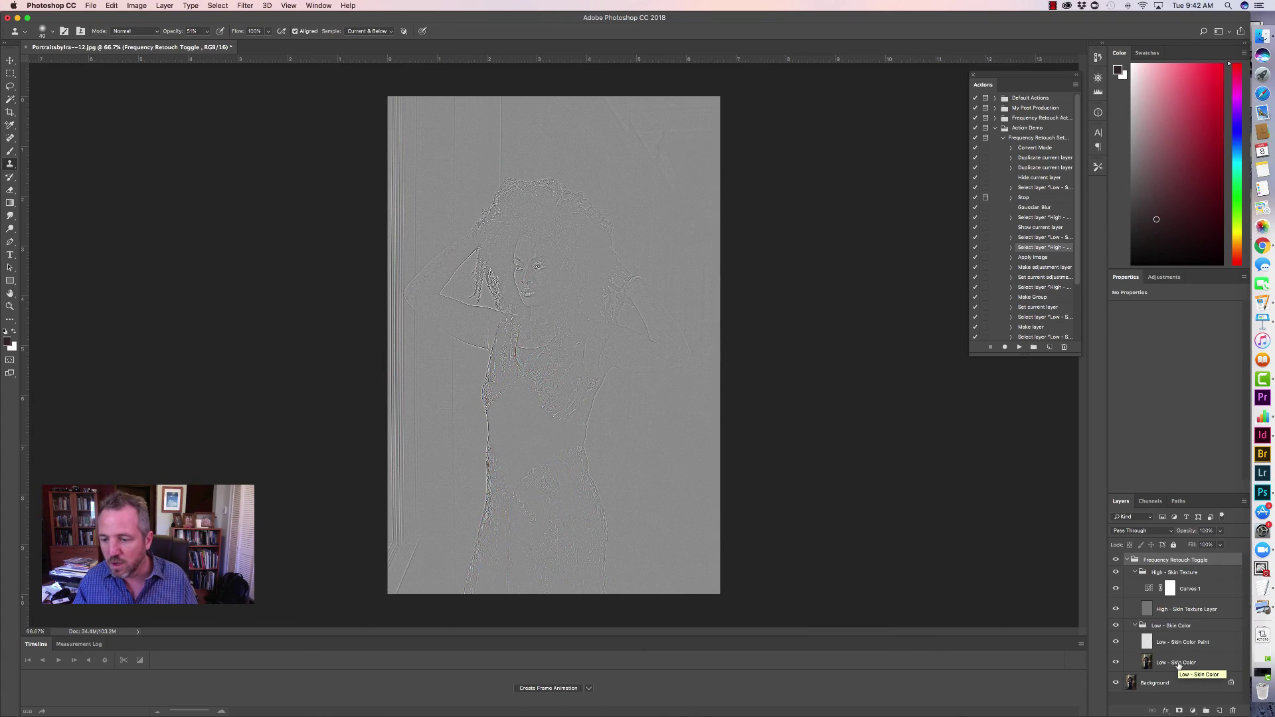
click(1211, 685)
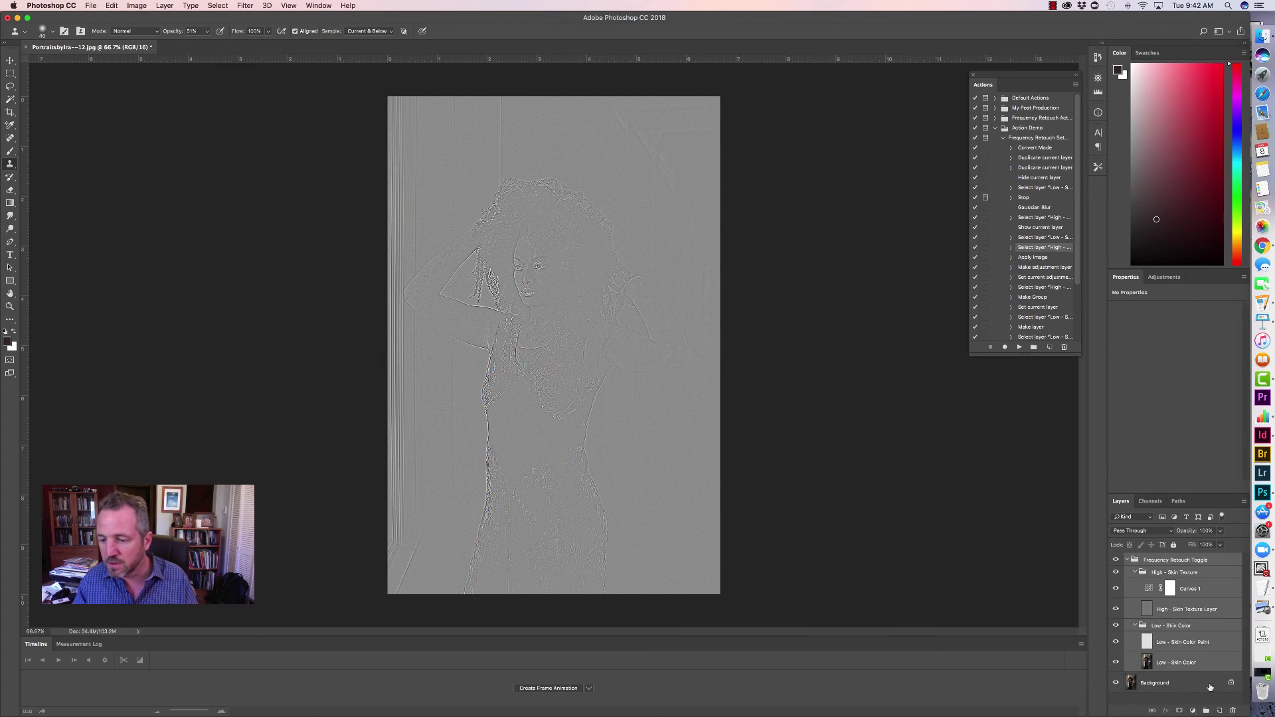
click(1234, 711)
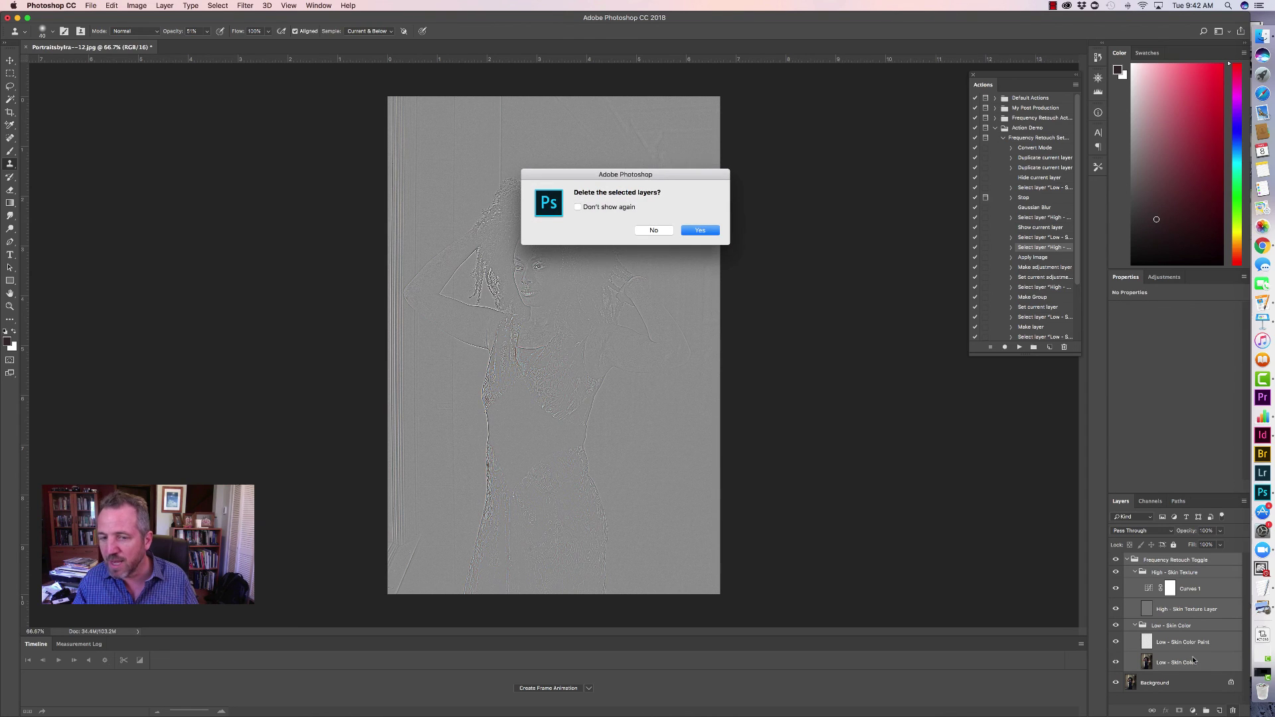
click(702, 230)
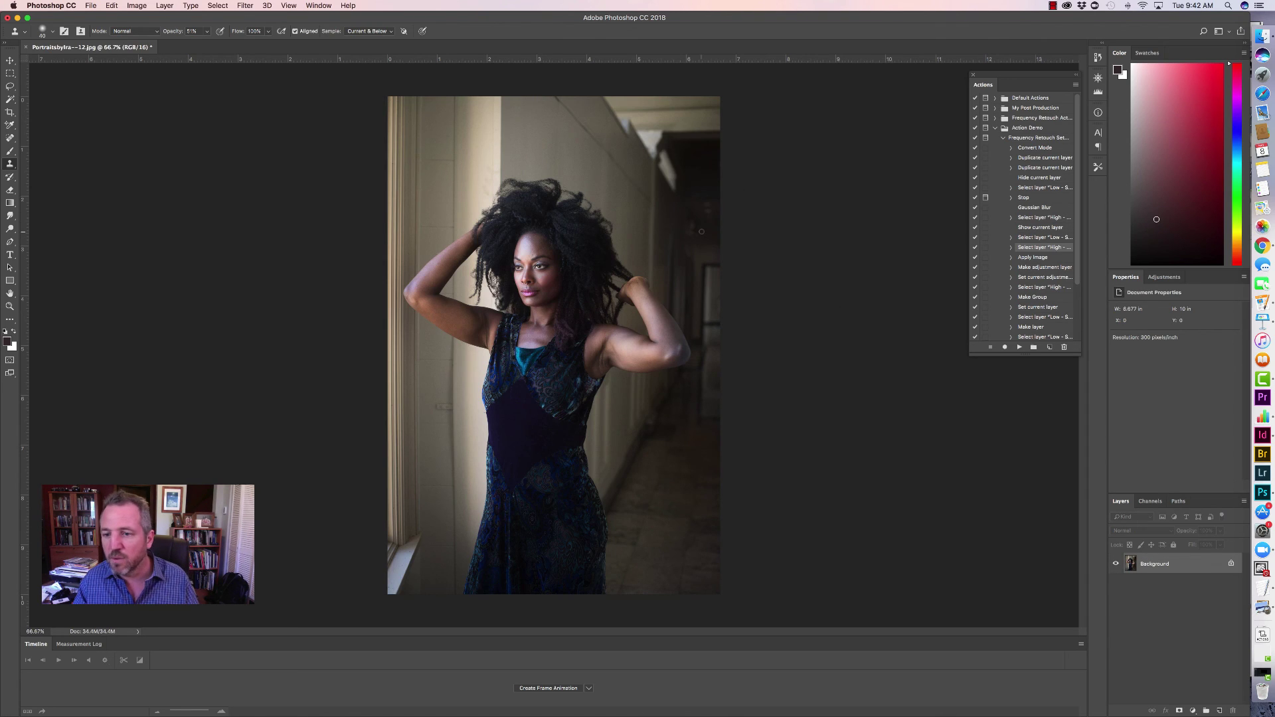
Switch the Actions panel to Button Mode and run Frequency Retouch Setup Demo
click(1076, 85)
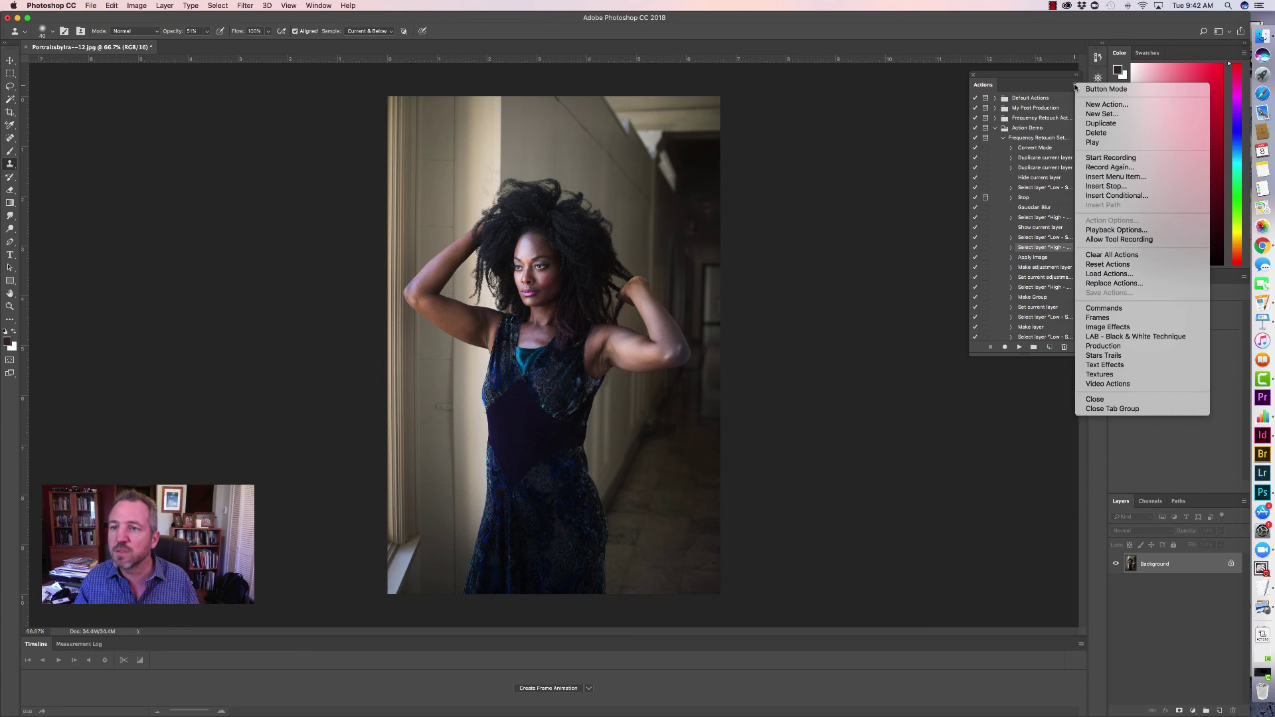
click(1088, 89)
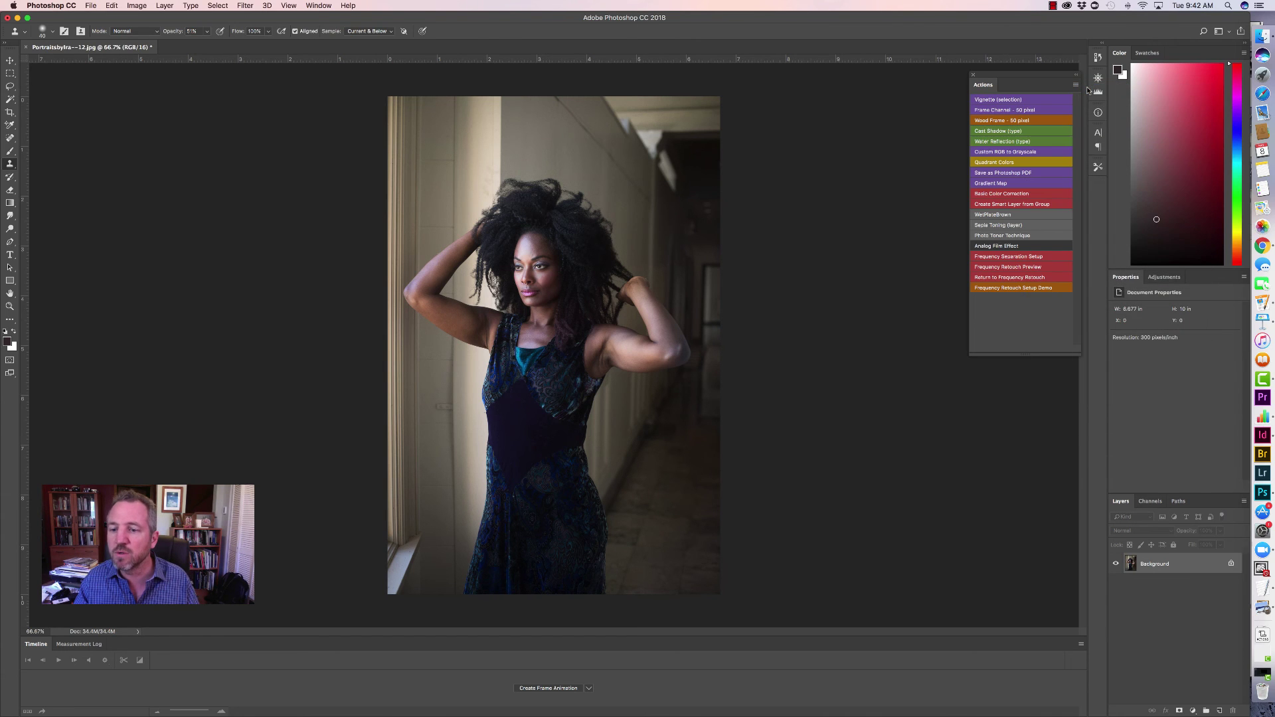
click(996, 288)
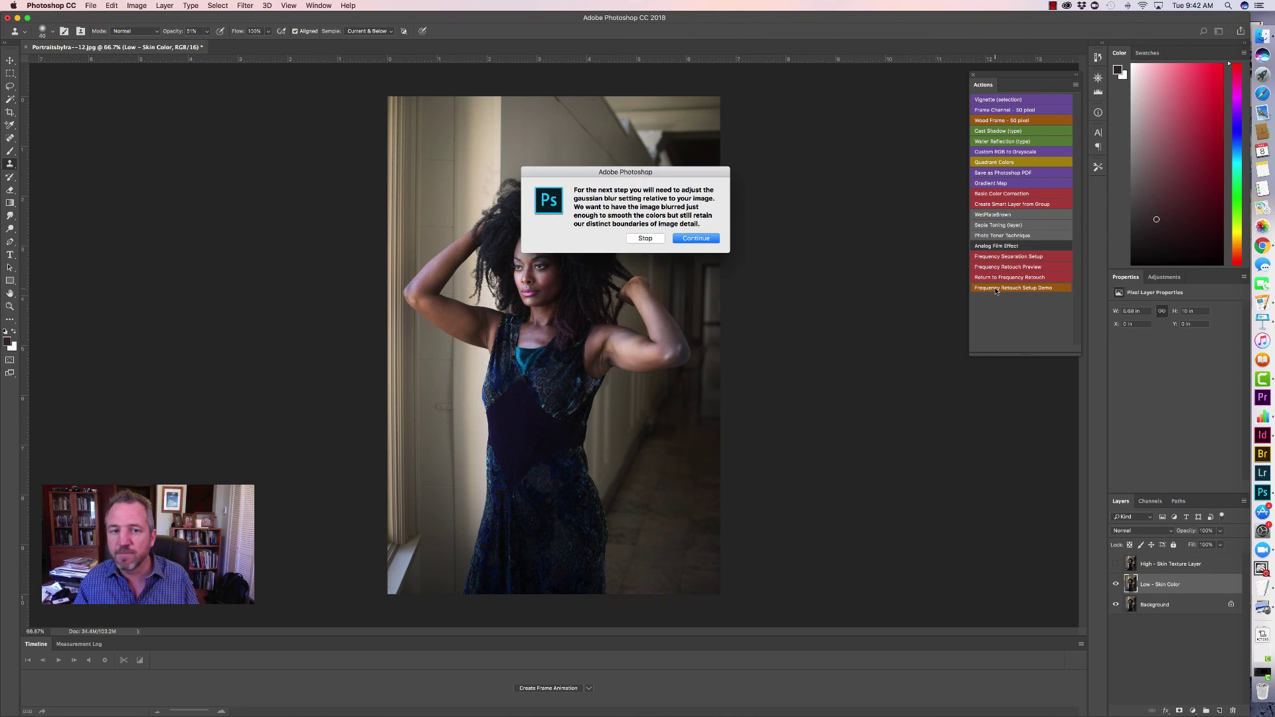
Continue past the message and apply a 3.7-pixel Gaussian Blur so the action finishes
click(695, 238)
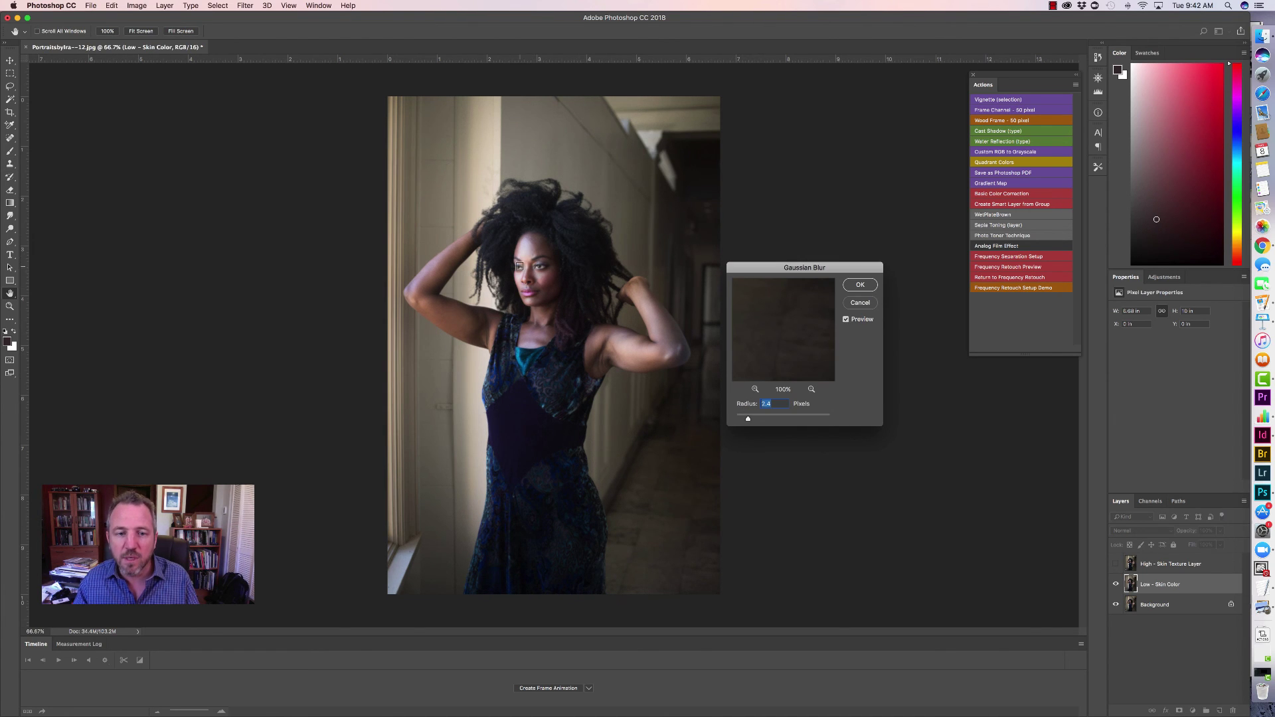
click(519, 268)
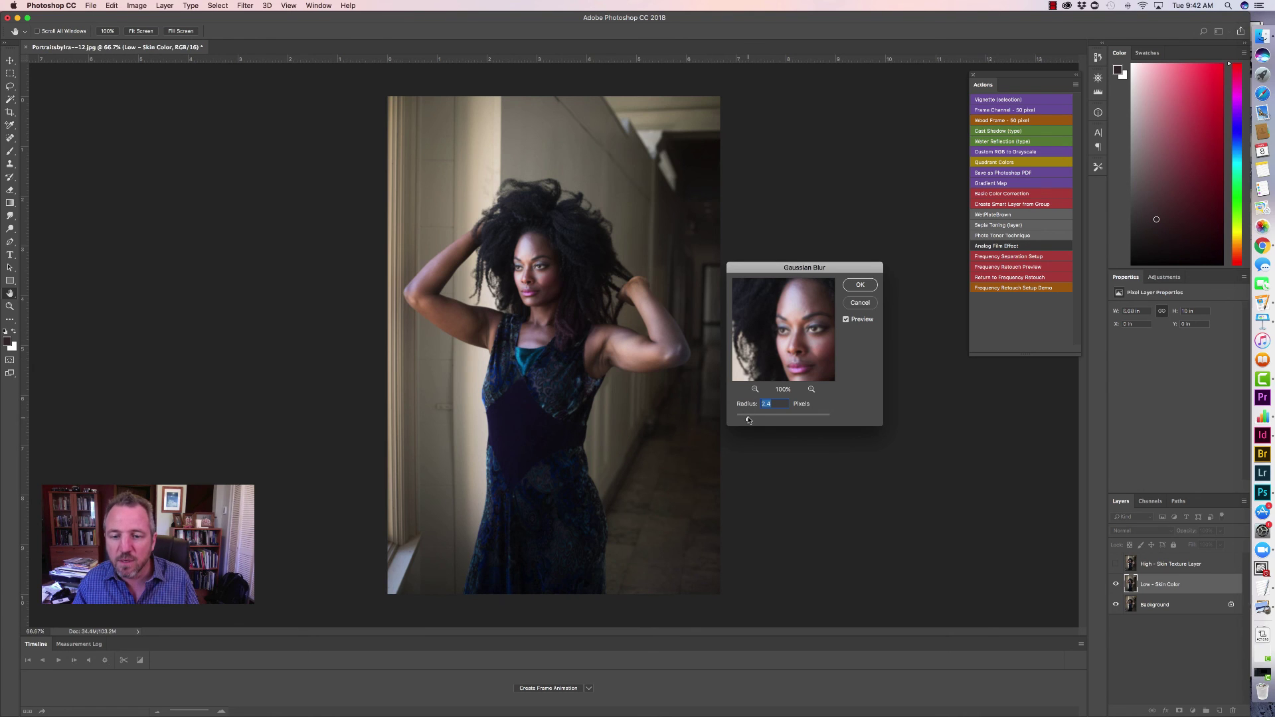
drag(748, 419, 750, 420)
click(861, 285)
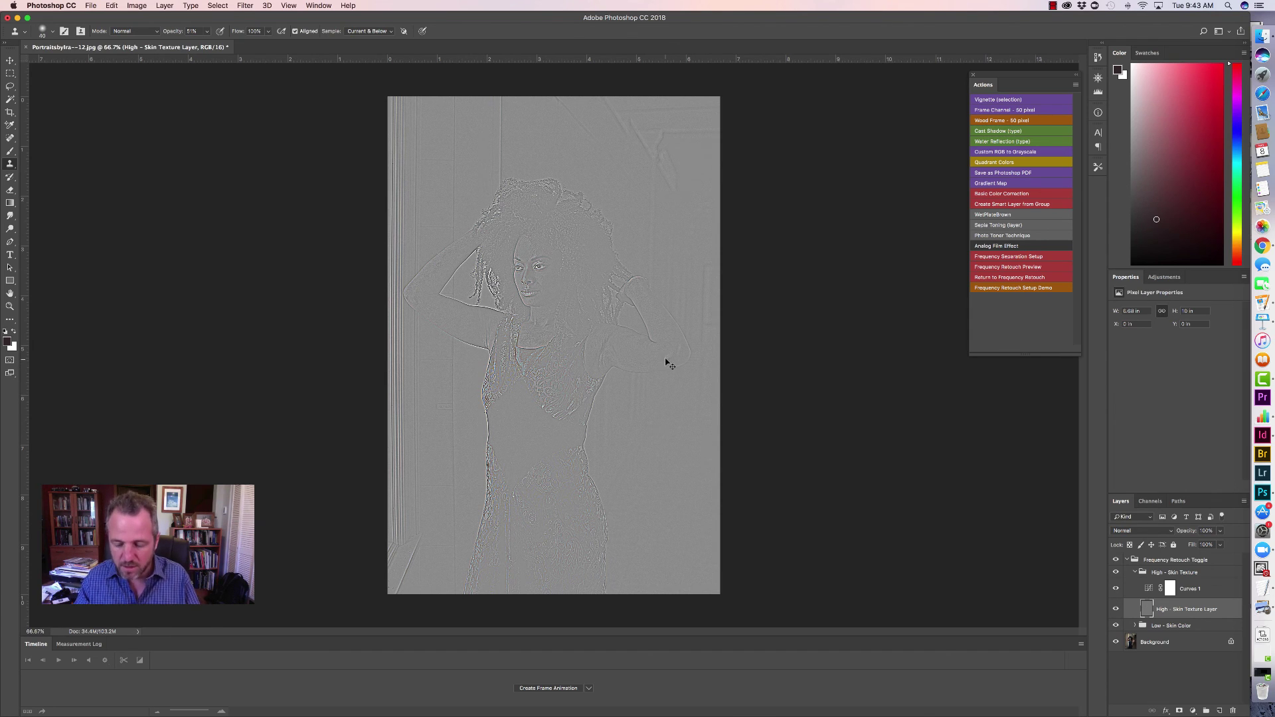
Zoom into the arm and clone nearby clean skin texture over the dark blemish
scroll(665, 359, up, 3)
scroll(632, 359, right, 15)
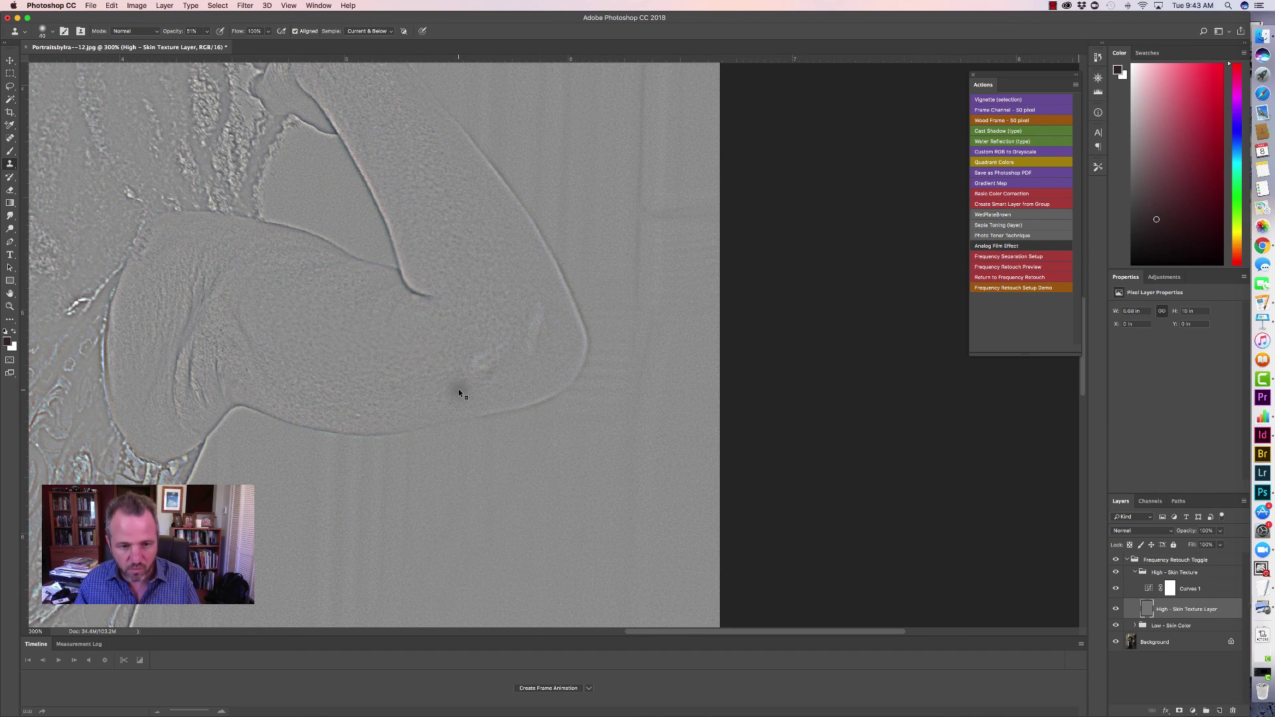
scroll(456, 390, down, 3)
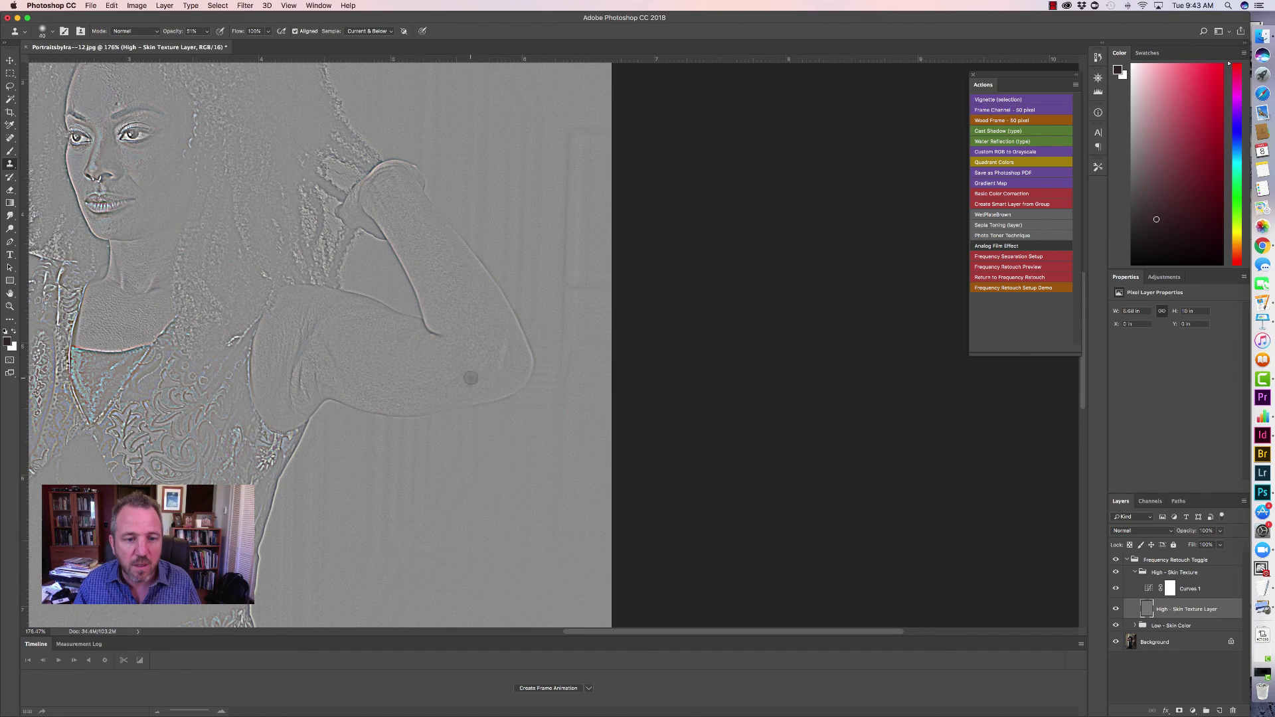
alt+click(515, 364)
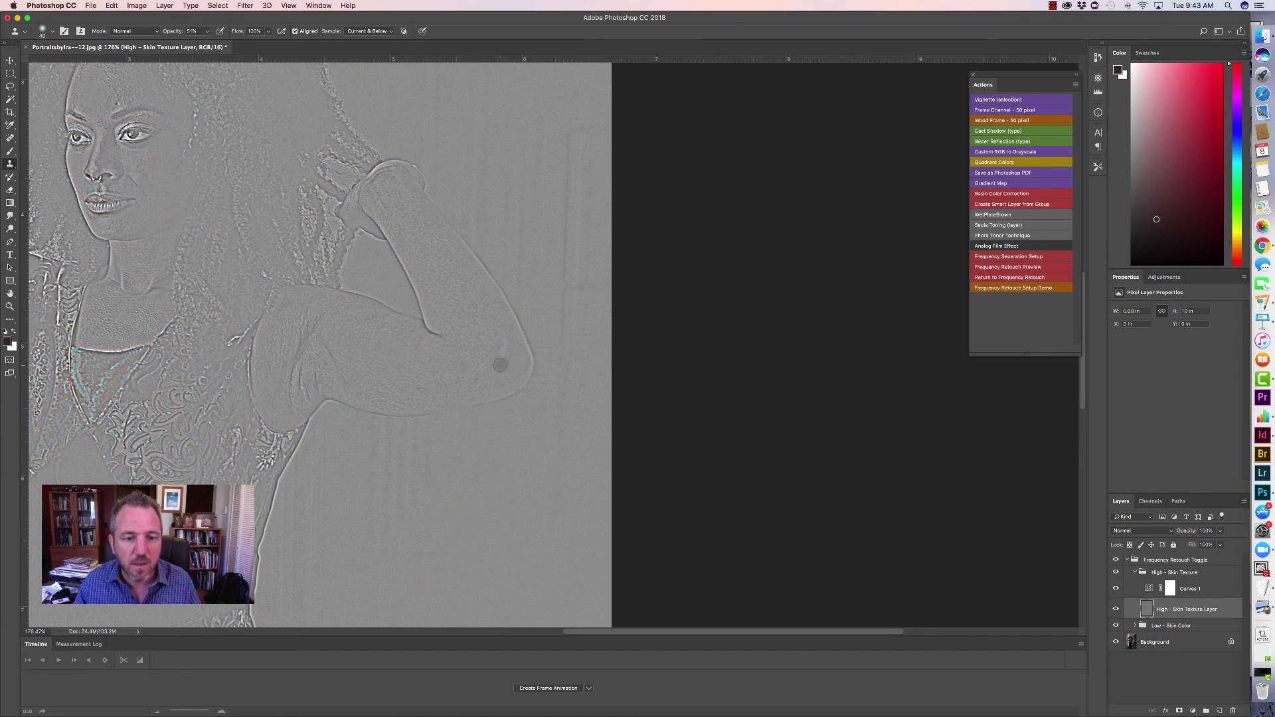
click(505, 352)
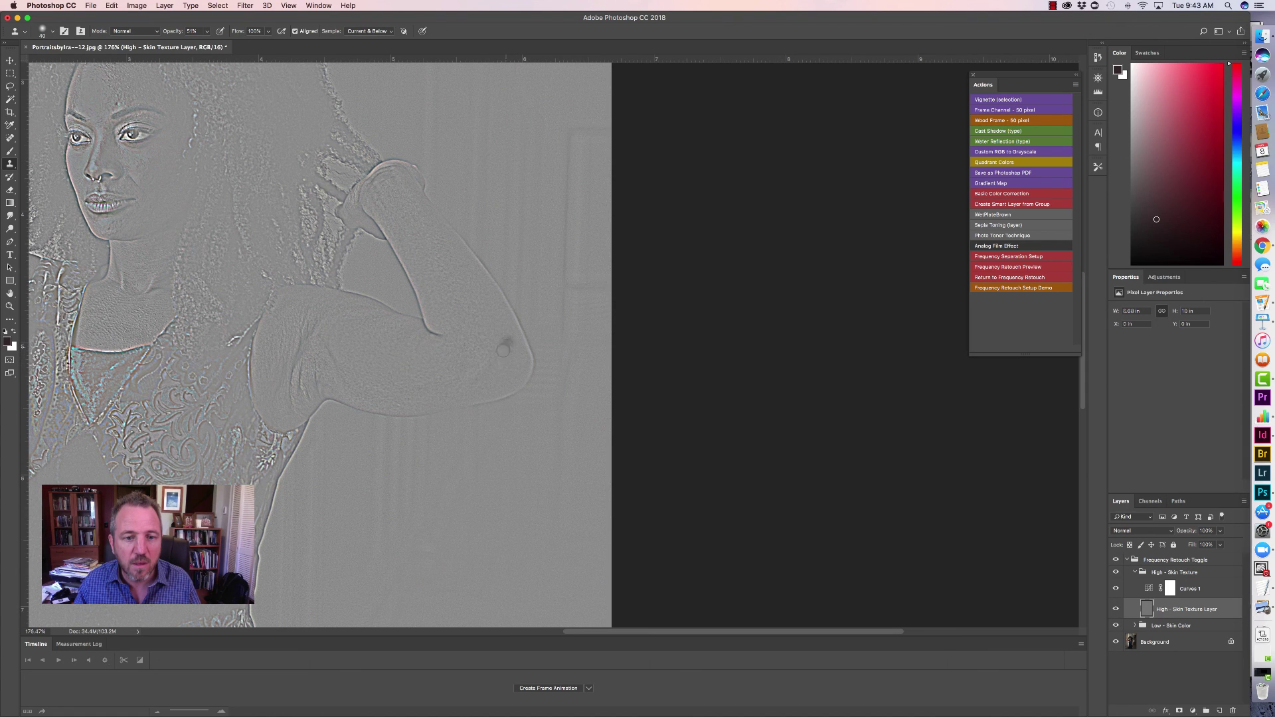